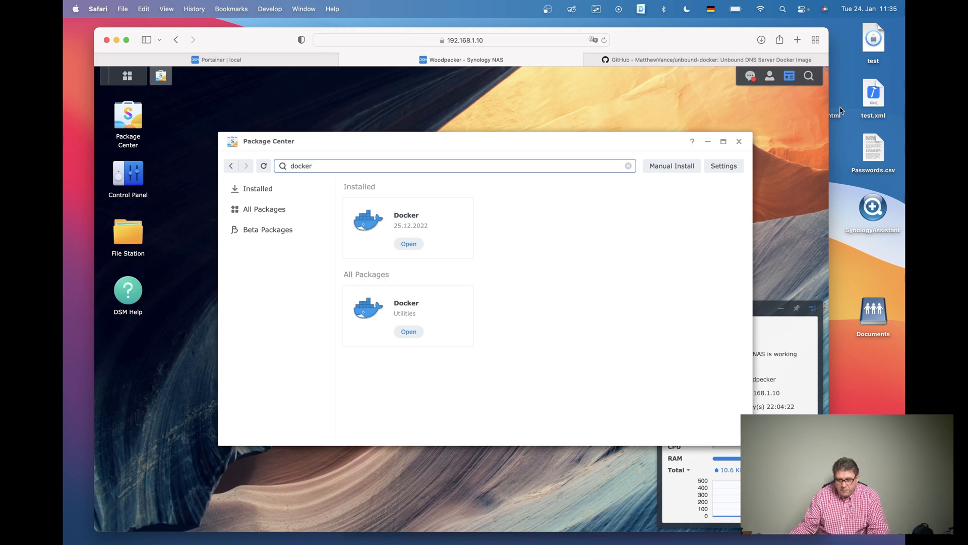
# Close Package Center and open the Docker application on the Synology NAS
pyautogui.click(740, 144)
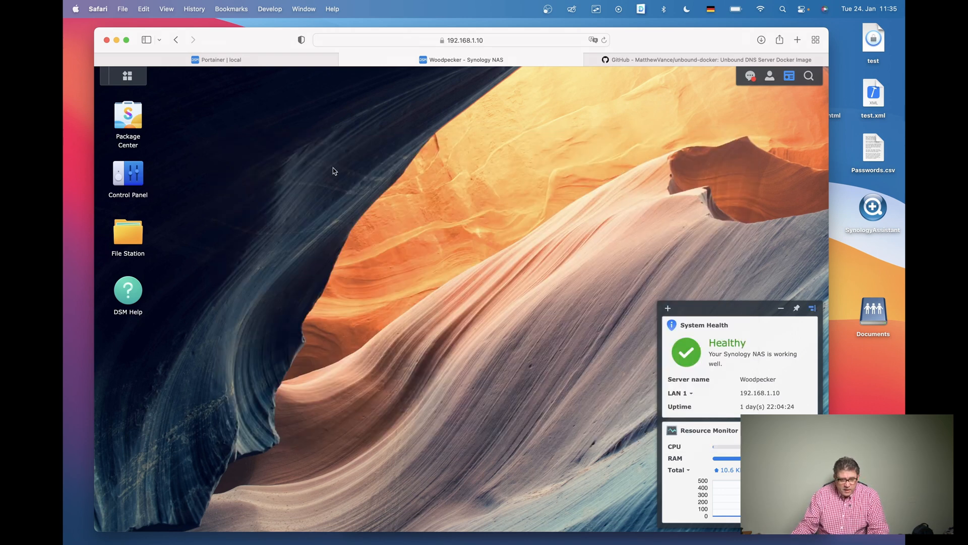
pyautogui.click(127, 76)
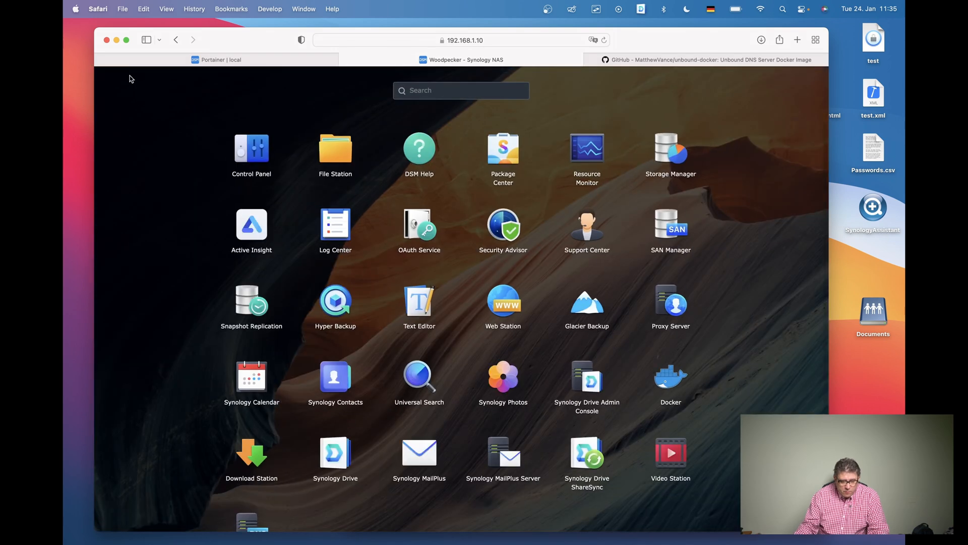
pyautogui.click(672, 383)
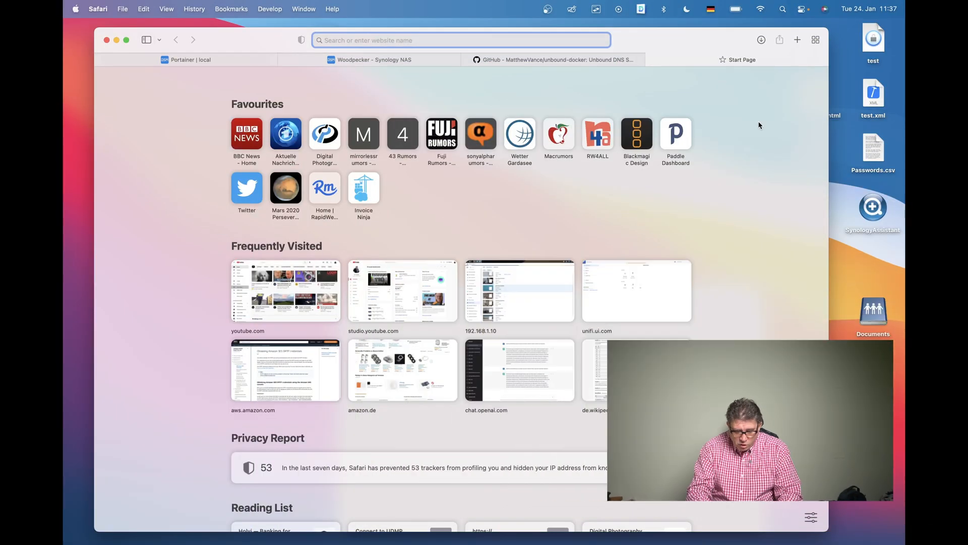
# Load the portainer.io website in the browser and go to its documentation
pyautogui.write('p')
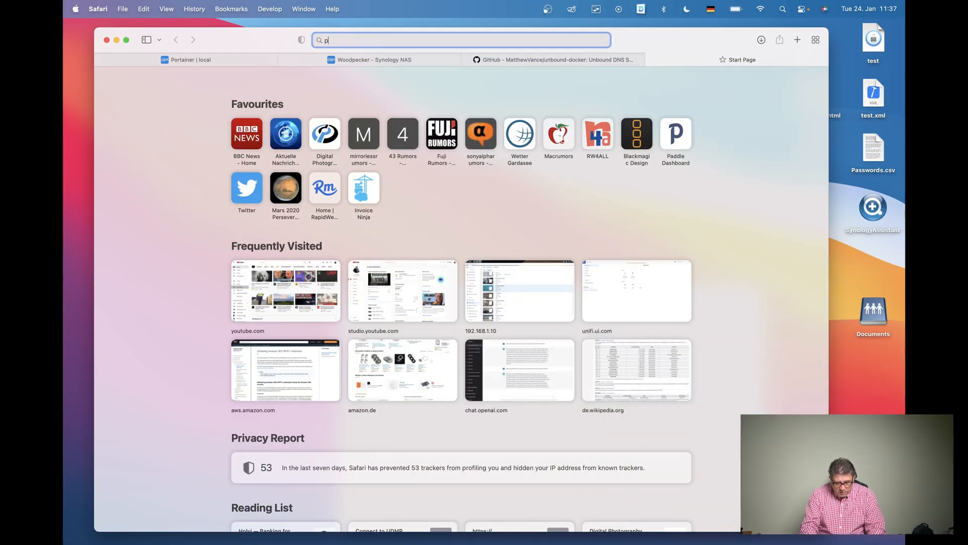
pyautogui.write('ortainer')
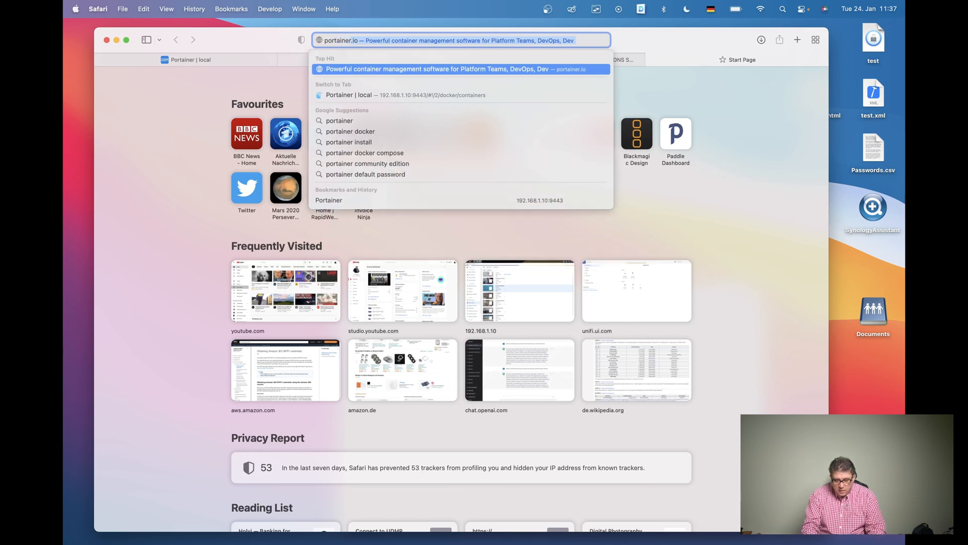
pyautogui.press('Return')
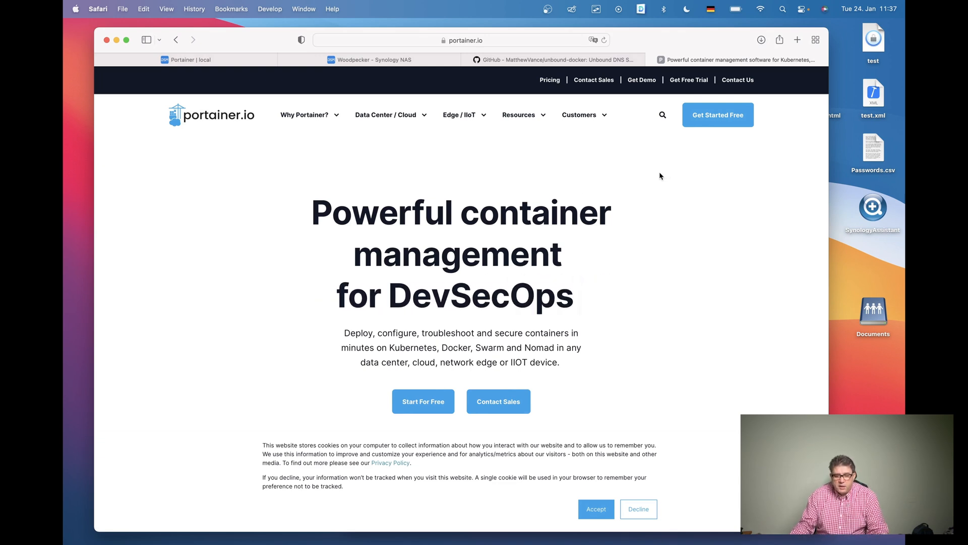
pyautogui.moveTo(537, 117)
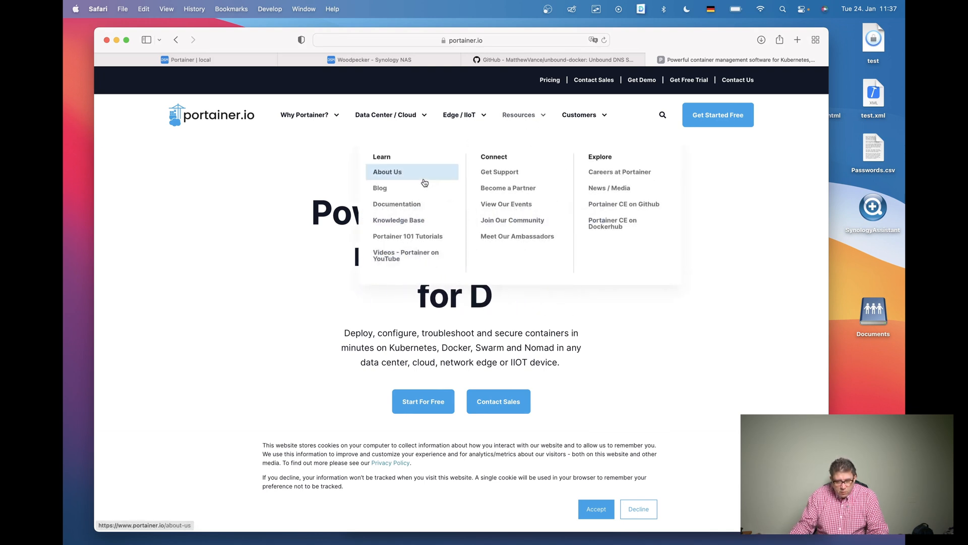
pyautogui.click(407, 206)
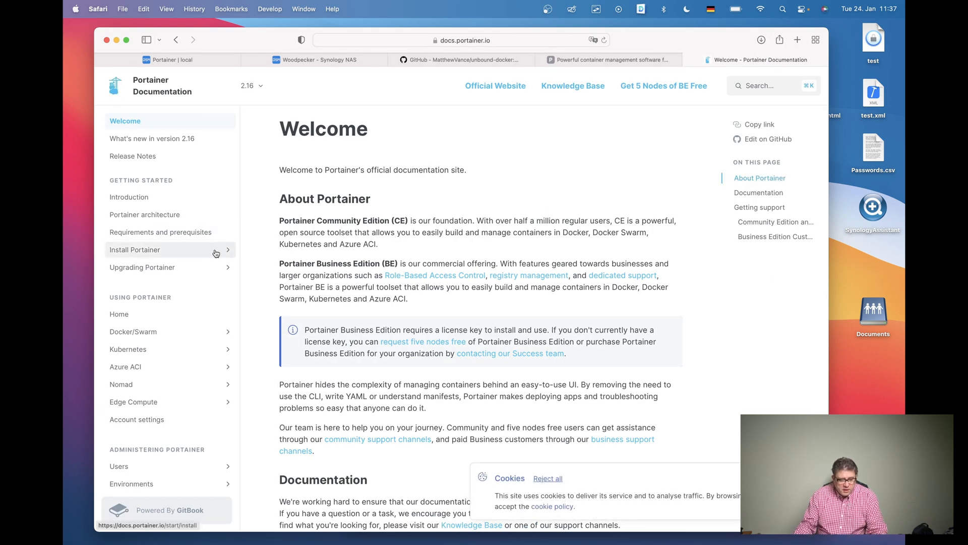
# Navigate the documentation to the new Portainer Server installation guide for Docker Standalone on Linux
pyautogui.click(148, 253)
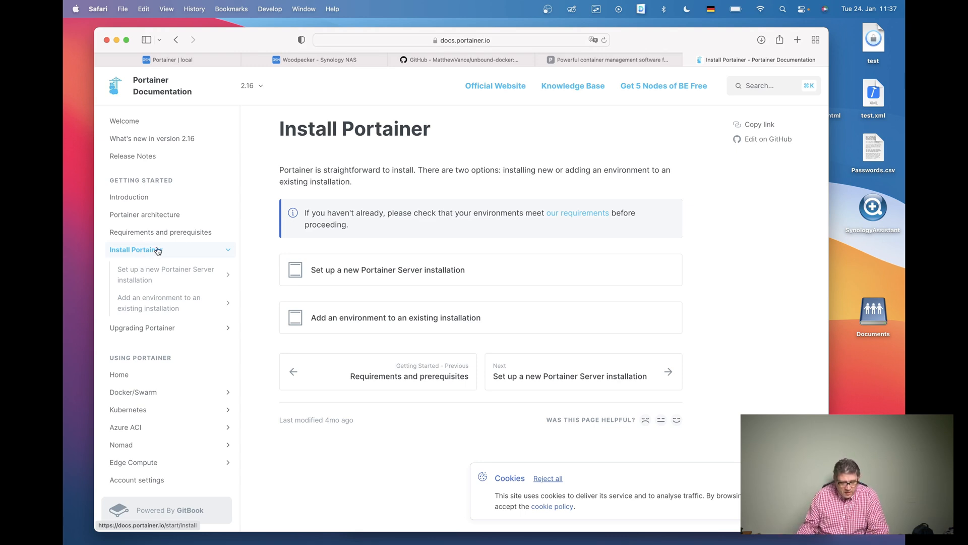
pyautogui.click(173, 278)
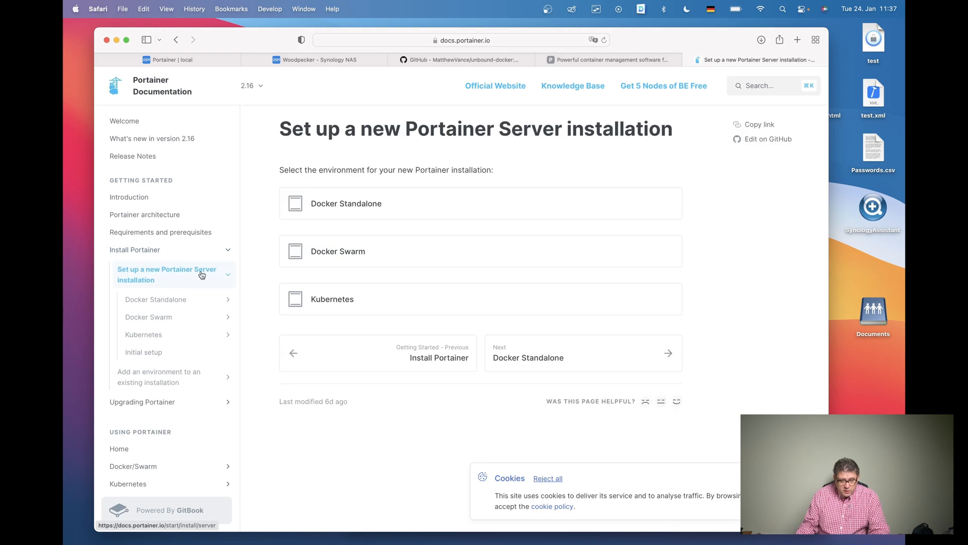
pyautogui.click(373, 206)
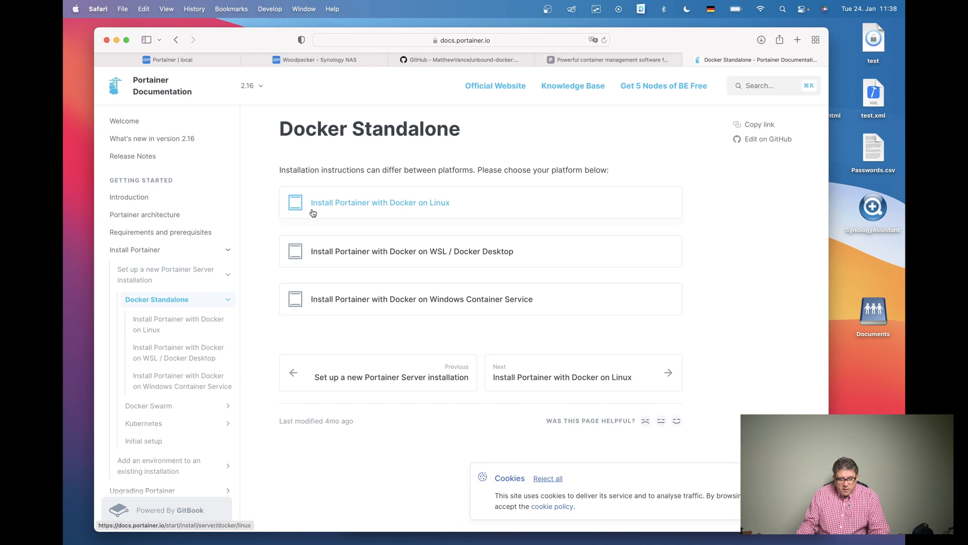
pyautogui.click(434, 203)
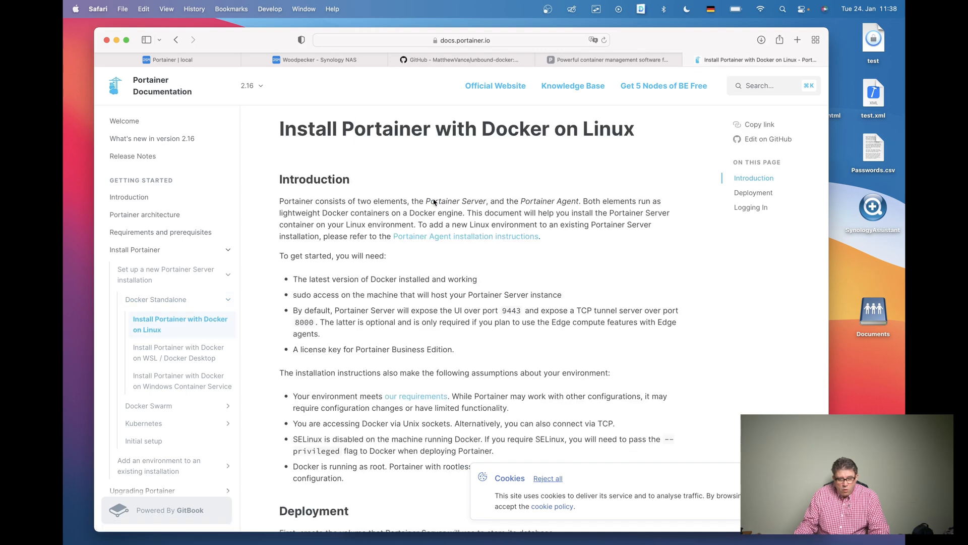
# In the Deployment section, look at the Business Edition install command and switch back to the Community Edition one
pyautogui.scroll(-10, 440, 237)
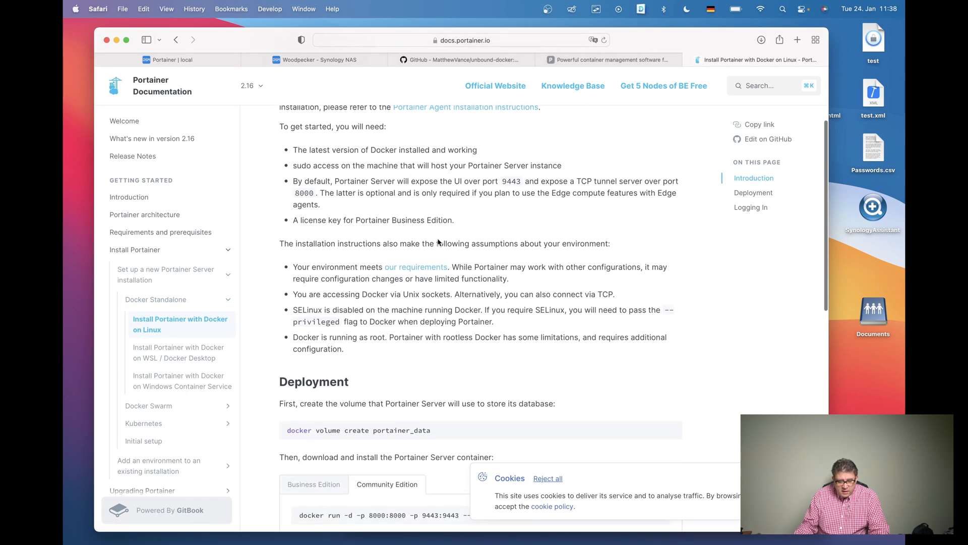
pyautogui.scroll(-3, 437, 242)
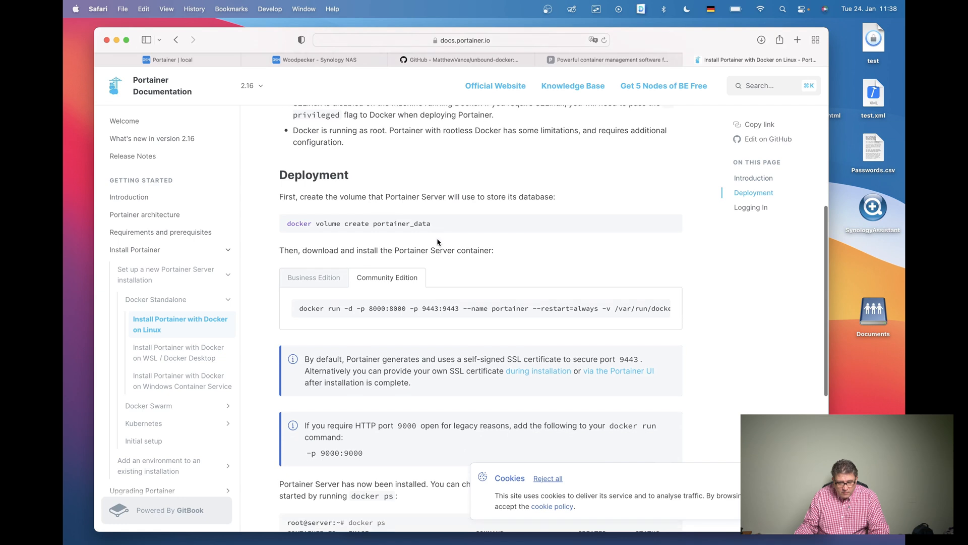
pyautogui.click(318, 278)
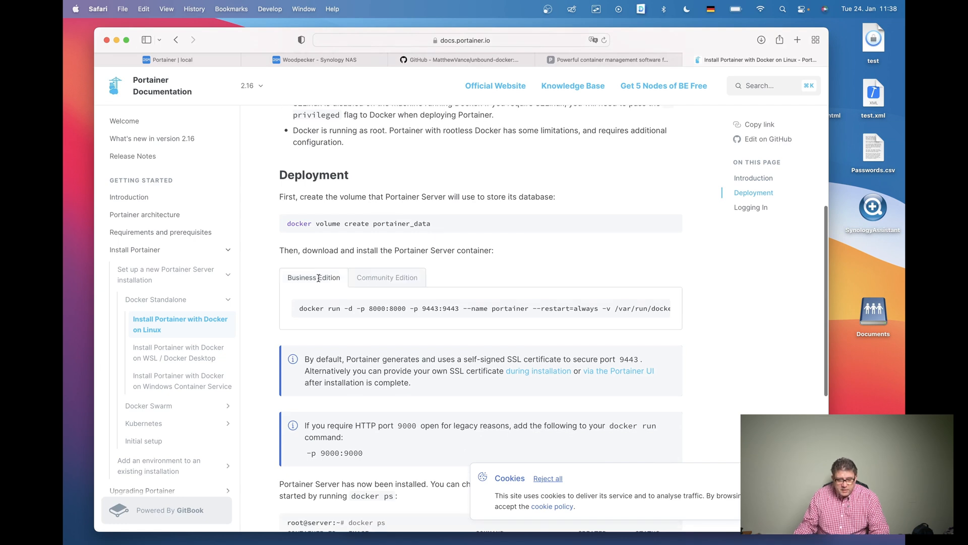
pyautogui.click(394, 279)
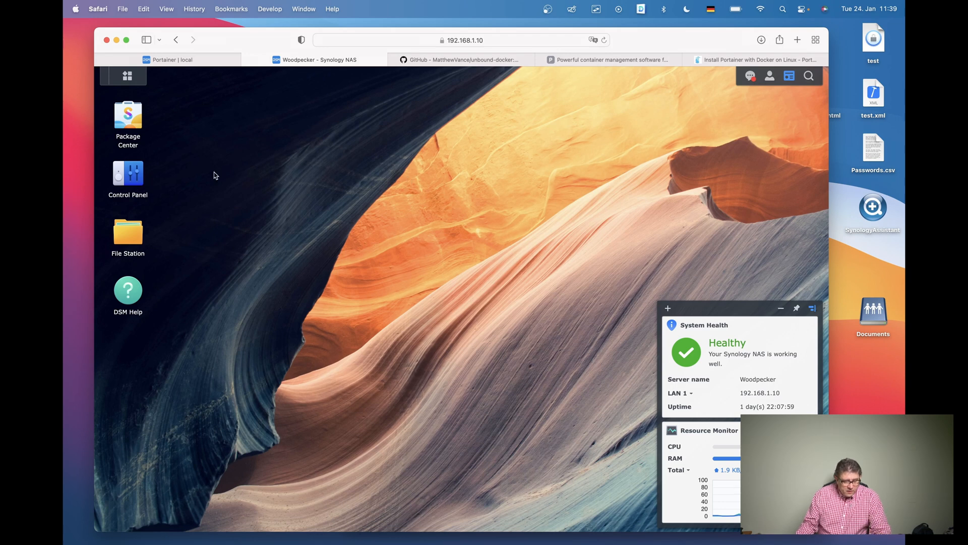
# Check the SSH service setting under Terminal & SNMP in the NAS Control Panel, and close it
pyautogui.click(128, 175)
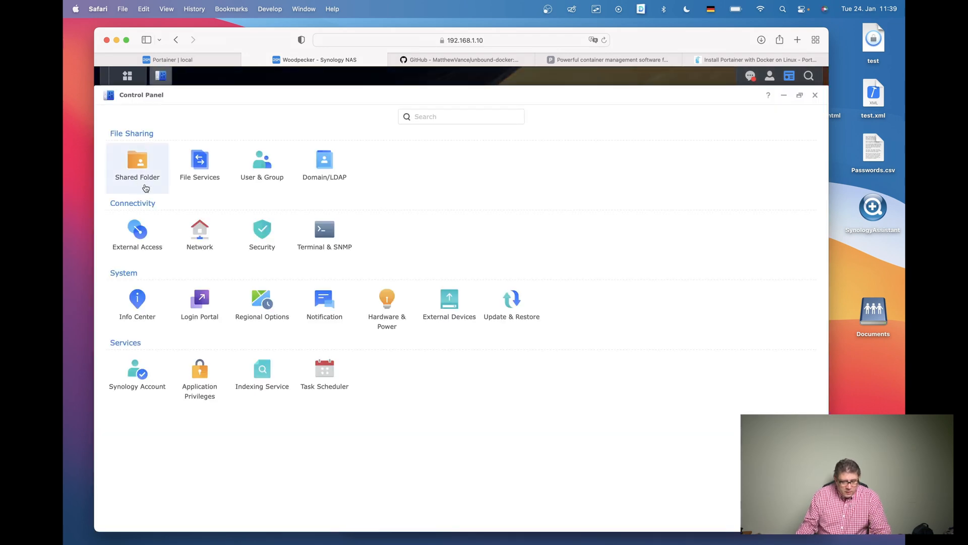
pyautogui.click(327, 244)
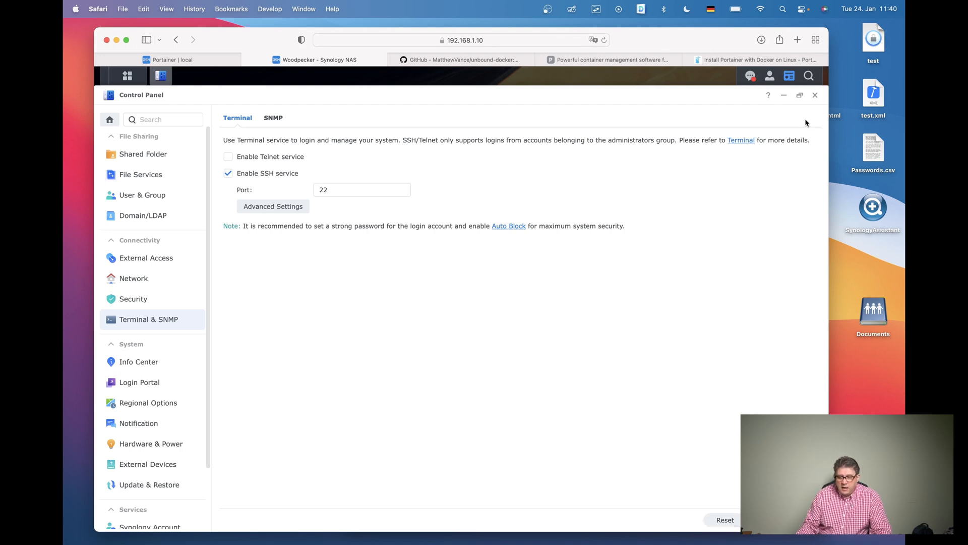
pyautogui.click(816, 95)
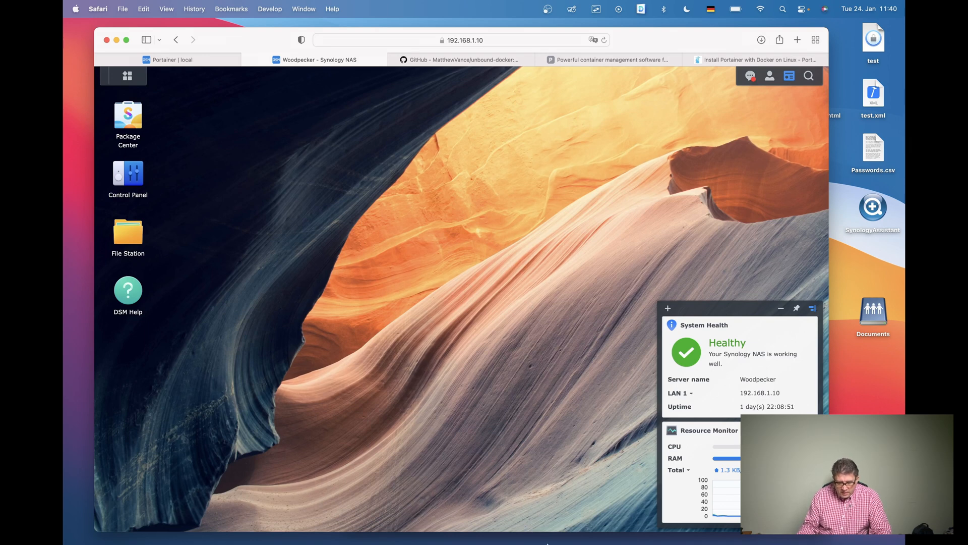
# Switch to the macOS Terminal and move its window up to the middle of the desktop
pyautogui.moveTo(555, 529)
pyautogui.click(599, 531)
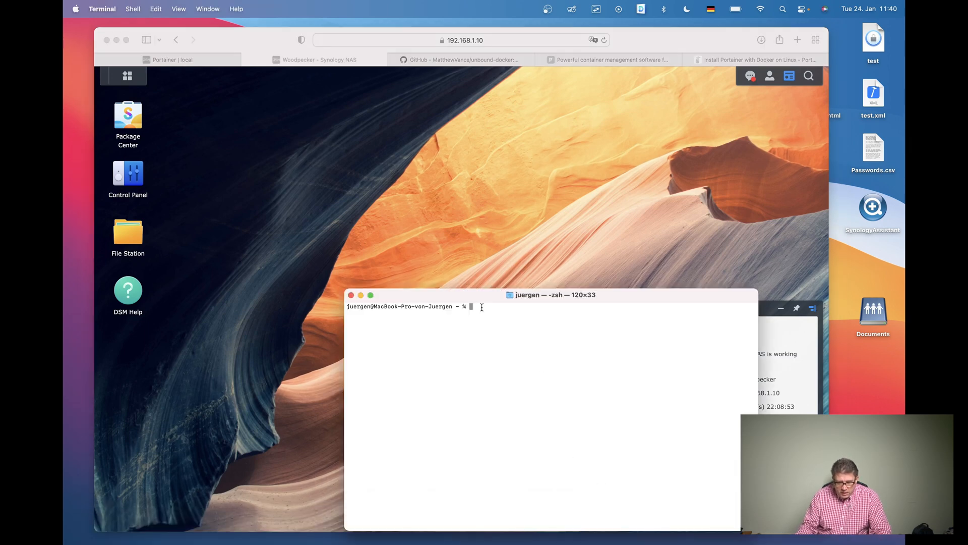
pyautogui.moveTo(445, 300)
pyautogui.mouseDown()
pyautogui.moveTo(389, 172)
pyautogui.moveTo(372, 163)
pyautogui.mouseUp()
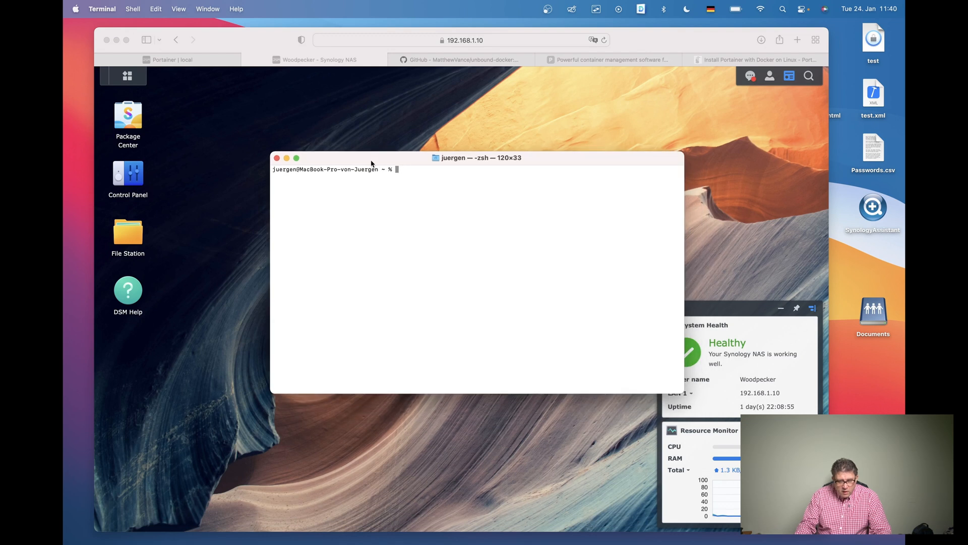
pyautogui.moveTo(615, 542)
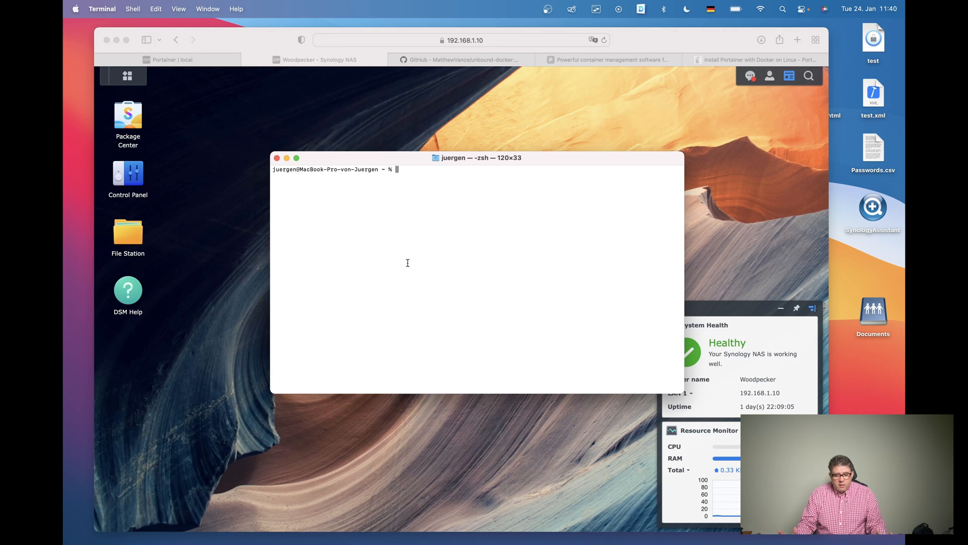
# Connect to the NAS at 192.168.1.10 over SSH with the account's user name and enter the account password
pyautogui.write('ssh')
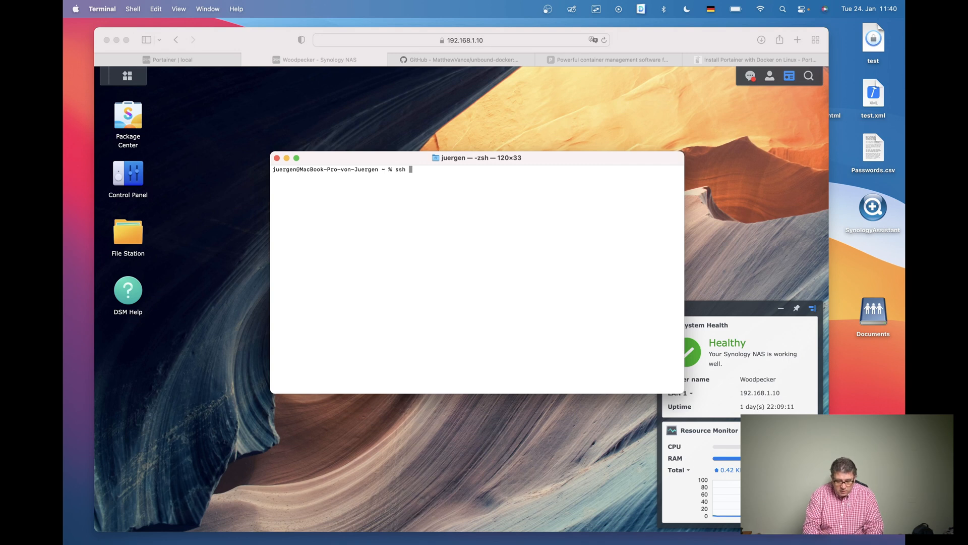
pyautogui.write('juergen')
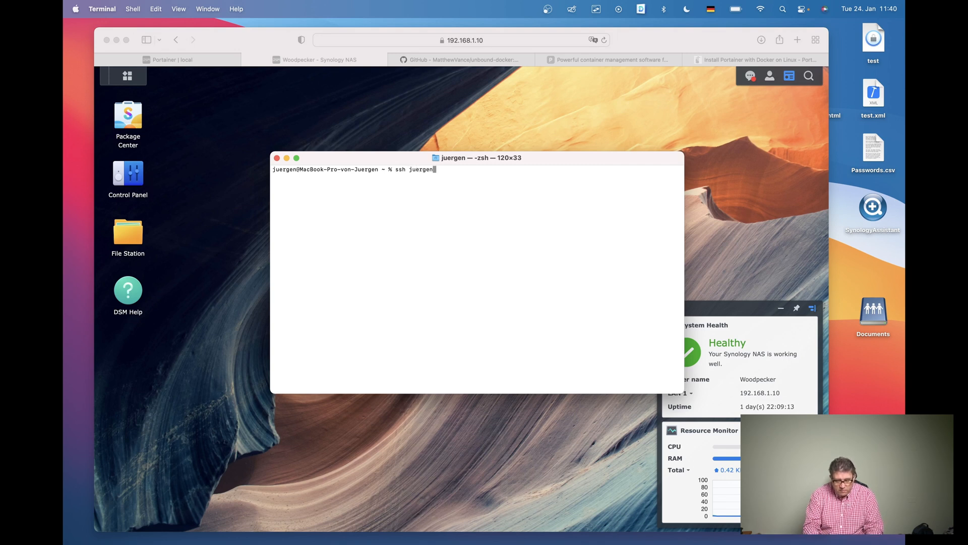
pyautogui.write('@')
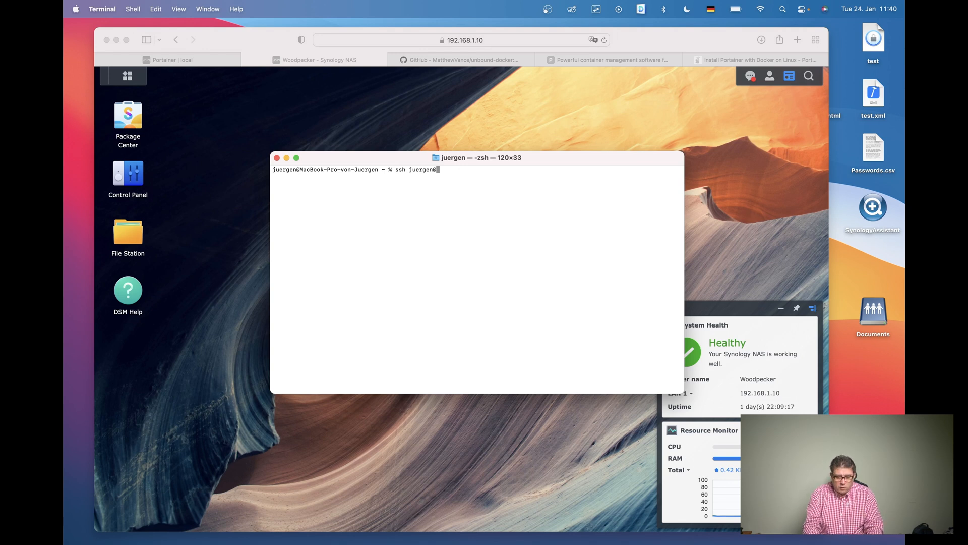
pyautogui.write('192.16')
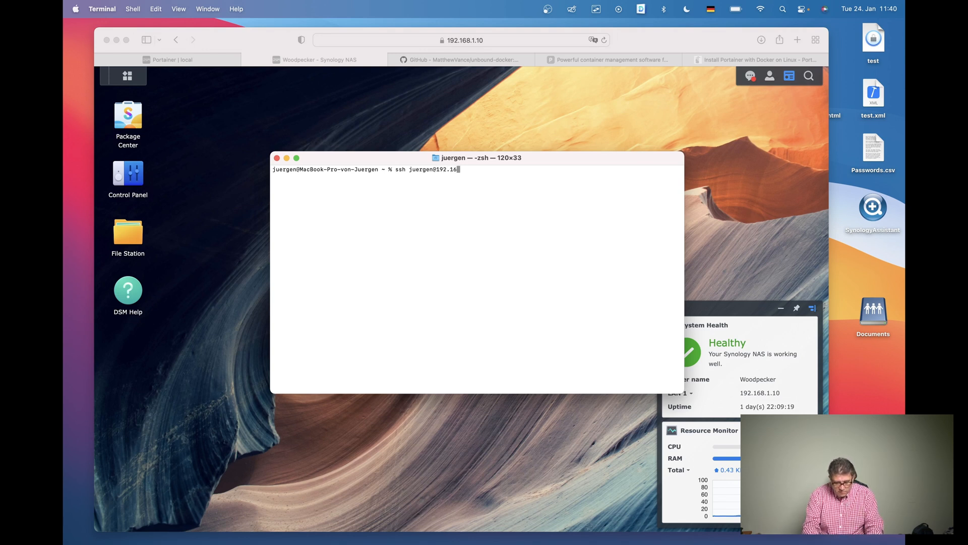
pyautogui.write('8.1.10')
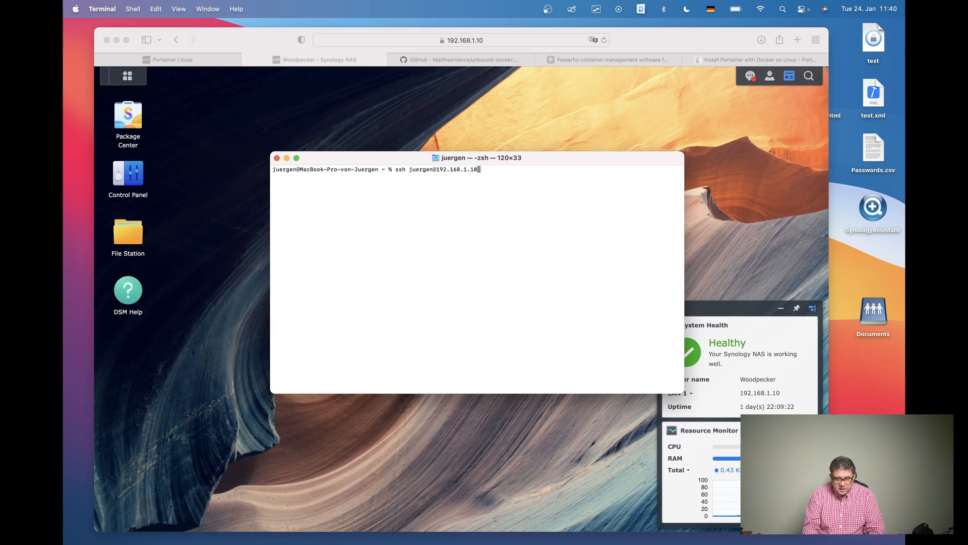
pyautogui.press('Return')
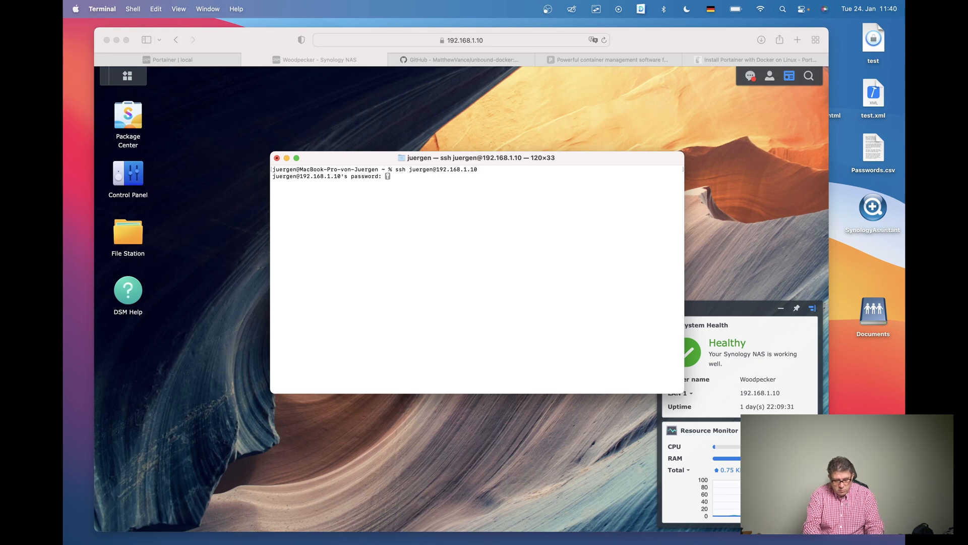
pyautogui.press('Return')
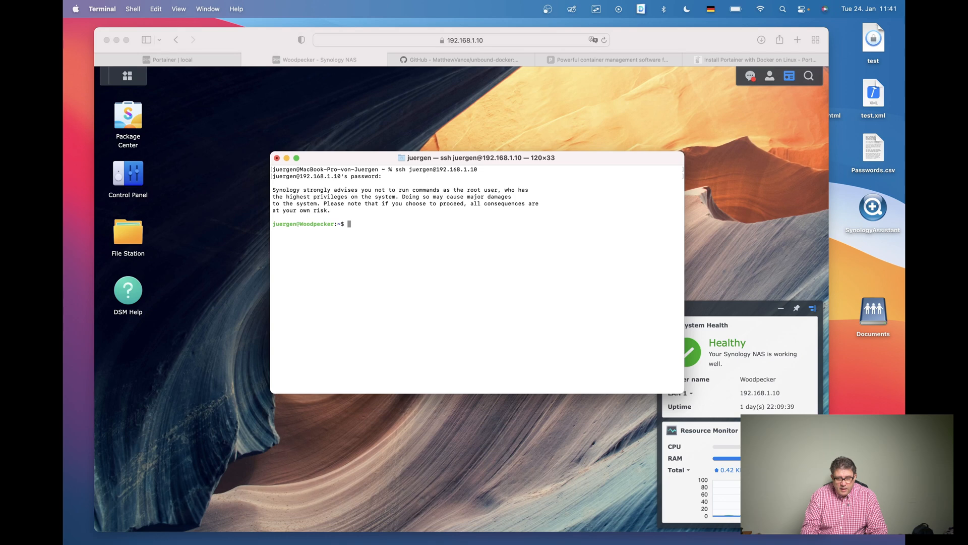
# Go back to the Portainer documentation in Safari and copy the "docker volume create portainer_data" command from the Deployment section
pyautogui.click(744, 62)
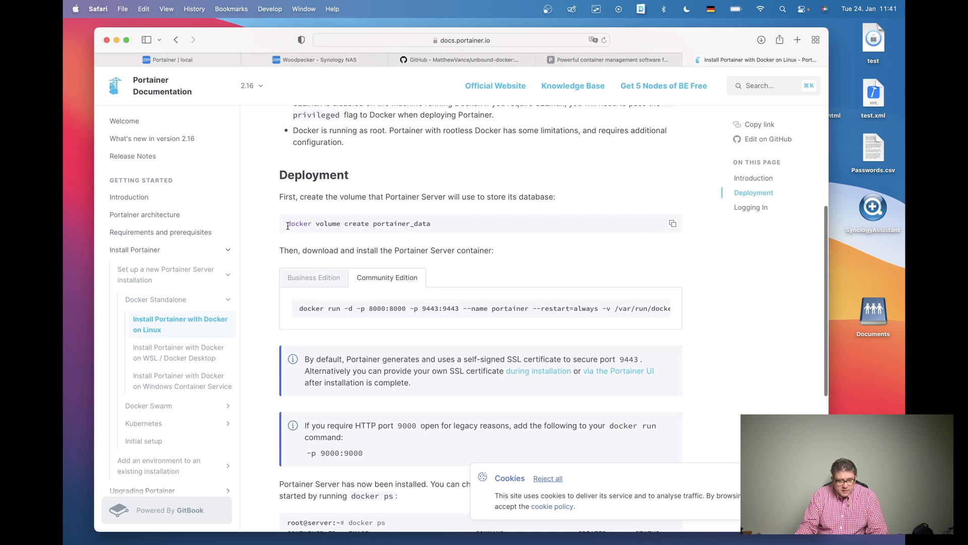
pyautogui.moveTo(286, 224); pyautogui.dragTo(449, 222)
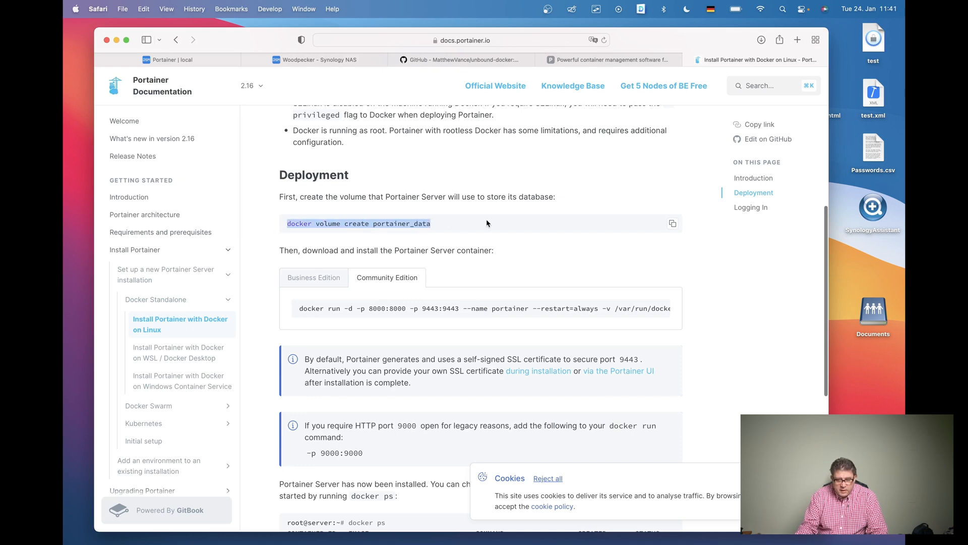
pyautogui.click(673, 225)
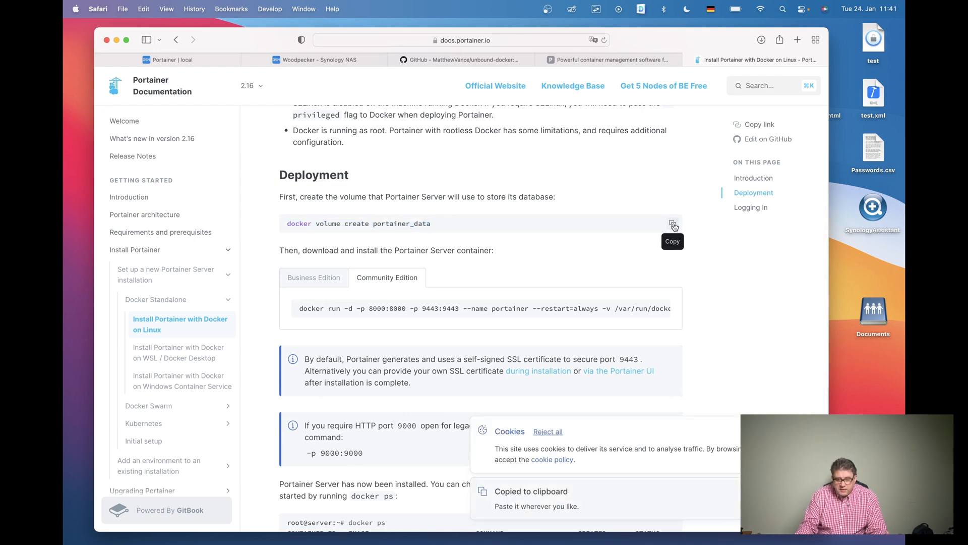
# Switch to Terminal and try to run "docker volume create portainer_data" in the SSH session on the NAS
pyautogui.moveTo(659, 543)
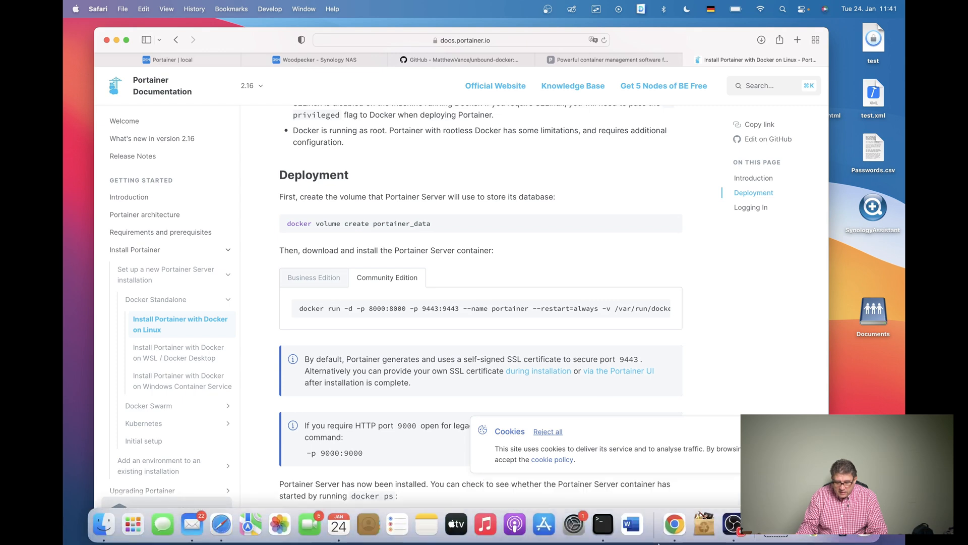
pyautogui.click(603, 540)
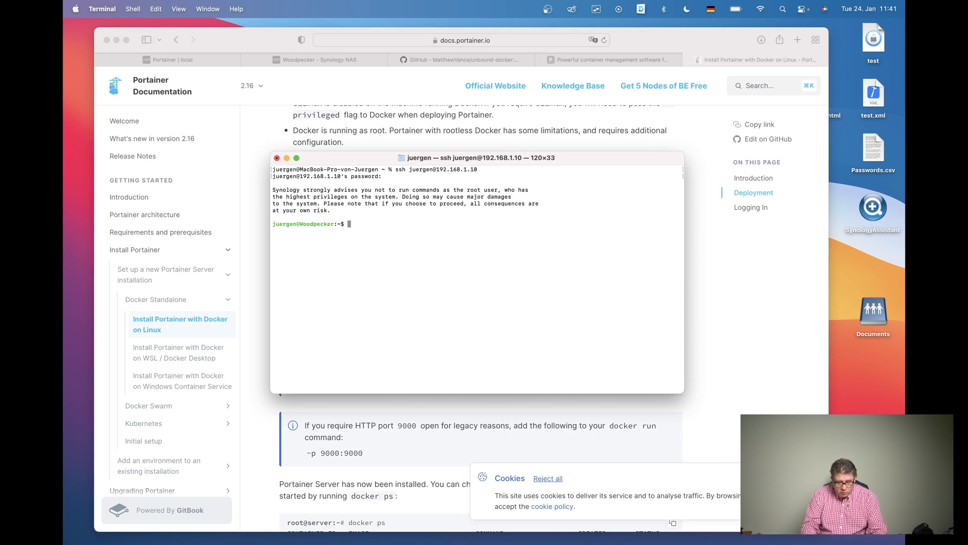
pyautogui.press('super+v')
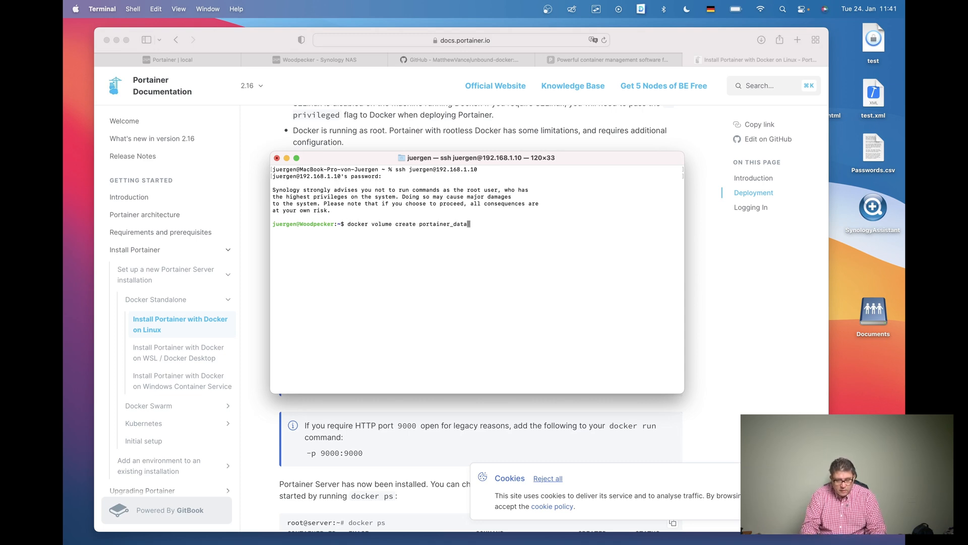
pyautogui.press('Return')
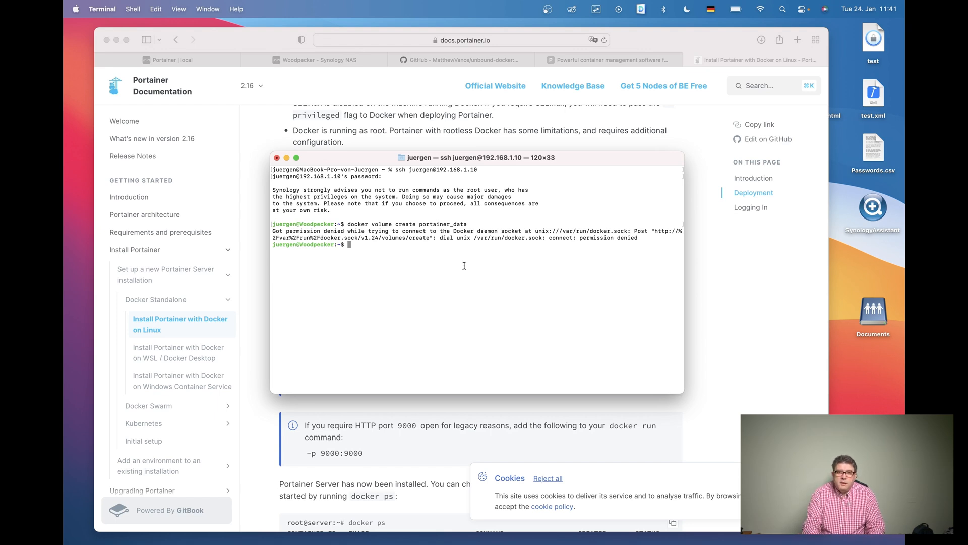
# Enter "sudo docker volume create portainer_data" at the NAS prompt without running it
pyautogui.write('su')
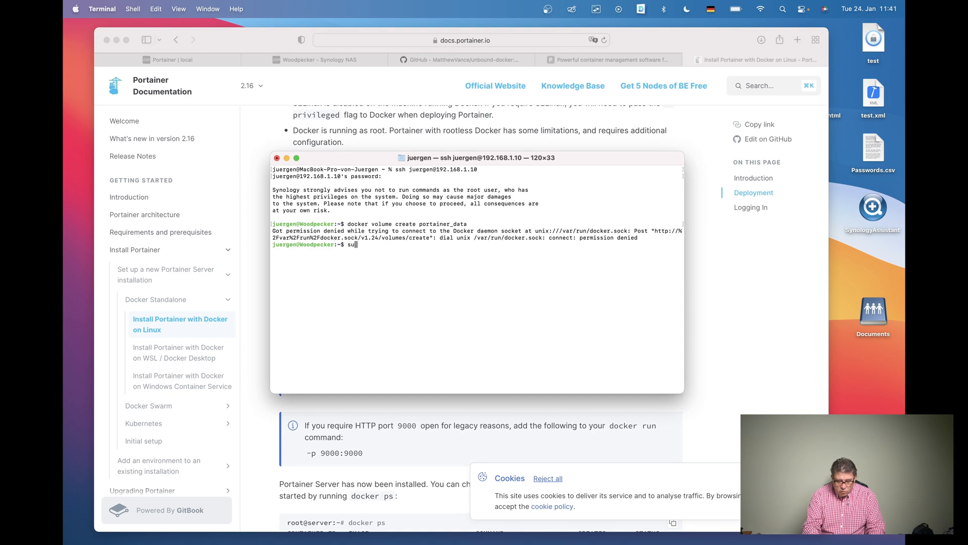
pyautogui.write('do')
pyautogui.press('super+v')
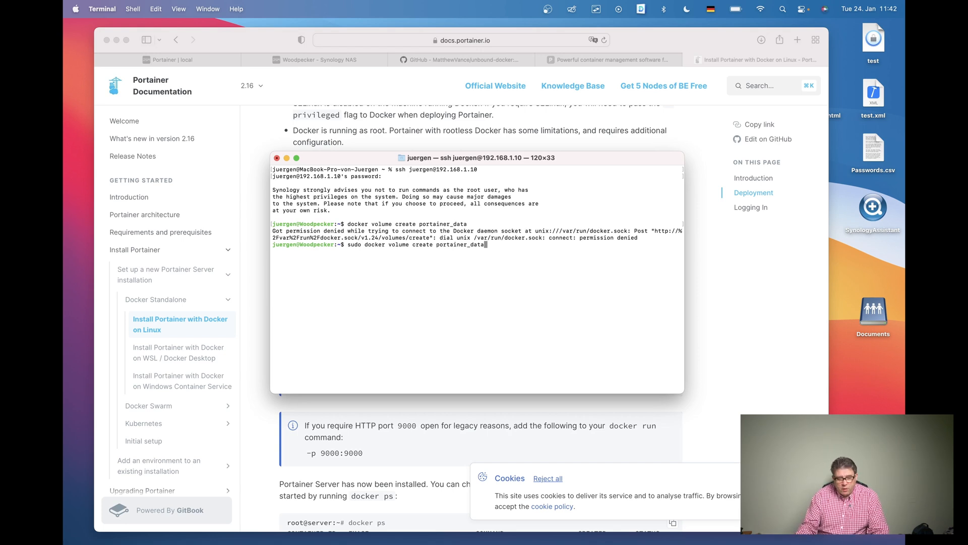
# Return to the documentation in Safari, view the full Community Edition "docker run" command in the Deployment section and copy it
pyautogui.click(737, 287)
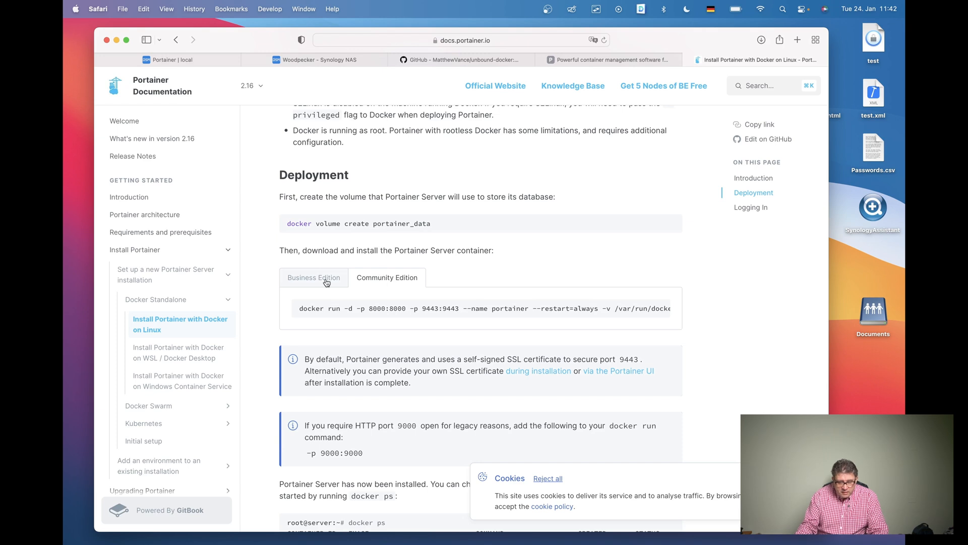
pyautogui.scroll(-2, 406, 286)
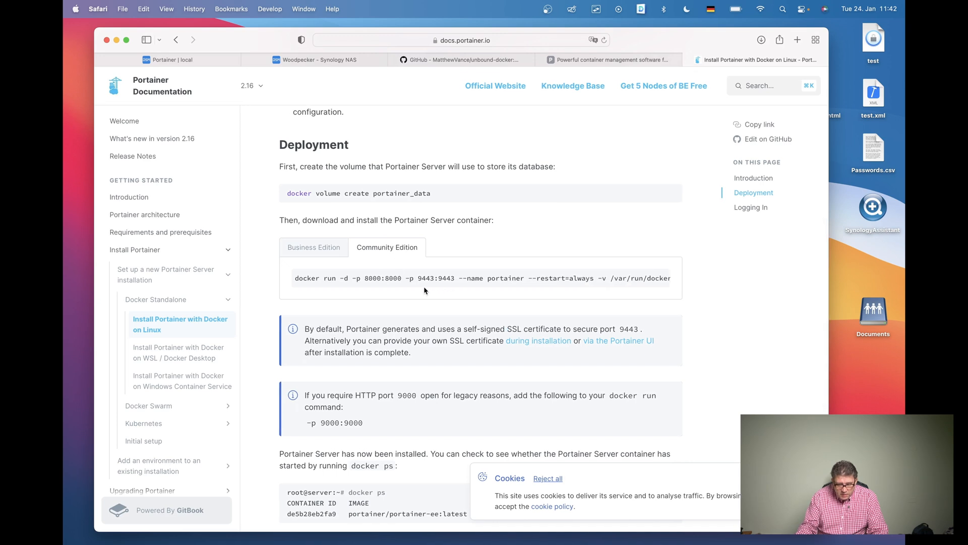
pyautogui.hscroll(-2, 419, 290)
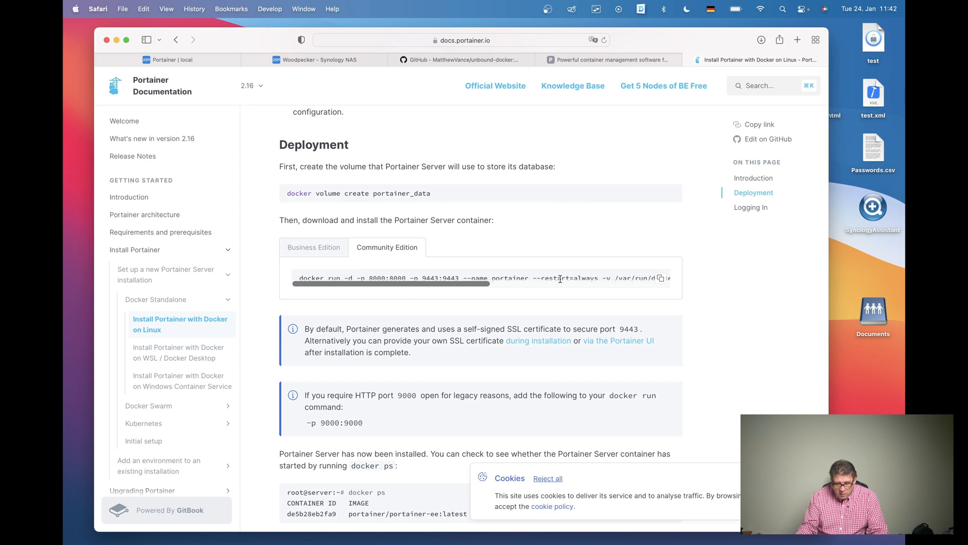
pyautogui.hscroll(5, 560, 279)
pyautogui.hscroll(-5, 559, 279)
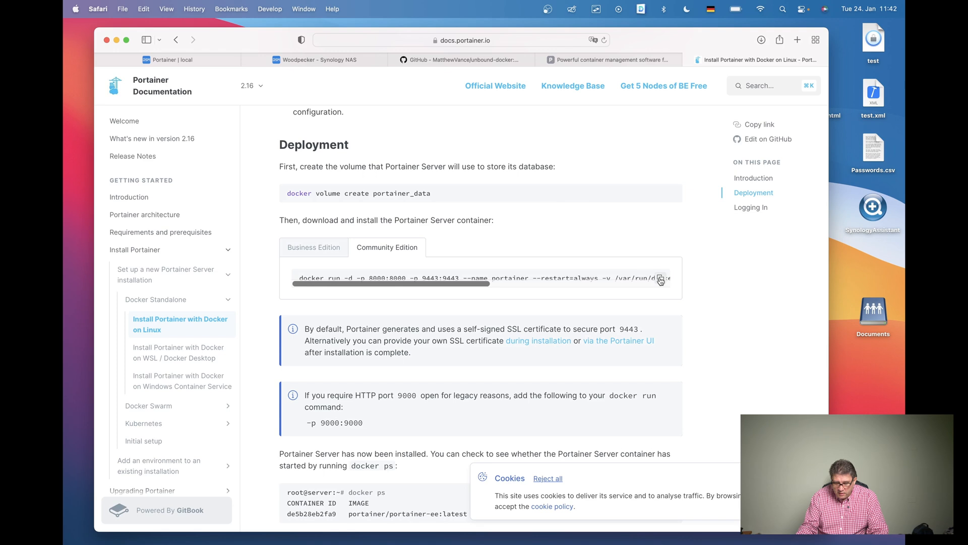
pyautogui.click(661, 281)
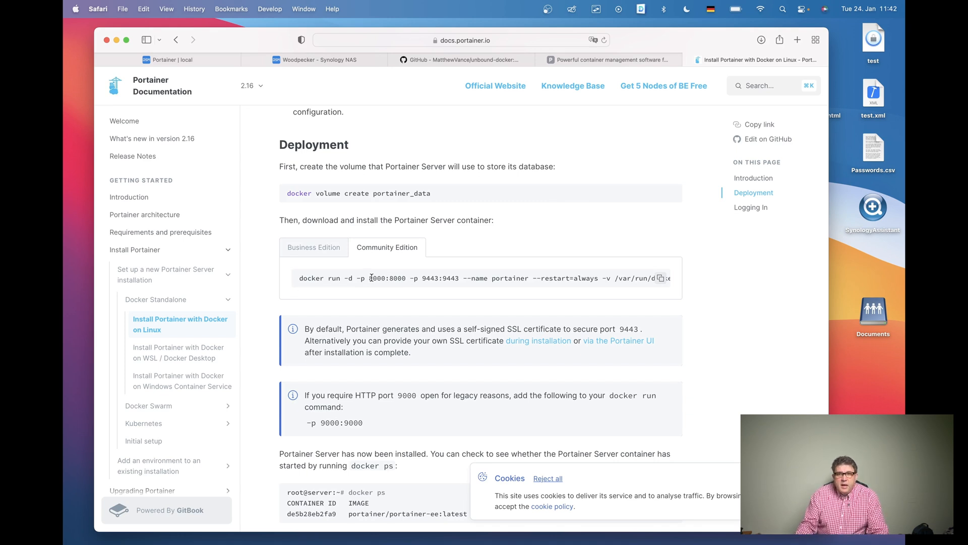
# Examine the 8000:8000 port mapping in the run command and the login address in the Logging In section
pyautogui.moveTo(357, 279); pyautogui.dragTo(407, 278)
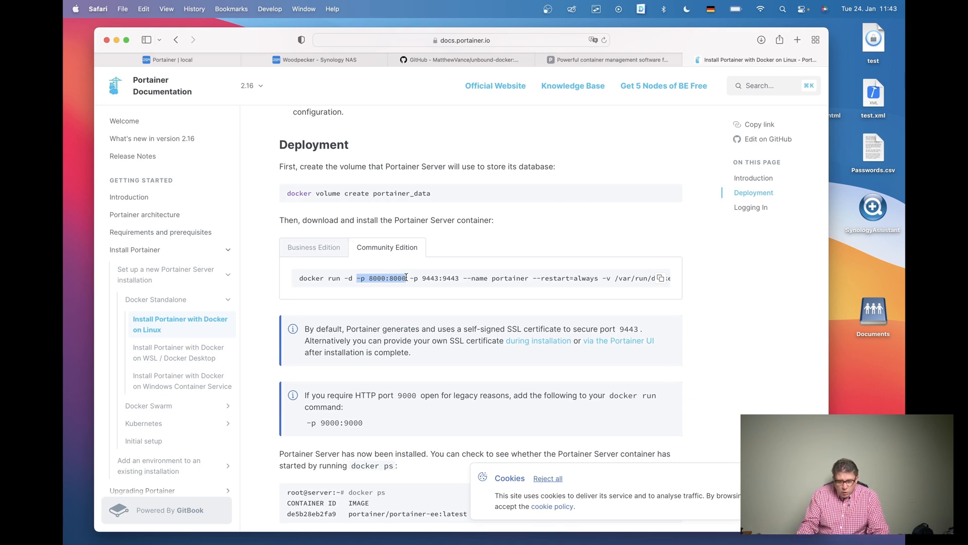
pyautogui.scroll(-5, 457, 411)
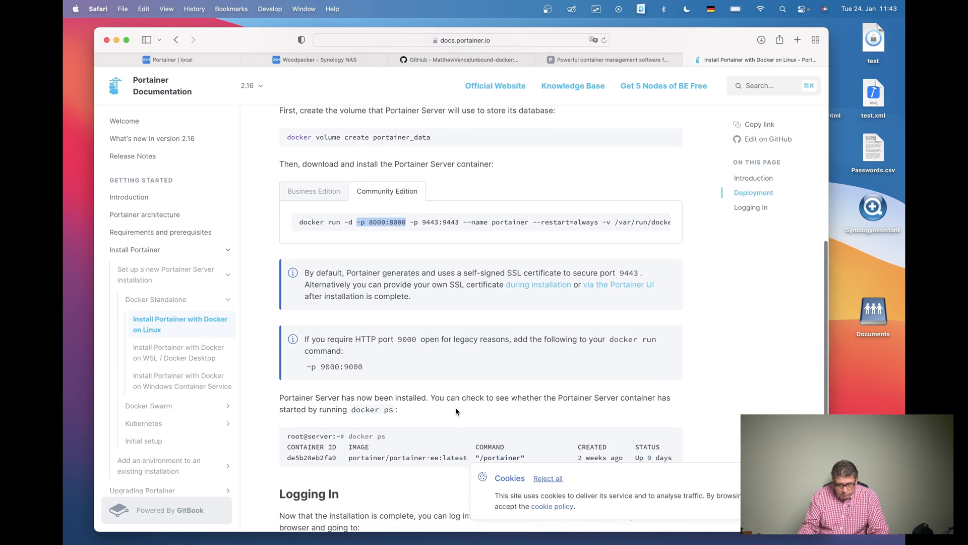
pyautogui.scroll(-2, 455, 411)
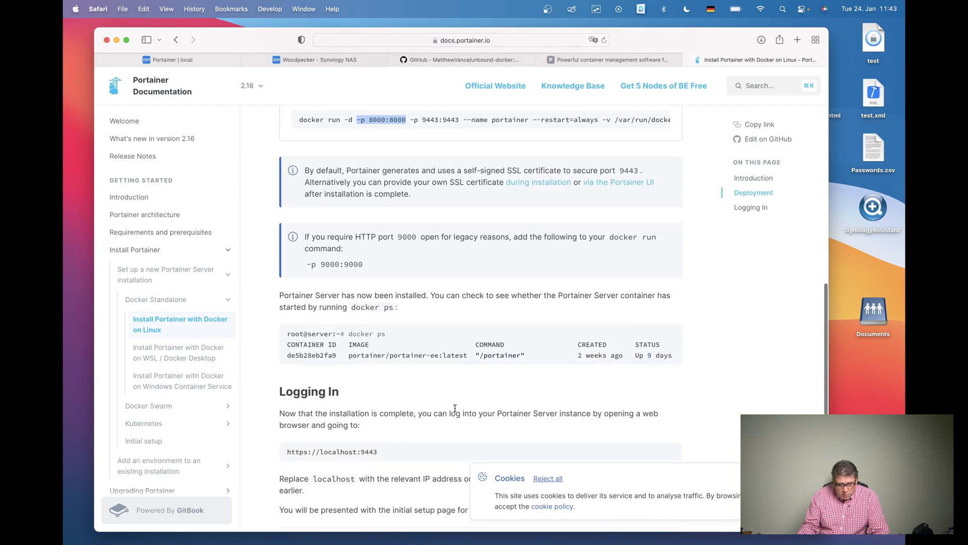
pyautogui.scroll(-2, 510, 377)
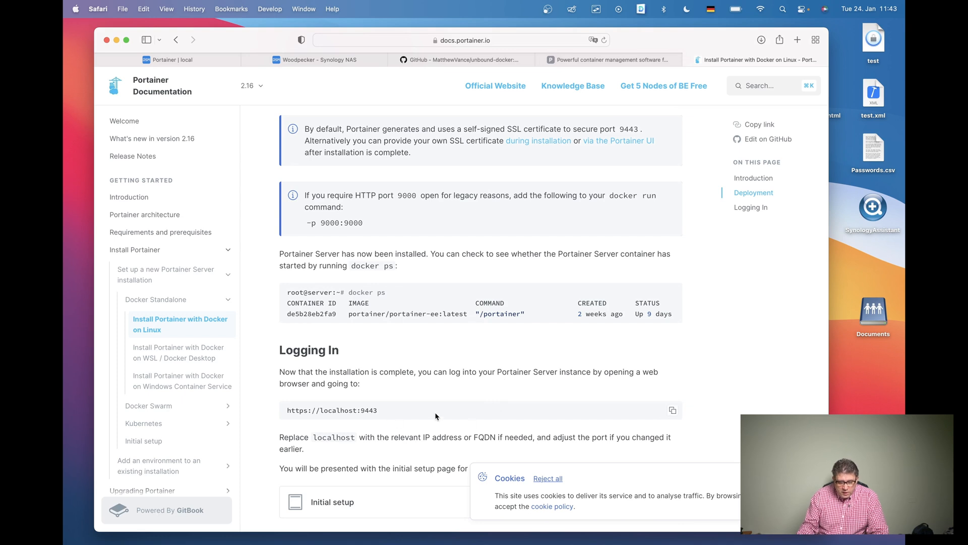
pyautogui.scroll(-2, 423, 410)
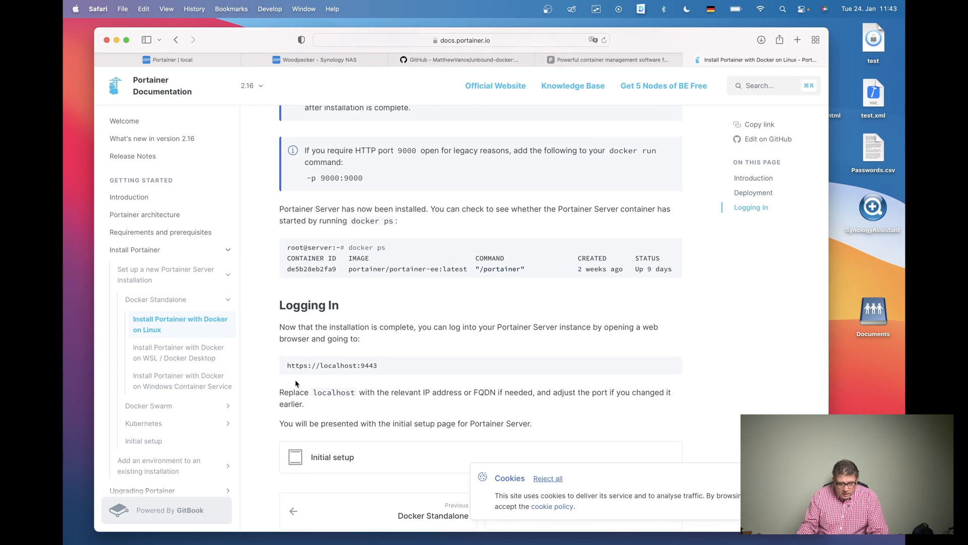
pyautogui.moveTo(287, 367); pyautogui.dragTo(379, 366)
pyautogui.click(363, 380)
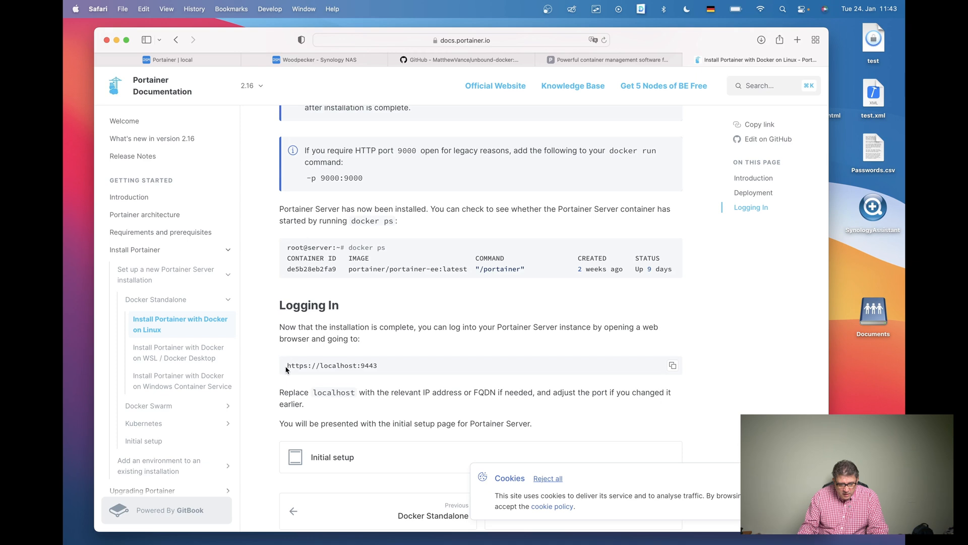
pyautogui.scroll(-1, 402, 283)
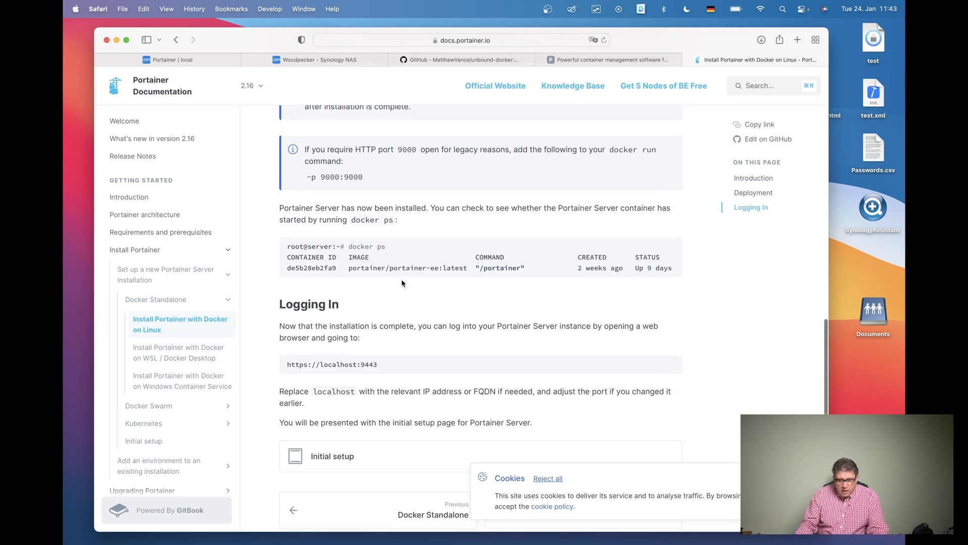
pyautogui.moveTo(320, 364); pyautogui.dragTo(356, 364)
pyautogui.click(373, 364)
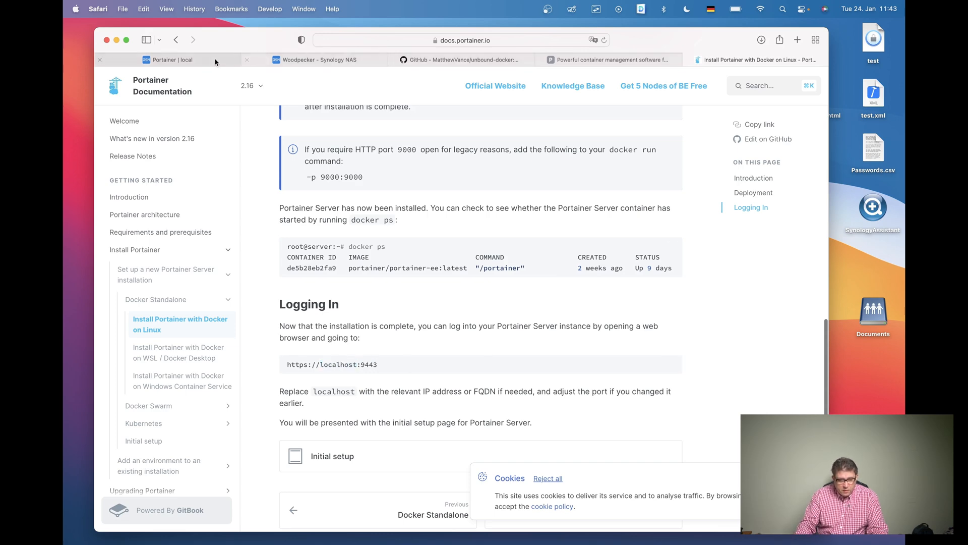
pyautogui.click(171, 59)
pyautogui.click(459, 41)
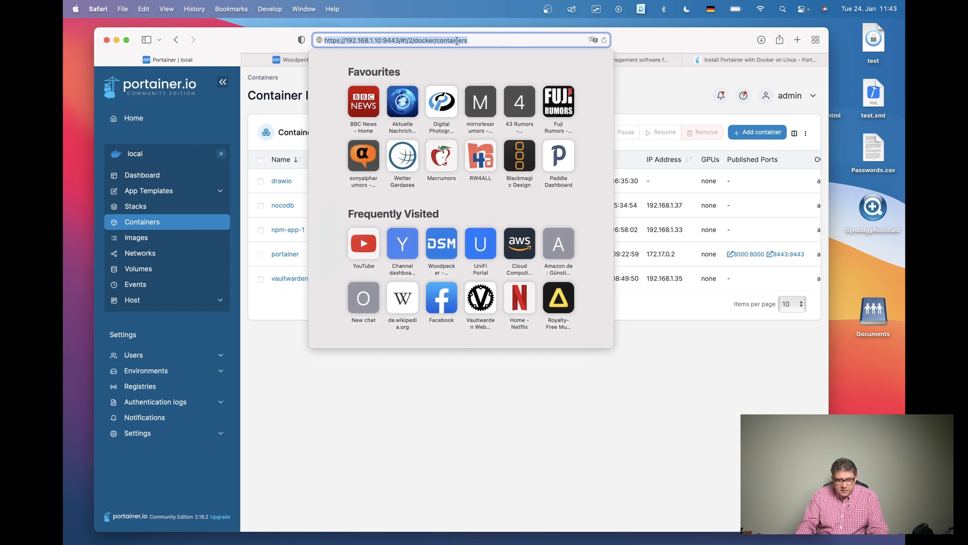
pyautogui.moveTo(401, 40); pyautogui.dragTo(490, 36)
pyautogui.press('BackSpace')
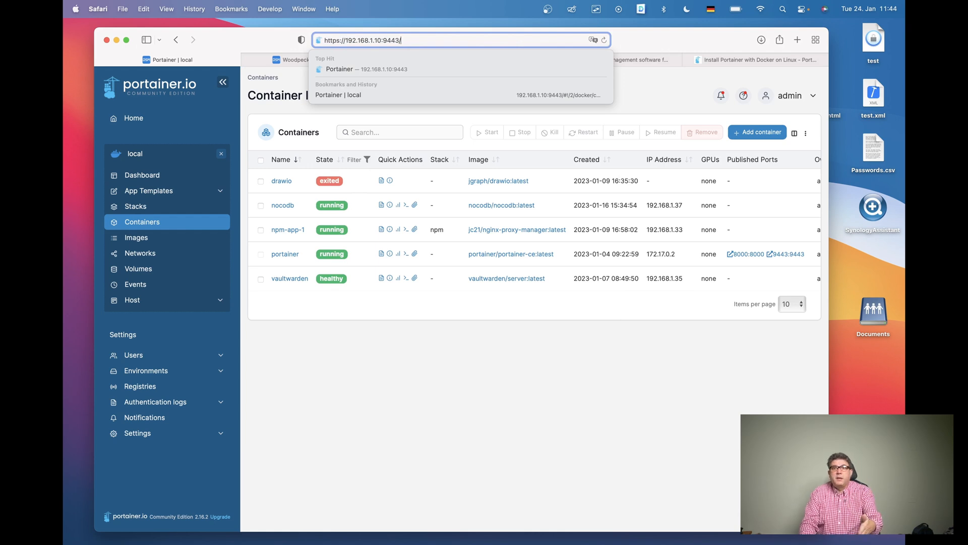
pyautogui.press('Return')
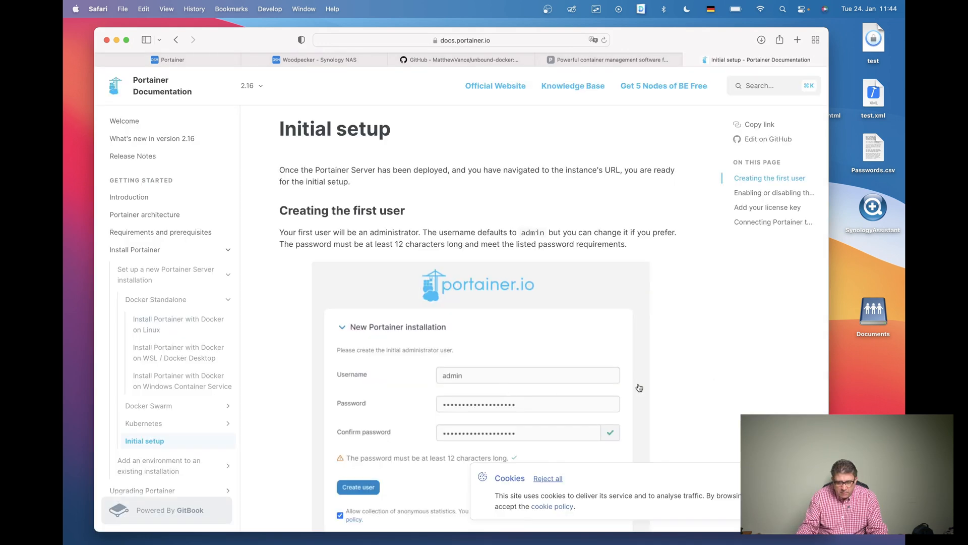
# Read the Initial setup documentation on creating the first user, statistics collection, the license key and connecting Portainer to environments
pyautogui.scroll(-2, 716, 383)
pyautogui.scroll(2, 713, 383)
pyautogui.scroll(-5, 713, 382)
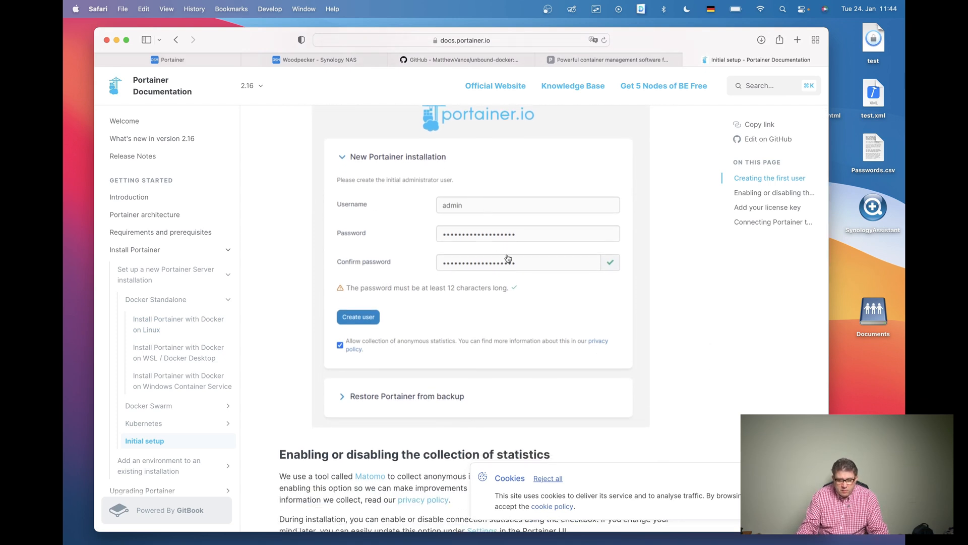
pyautogui.scroll(-2, 499, 306)
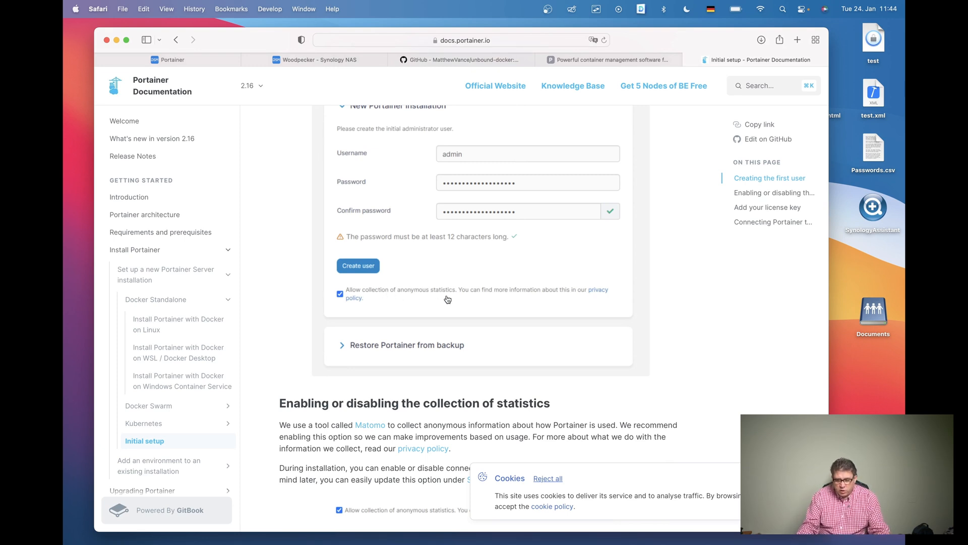
pyautogui.scroll(-10, 447, 300)
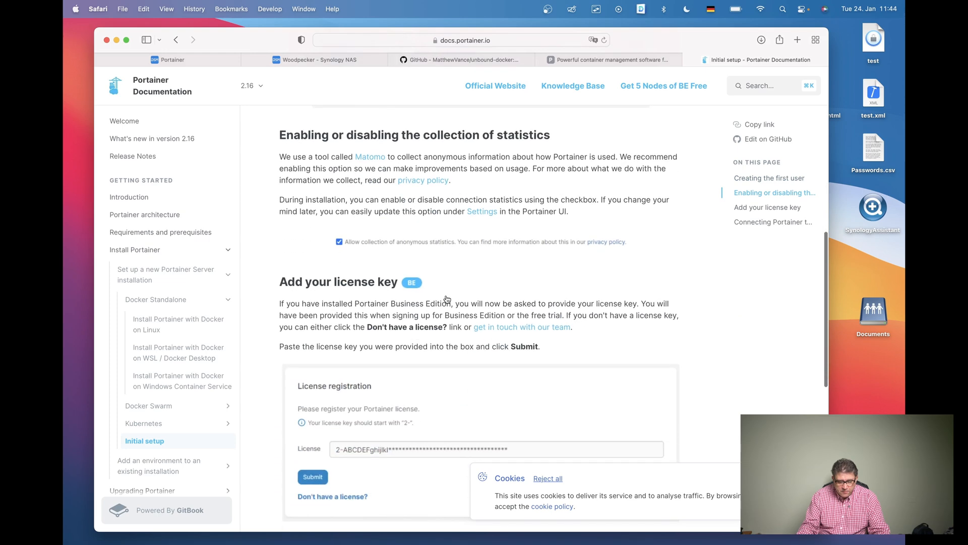
pyautogui.scroll(-1, 447, 296)
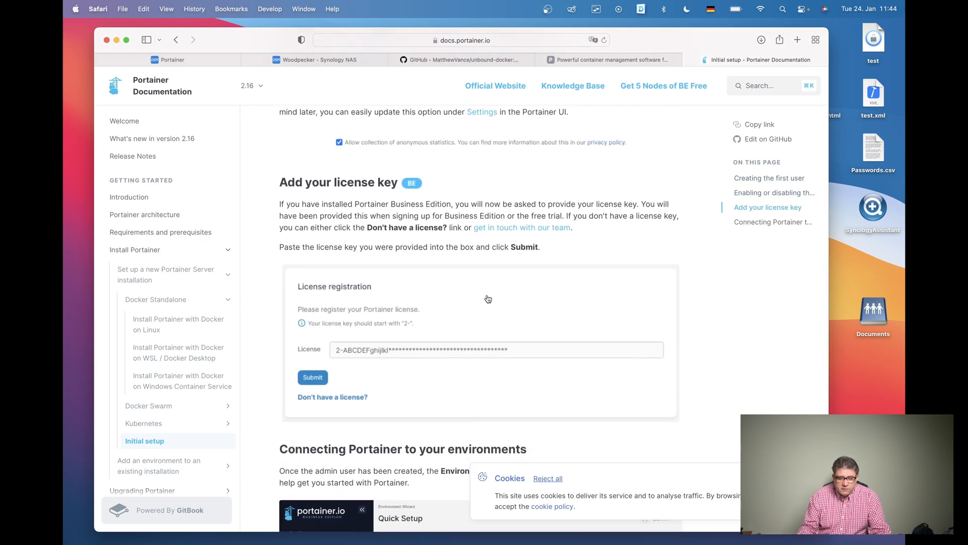
pyautogui.scroll(3, 490, 300)
pyautogui.scroll(-4, 485, 300)
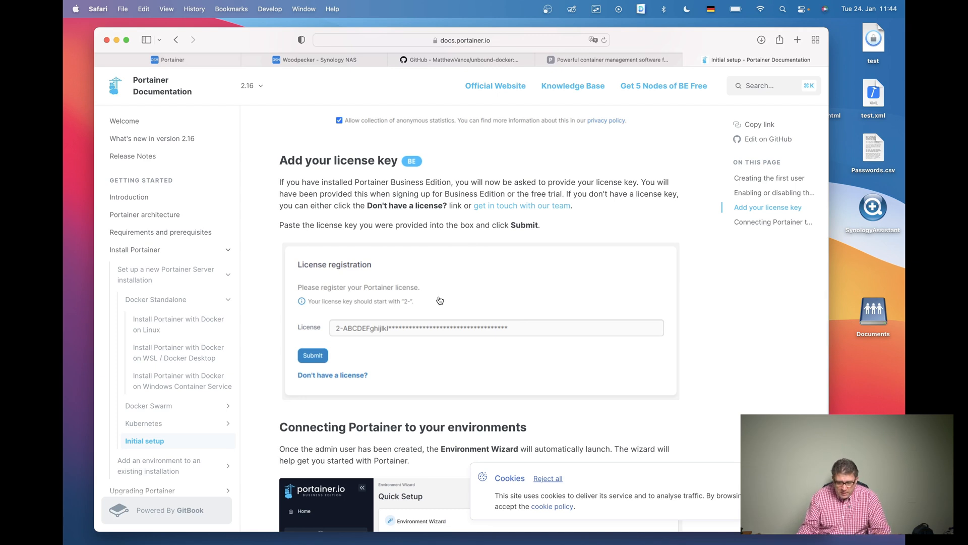
pyautogui.scroll(-5, 439, 301)
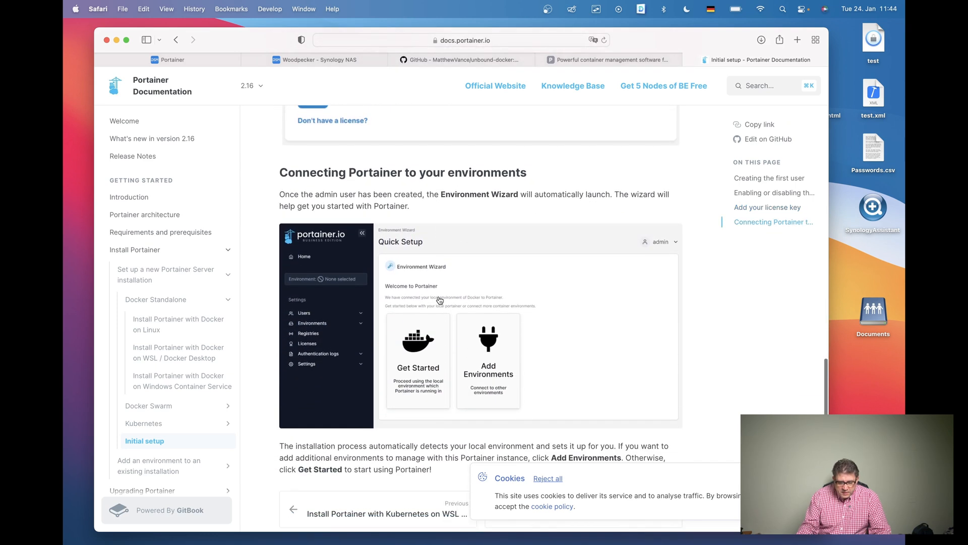
pyautogui.scroll(-1, 440, 301)
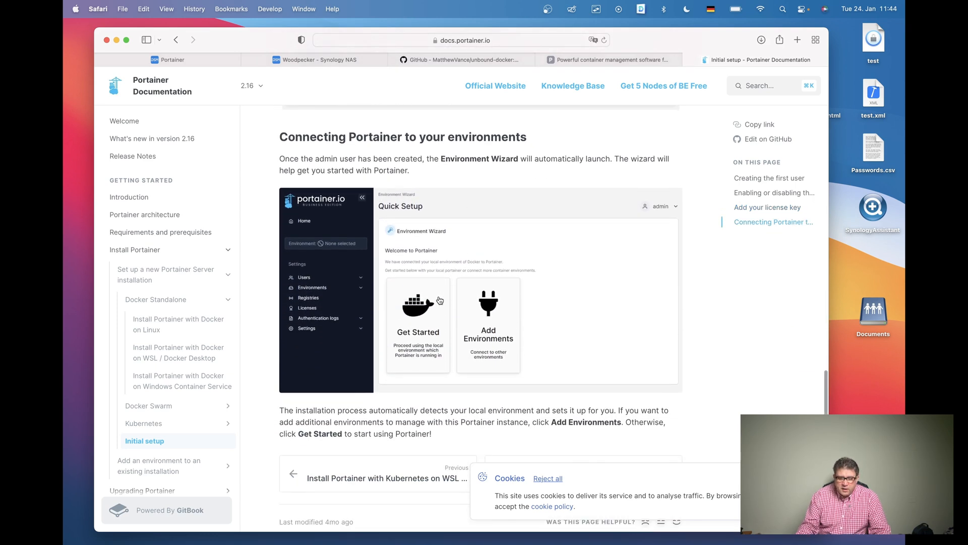
pyautogui.scroll(-1, 549, 276)
pyautogui.scroll(-1, 550, 276)
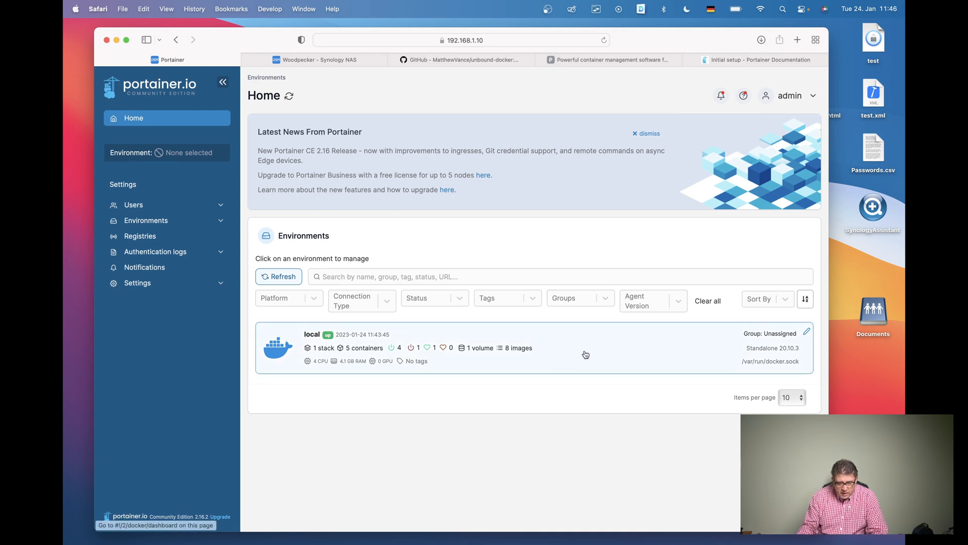
# Open the local Docker environment from the Portainer home page
pyautogui.click(612, 356)
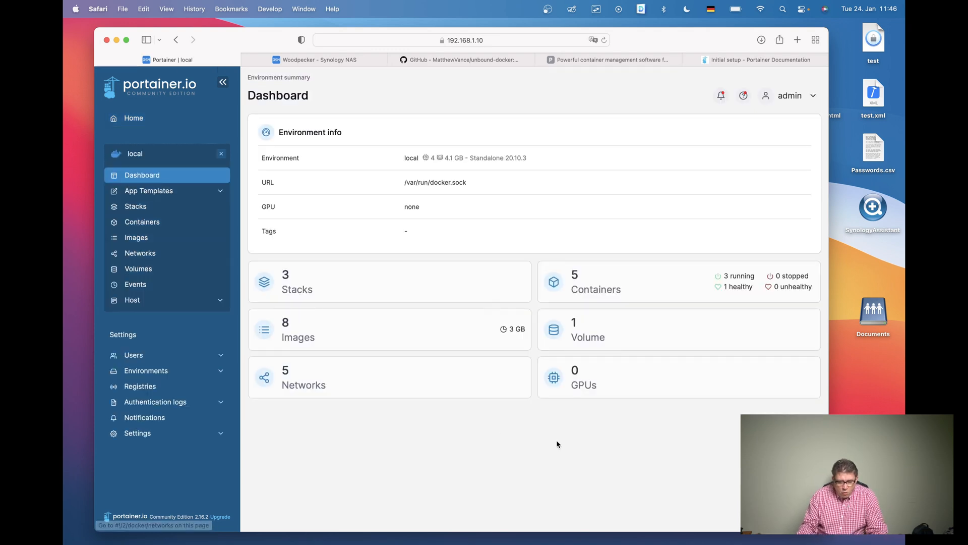
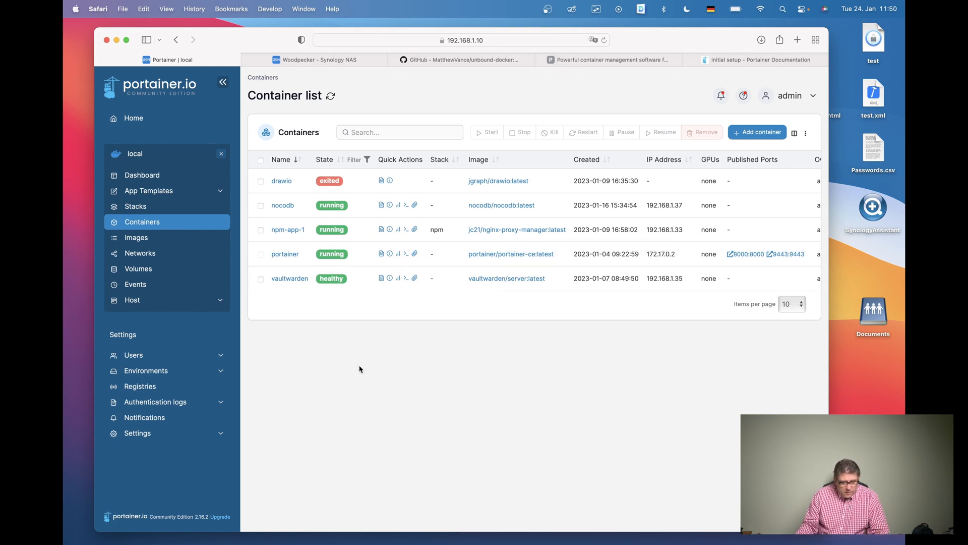
# Start a new container named pihole that uses the Docker Hub image pihole/pihole
pyautogui.click(759, 136)
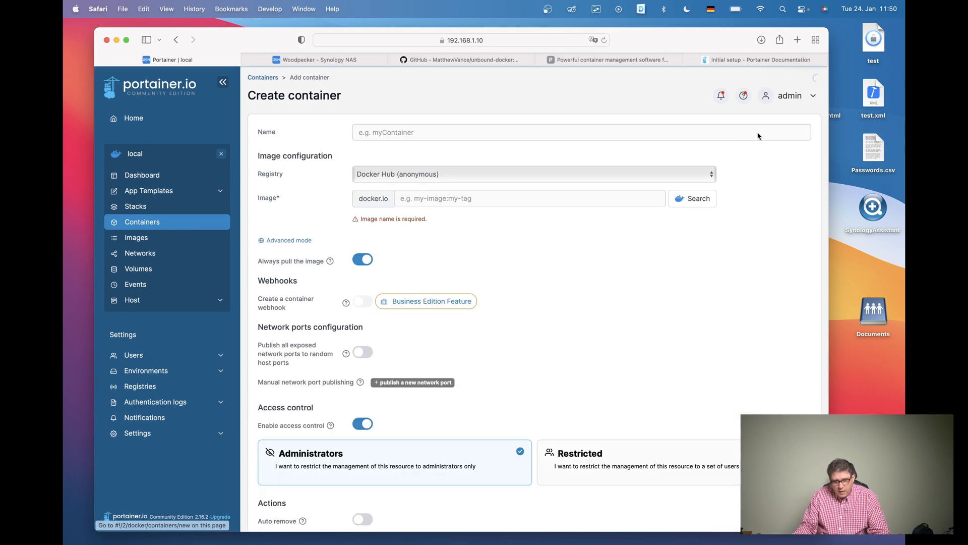
pyautogui.click(437, 134)
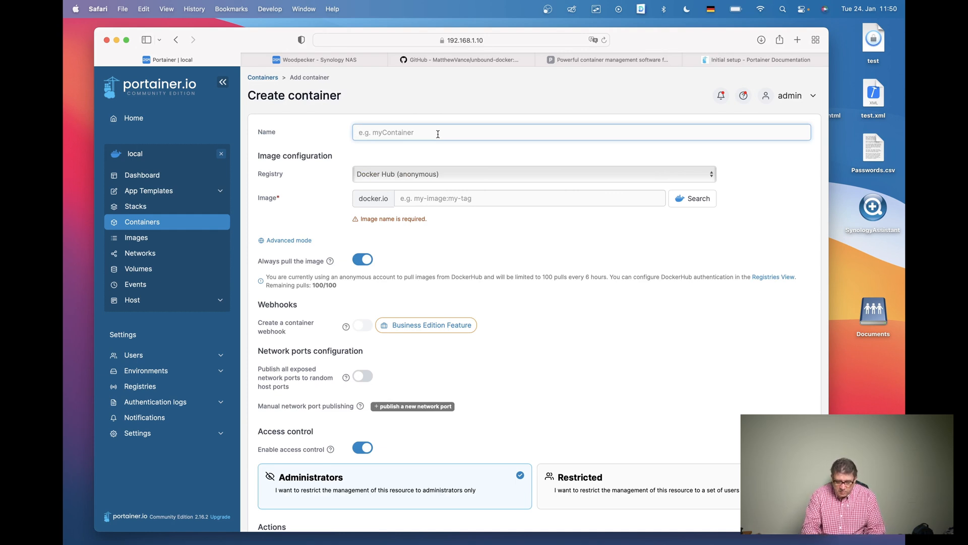
pyautogui.write('pih')
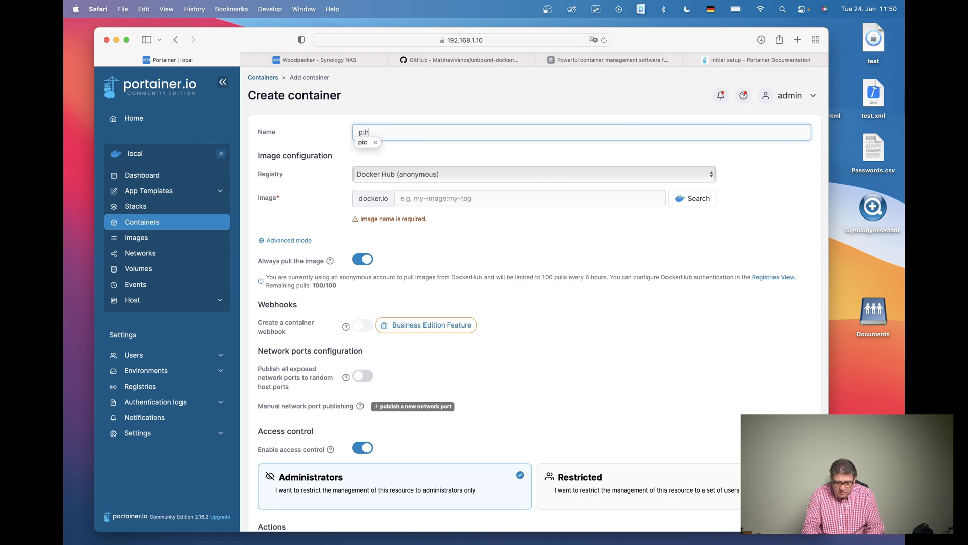
pyautogui.write('ole')
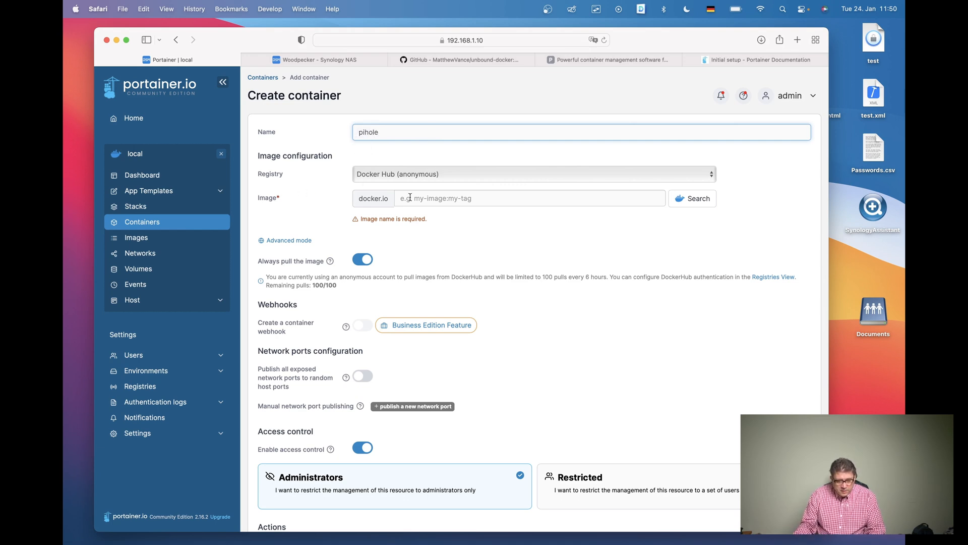
pyautogui.click(467, 199)
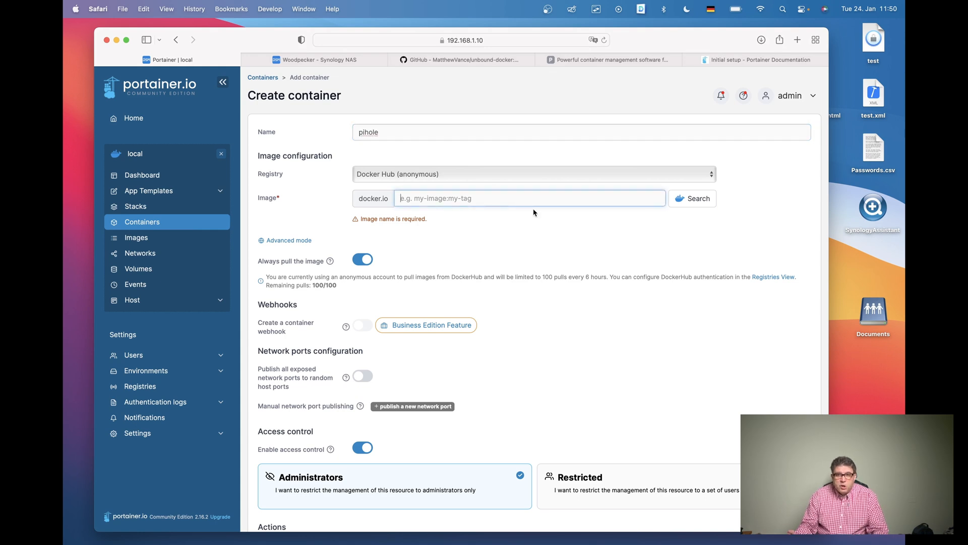
pyautogui.write('pi')
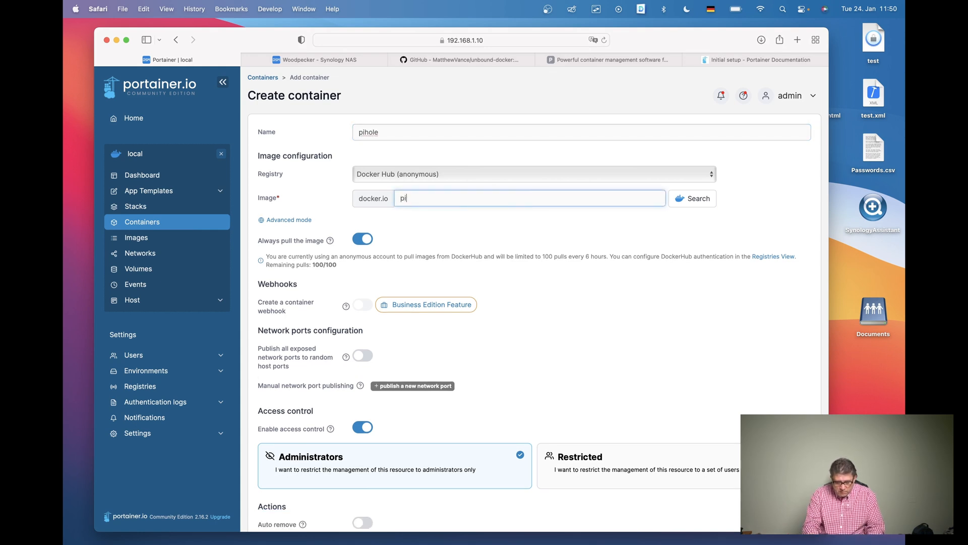
pyautogui.write('hole/')
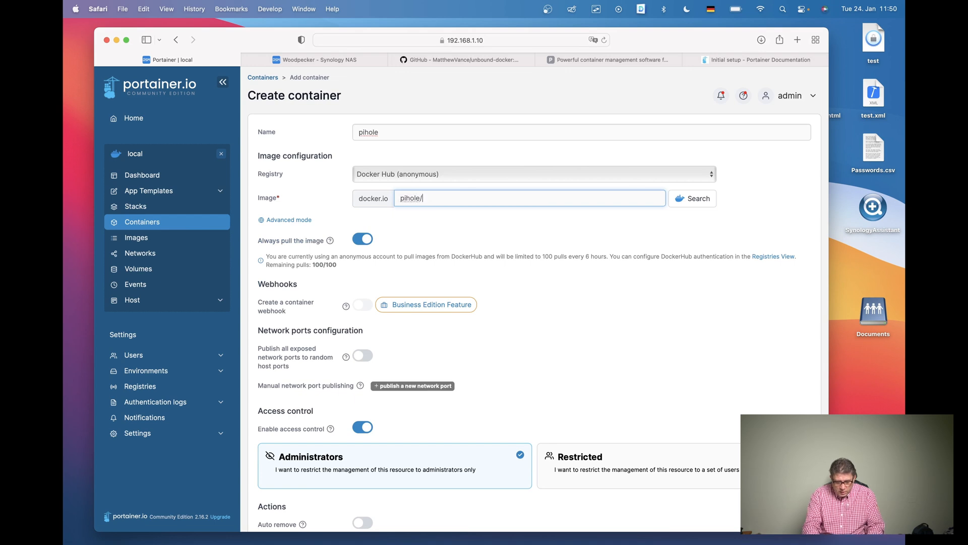
pyautogui.write('piholer')
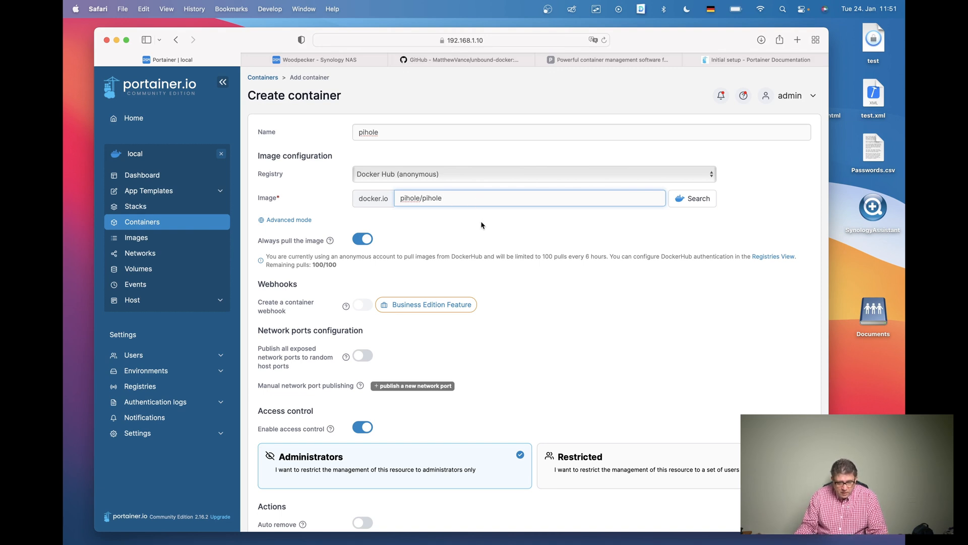
# Publish host port 53 to container port 53 over TCP
pyautogui.scroll(-3, 569, 320)
pyautogui.scroll(-3, 568, 320)
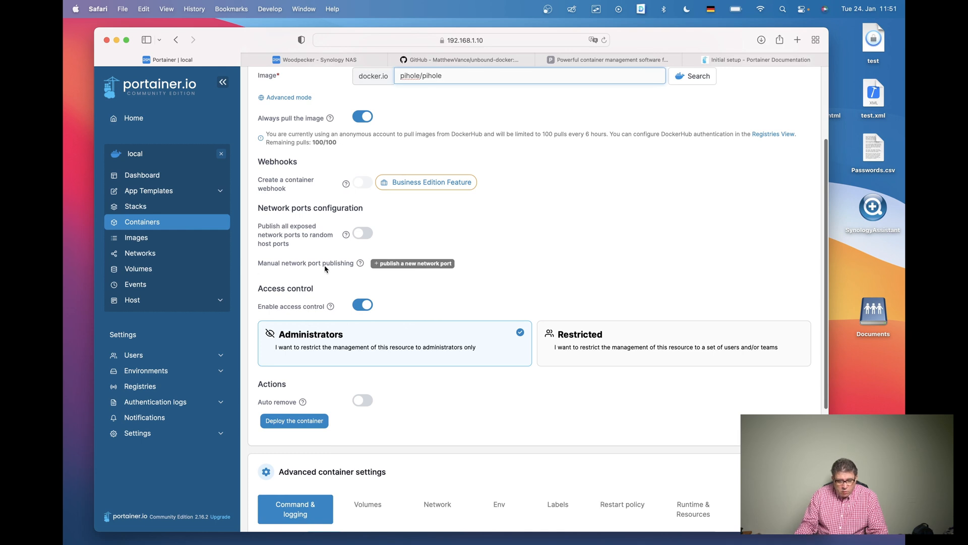
pyautogui.click(409, 264)
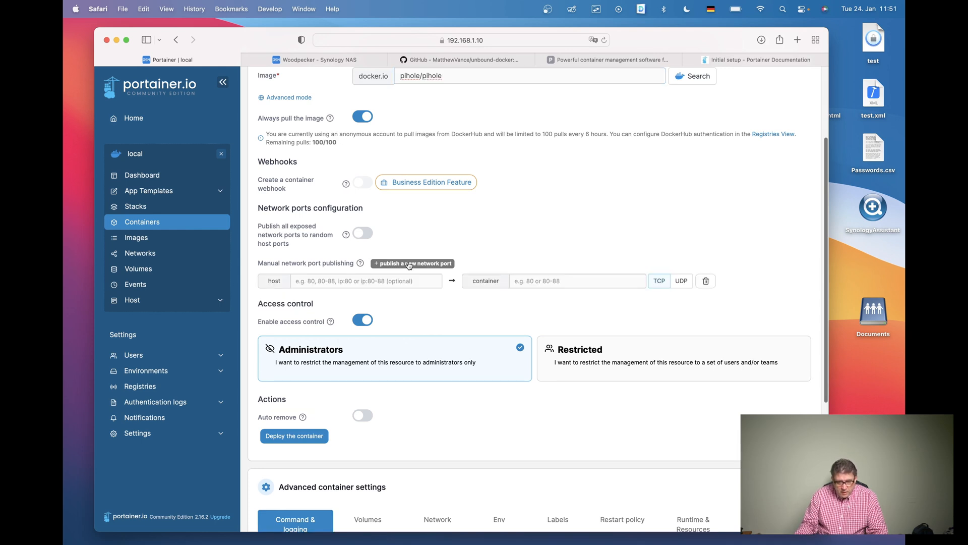
pyautogui.click(375, 281)
pyautogui.write('53')
pyautogui.press('Tab')
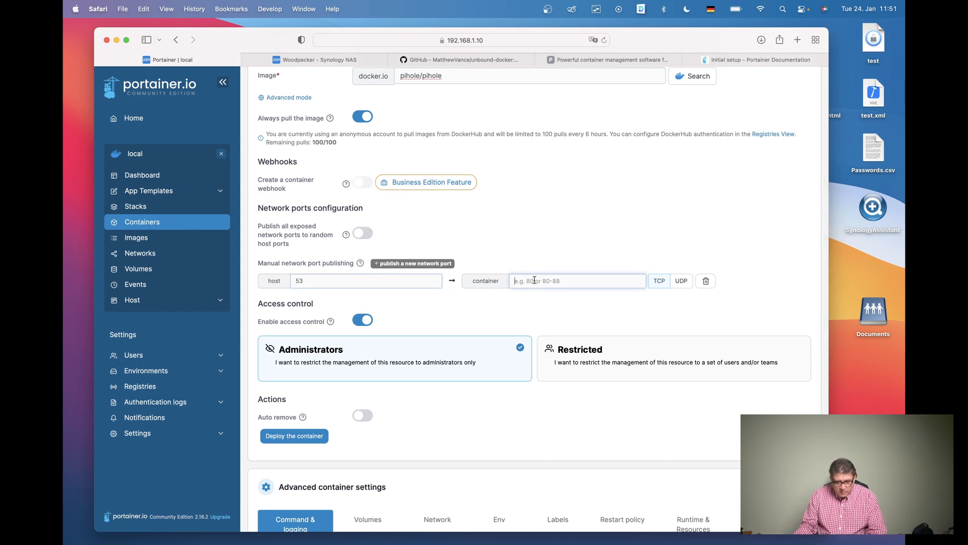
pyautogui.write('53')
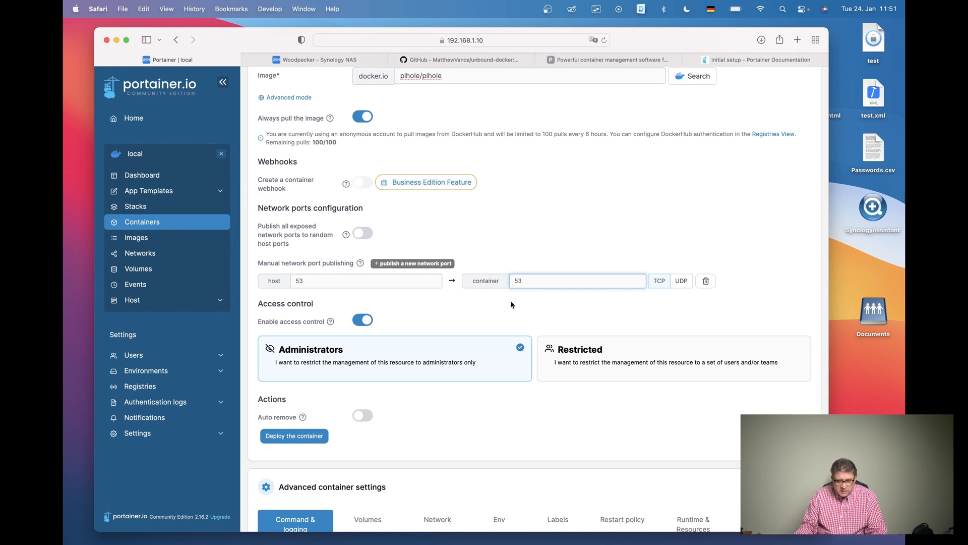
# Add a second port mapping from host port 53 to container port 53 over UDP
pyautogui.click(404, 264)
pyautogui.click(383, 296)
pyautogui.write('53')
pyautogui.press('Tab')
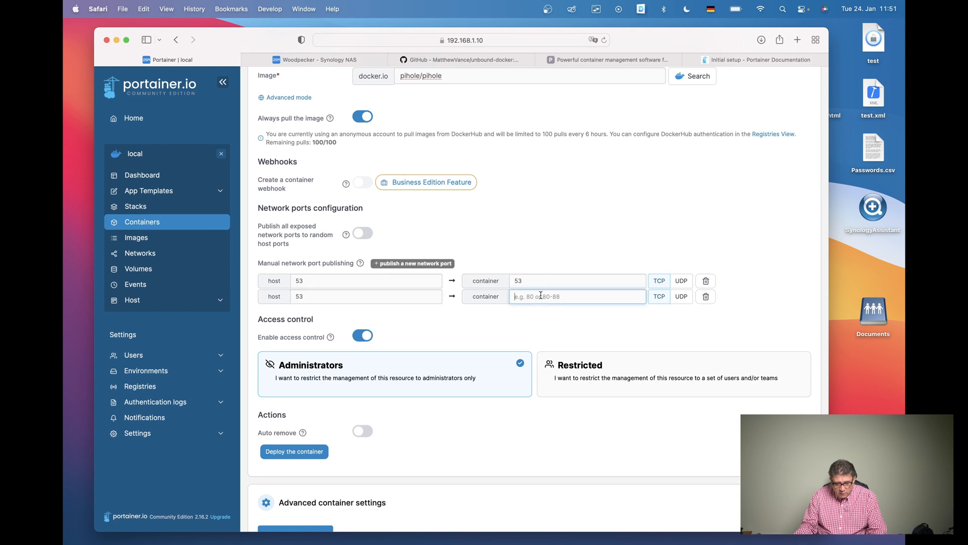
pyautogui.write('53')
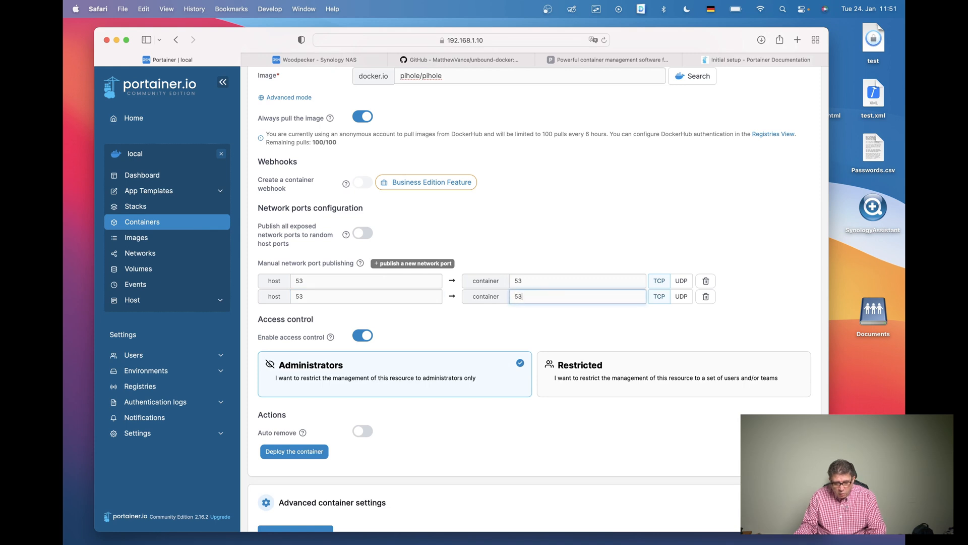
pyautogui.click(683, 298)
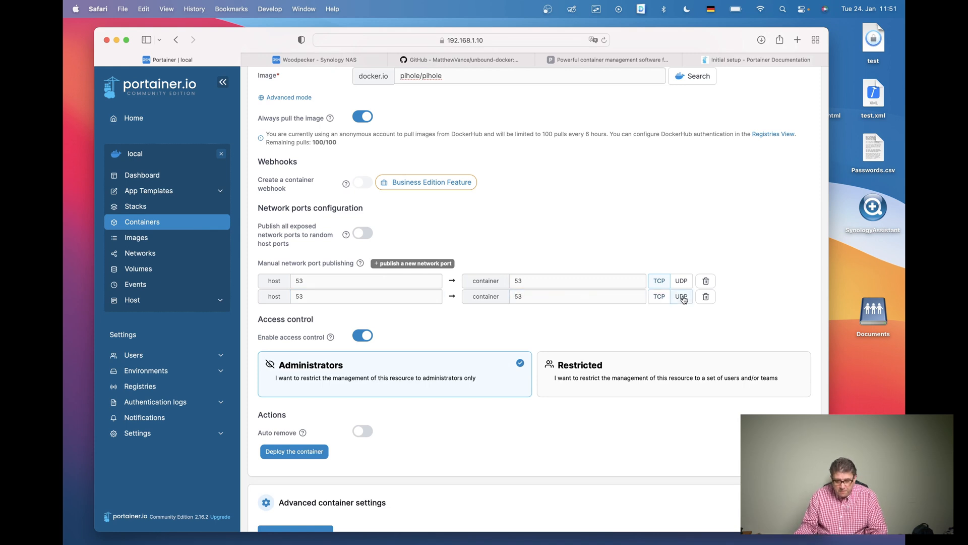
# Add a port mapping from host port 67 to container port 67 over TCP
pyautogui.click(407, 264)
pyautogui.click(385, 315)
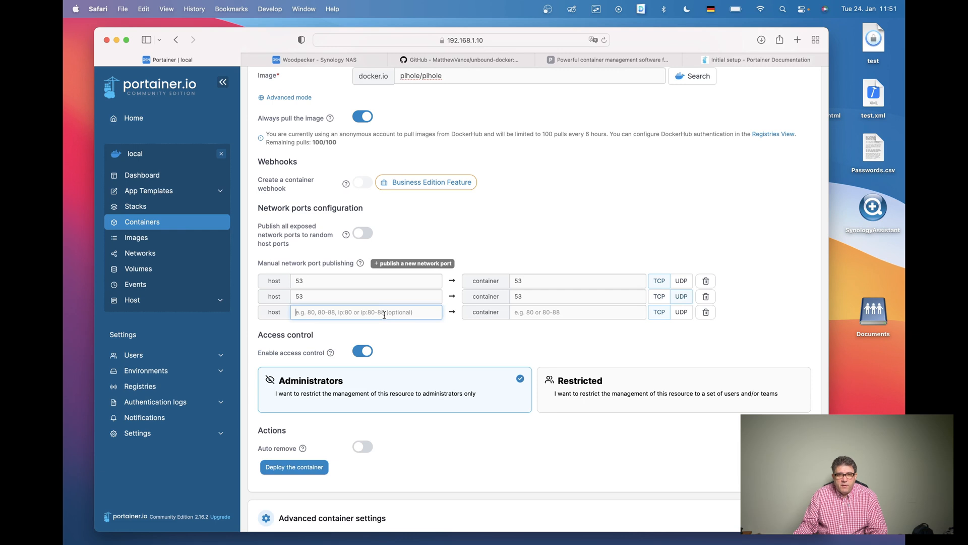
pyautogui.write('67')
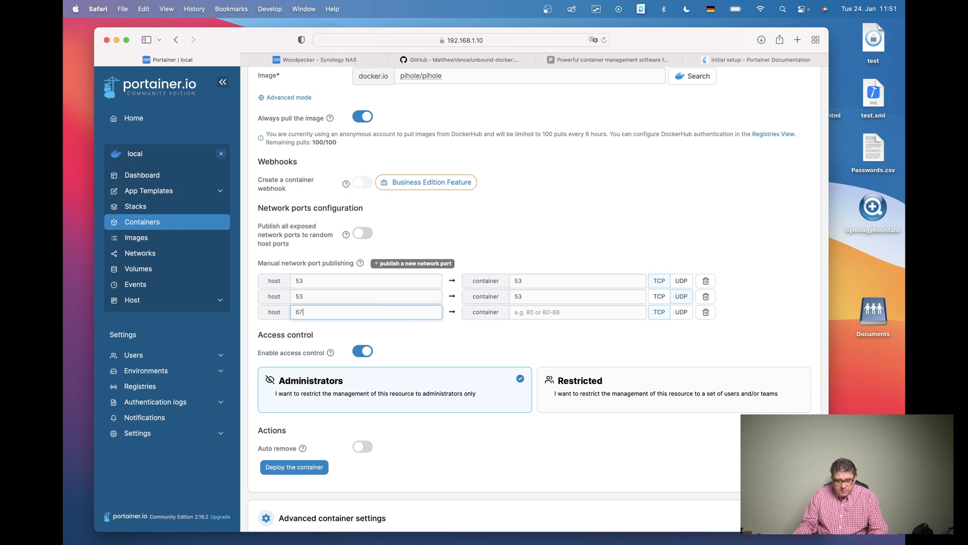
pyautogui.click(552, 313)
pyautogui.write('67')
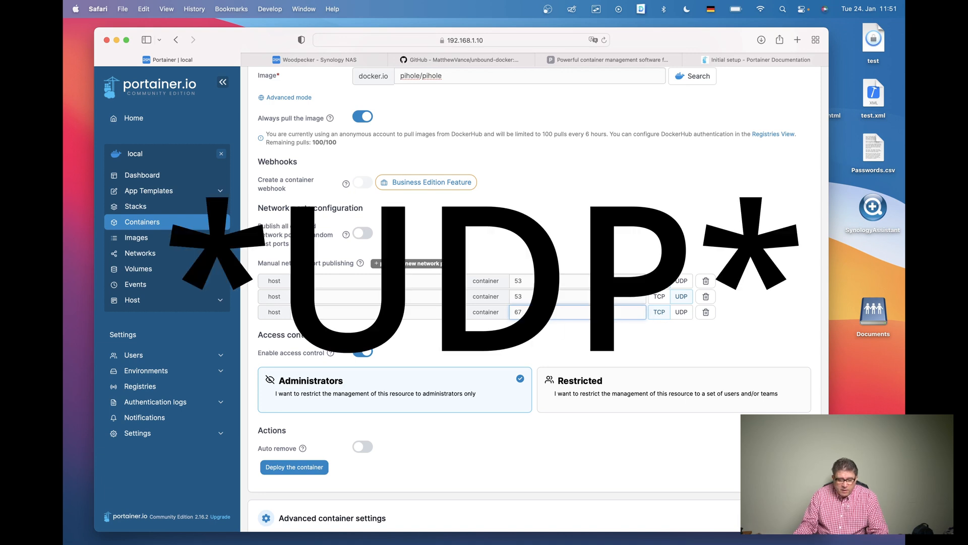
# Add a port mapping from host port 80 to container port 80 over TCP
pyautogui.click(409, 264)
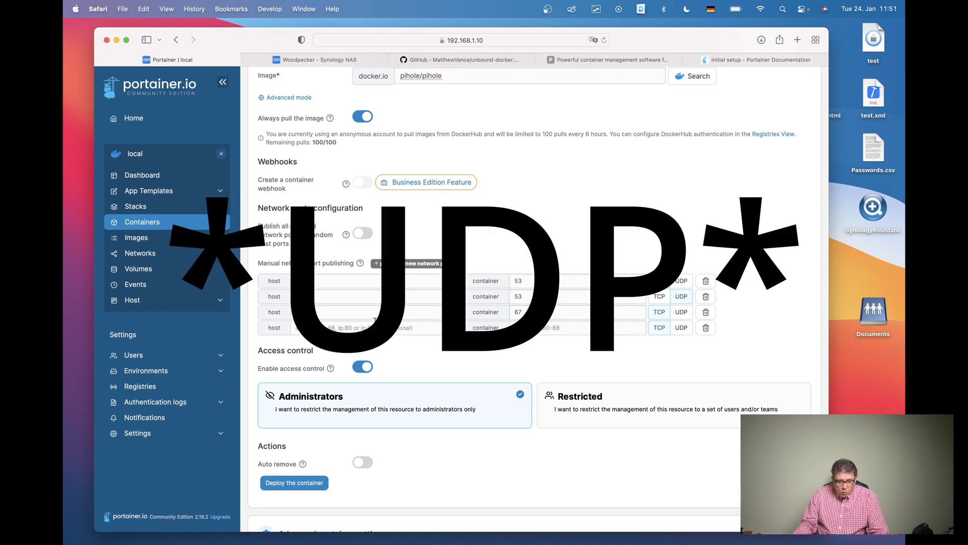
pyautogui.click(375, 327)
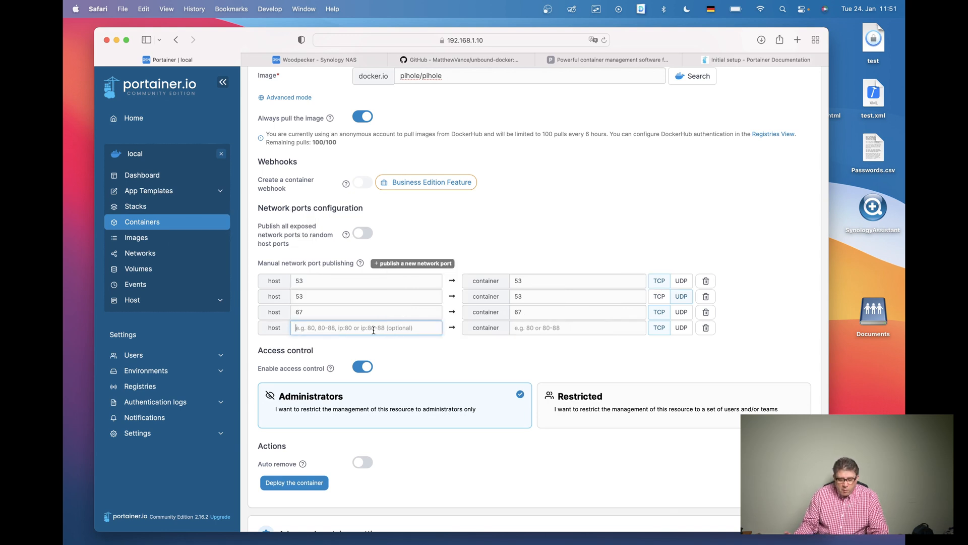
pyautogui.write('80')
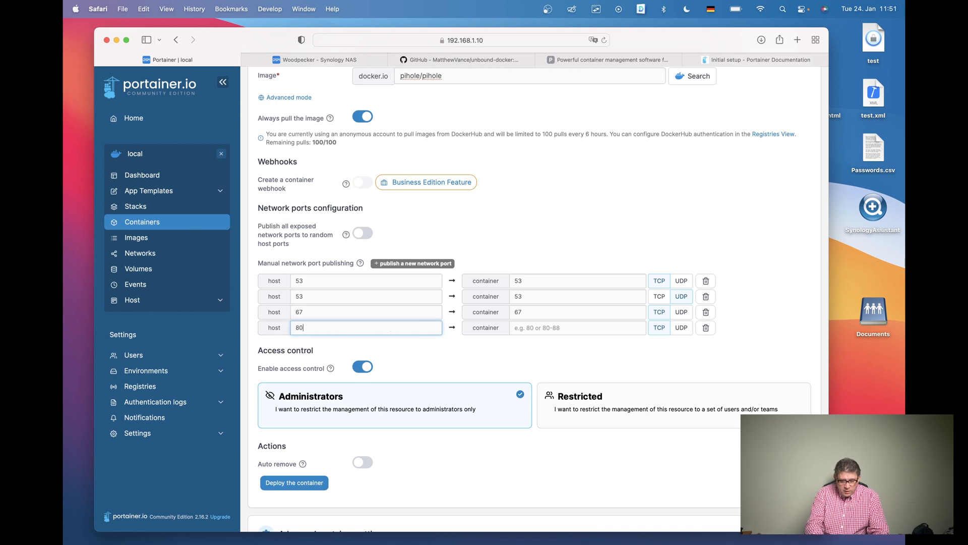
pyautogui.click(560, 329)
pyautogui.write('80')
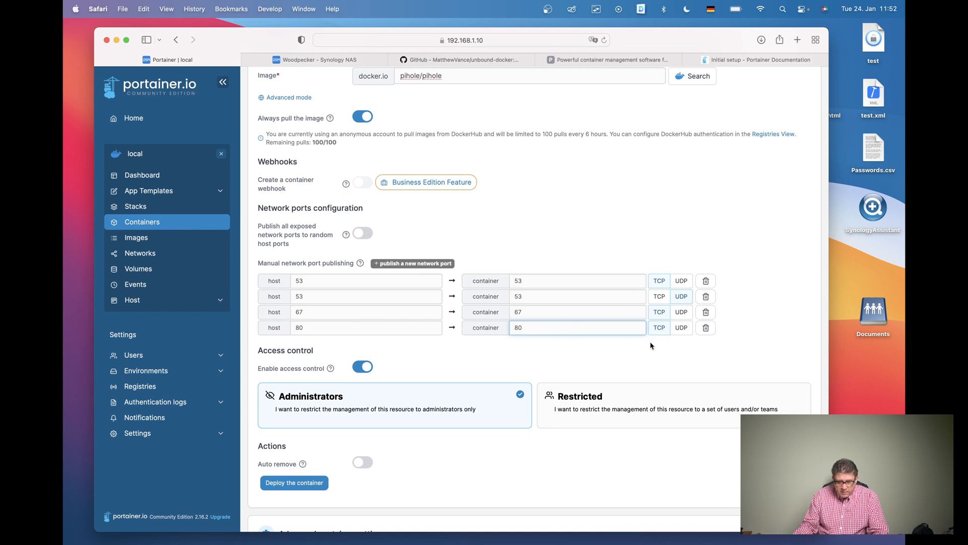
# Add an empty volume mapping in the advanced settings of the pihole container
pyautogui.scroll(-4, 650, 343)
pyautogui.scroll(-3, 643, 347)
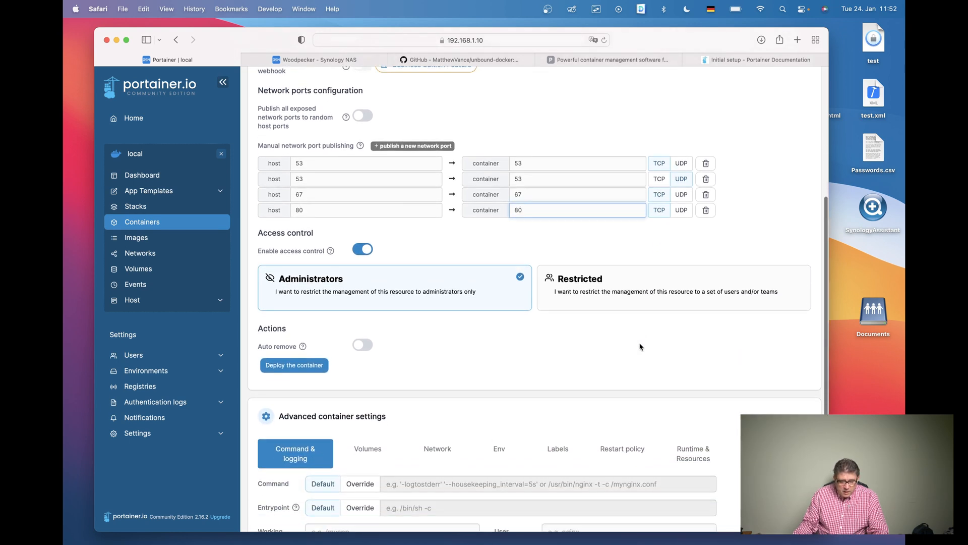
pyautogui.scroll(-4, 640, 346)
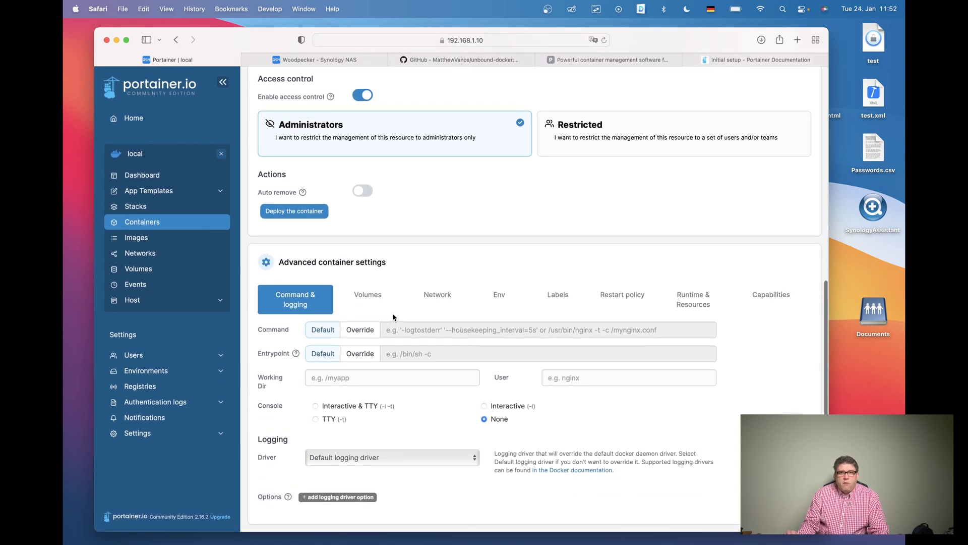
pyautogui.click(367, 296)
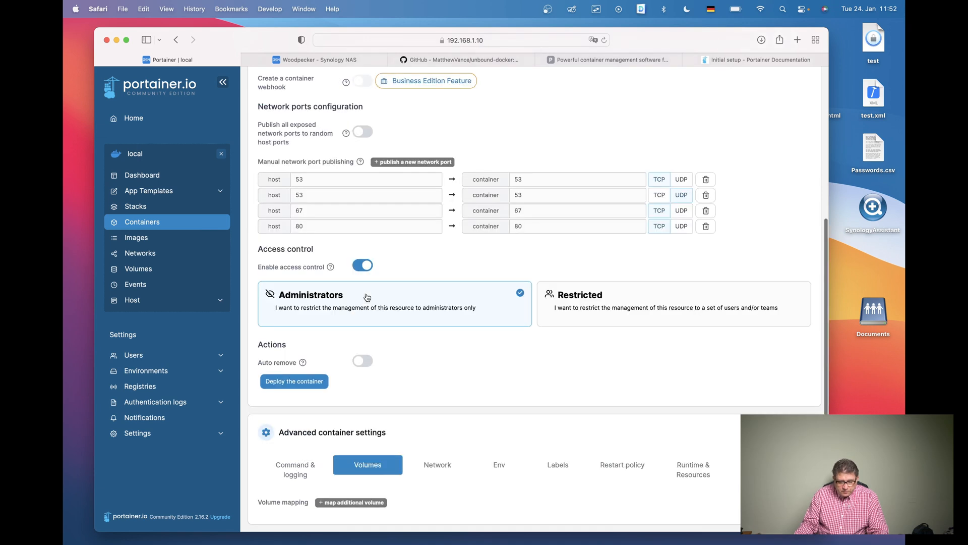
pyautogui.scroll(-2, 449, 389)
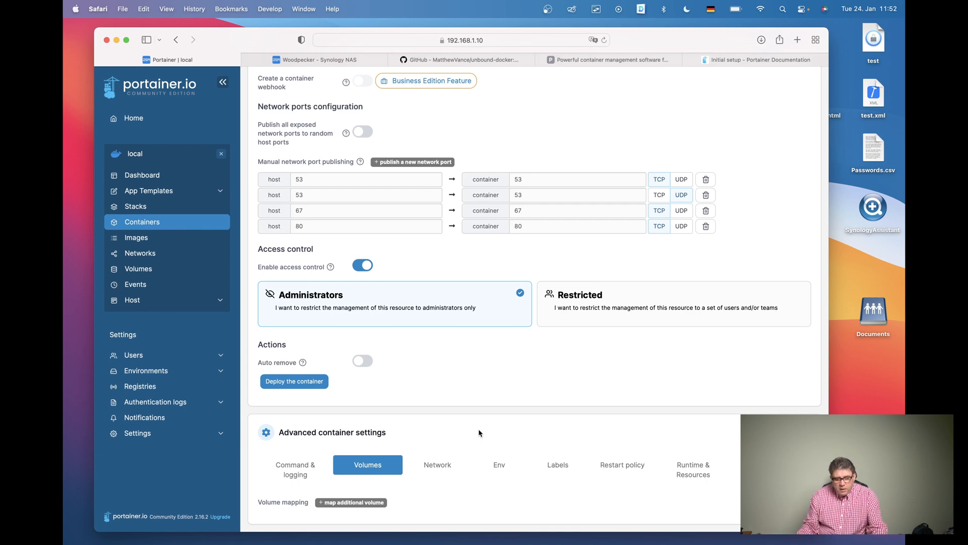
pyautogui.scroll(-1, 444, 442)
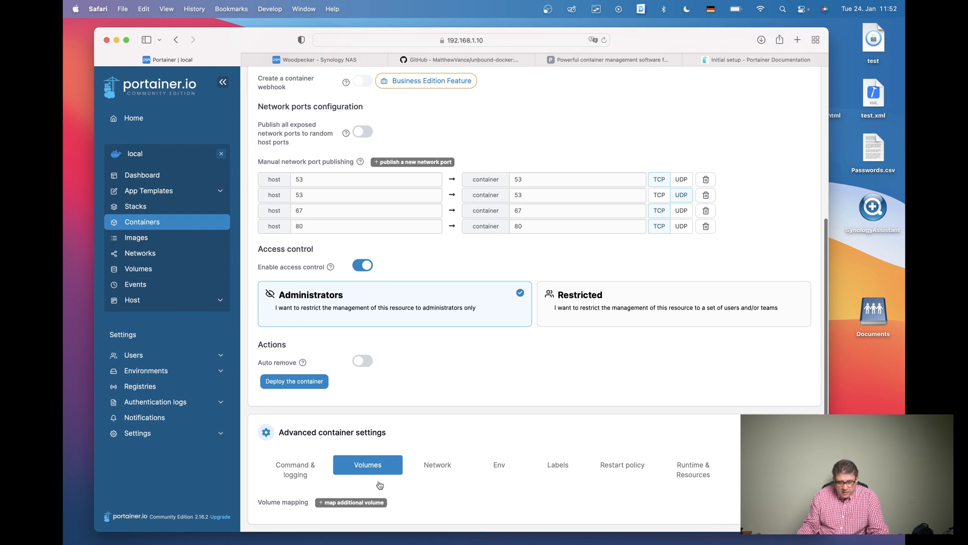
pyautogui.click(358, 503)
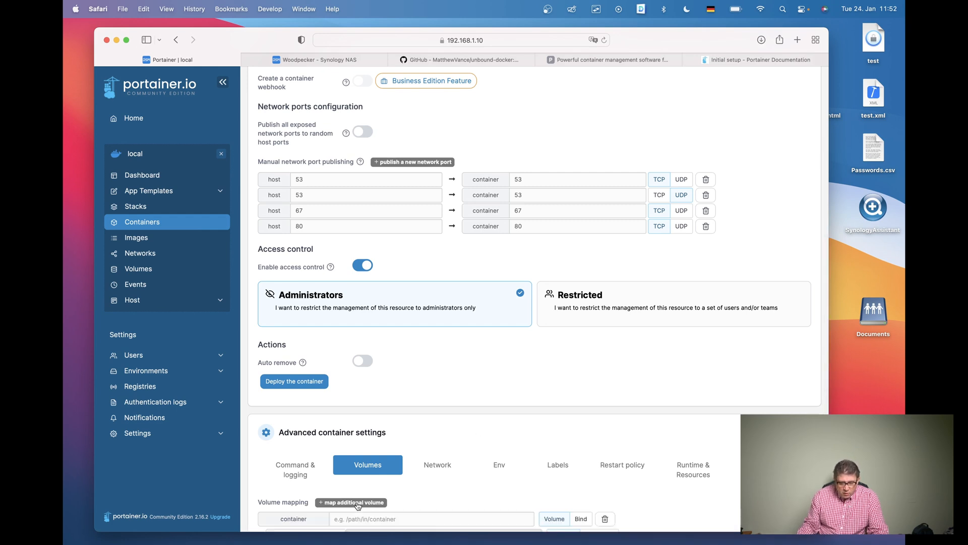
pyautogui.scroll(-2, 479, 505)
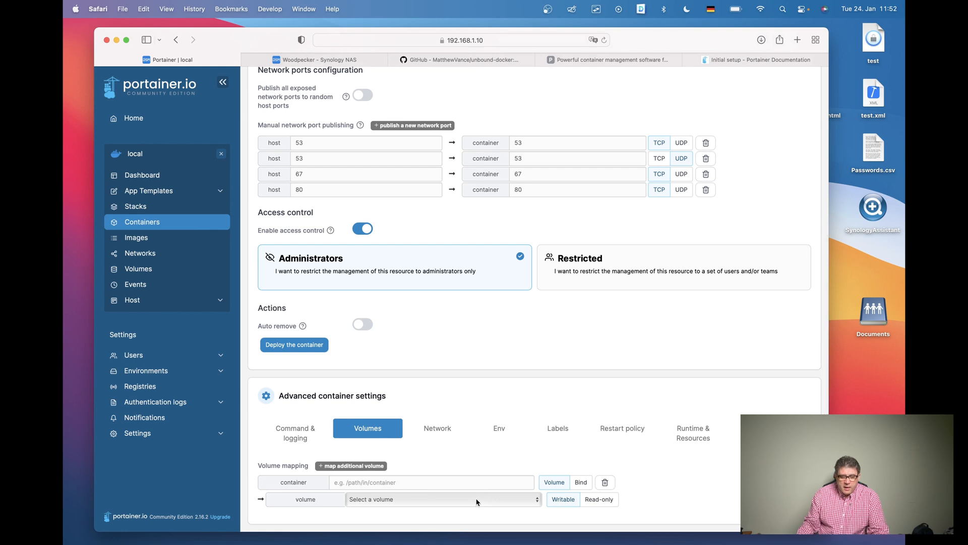
# Set the volume mapping's container path to /etc/pihole and its type to Bind
pyautogui.click(456, 481)
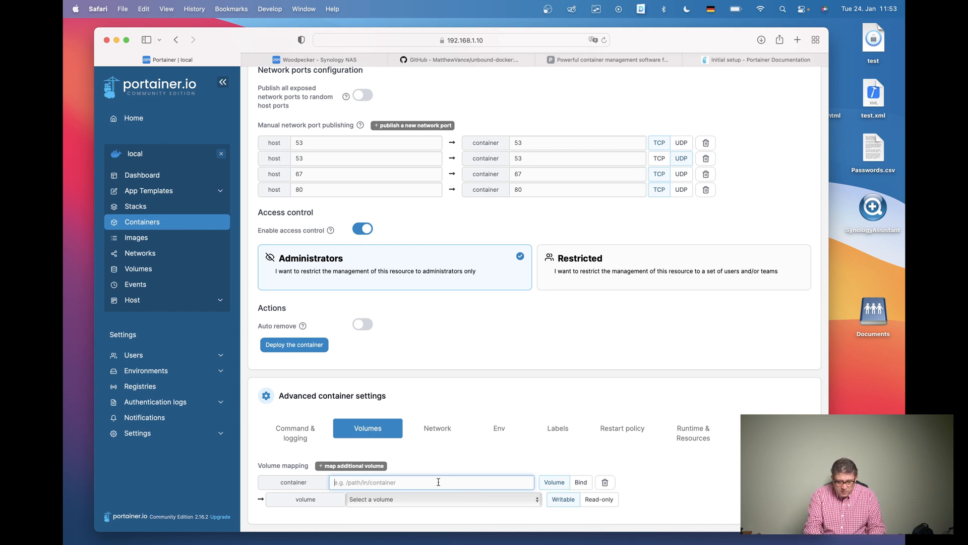
pyautogui.write('/e')
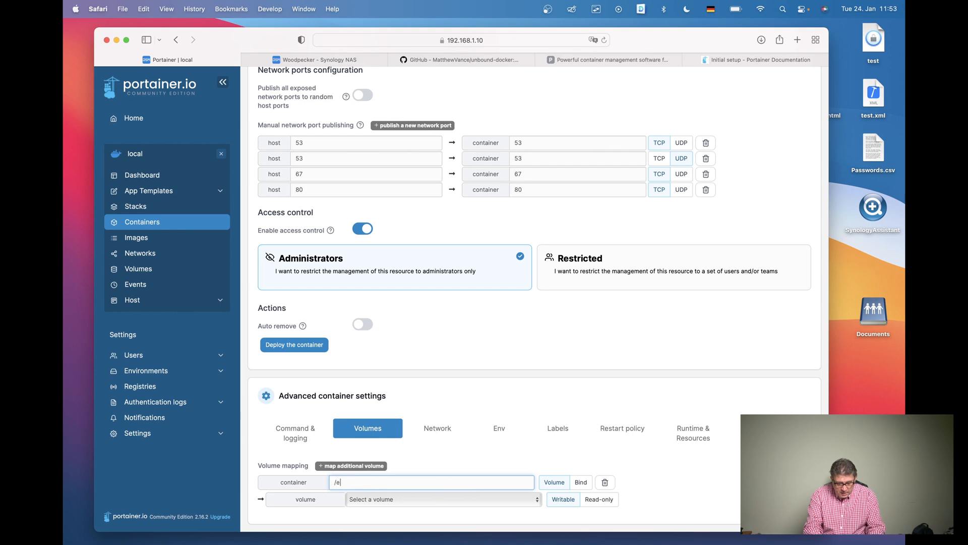
pyautogui.write('tc/pihole')
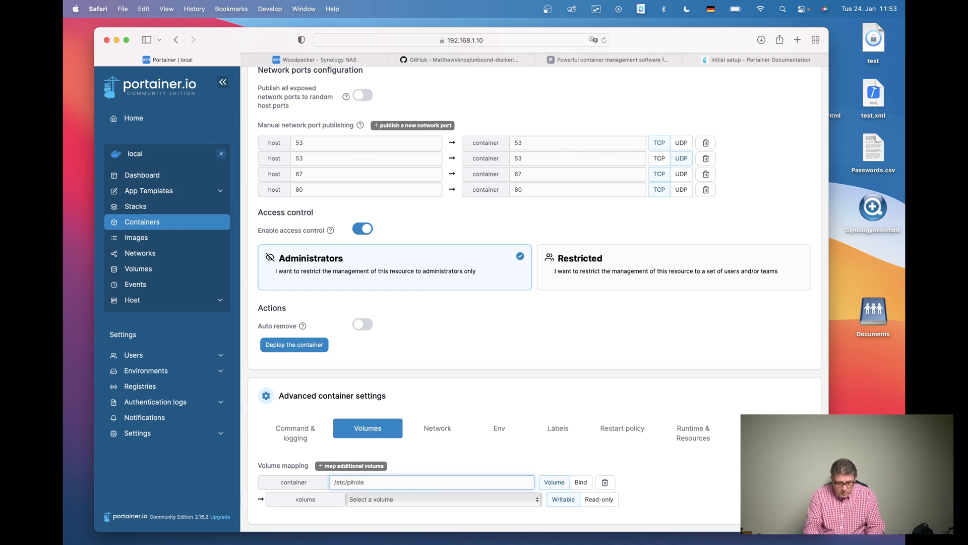
pyautogui.click(583, 482)
pyautogui.click(584, 482)
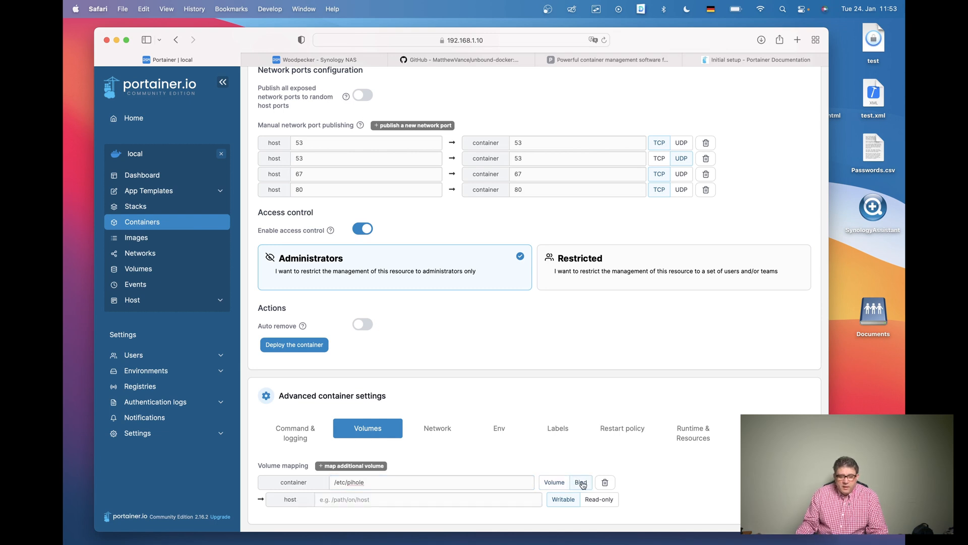
# Switch to the Synology NAS desktop and open File Station to find the host folder for the bind mount
pyautogui.click(412, 499)
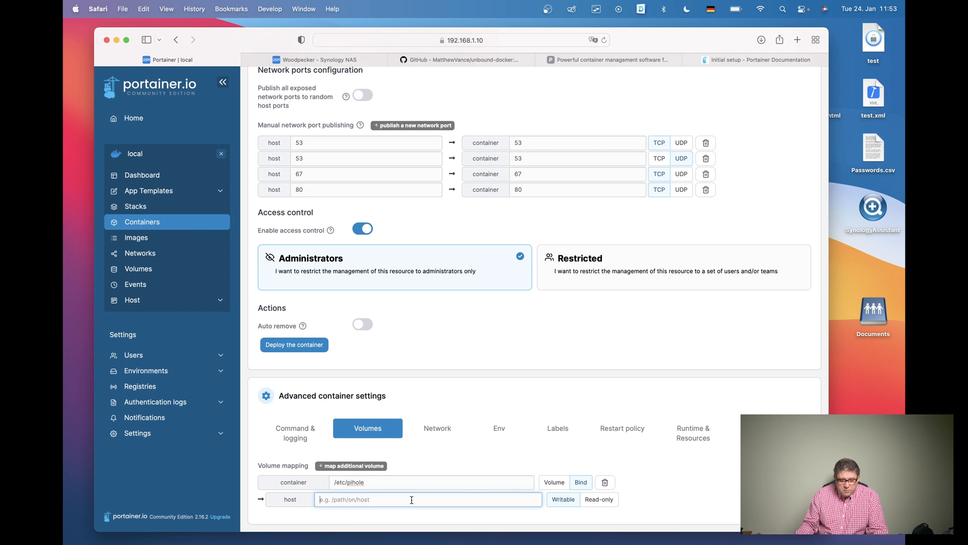
pyautogui.click(325, 61)
pyautogui.click(131, 237)
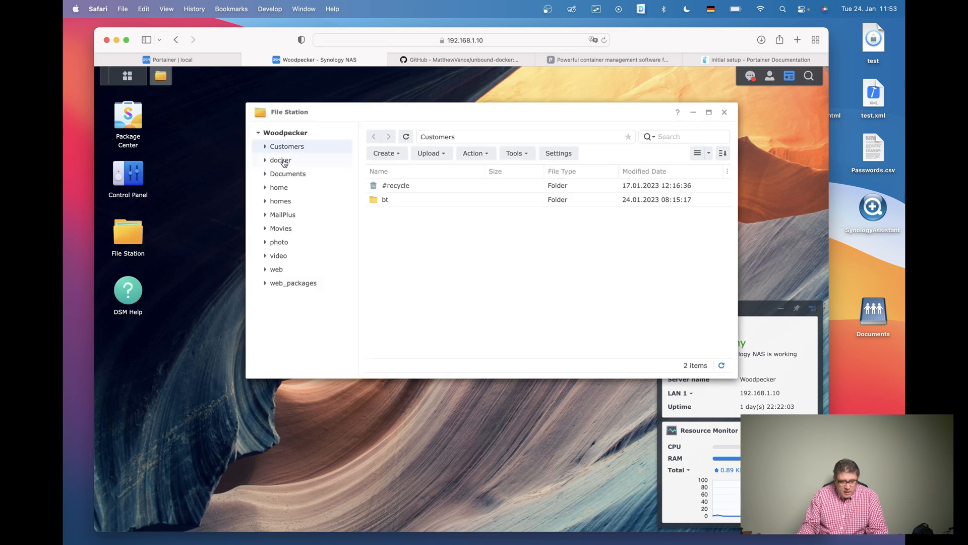
# Create a folder named pihole inside the docker shared folder
pyautogui.click(280, 160)
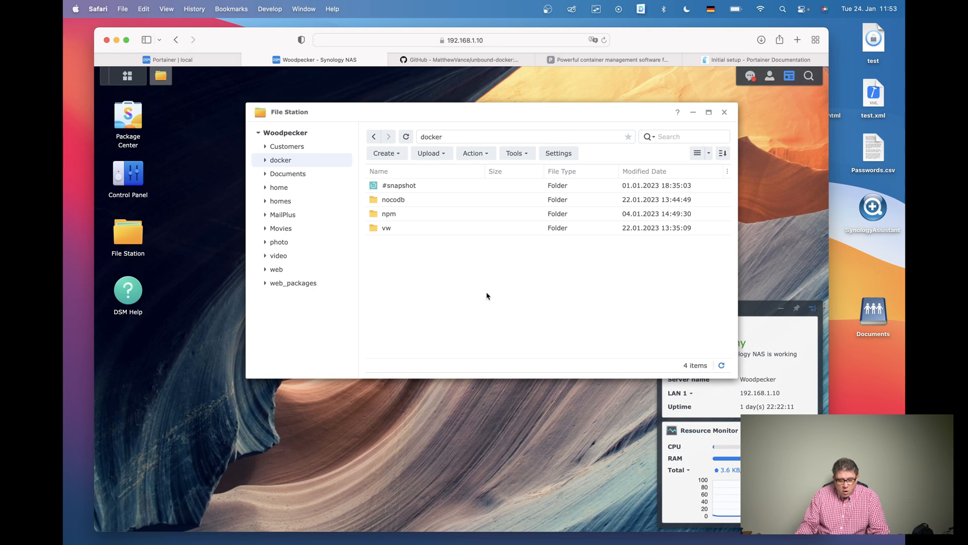
pyautogui.click(395, 157)
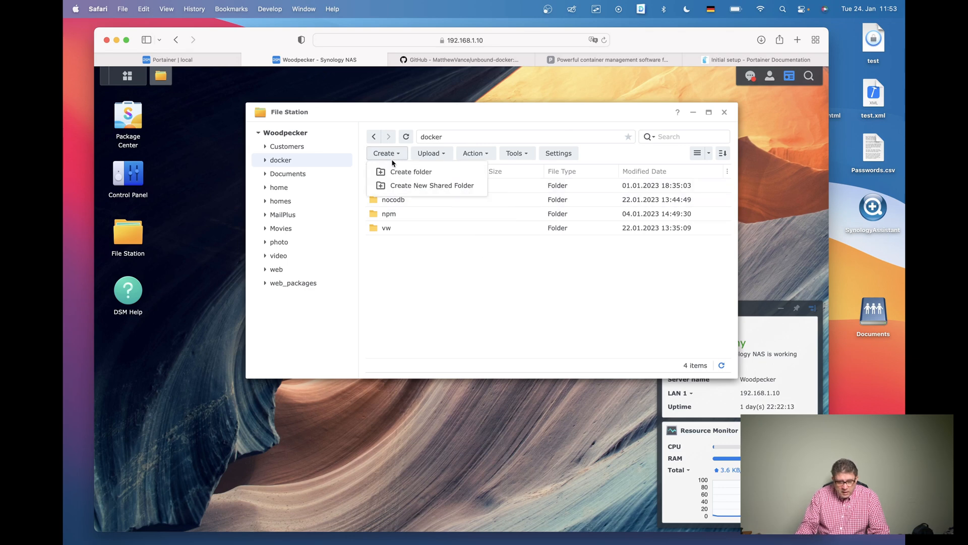
pyautogui.click(398, 174)
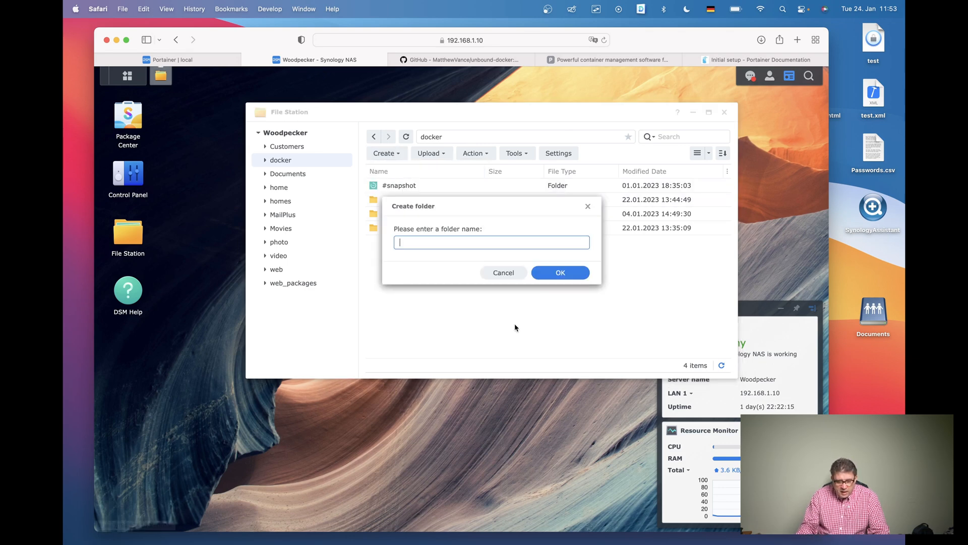
pyautogui.write('pihole')
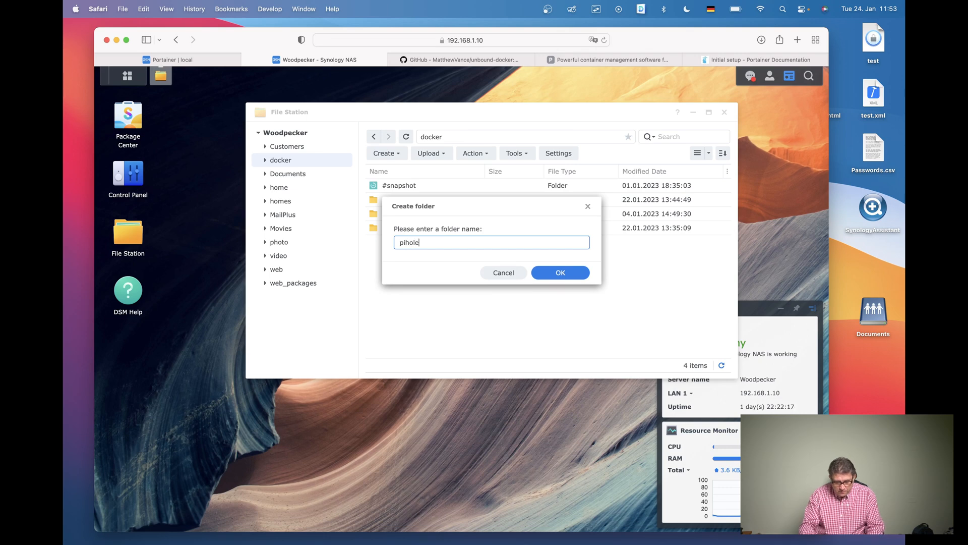
pyautogui.click(574, 275)
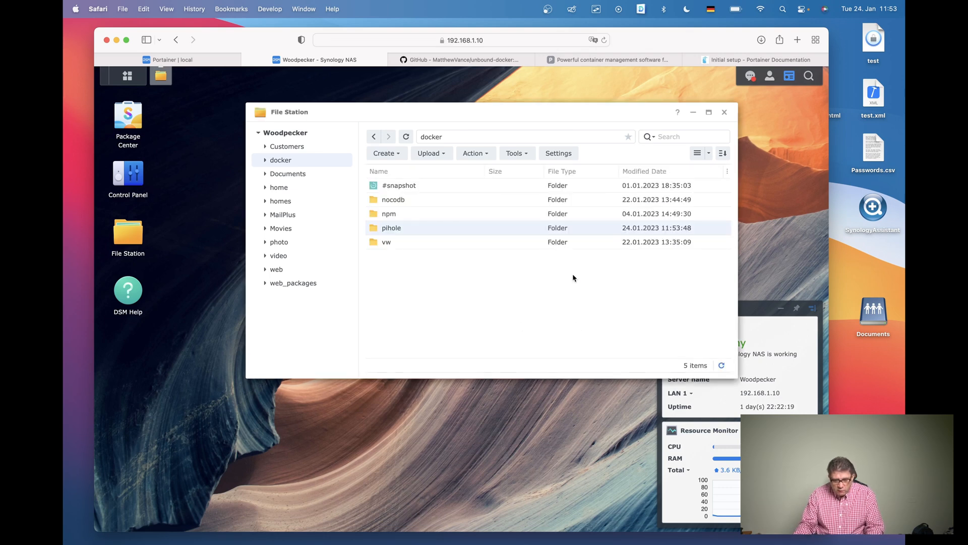
# Open the new pihole folder and create a subfolder named etc in it
pyautogui.doubleClick(390, 228)
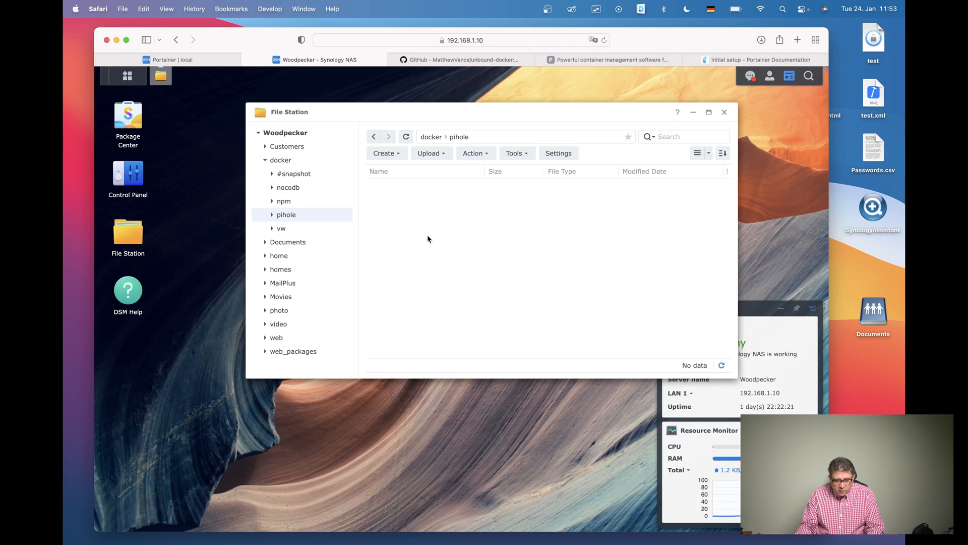
pyautogui.rightClick(400, 206)
pyautogui.click(380, 201)
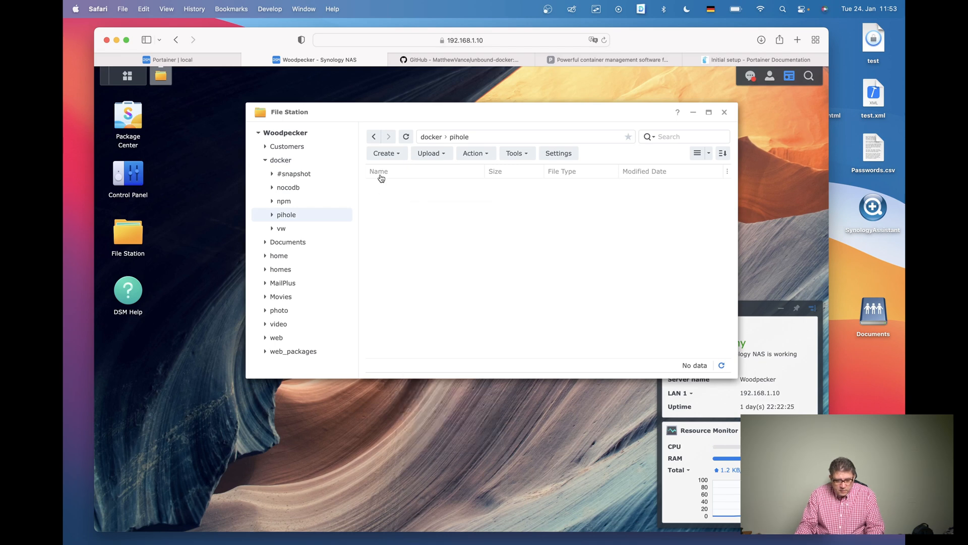
pyautogui.click(386, 153)
pyautogui.click(406, 171)
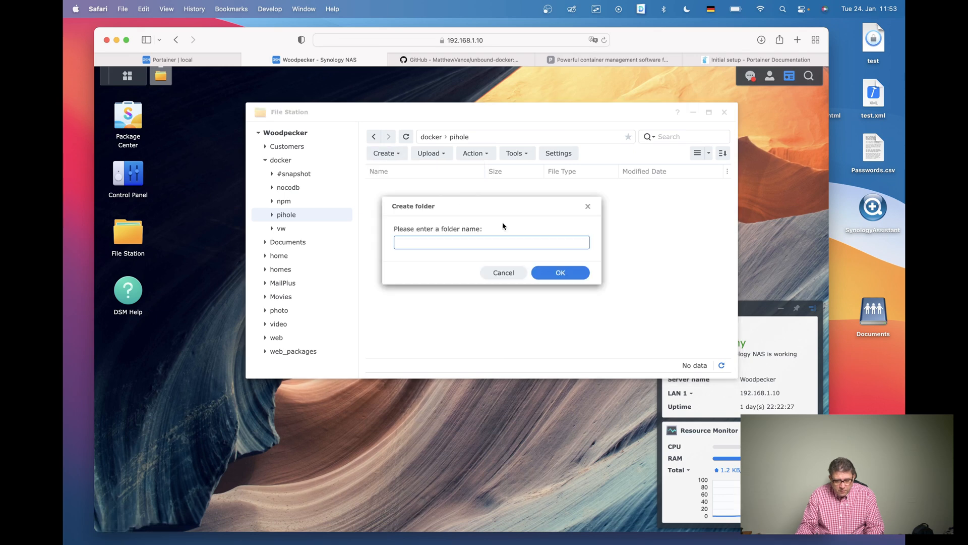
pyautogui.write('etc')
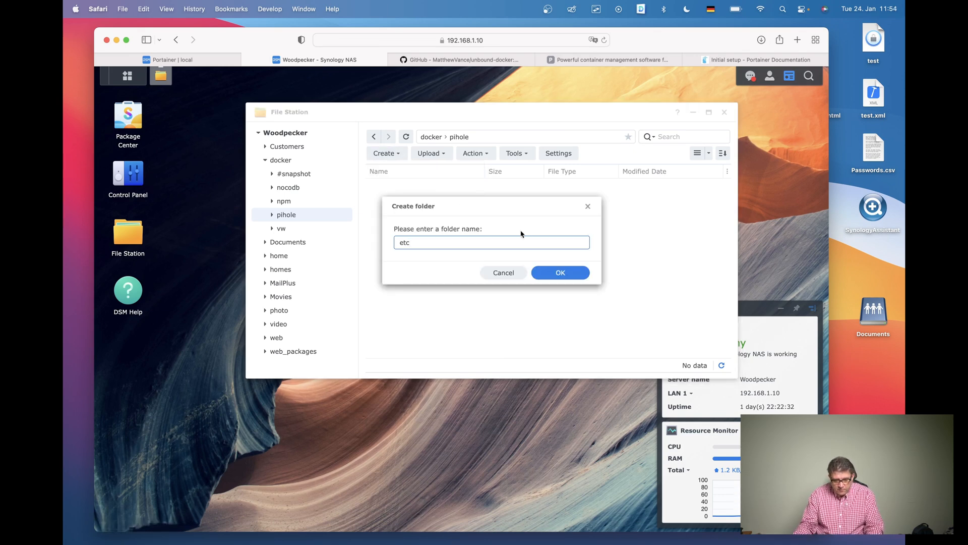
pyautogui.click(569, 275)
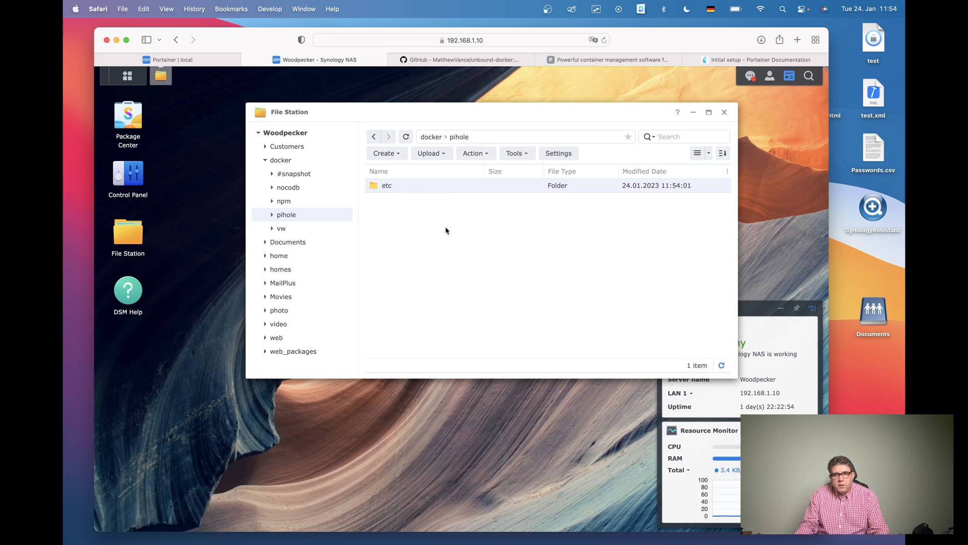
# Copy the etc folder's location from its properties and paste /volume1/docker/pihole/etc as the host path of the /etc/pihole mapping in Portainer
pyautogui.rightClick(406, 188)
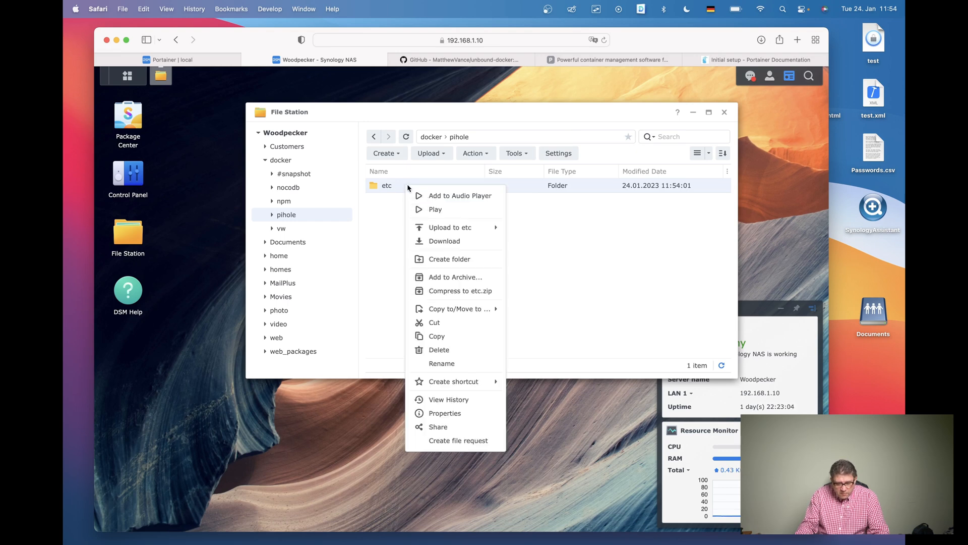
pyautogui.click(445, 413)
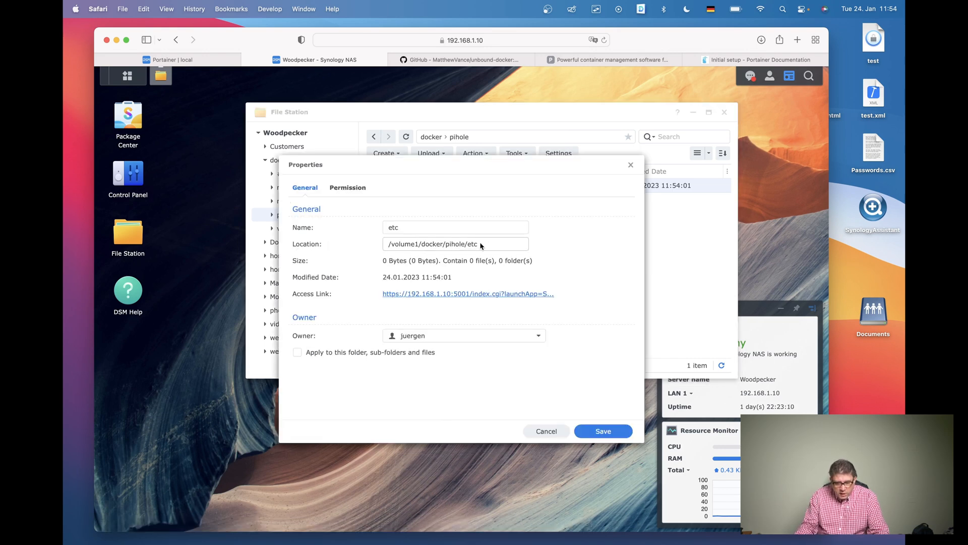
pyautogui.moveTo(493, 245); pyautogui.dragTo(381, 246)
pyautogui.press('super+c')
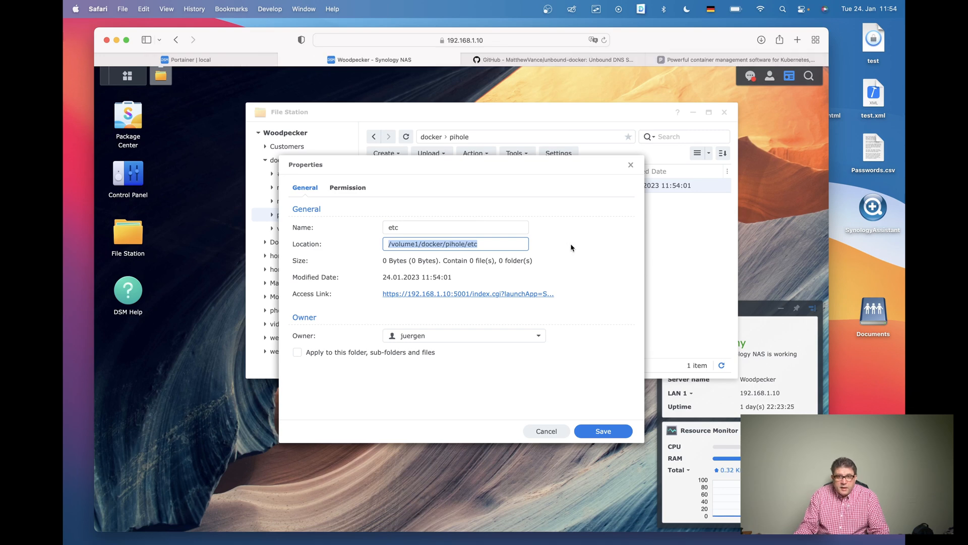
pyautogui.click(233, 64)
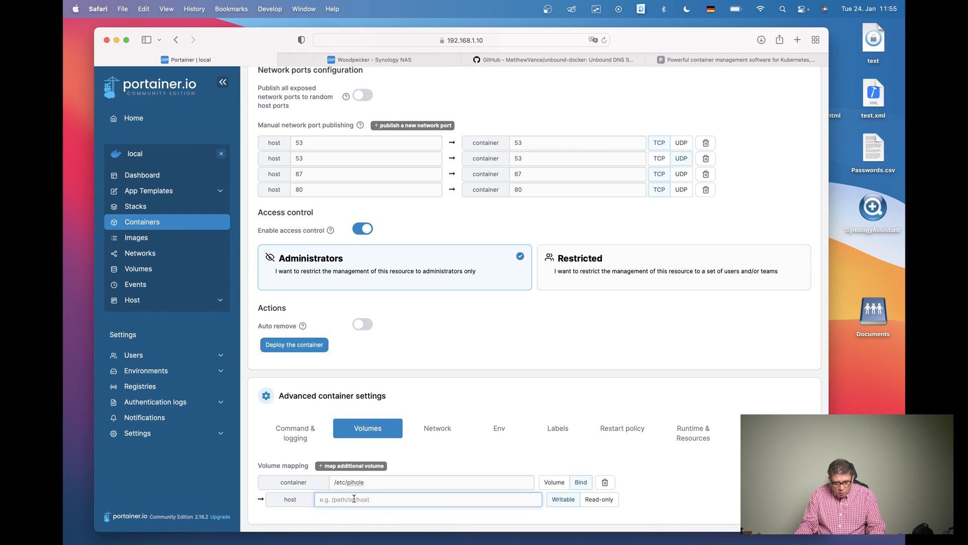
pyautogui.press('super+v')
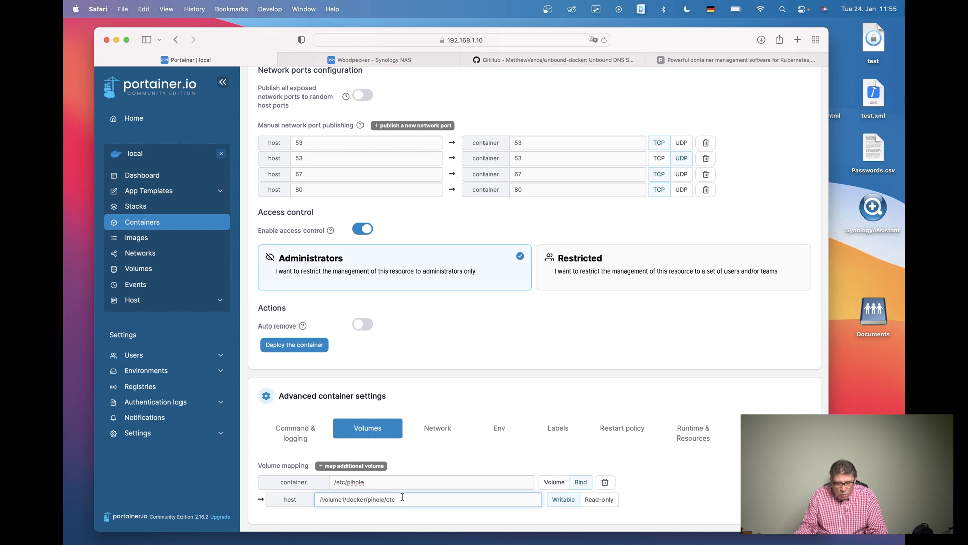
# Add a second volume mapping with container path /etc/dnsmasq.d and set its type to Bind
pyautogui.click(347, 467)
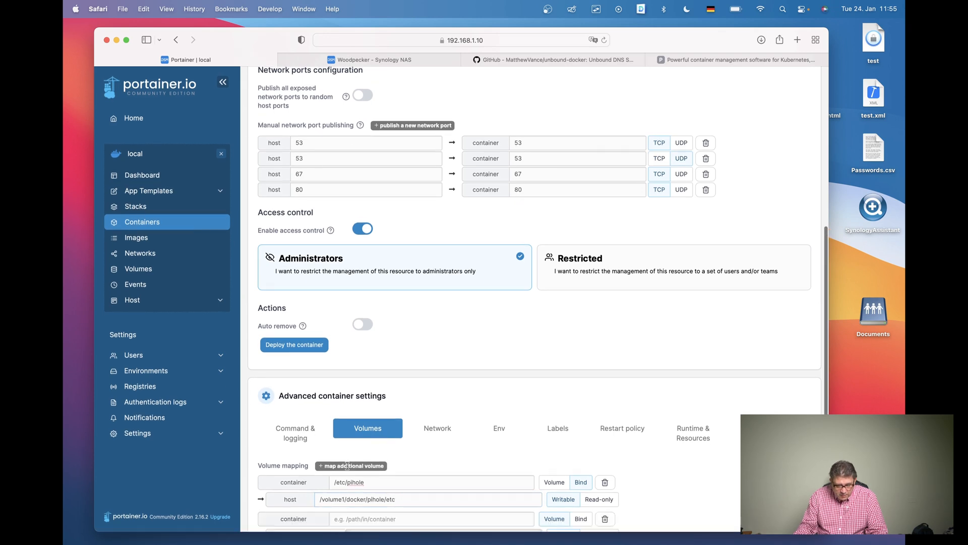
pyautogui.scroll(-2, 359, 499)
pyautogui.click(359, 482)
pyautogui.write('/etc')
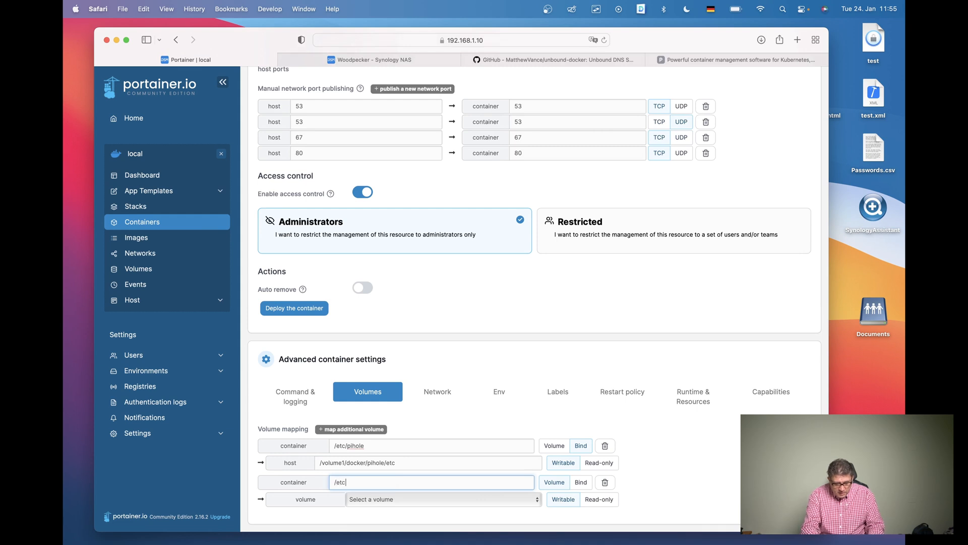
pyautogui.write('/dnsmasq.d')
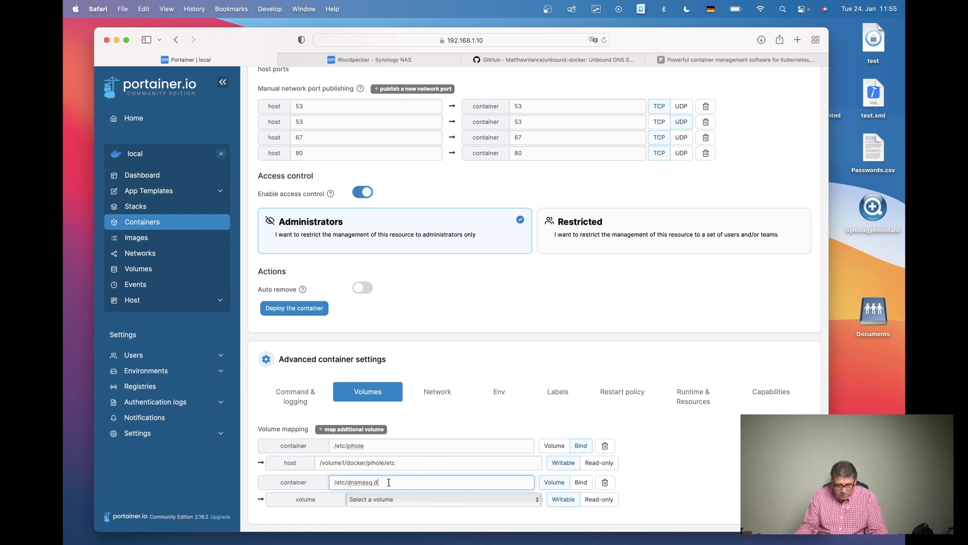
pyautogui.click(581, 483)
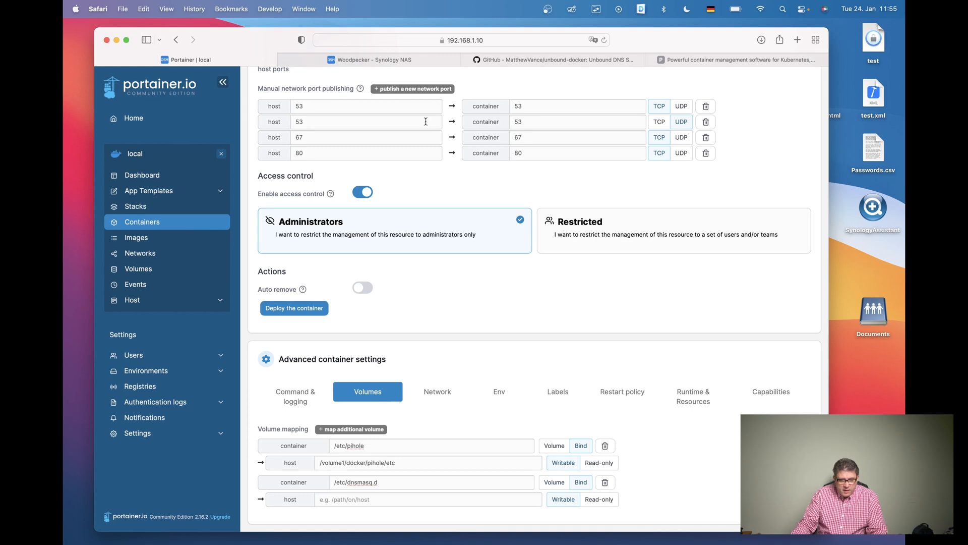
# Switch back to the Synology NAS, close the etc folder's properties and create a folder named dnsmasq inside docker/pihole
pyautogui.click(375, 60)
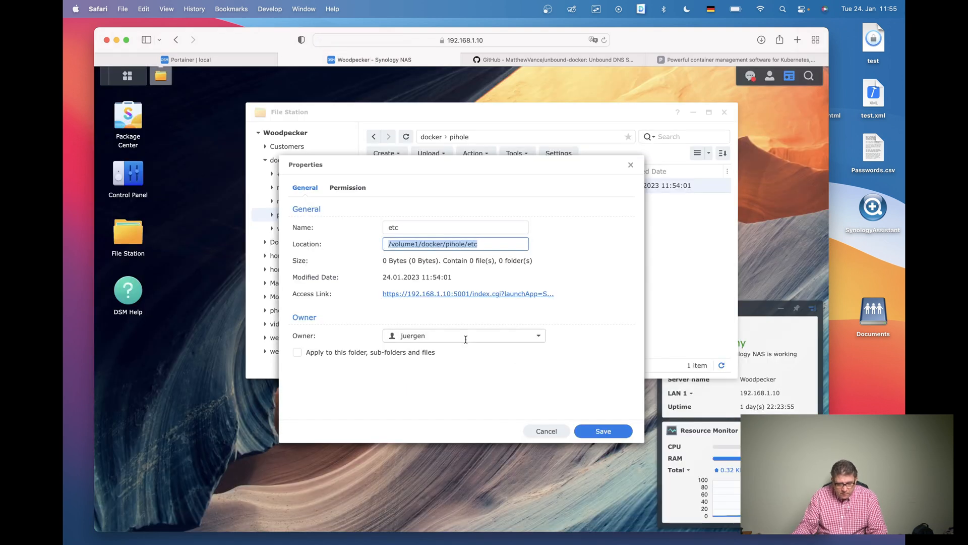
pyautogui.click(546, 430)
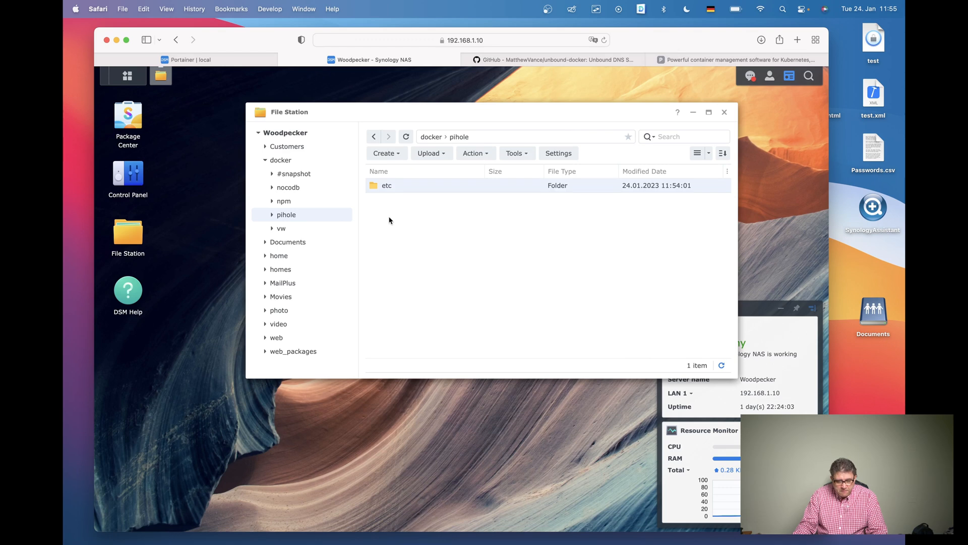
pyautogui.click(399, 154)
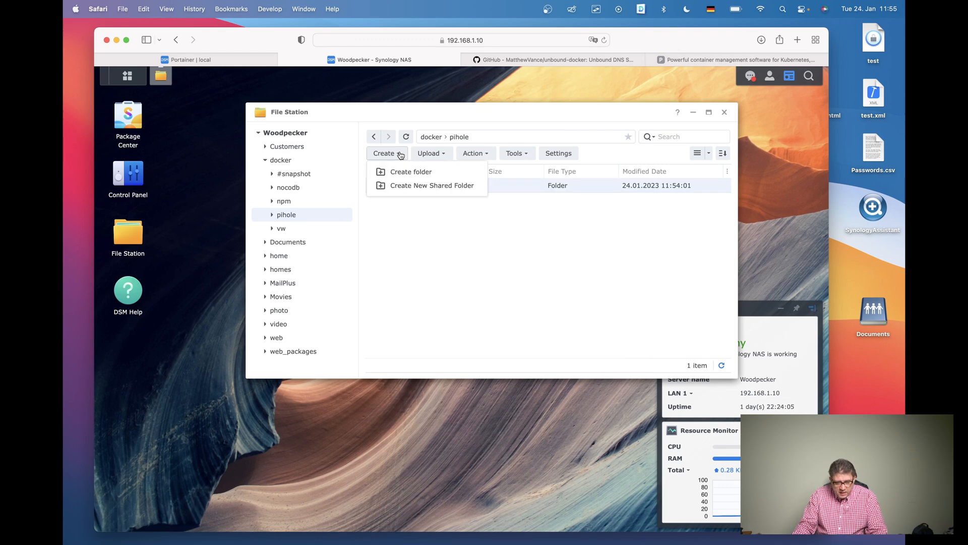
pyautogui.click(397, 172)
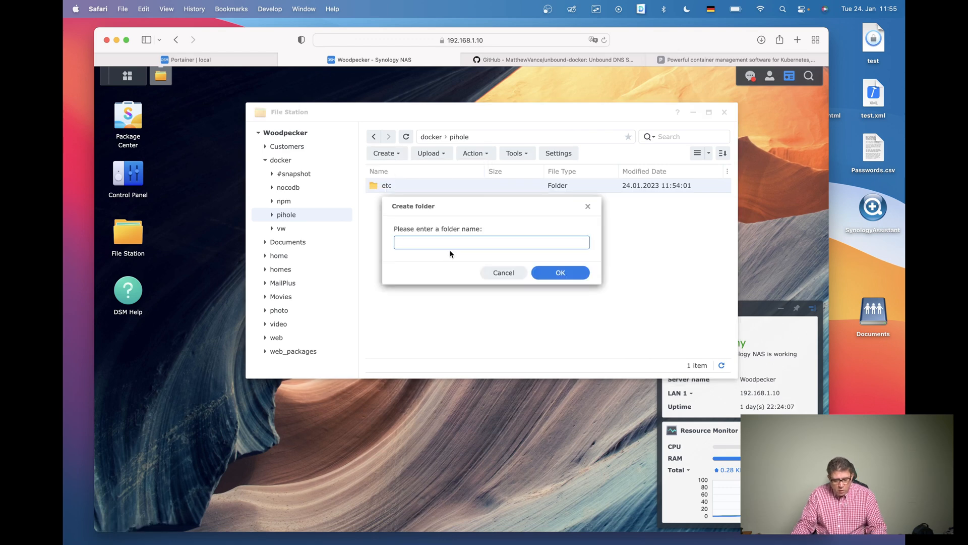
pyautogui.write('dnsm')
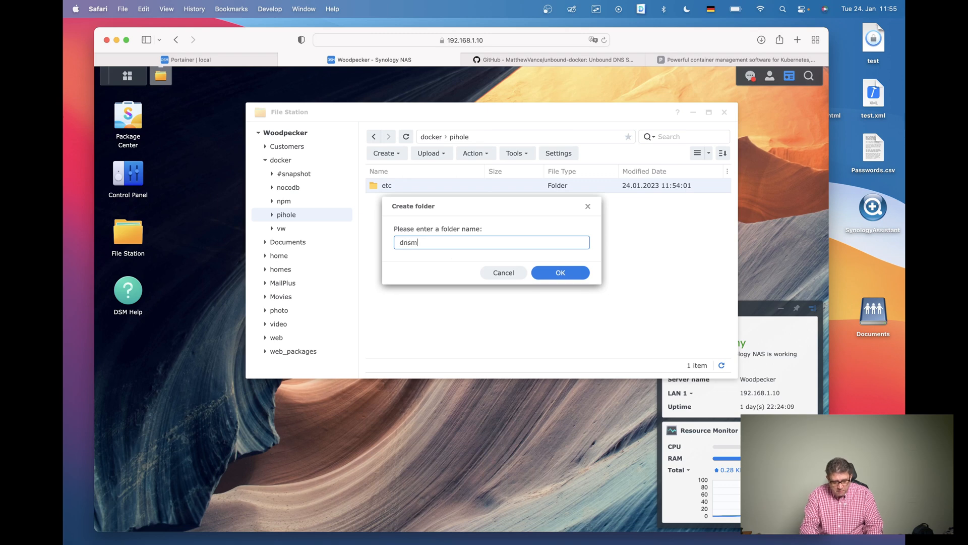
pyautogui.write('asq')
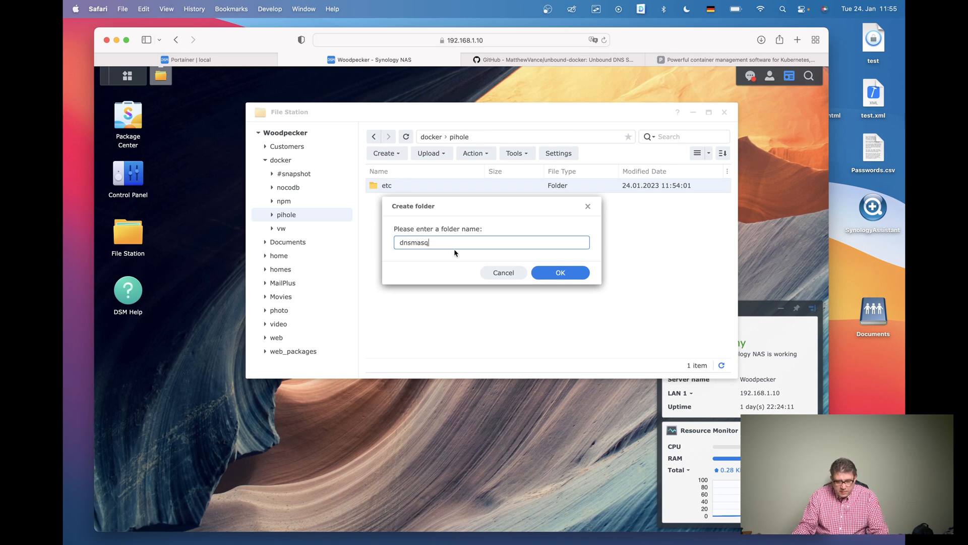
pyautogui.click(550, 271)
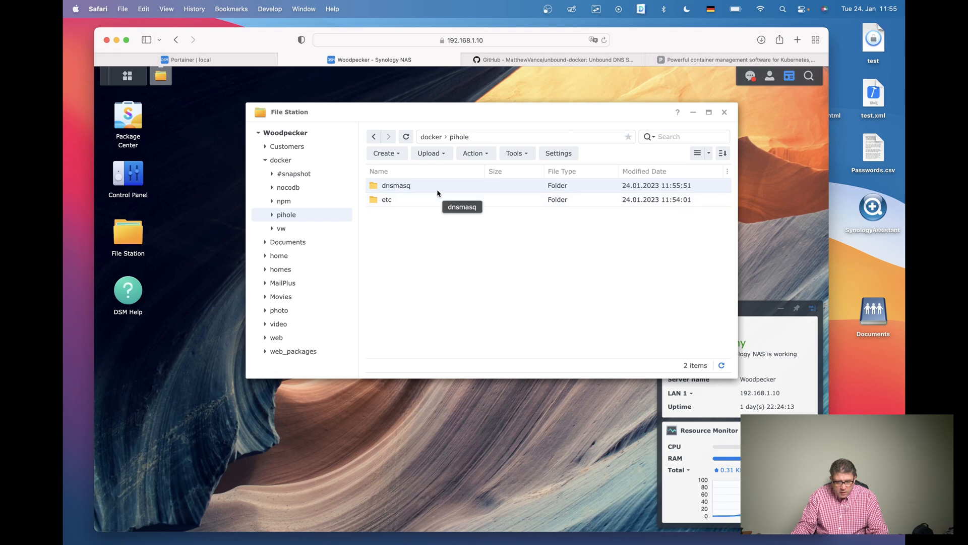
# Copy the dnsmasq folder's location from its properties and paste /volume1/docker/pihole/dnsmasq as the host path of the /etc/dnsmasq.d mapping in Portainer
pyautogui.rightClick(434, 187)
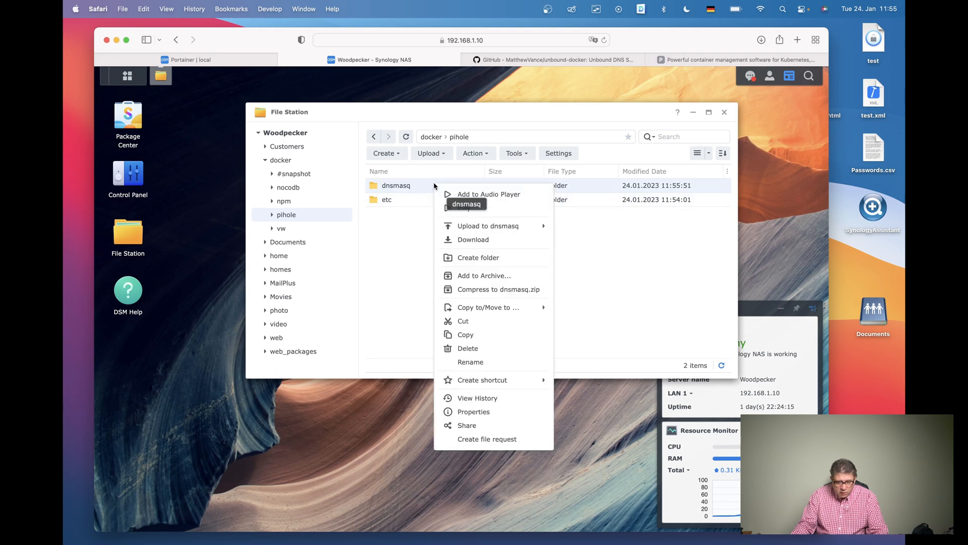
pyautogui.click(472, 417)
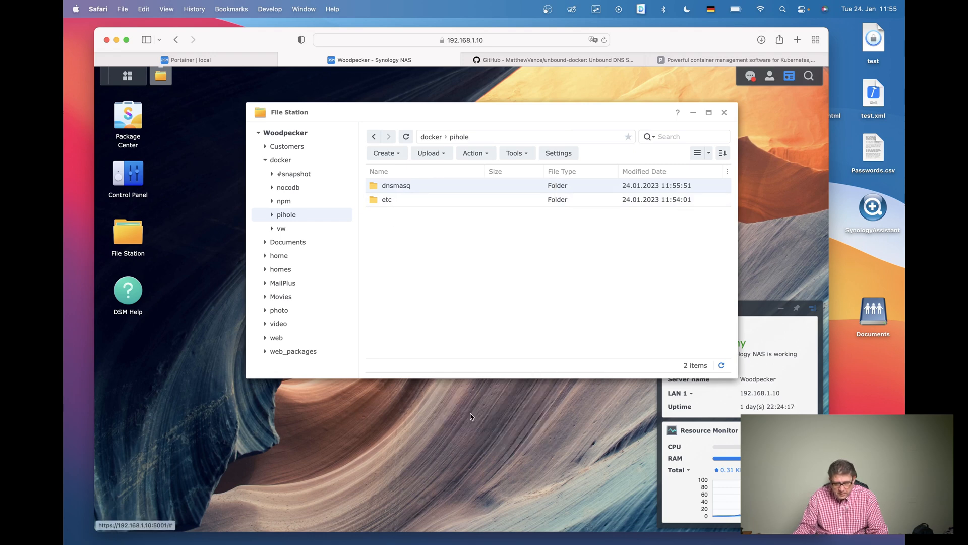
pyautogui.moveTo(500, 244); pyautogui.dragTo(386, 243)
pyautogui.press('super+c')
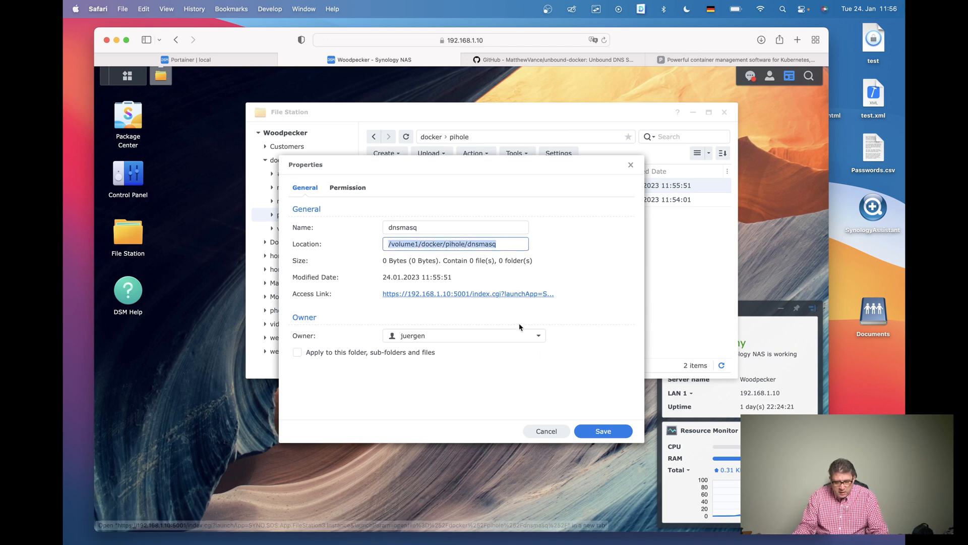
pyautogui.click(545, 431)
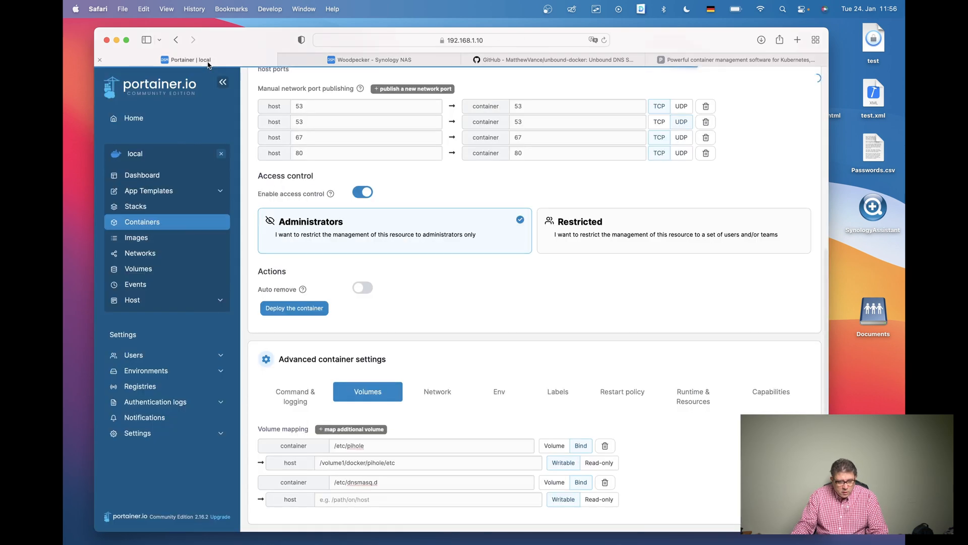
pyautogui.click(207, 64)
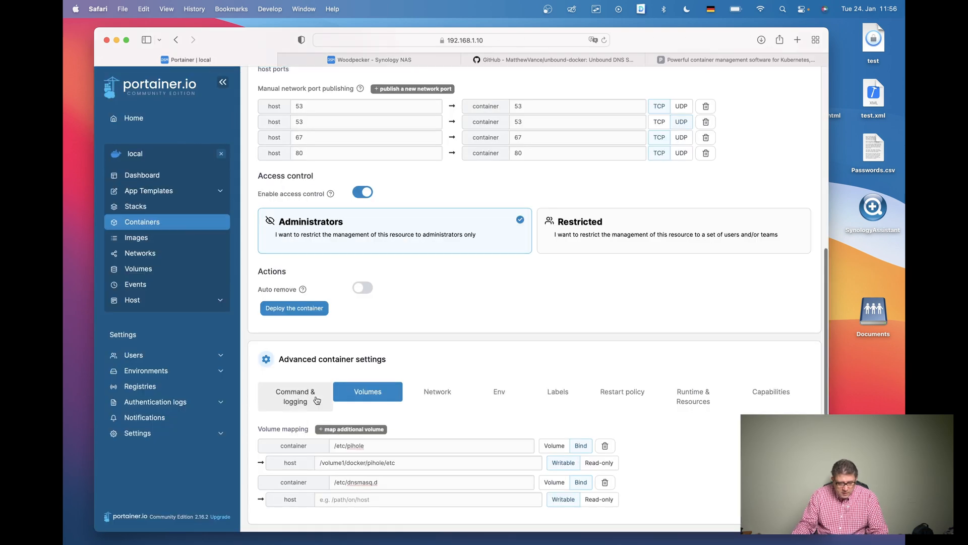
pyautogui.click(361, 500)
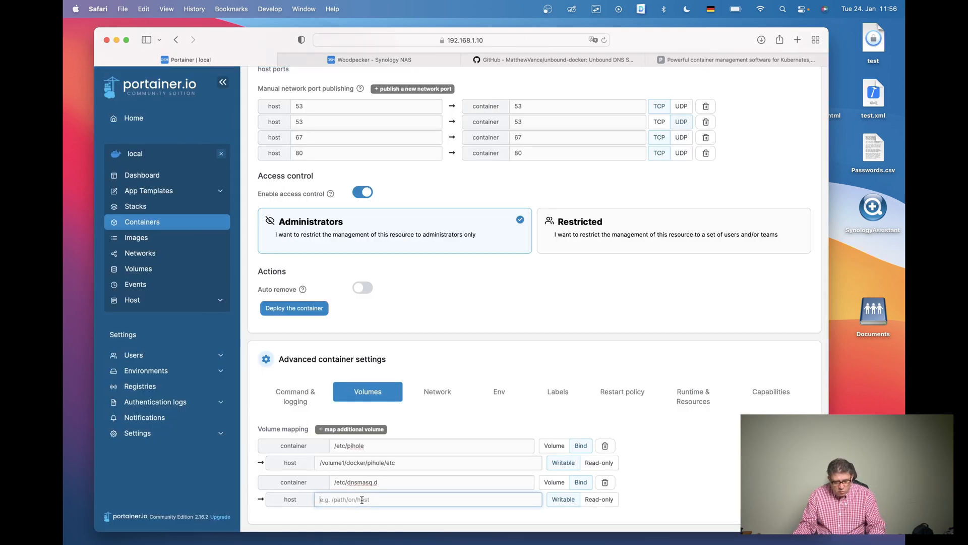
pyautogui.press('super+v')
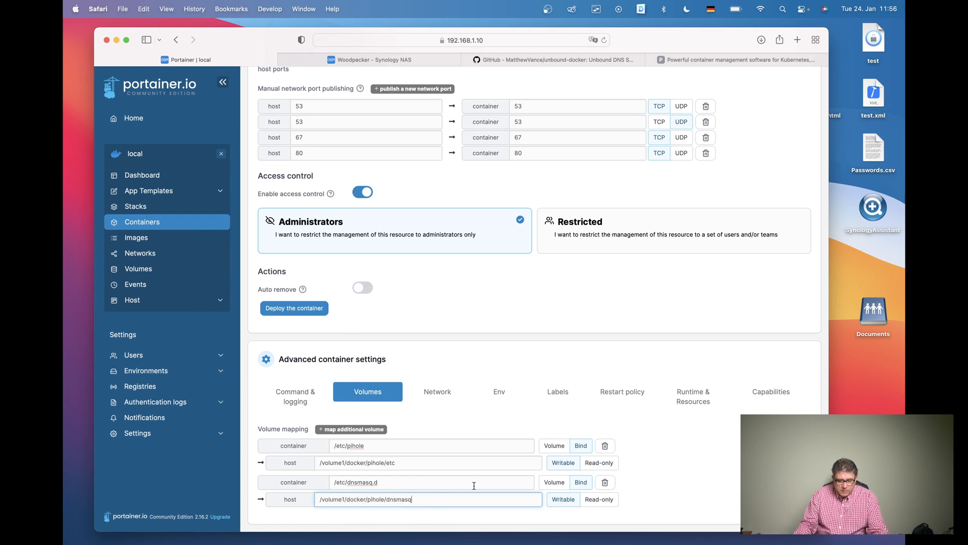
# Attach the container to the mvl network and set its hostname to pihole in the advanced network settings
pyautogui.click(443, 393)
pyautogui.scroll(-1, 447, 417)
pyautogui.scroll(-5, 447, 416)
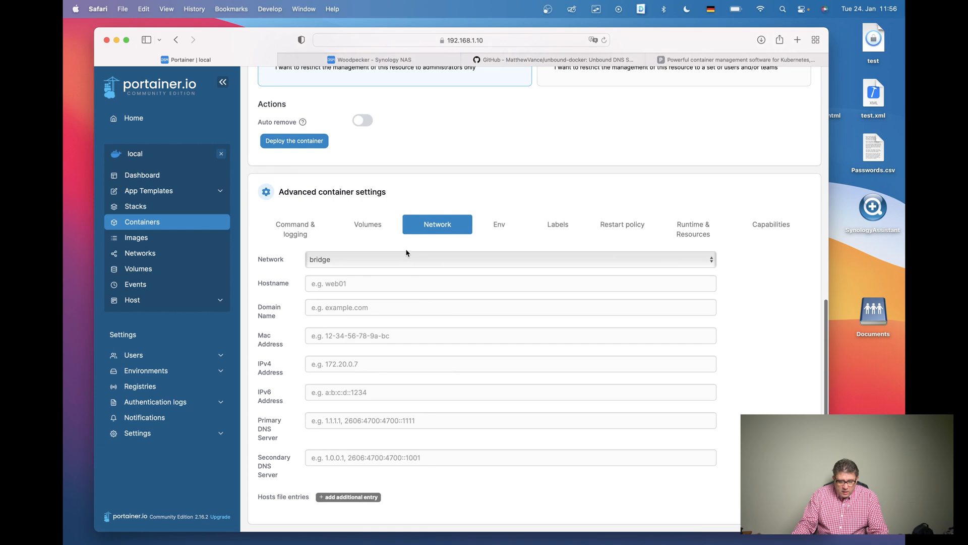
pyautogui.click(409, 260)
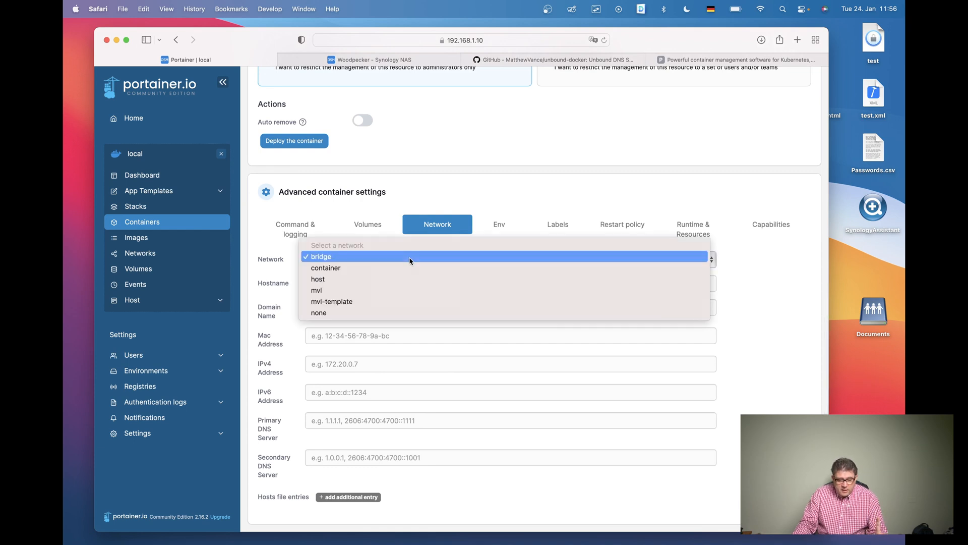
pyautogui.click(366, 291)
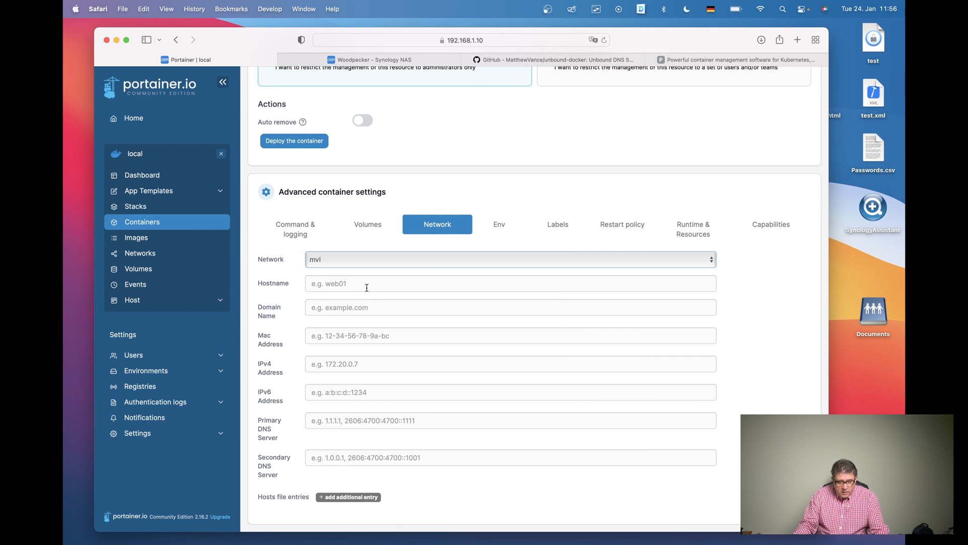
pyautogui.click(368, 283)
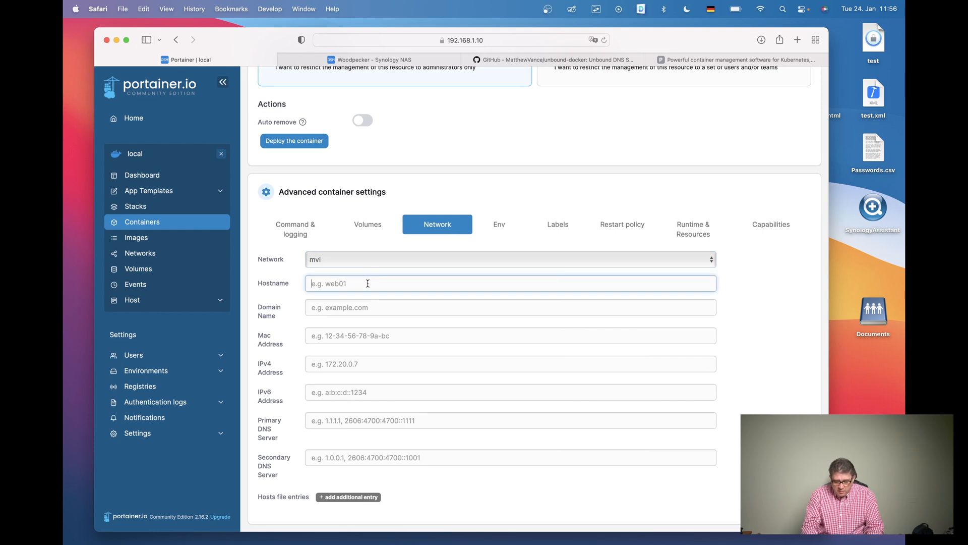
pyautogui.write('pihole')
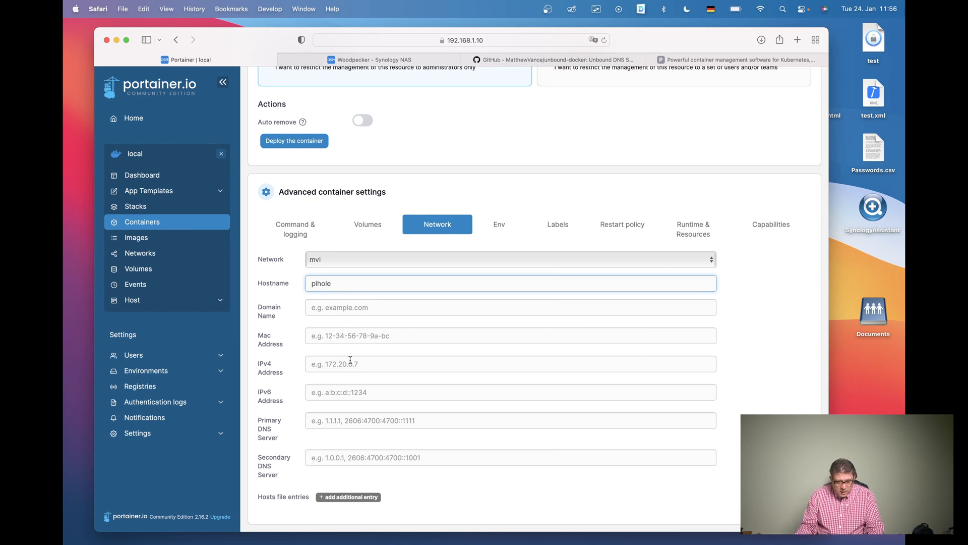
# Assign the container the IPv4 address 192.168.1.38
pyautogui.click(372, 364)
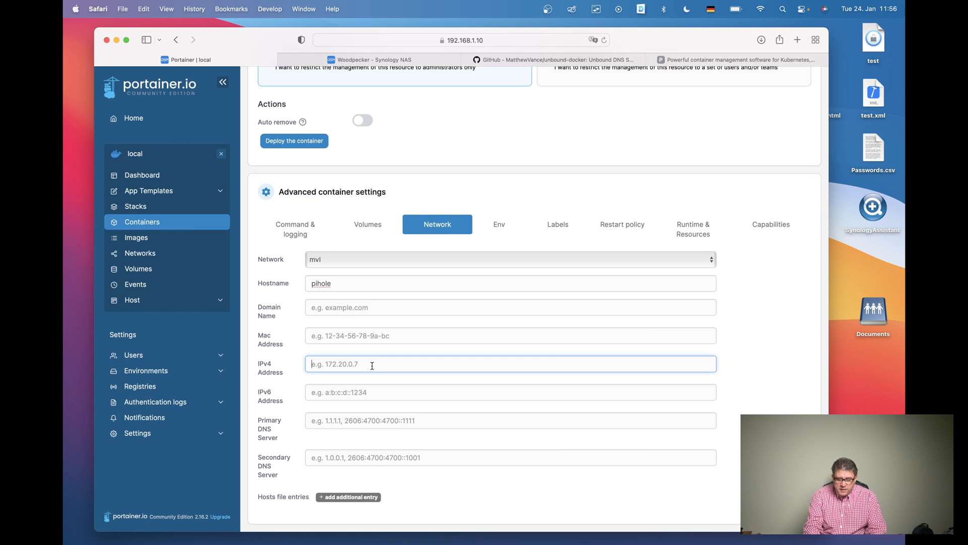
pyautogui.write('19')
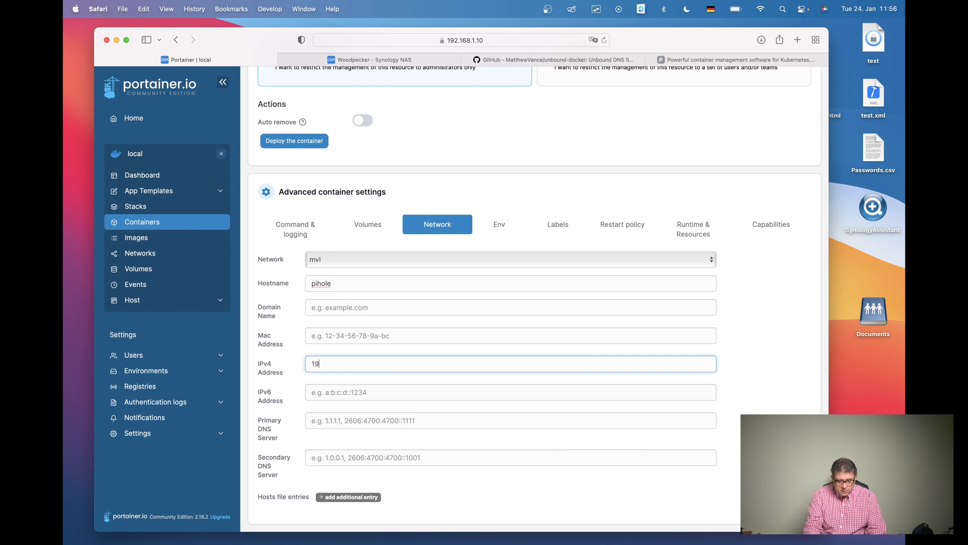
pyautogui.write('2.168.1.38')
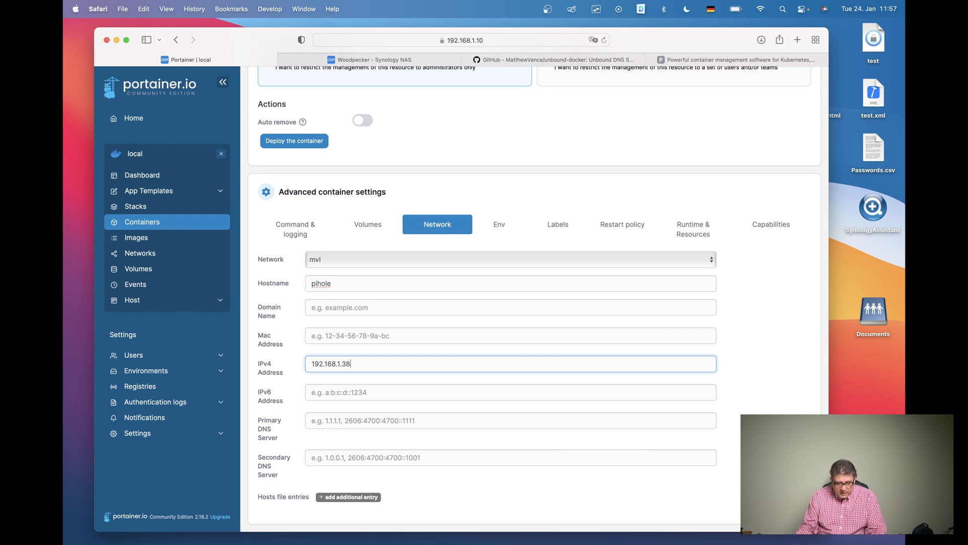
# Set the container's primary DNS server to 1.1.1.1 and the secondary DNS server to 1.0.0.1
pyautogui.click(456, 420)
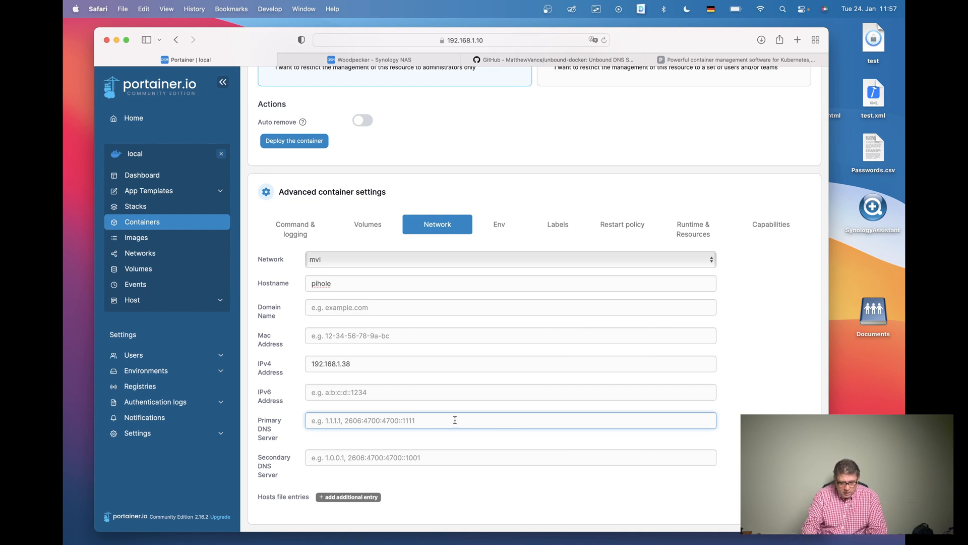
pyautogui.write('1.1.1.1')
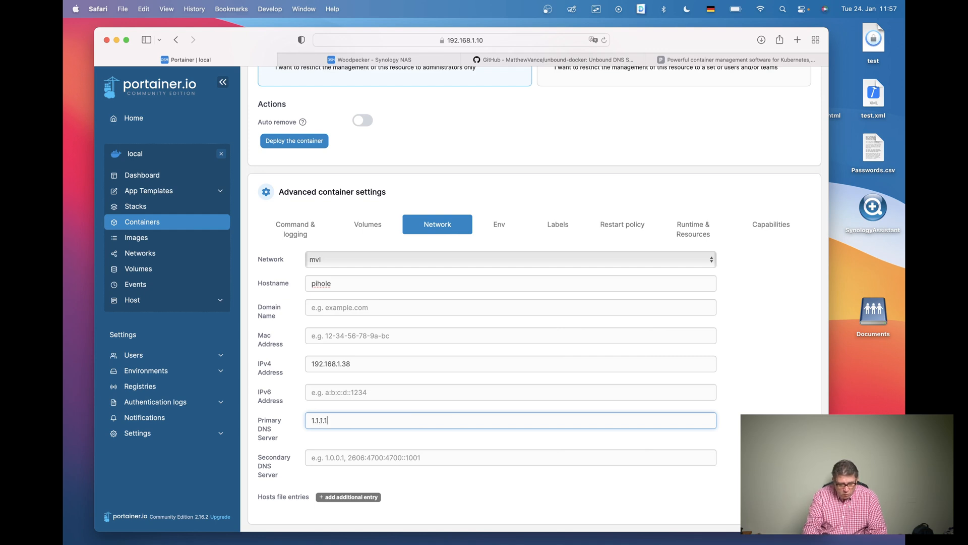
pyautogui.click(390, 456)
pyautogui.write('1.0.0.1')
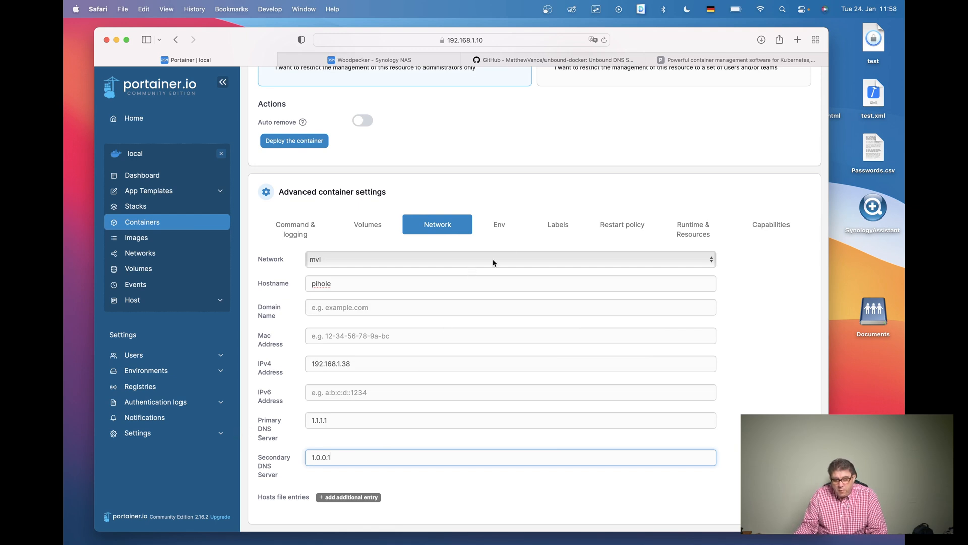
# Set the container's restart policy to Always
pyautogui.click(500, 227)
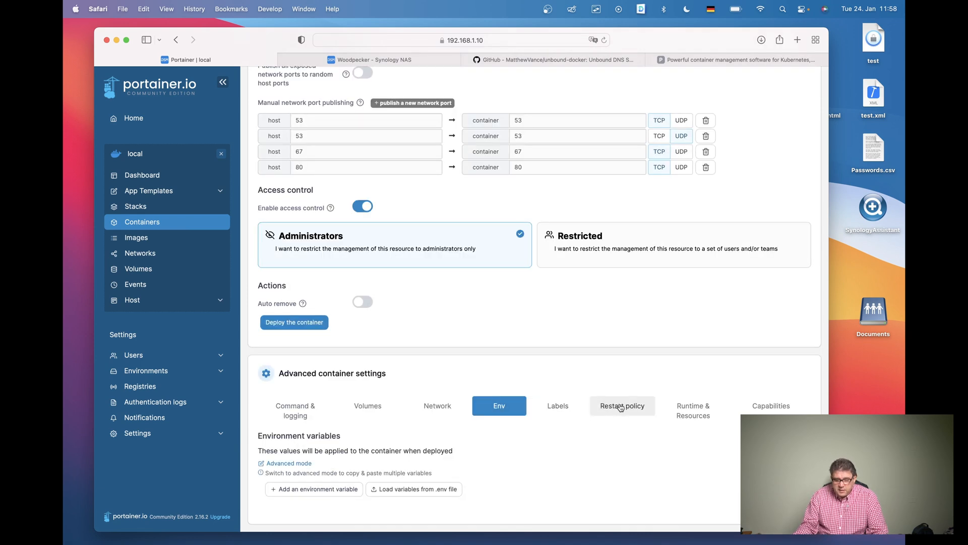
pyautogui.click(620, 408)
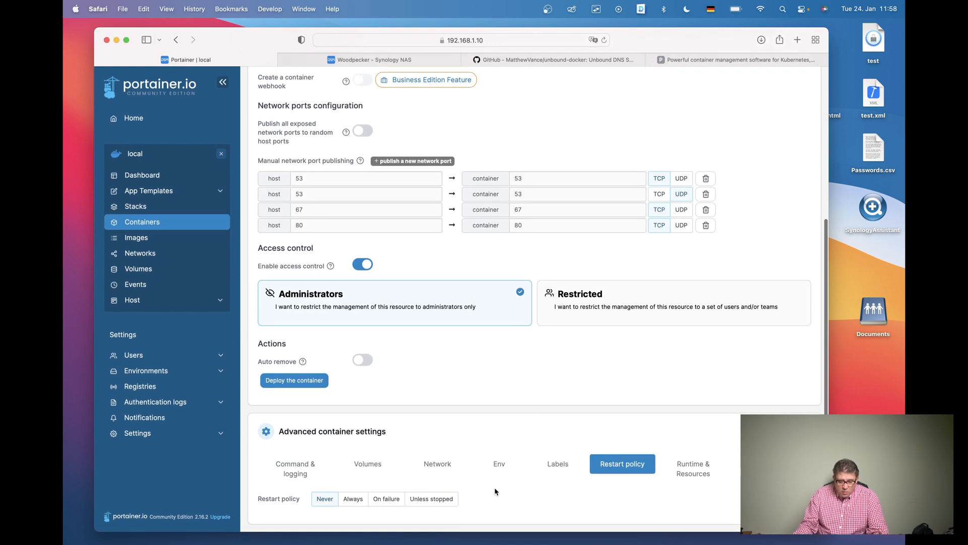
pyautogui.click(353, 499)
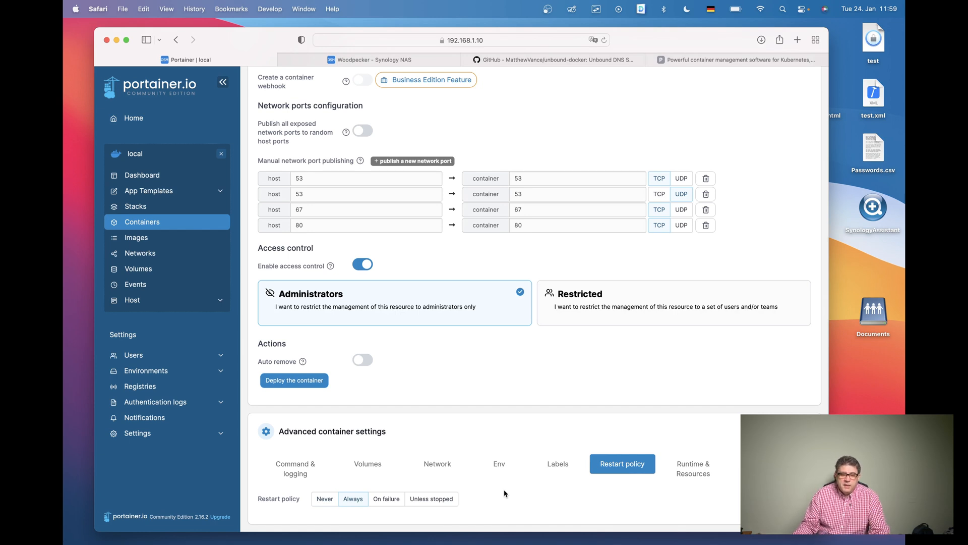
pyautogui.click(451, 500)
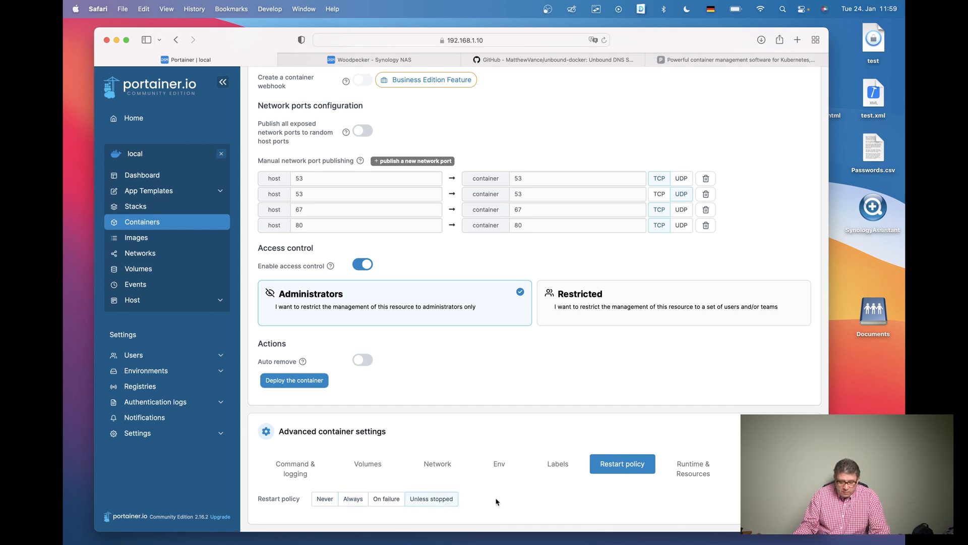
pyautogui.click(353, 499)
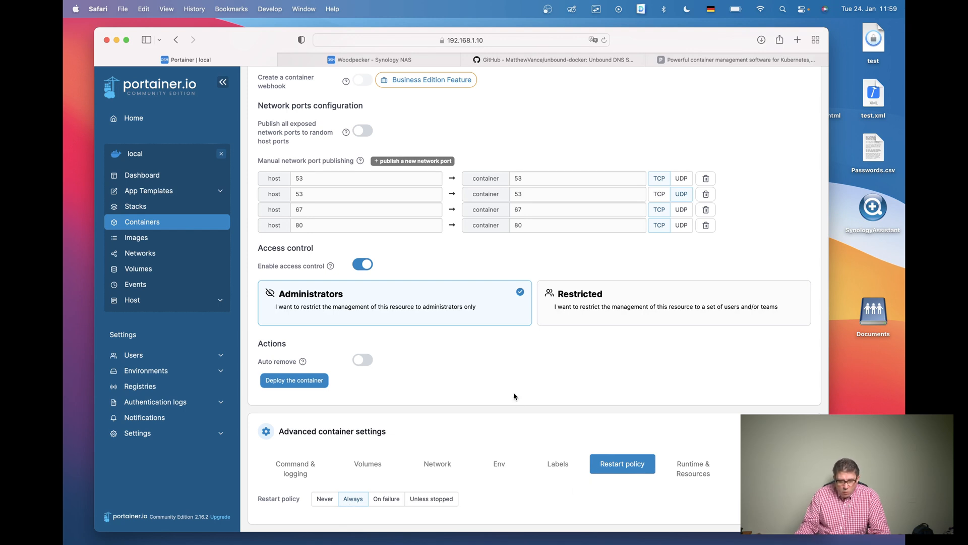
# Review the Create container form from the name down to the published ports and deploy the pihole container
pyautogui.scroll(5, 514, 394)
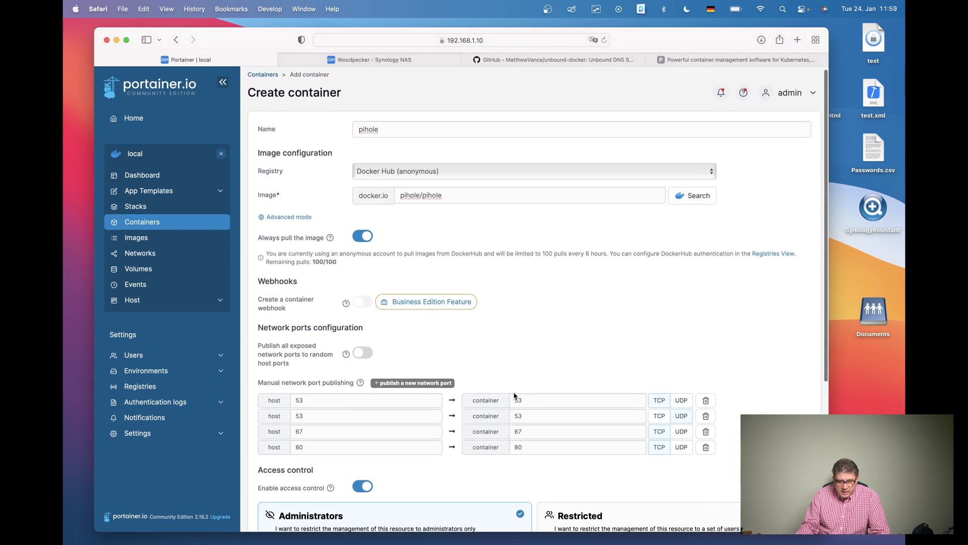
pyautogui.scroll(-5, 514, 391)
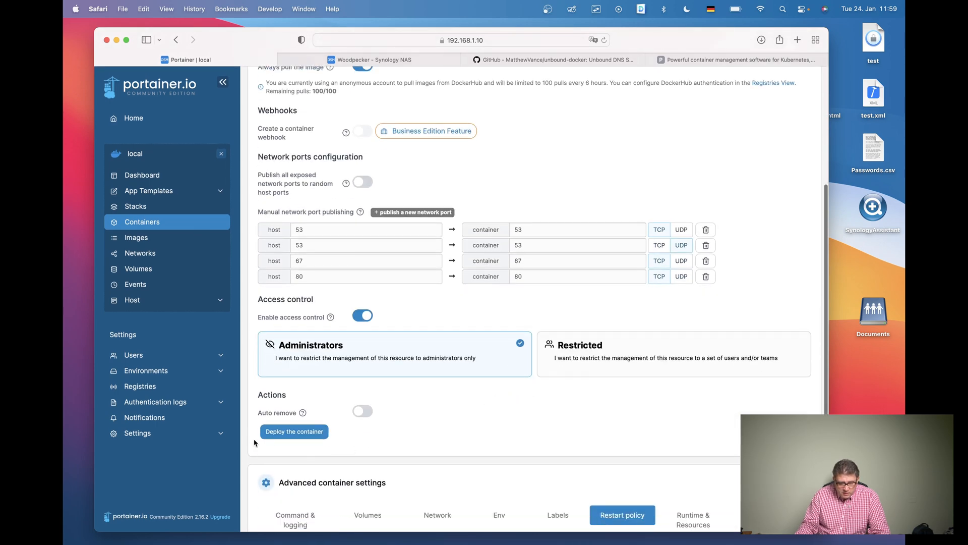
pyautogui.click(300, 433)
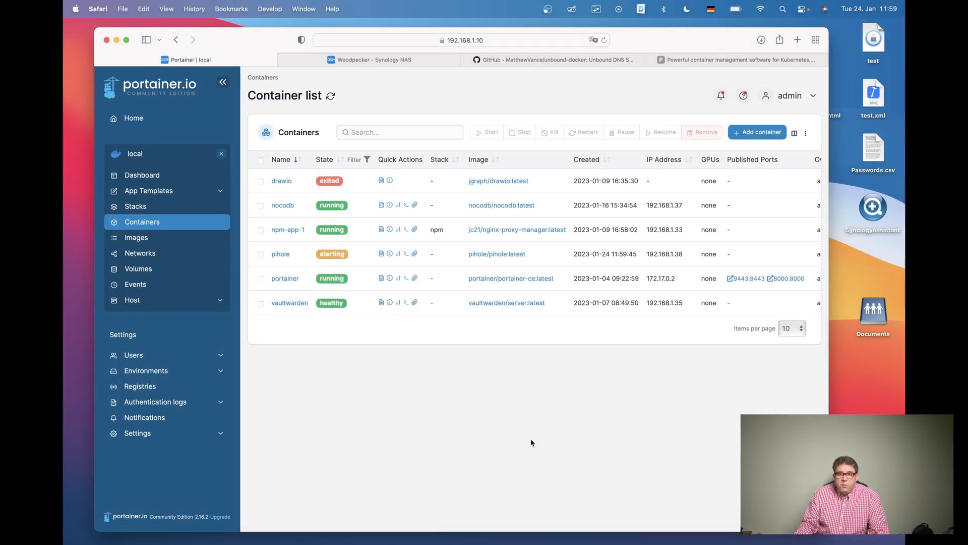
# Open the pihole container's logs from the container list and turn off automatic log refreshing
pyautogui.click(381, 253)
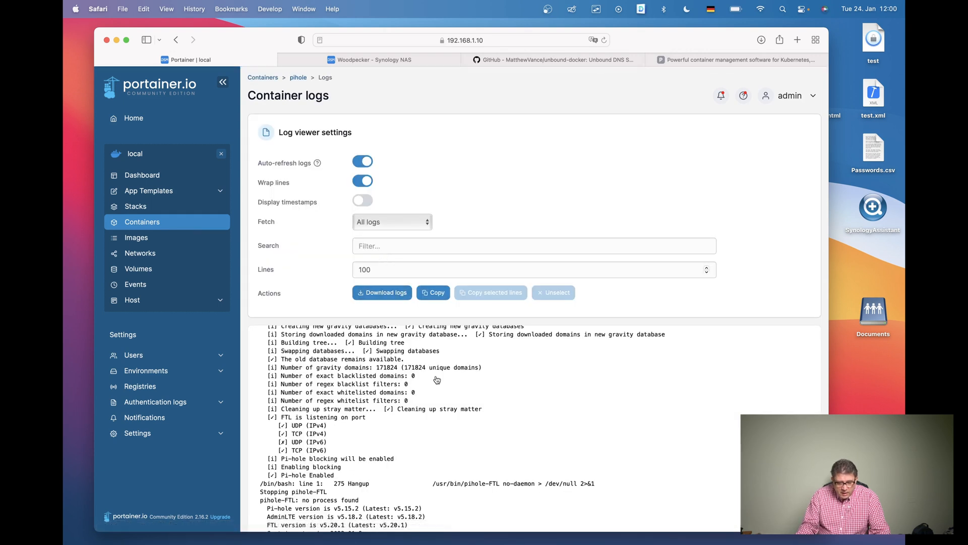
pyautogui.scroll(-2, 435, 379)
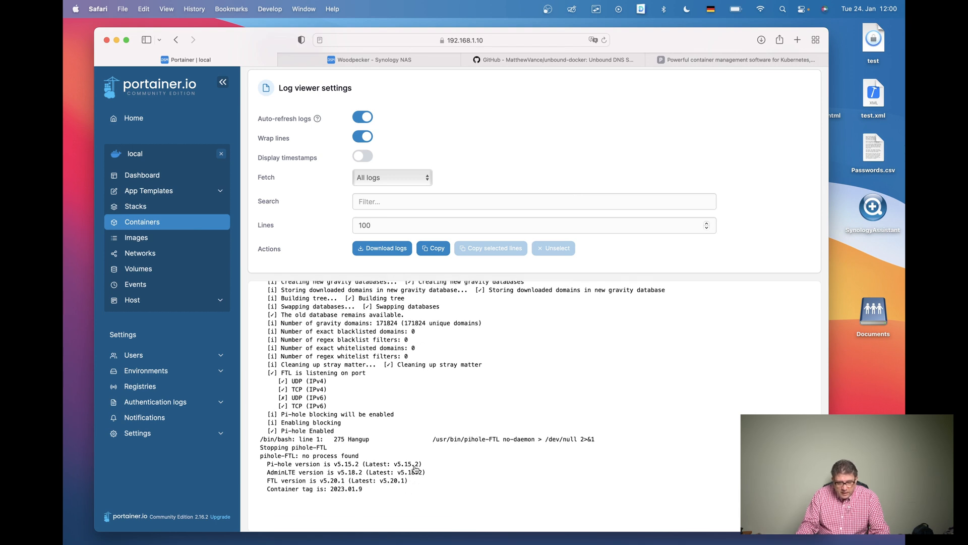
pyautogui.scroll(5, 429, 433)
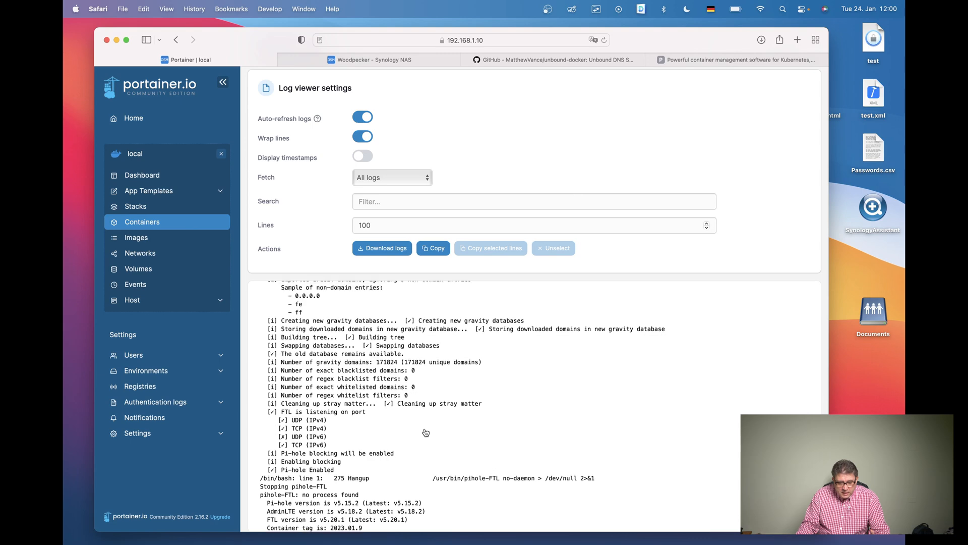
pyautogui.scroll(-5, 426, 432)
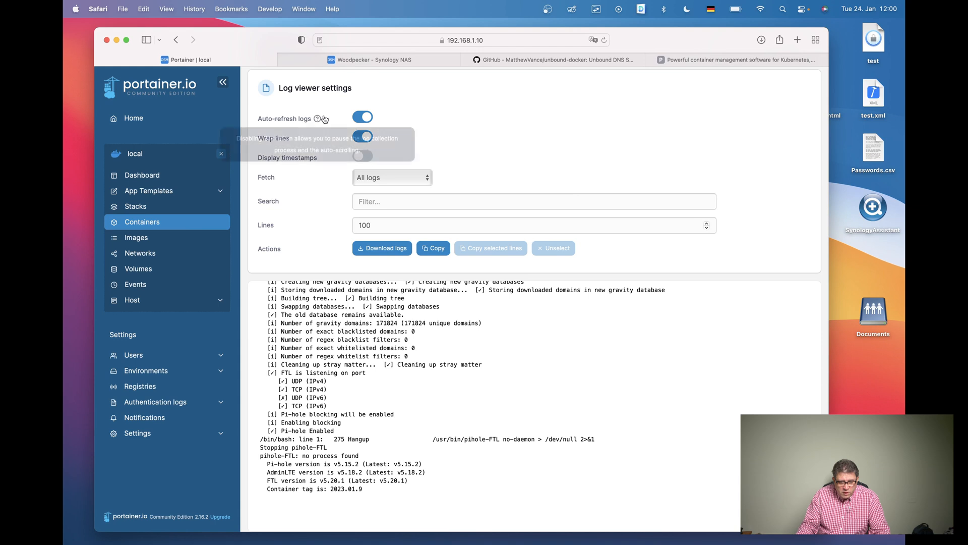
pyautogui.click(361, 117)
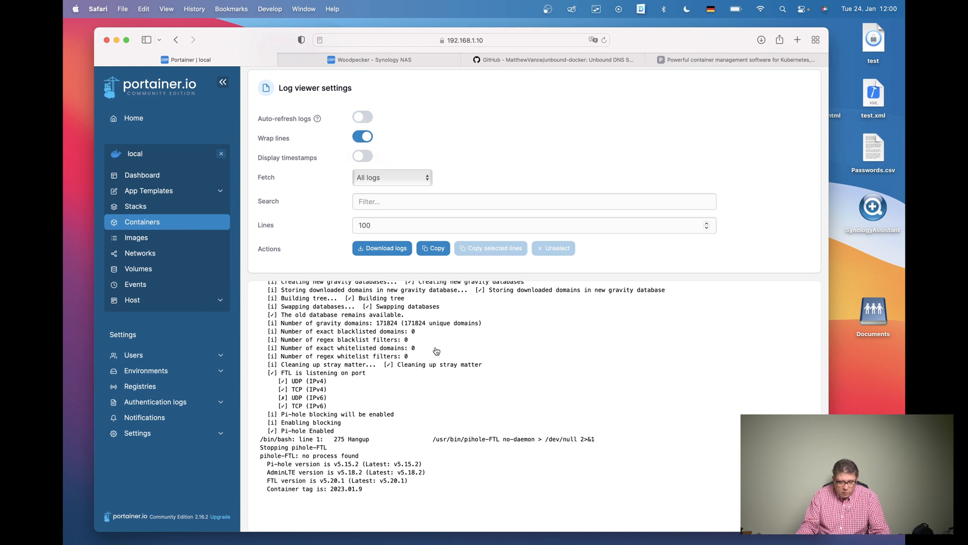
# Find the line with the randomly assigned password in the pihole log and copy the password
pyautogui.scroll(5, 436, 352)
pyautogui.scroll(5, 437, 352)
pyautogui.scroll(5, 436, 352)
pyautogui.scroll(3, 436, 352)
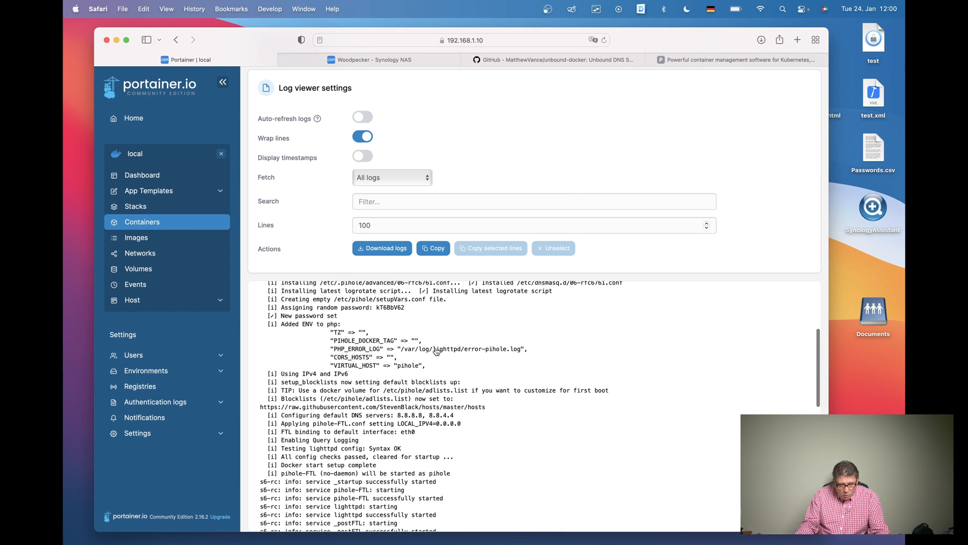
pyautogui.scroll(1, 437, 352)
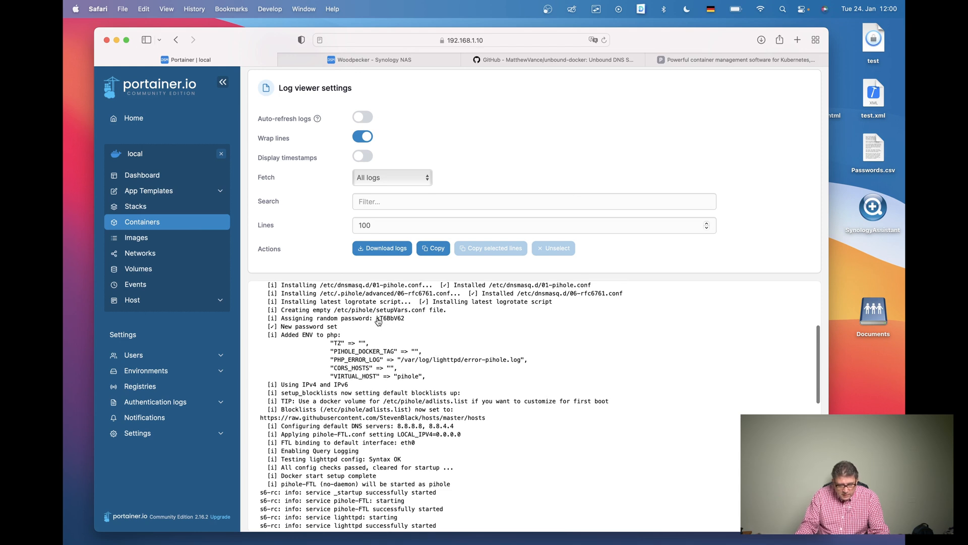
pyautogui.moveTo(378, 318); pyautogui.dragTo(410, 319)
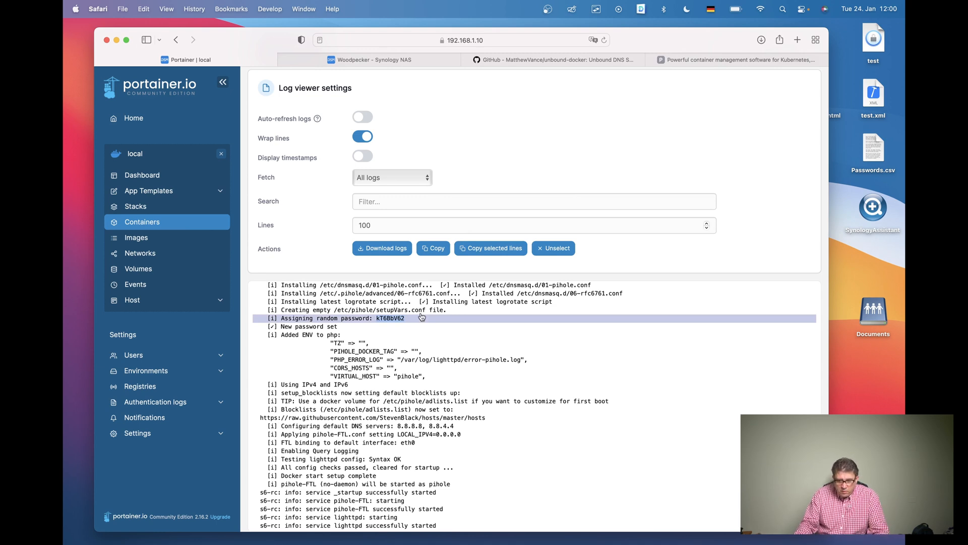
pyautogui.scroll(-15, 564, 379)
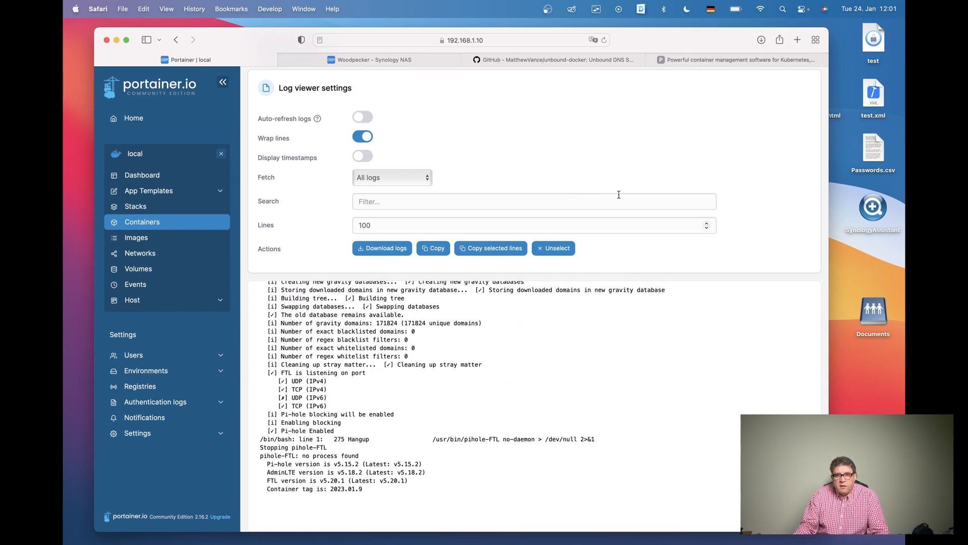
# Open 192.168.1.38/admin/ in a new browser tab and log in to Pi-hole by pasting the copied account password
pyautogui.click(798, 40)
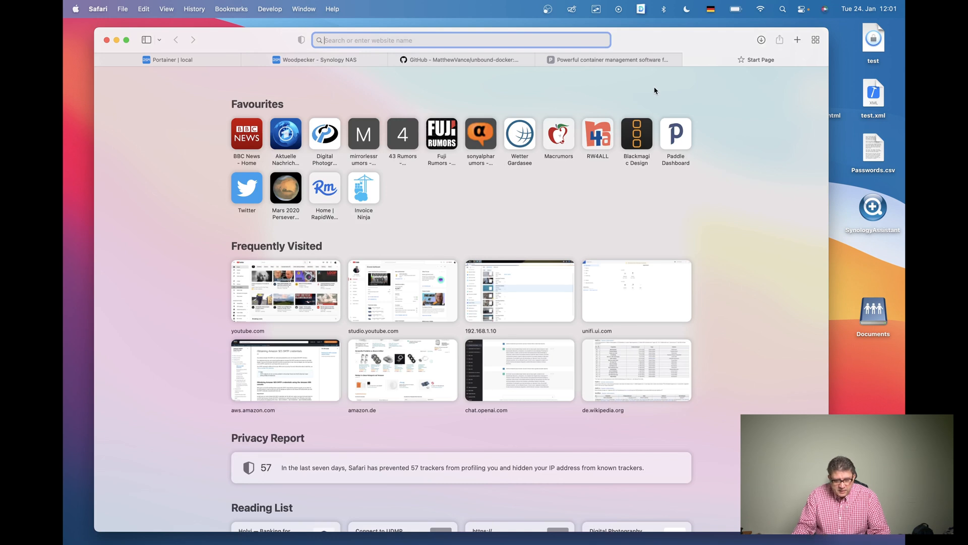
pyautogui.write('192.168')
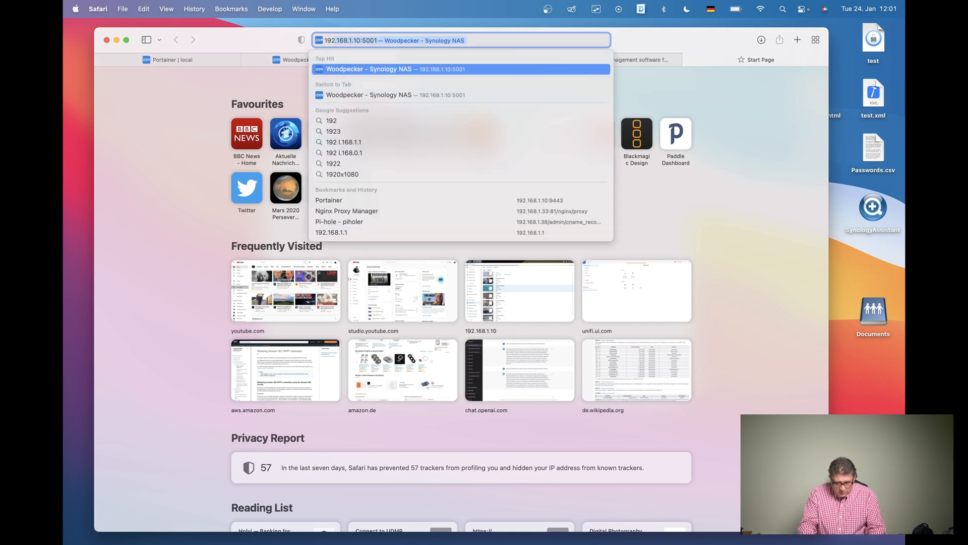
pyautogui.write('.1.38')
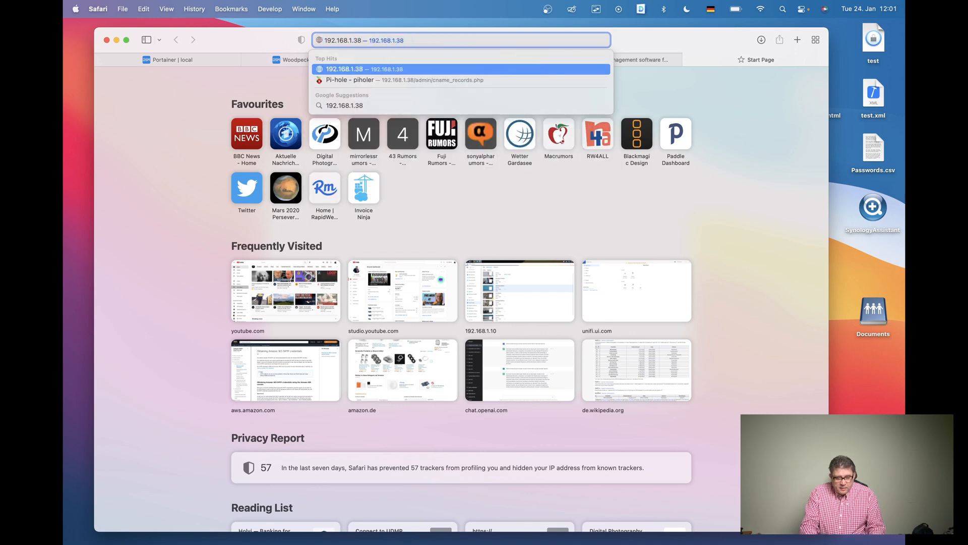
pyautogui.write('/admin/')
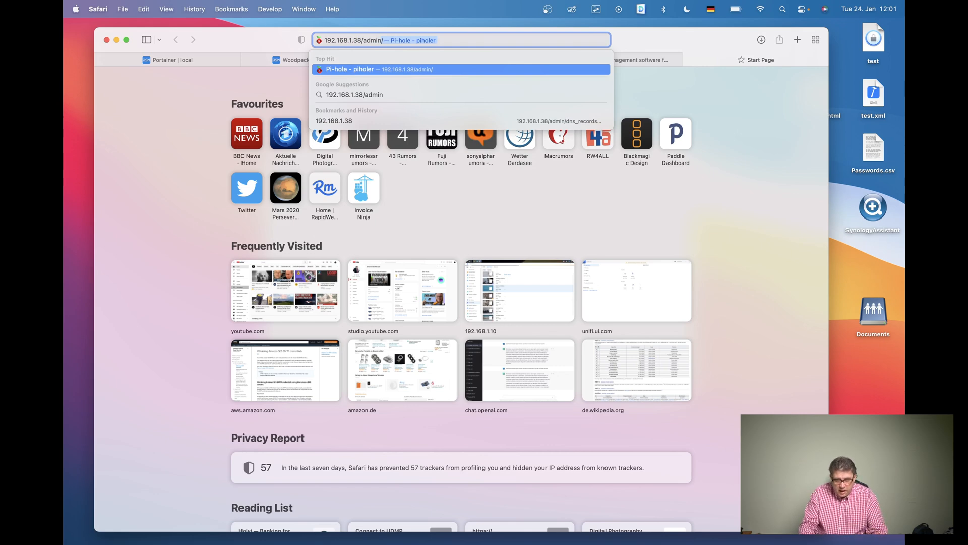
pyautogui.press('Return')
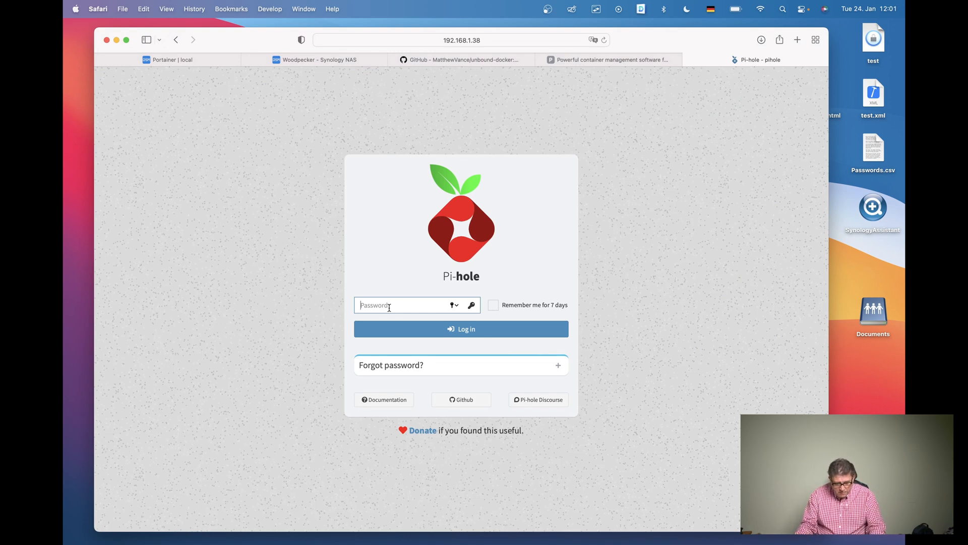
pyautogui.press('super+v')
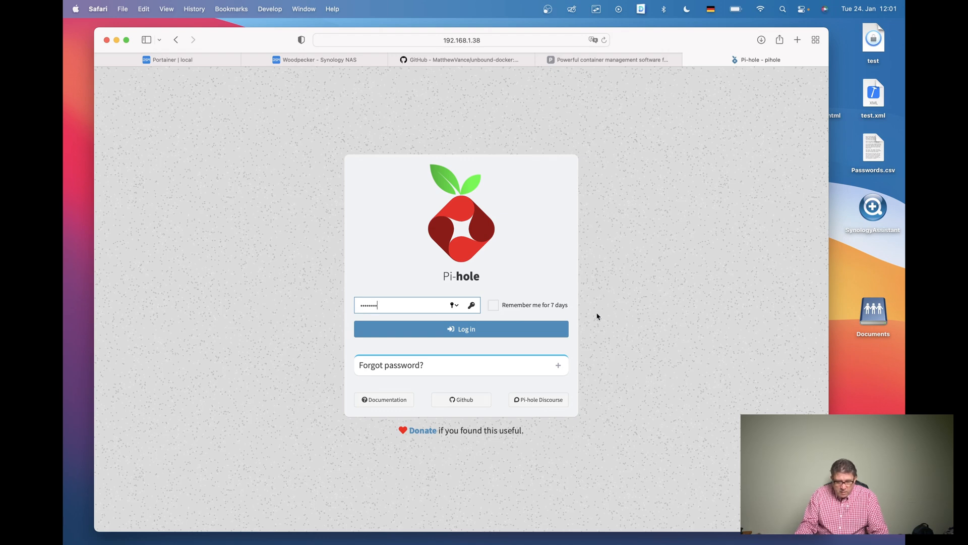
pyautogui.click(468, 330)
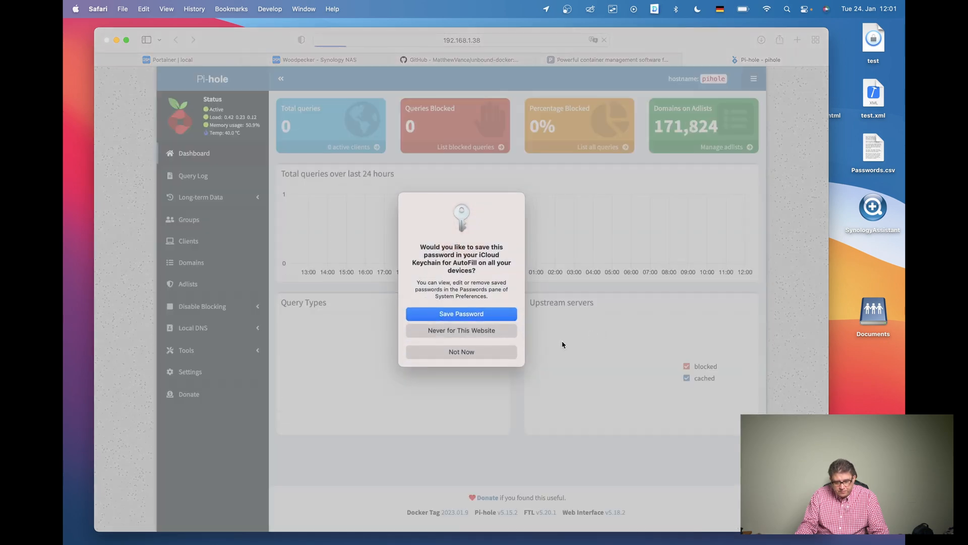
# Decline saving the password for now and look through the Privacy and API / Web interface settings of Pi-hole for a password option
pyautogui.click(460, 353)
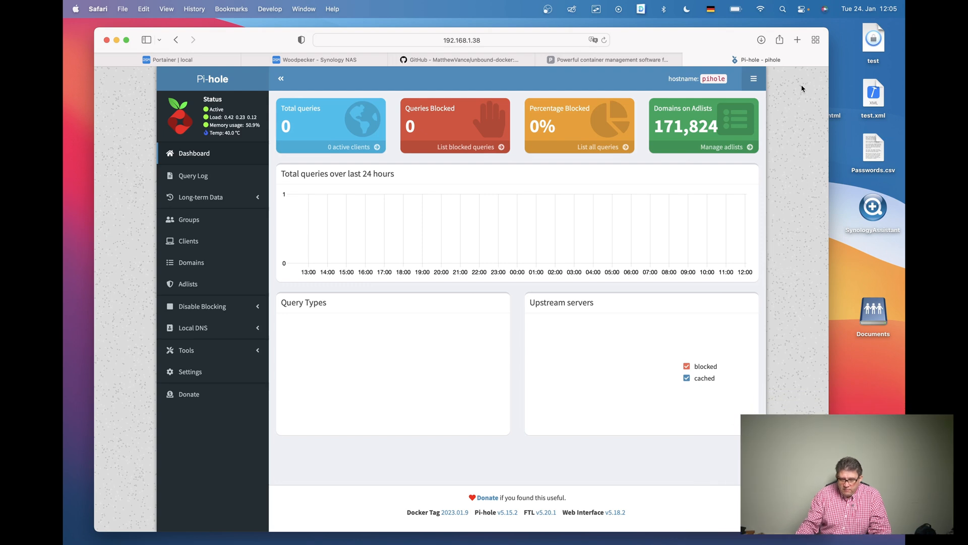
pyautogui.click(755, 80)
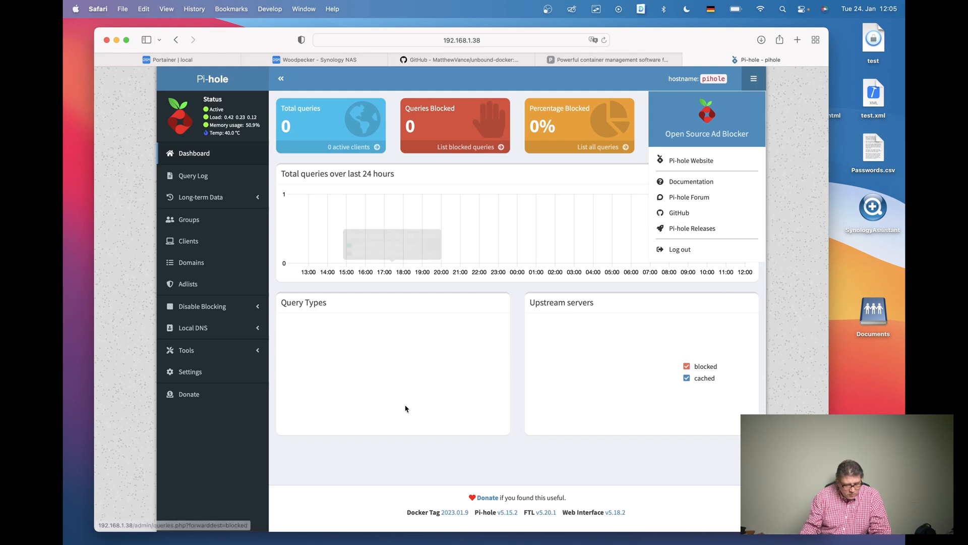
pyautogui.click(208, 432)
pyautogui.click(194, 371)
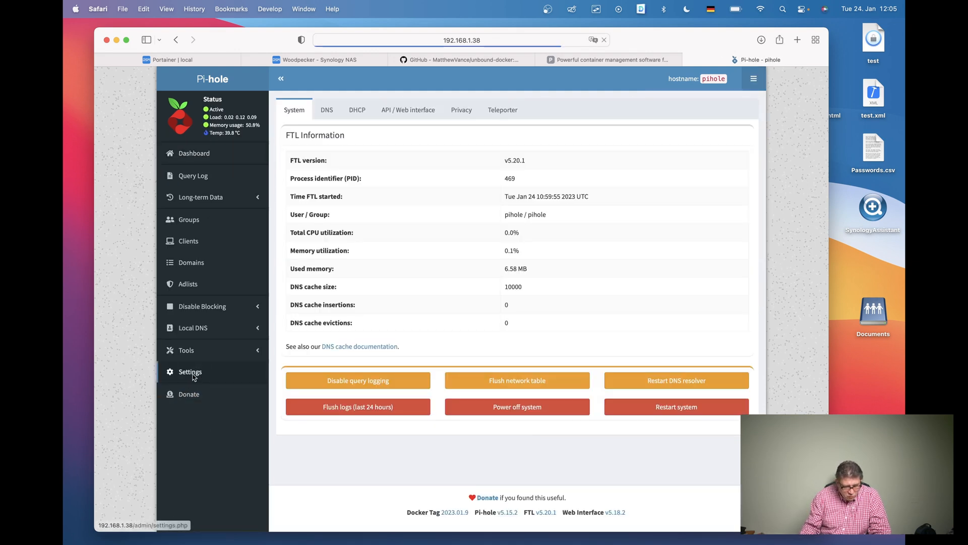
pyautogui.click(453, 110)
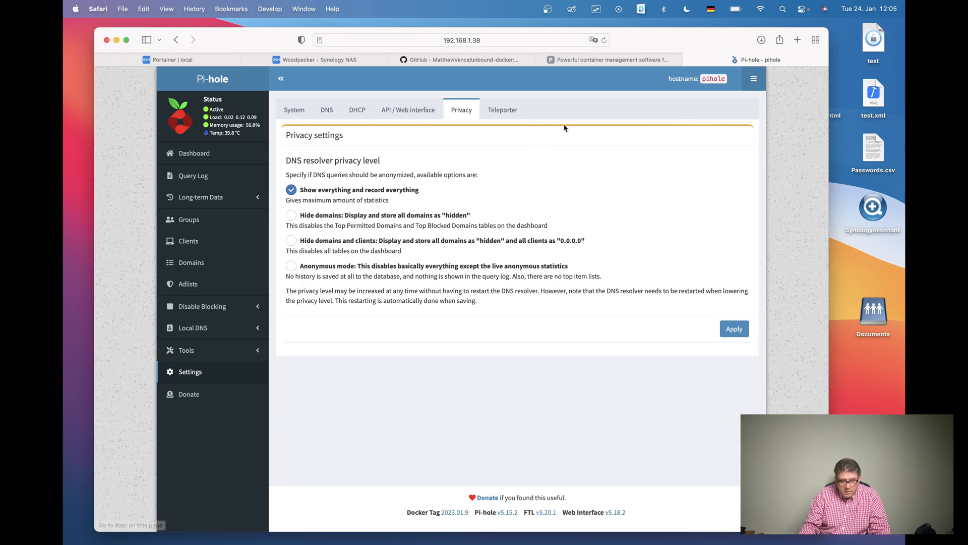
pyautogui.click(399, 111)
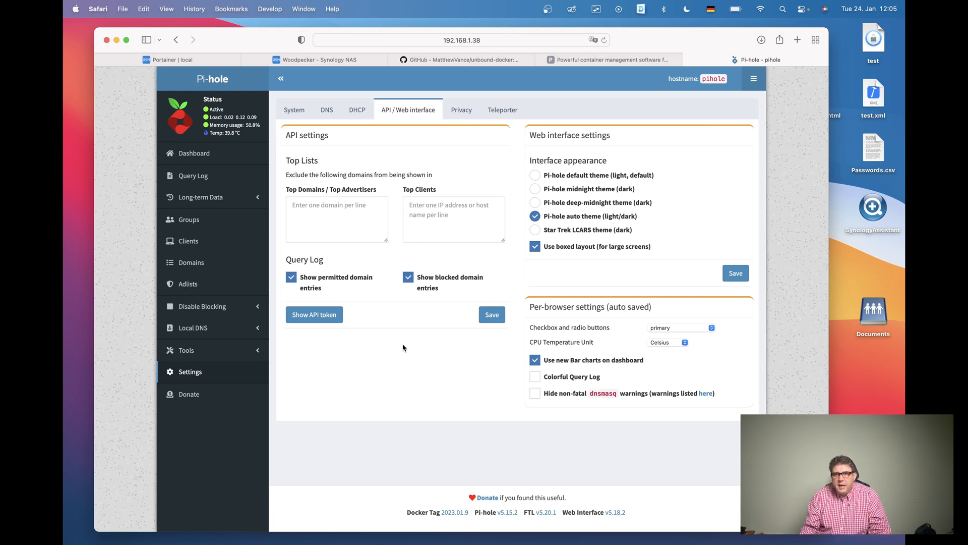
# Log out of Pi-hole and expand the forgotten-password help on its login page
pyautogui.click(755, 80)
pyautogui.click(678, 251)
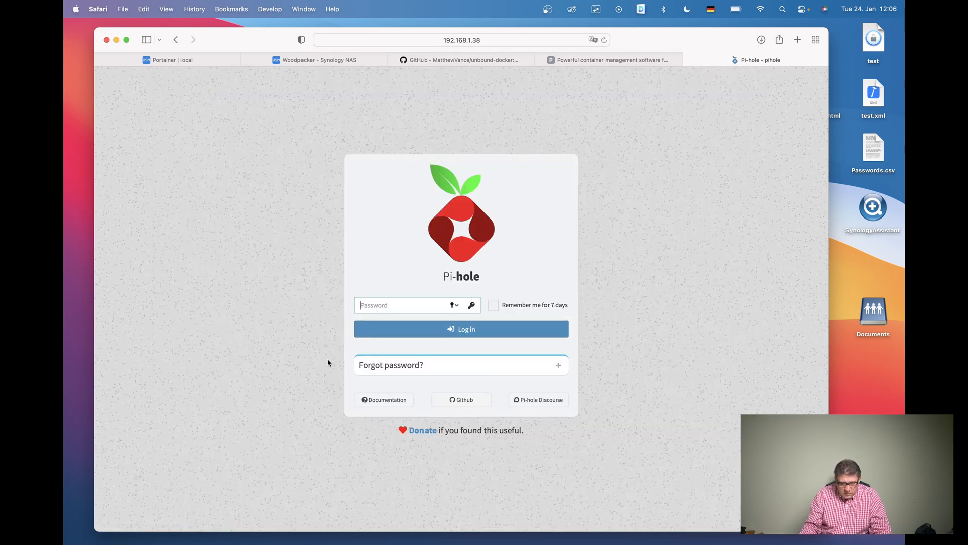
pyautogui.click(376, 366)
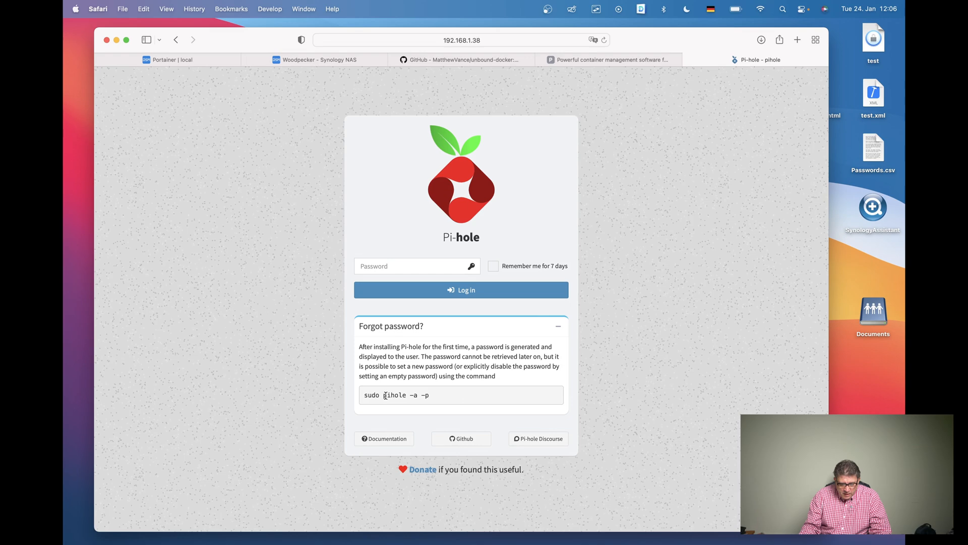
# Open the console of the pihole container in Portainer and connect with /bin/bash as the default user
pyautogui.click(174, 67)
pyautogui.scroll(2, 283, 187)
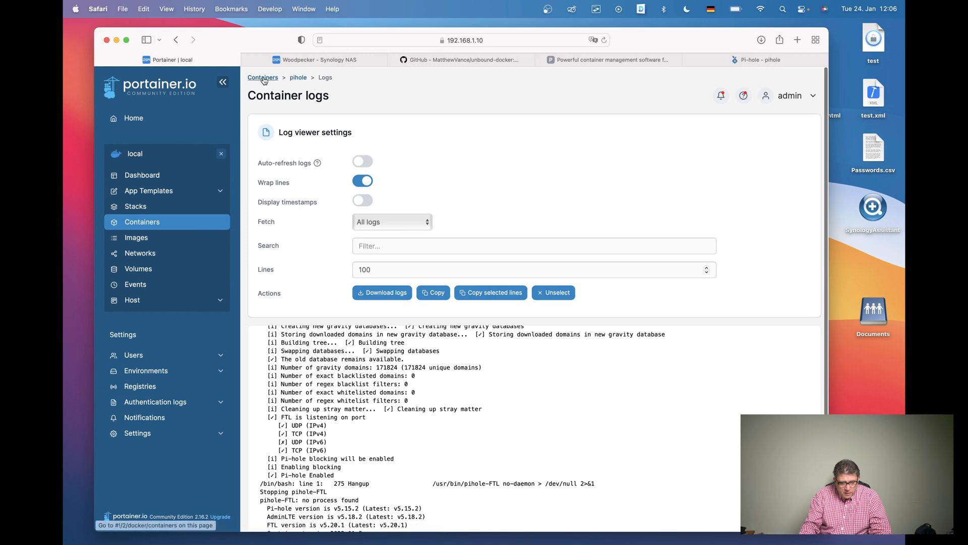
pyautogui.click(298, 78)
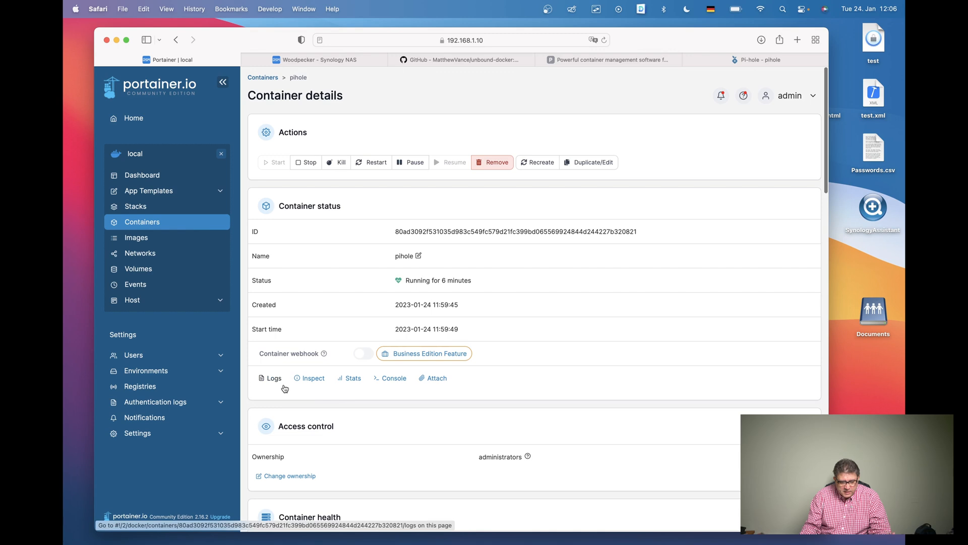
pyautogui.click(263, 77)
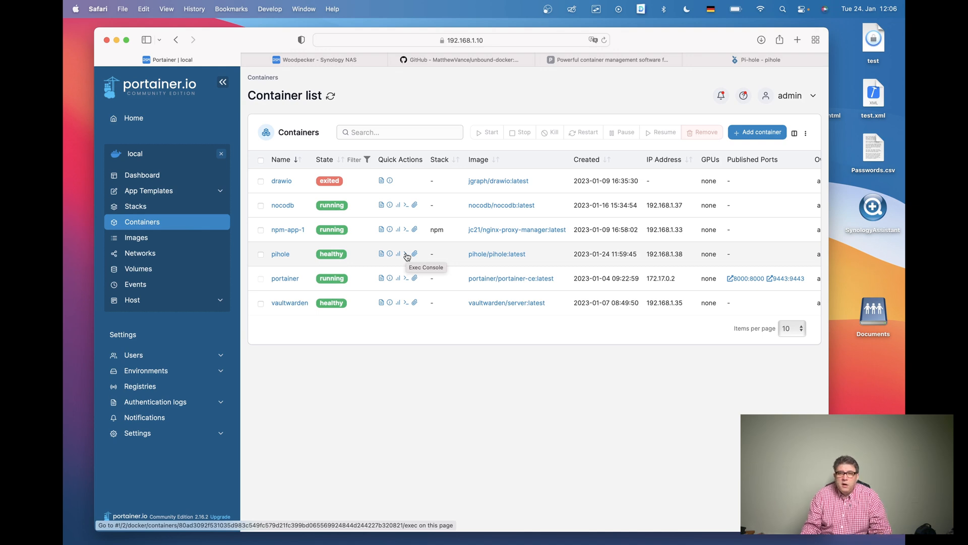
pyautogui.click(279, 254)
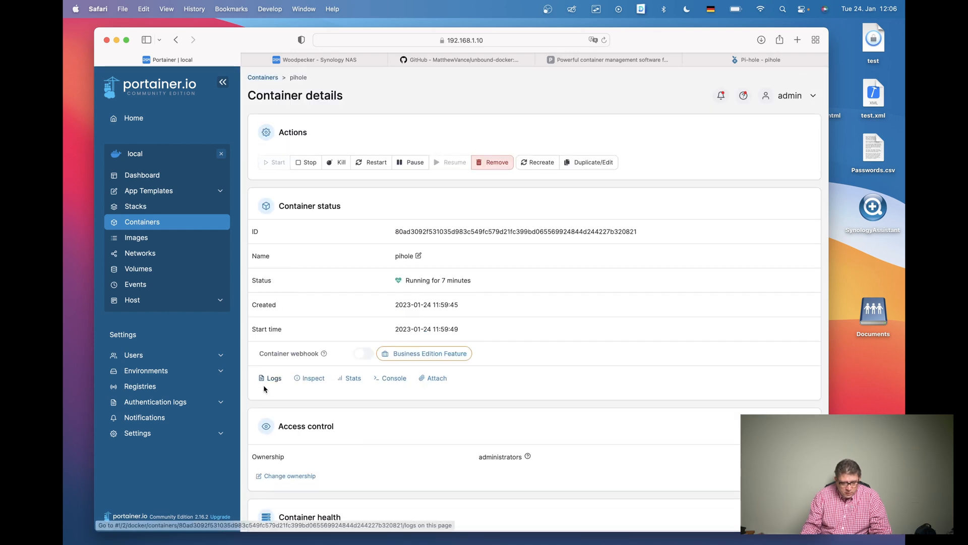
pyautogui.click(392, 379)
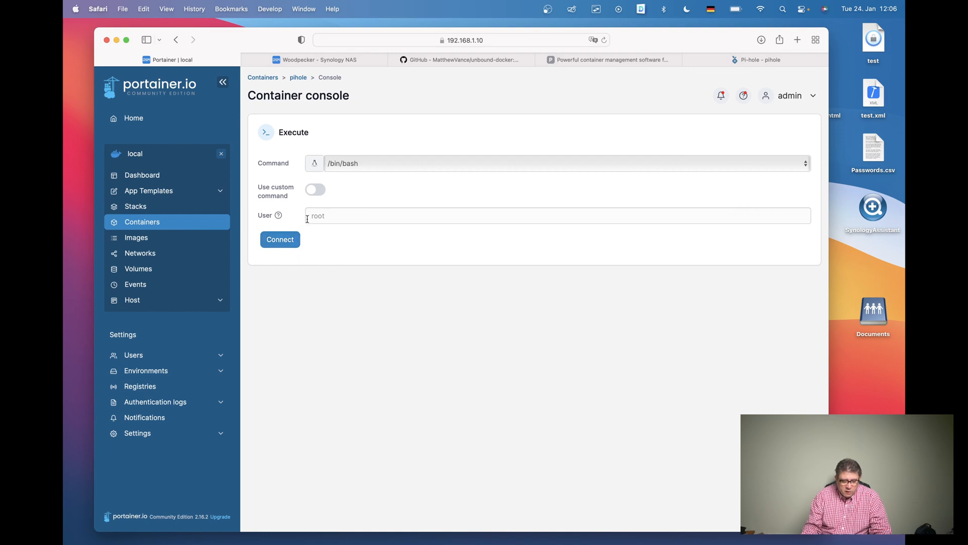
pyautogui.click(273, 241)
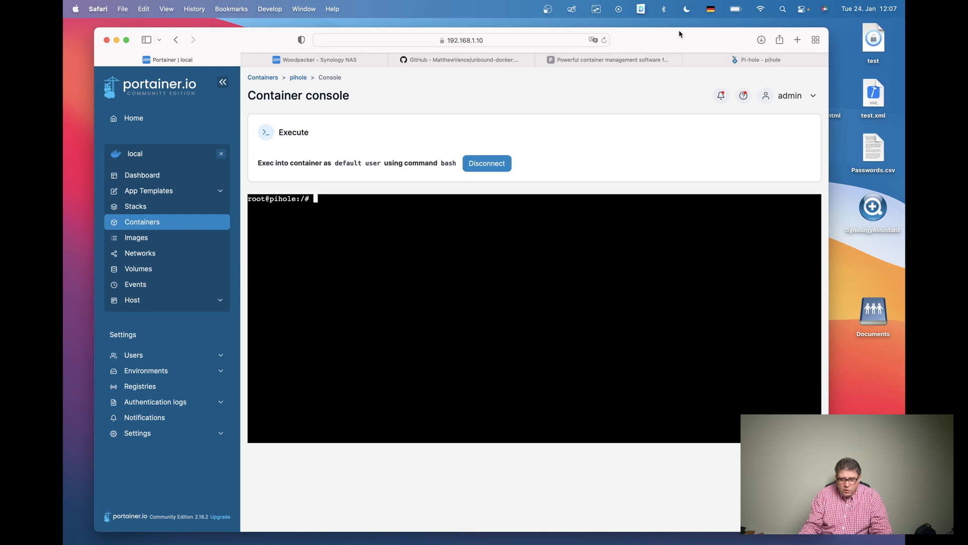
# Copy the command pihole -a -p, without sudo, from the Pi-hole login page into the container console
pyautogui.click(757, 59)
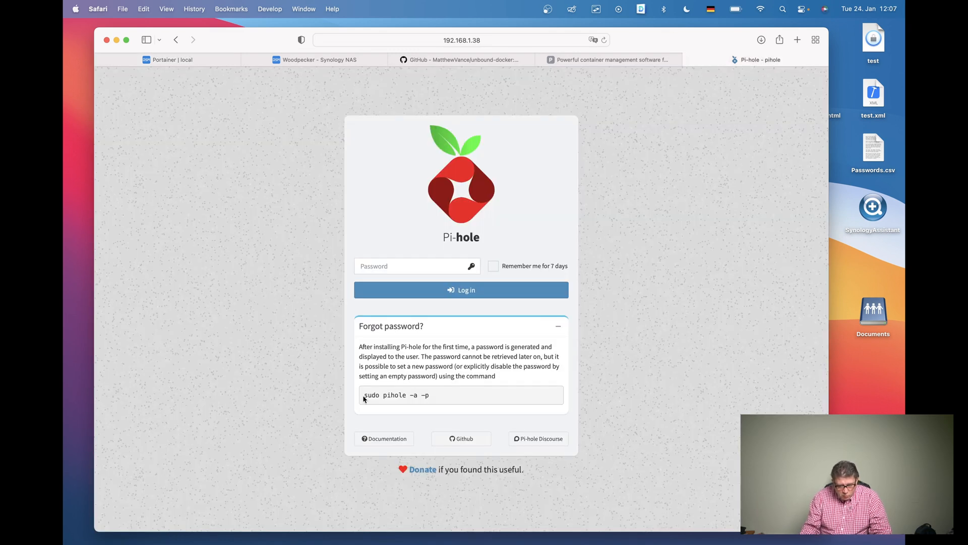
pyautogui.moveTo(384, 396); pyautogui.dragTo(449, 394)
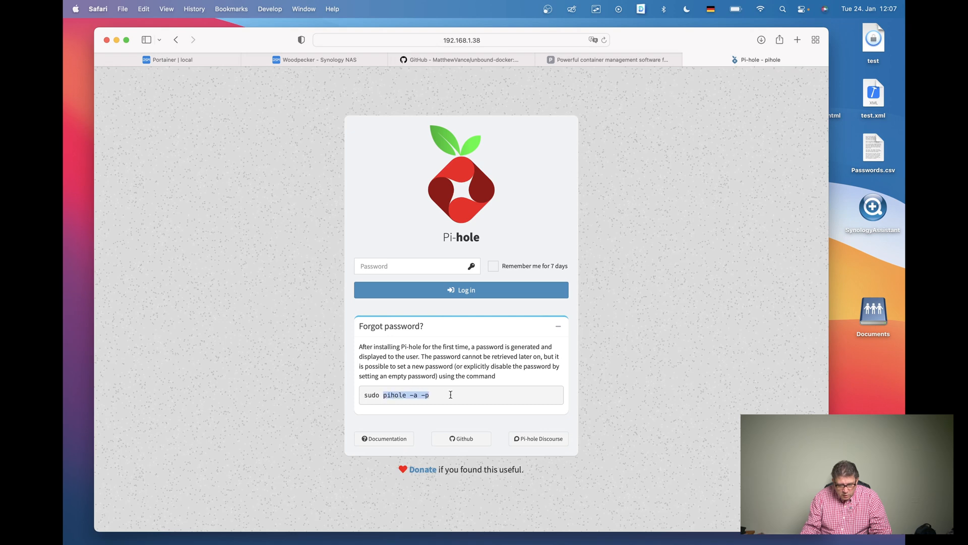
pyautogui.press('super+c')
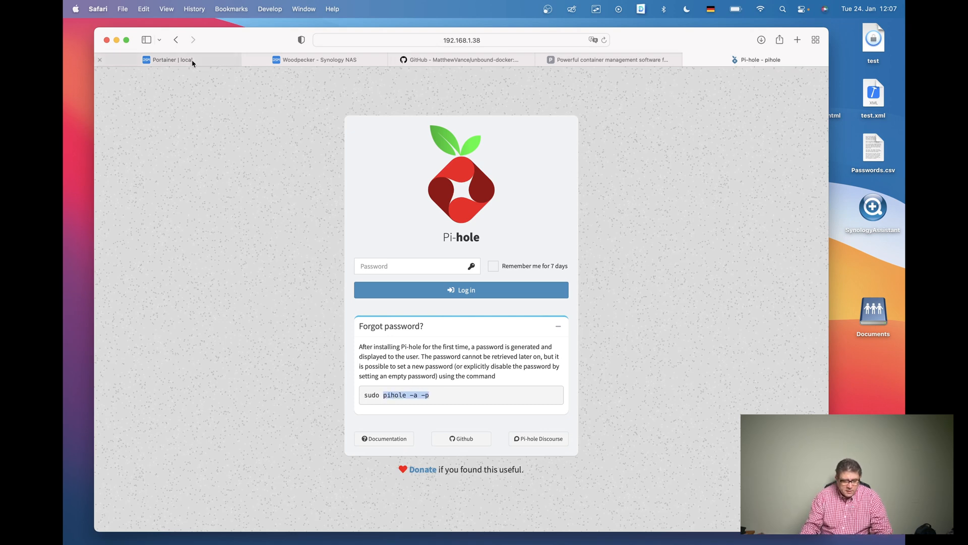
pyautogui.click(213, 60)
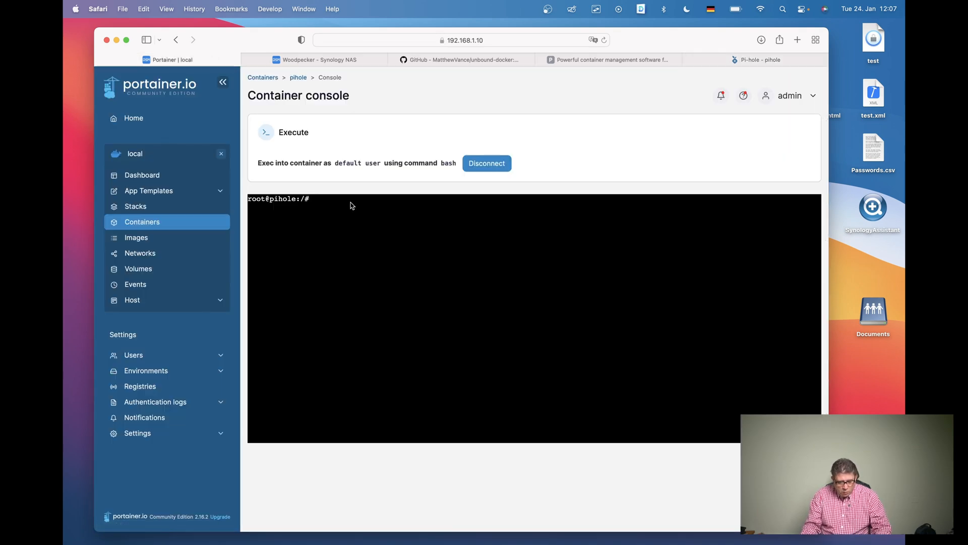
pyautogui.press('super+v')
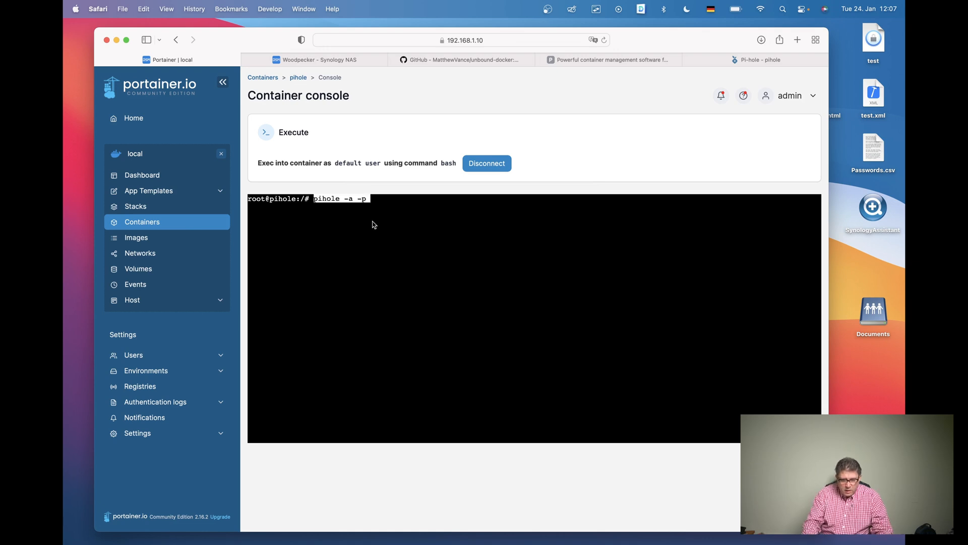
# Run the password command, then enter and confirm the new Pi-hole admin password
pyautogui.press('Return')
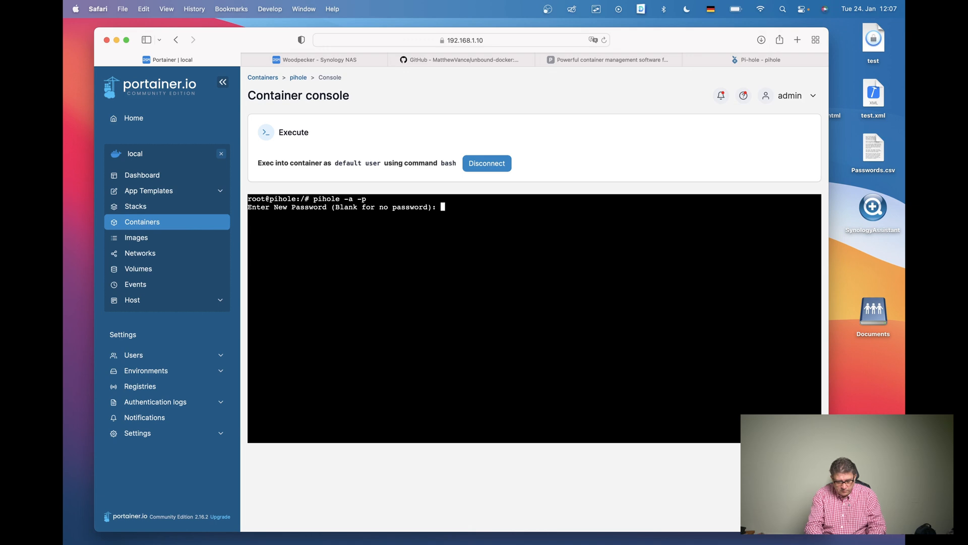
pyautogui.press('Return')
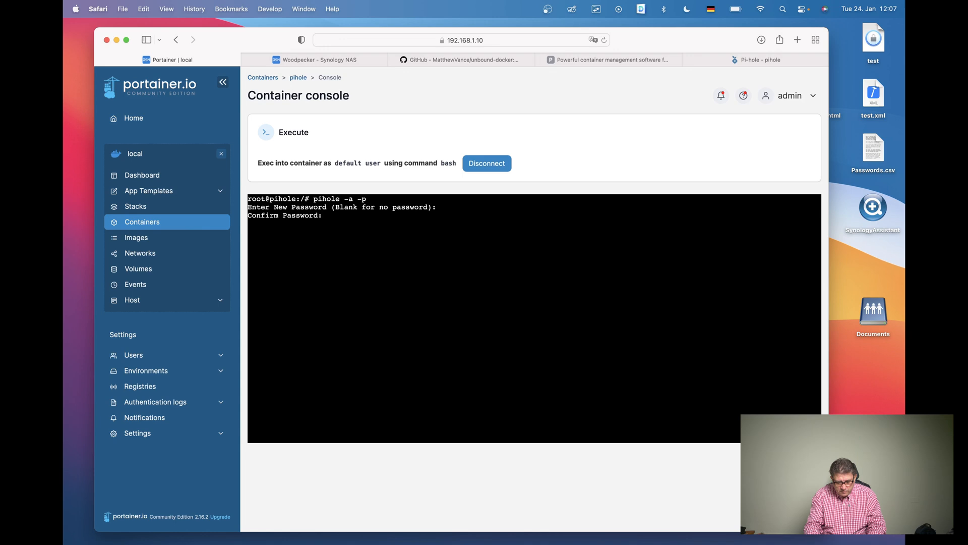
pyautogui.press('Return')
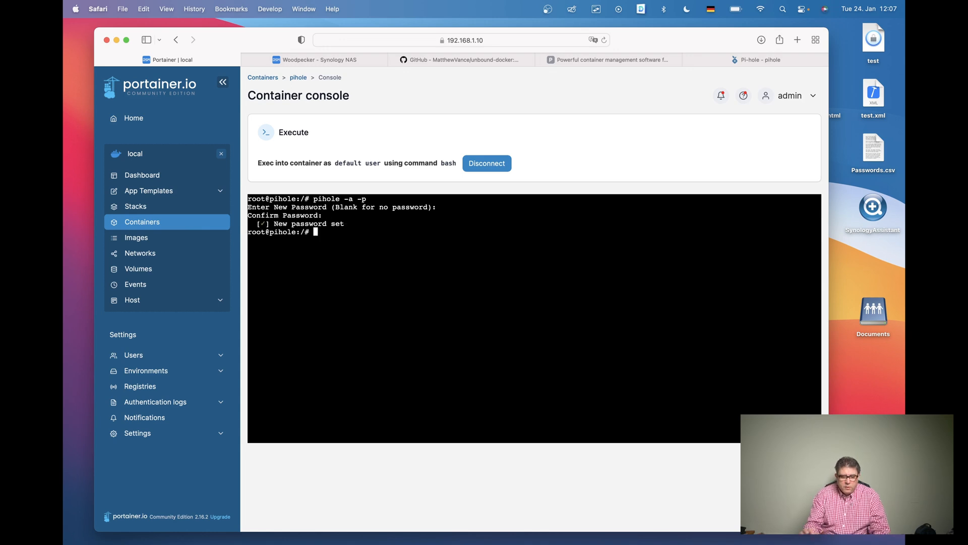
# Log in to Pi-hole with the new account password and choose never to save passwords for this website
pyautogui.click(762, 60)
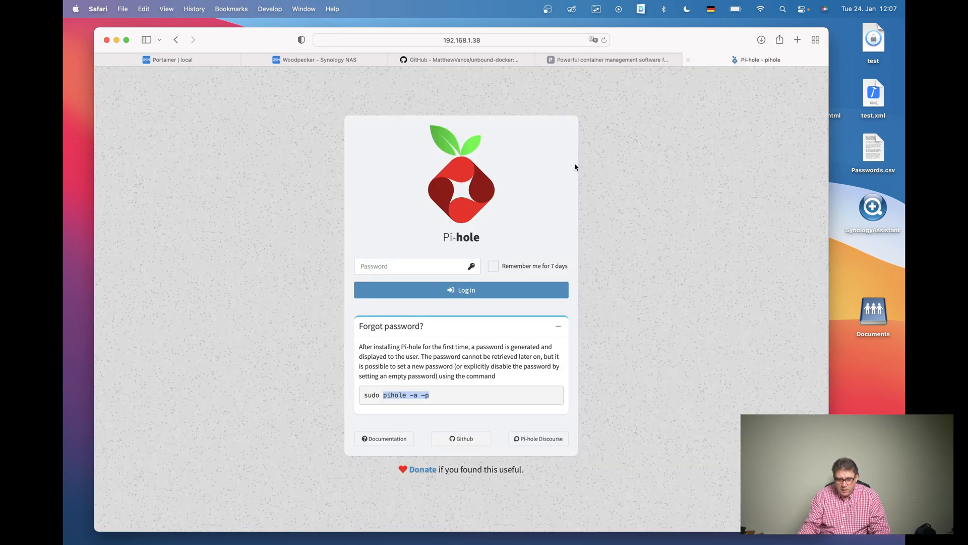
pyautogui.click(394, 269)
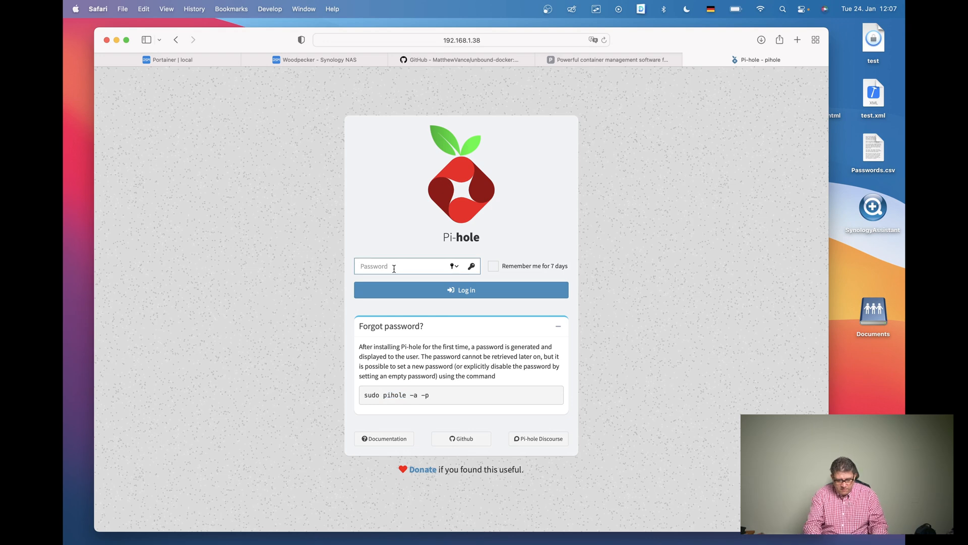
pyautogui.write('••')
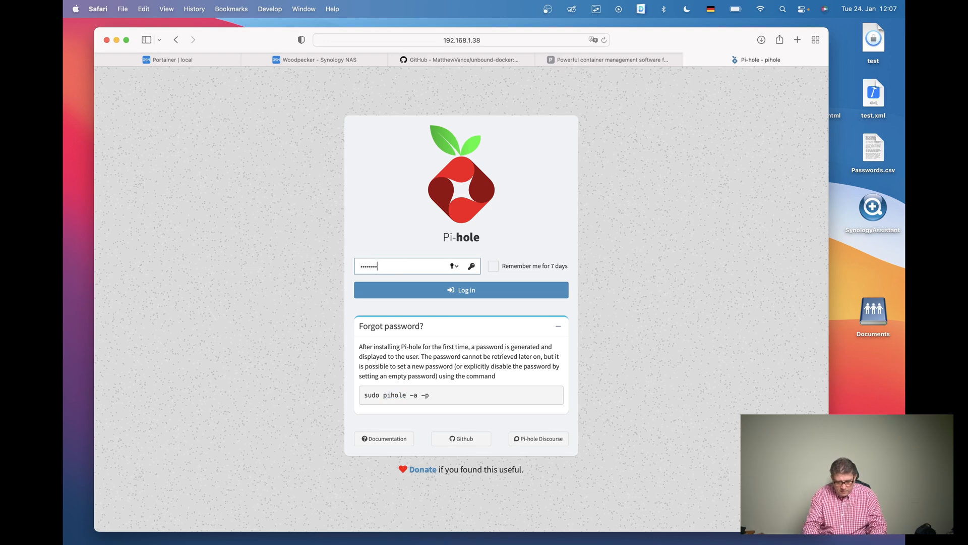
pyautogui.click(495, 268)
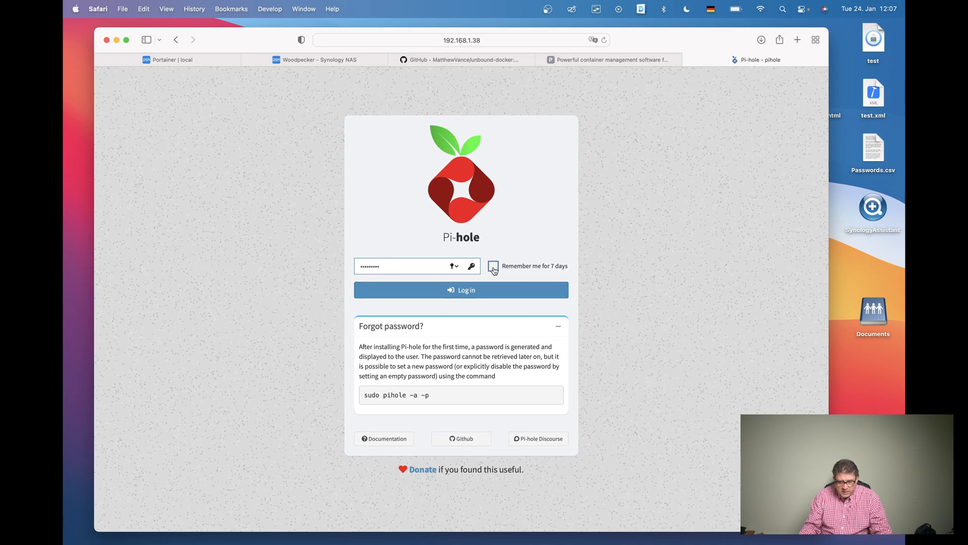
pyautogui.click(498, 291)
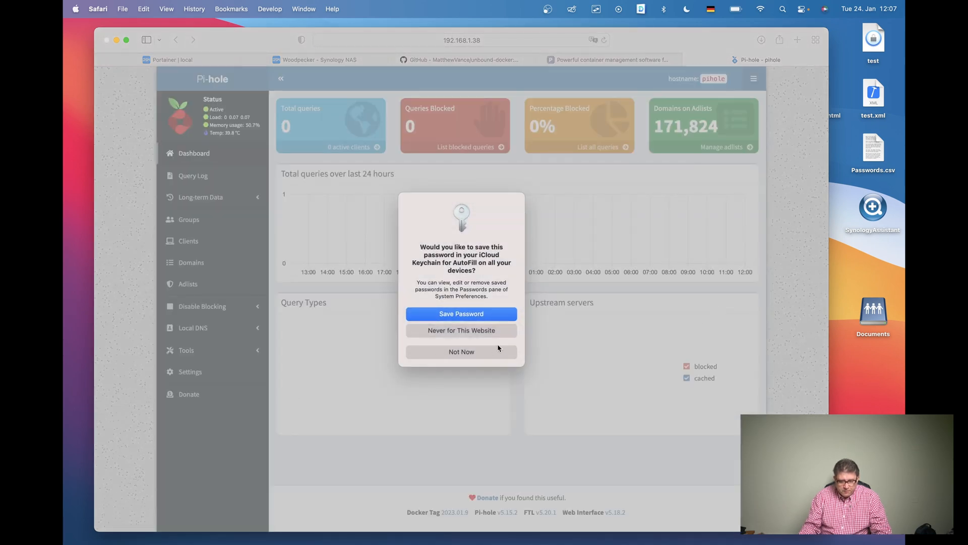
pyautogui.click(452, 332)
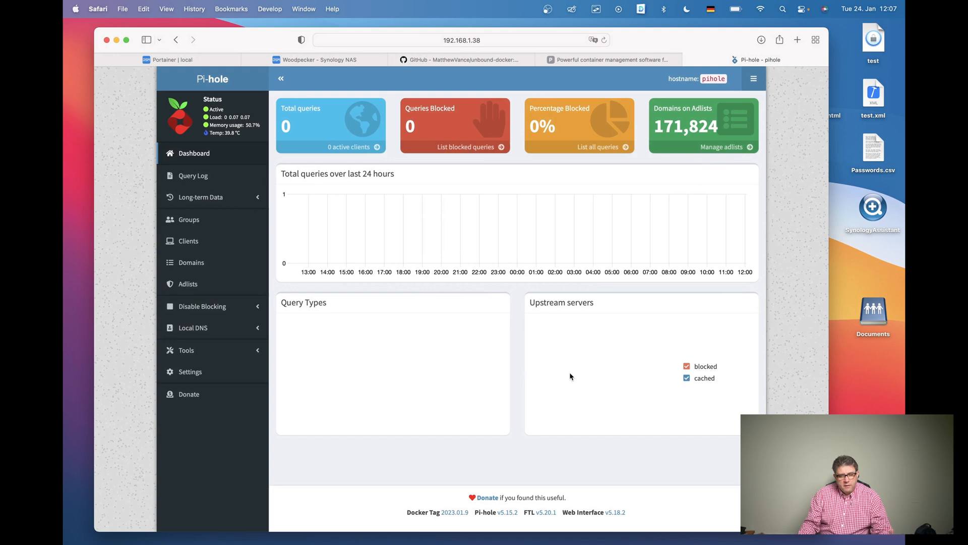
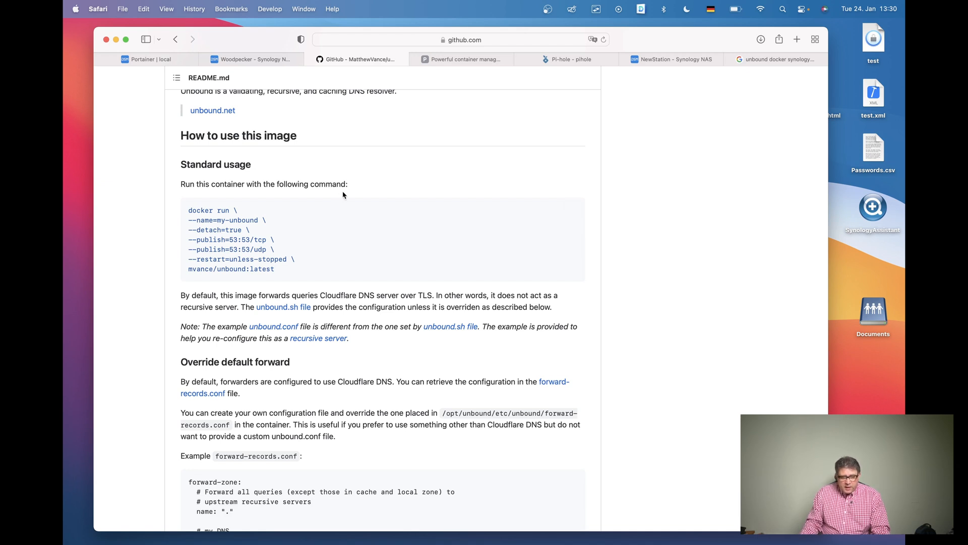
# Create a folder named unbound inside the docker shared folder on the Woodpecker Synology NAS and open it
pyautogui.click(249, 60)
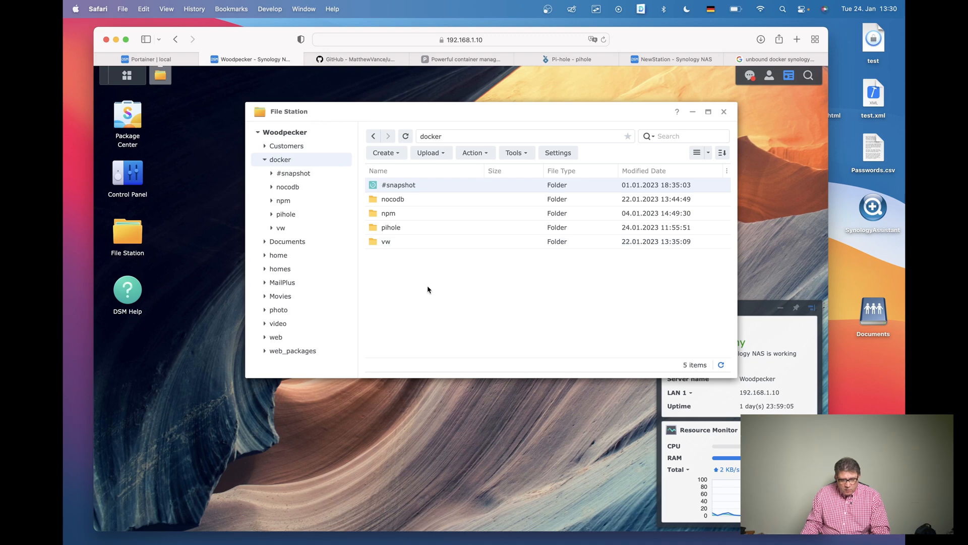
pyautogui.click(387, 153)
pyautogui.click(401, 173)
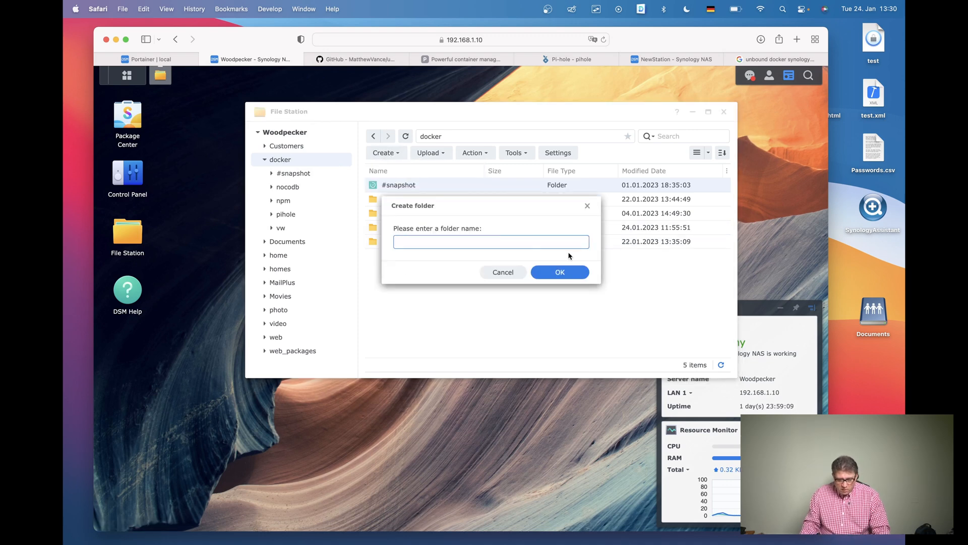
pyautogui.write('unb')
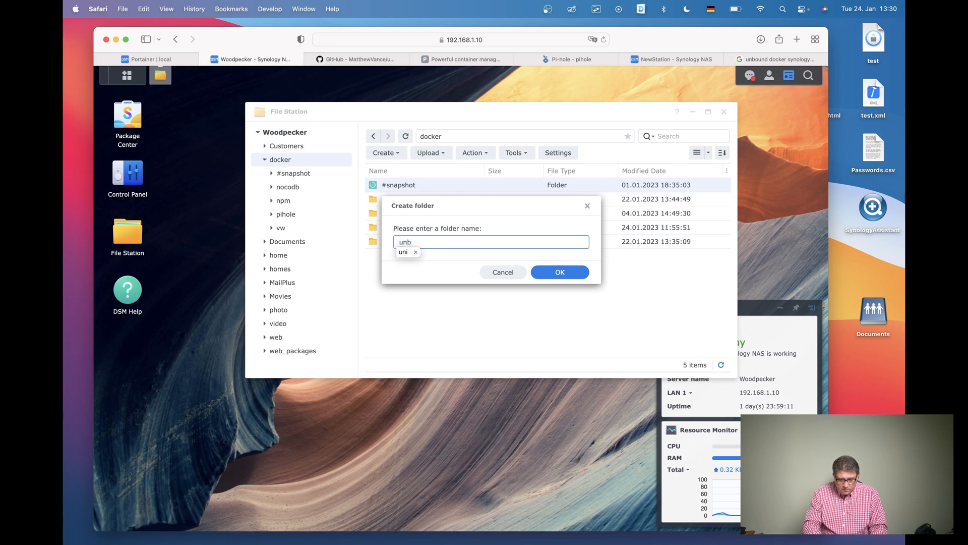
pyautogui.write('ound')
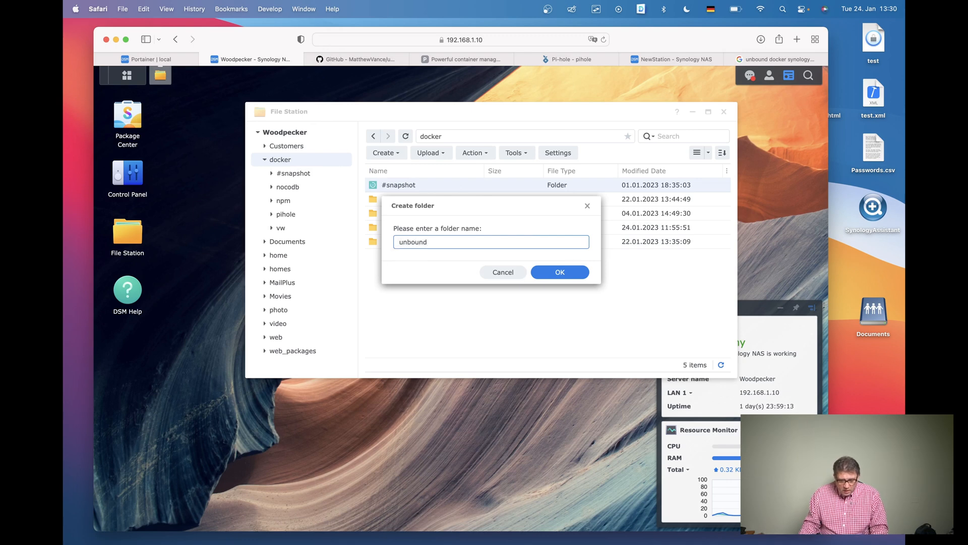
pyautogui.click(559, 275)
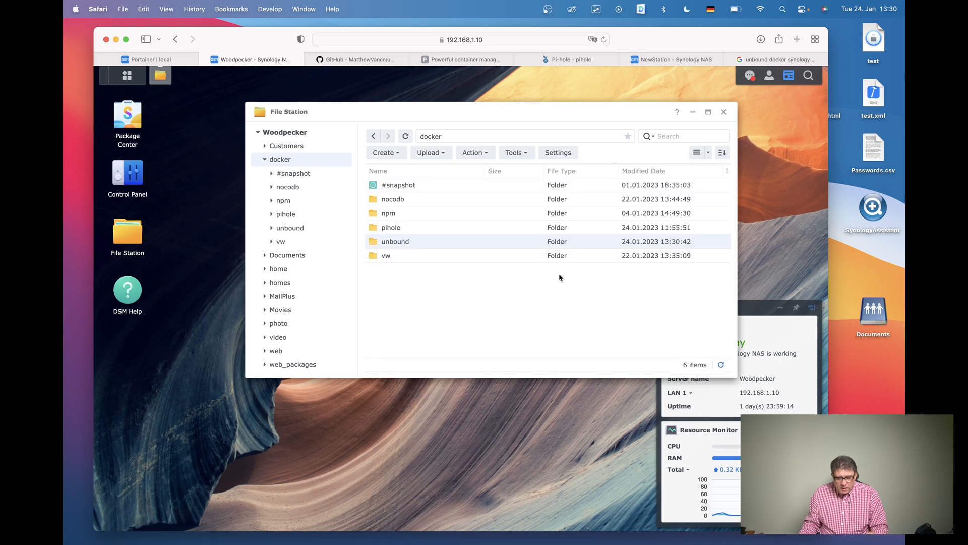
pyautogui.doubleClick(401, 242)
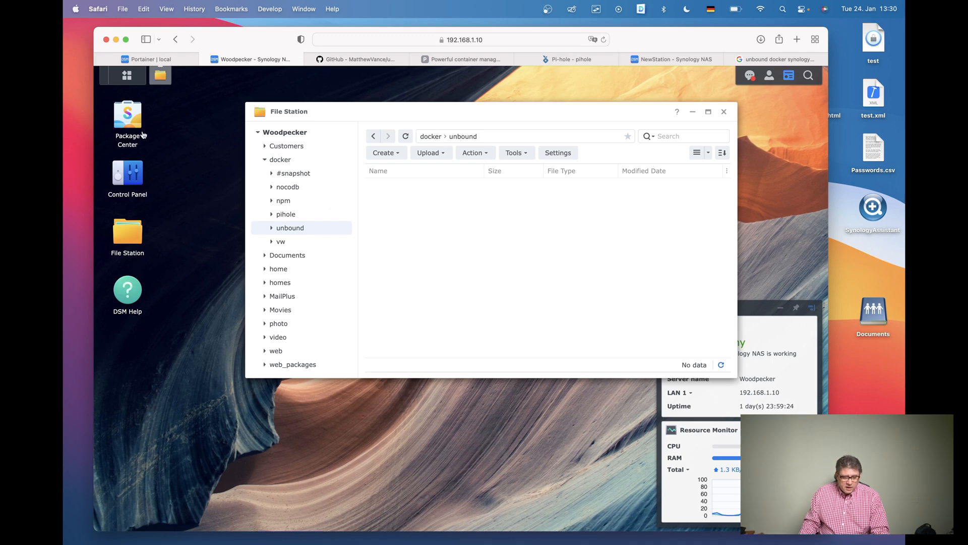
# Check Package Center for the Text Editor package by searching for text, and close Package Center
pyautogui.click(128, 116)
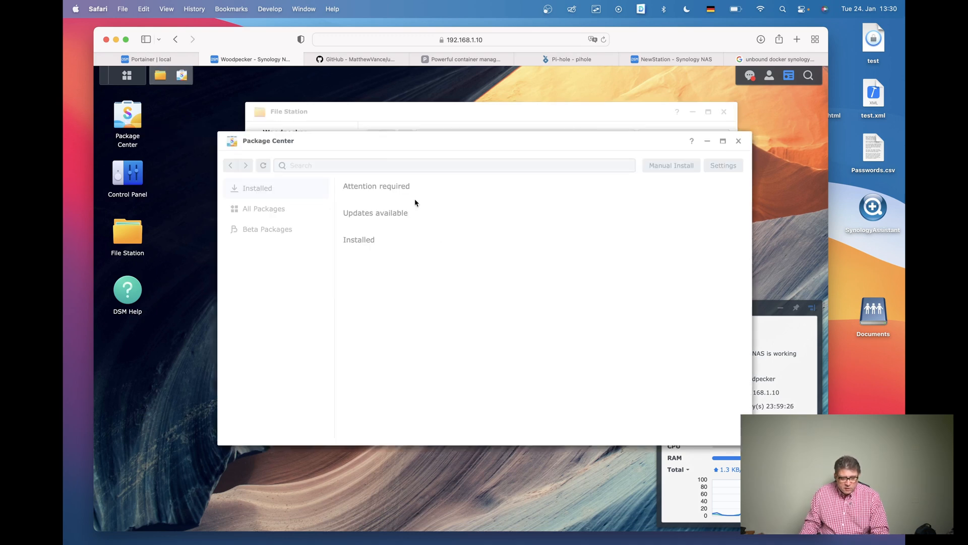
pyautogui.click(397, 167)
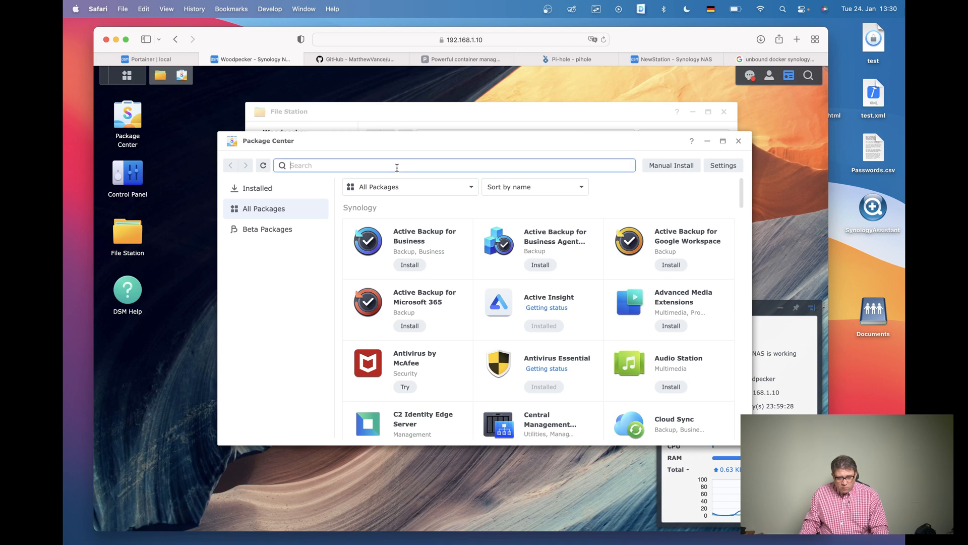
pyautogui.write('text')
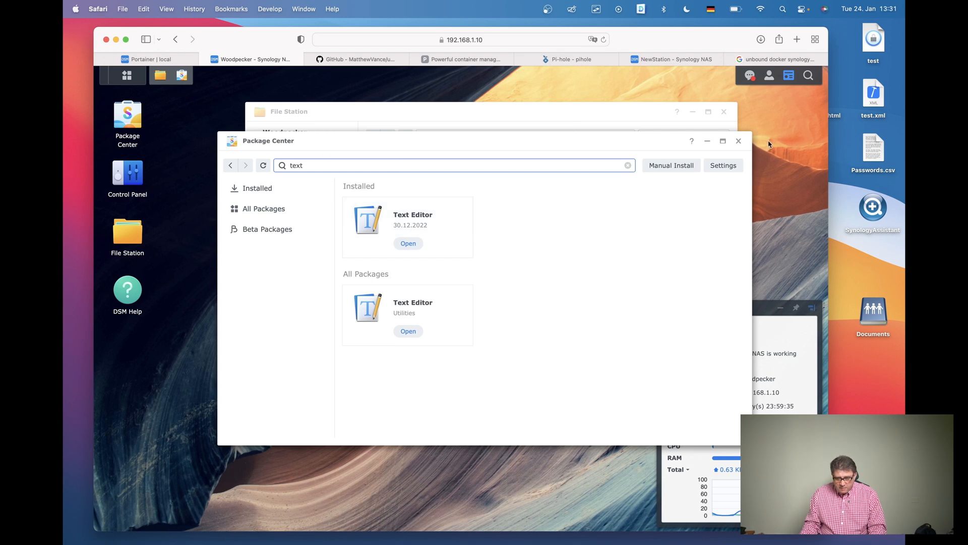
pyautogui.click(739, 142)
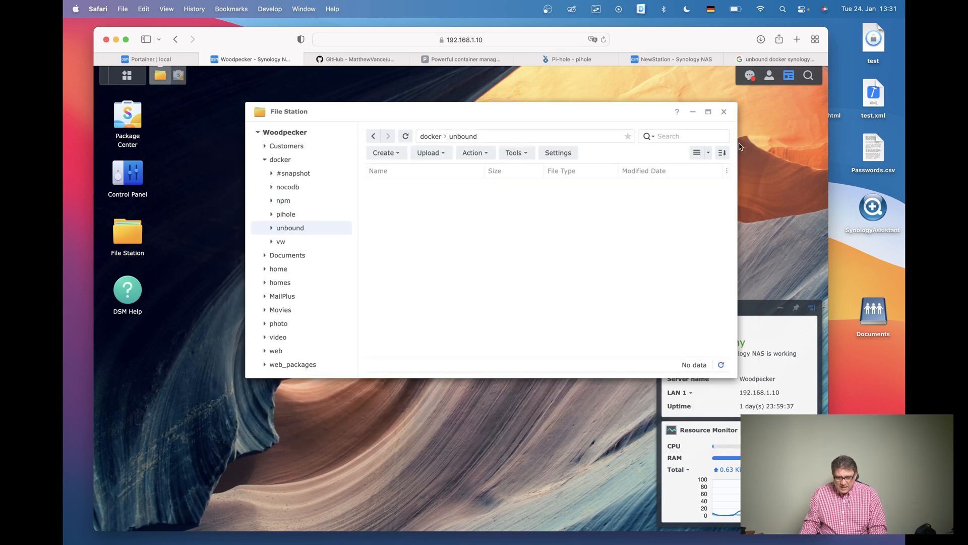
# Launch Text Editor on the Woodpecker Synology NAS
pyautogui.click(126, 76)
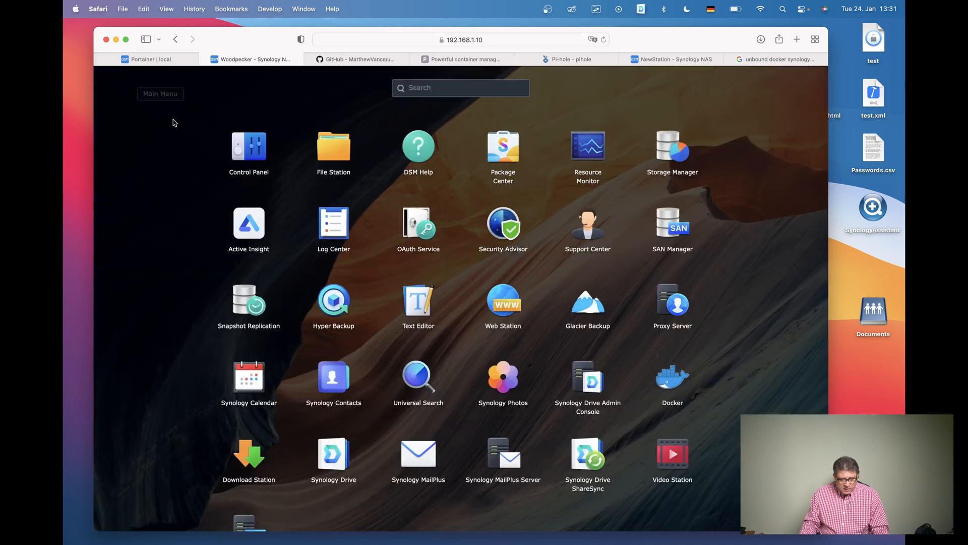
pyautogui.click(418, 309)
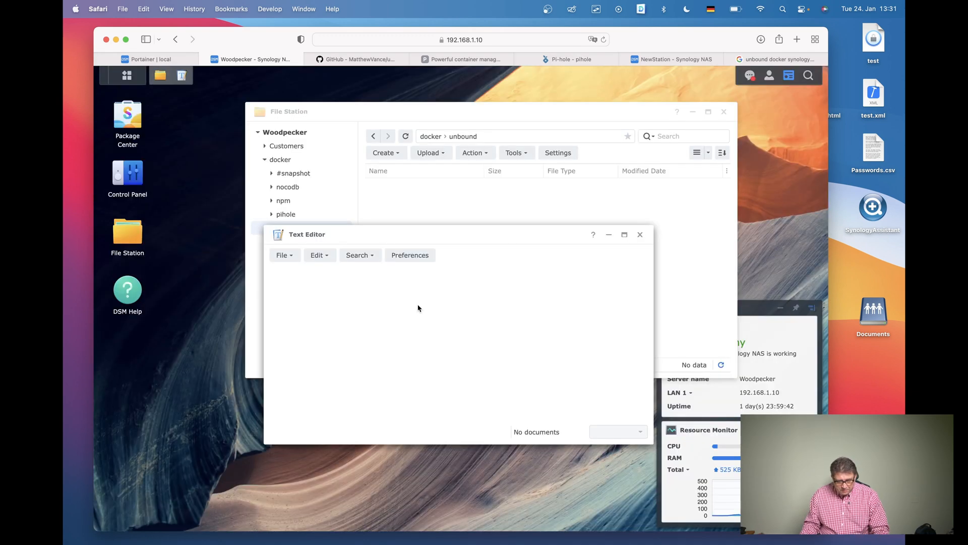
pyautogui.click(285, 256)
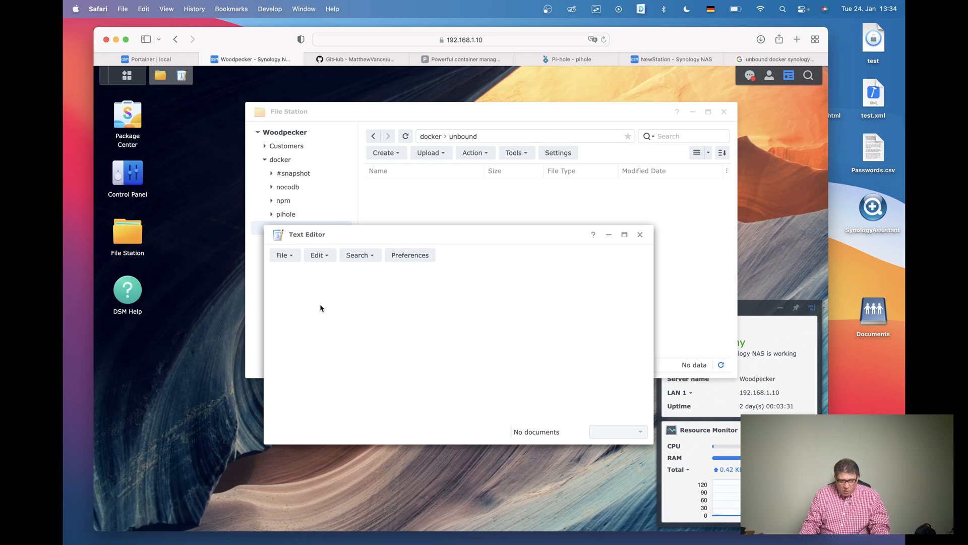
# Open the unbound.conf file in the unbound-docker GitHub repository
pyautogui.click(367, 60)
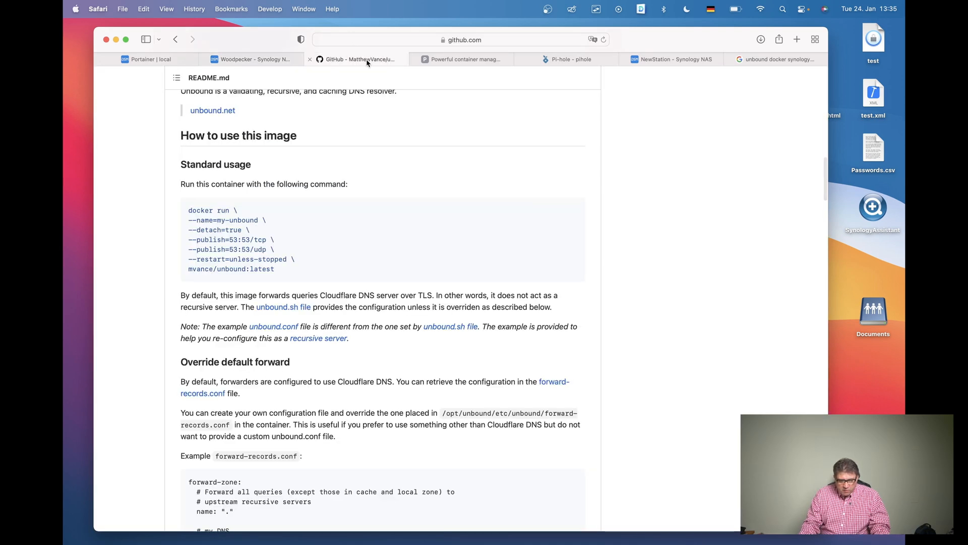
pyautogui.scroll(10, 399, 192)
pyautogui.scroll(5, 396, 193)
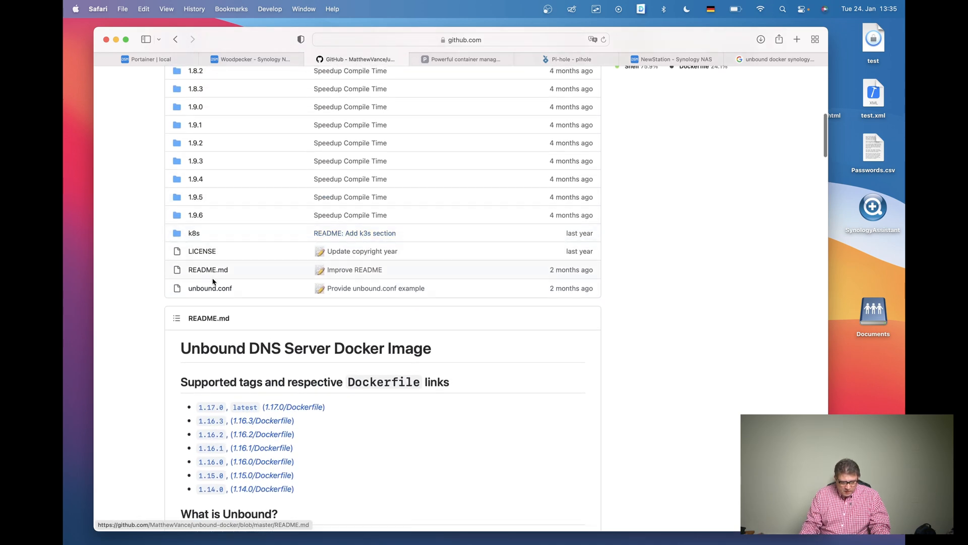
pyautogui.scroll(5, 274, 277)
pyautogui.scroll(10, 273, 277)
pyautogui.scroll(-4, 273, 277)
pyautogui.scroll(-10, 274, 277)
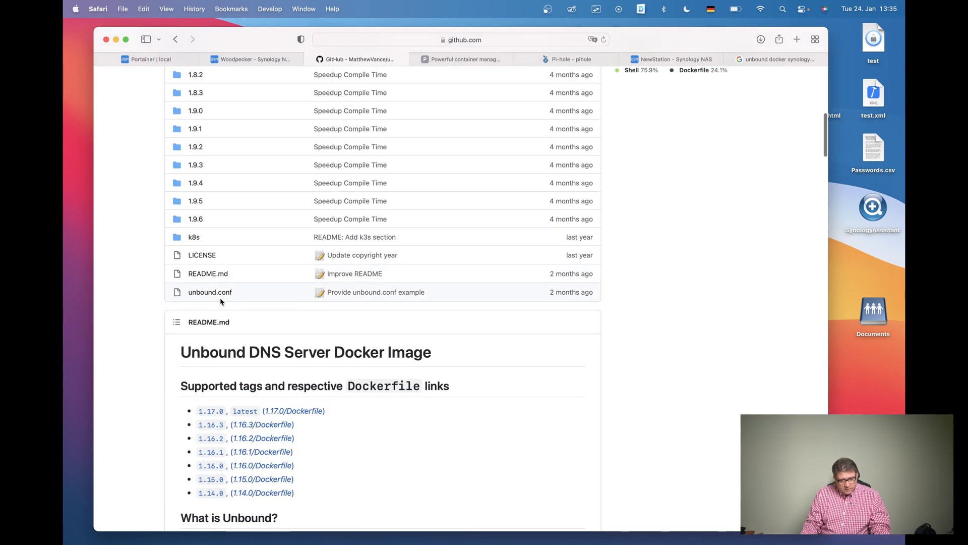
pyautogui.click(202, 294)
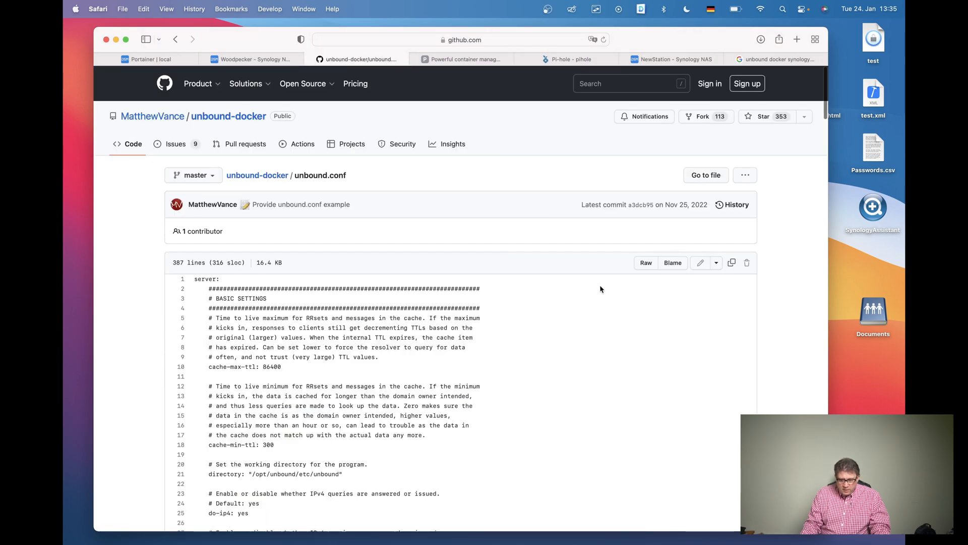
# Show unbound.conf as raw text and copy its entire content
pyautogui.click(646, 263)
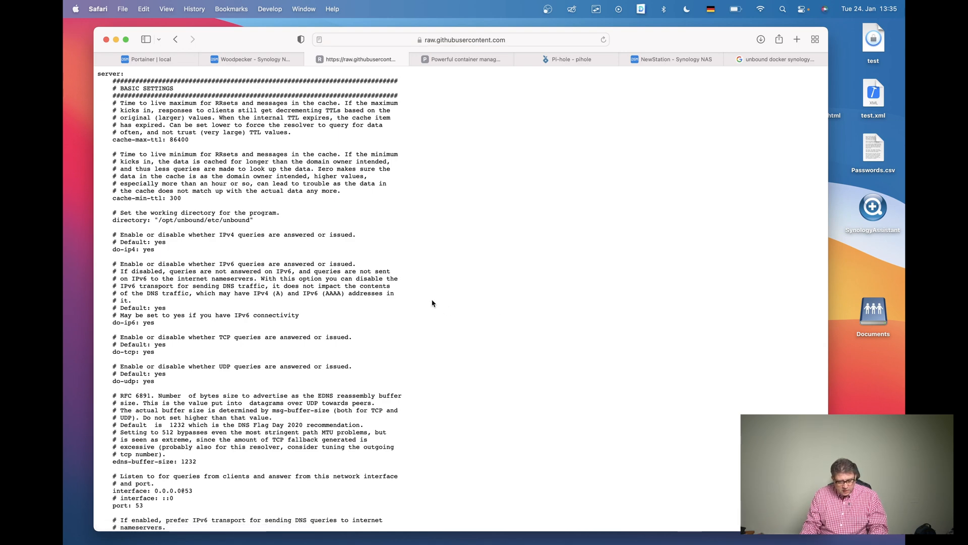
pyautogui.press('super+a')
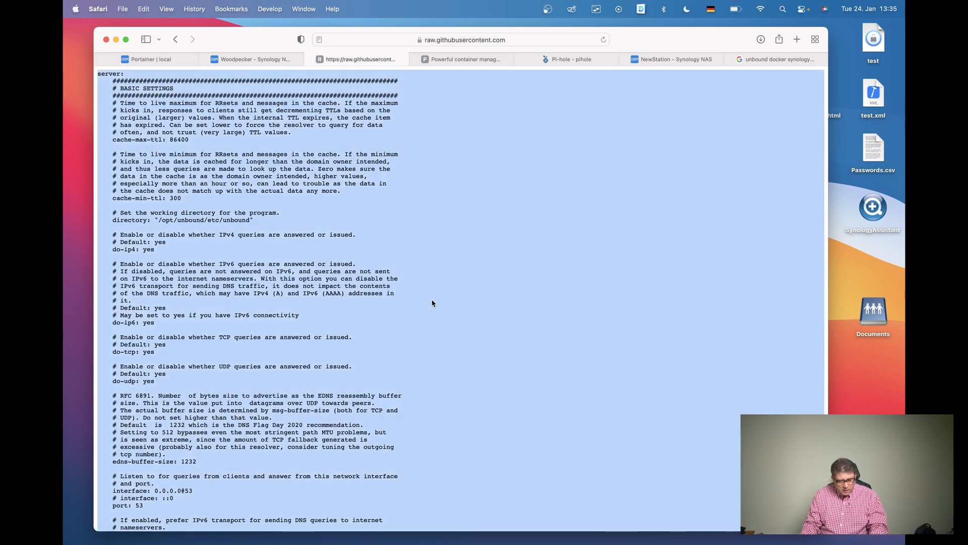
pyautogui.press('super+c')
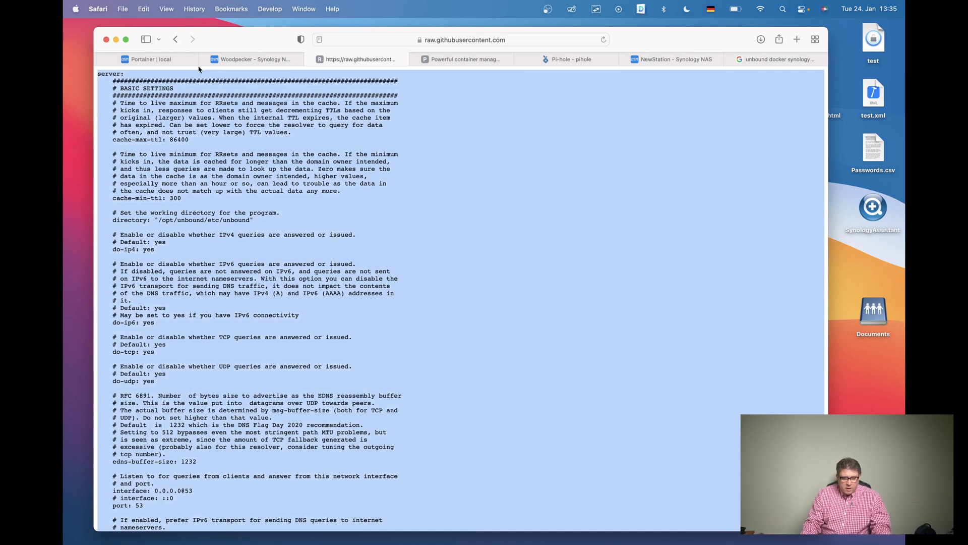
# Create a new document in the Synology Text Editor and paste the copied Unbound configuration into it
pyautogui.click(235, 60)
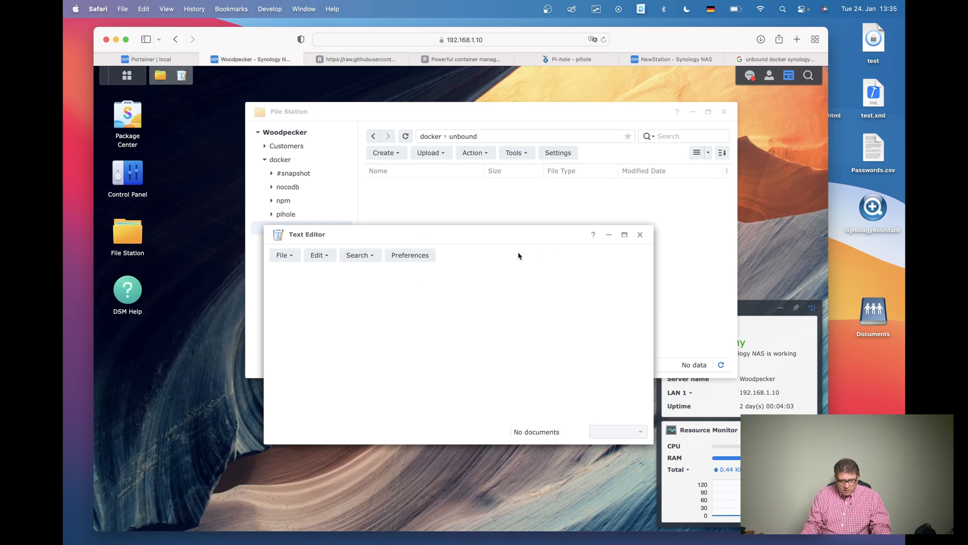
pyautogui.click(289, 257)
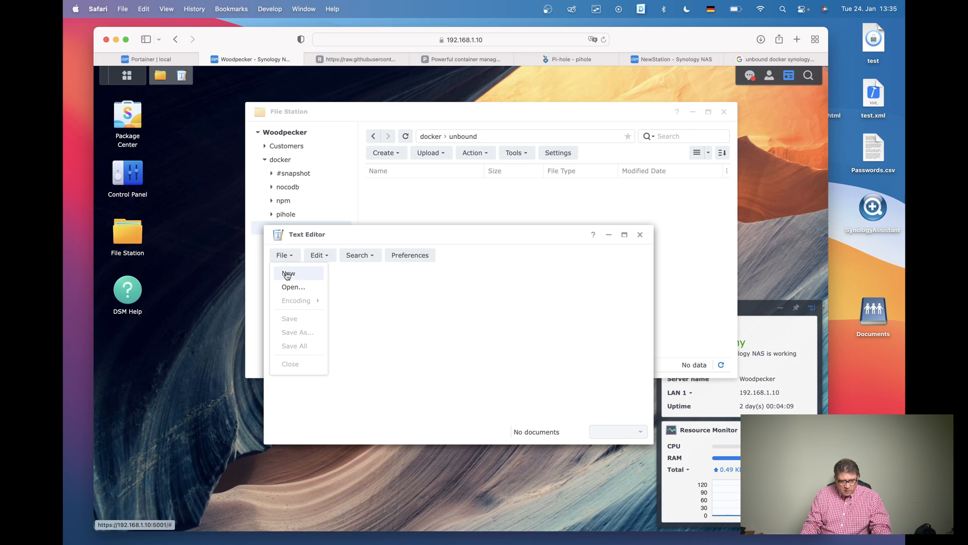
pyautogui.click(288, 274)
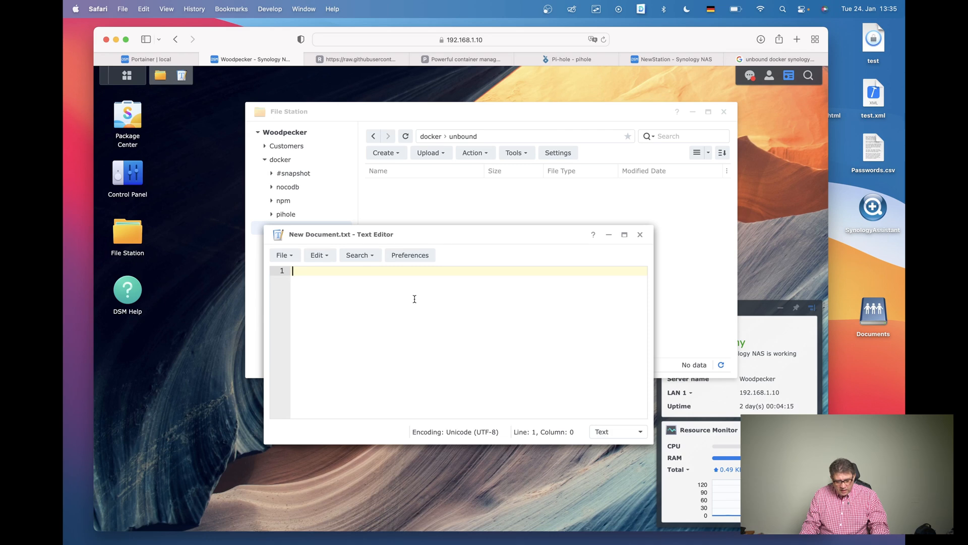
pyautogui.press('super+v')
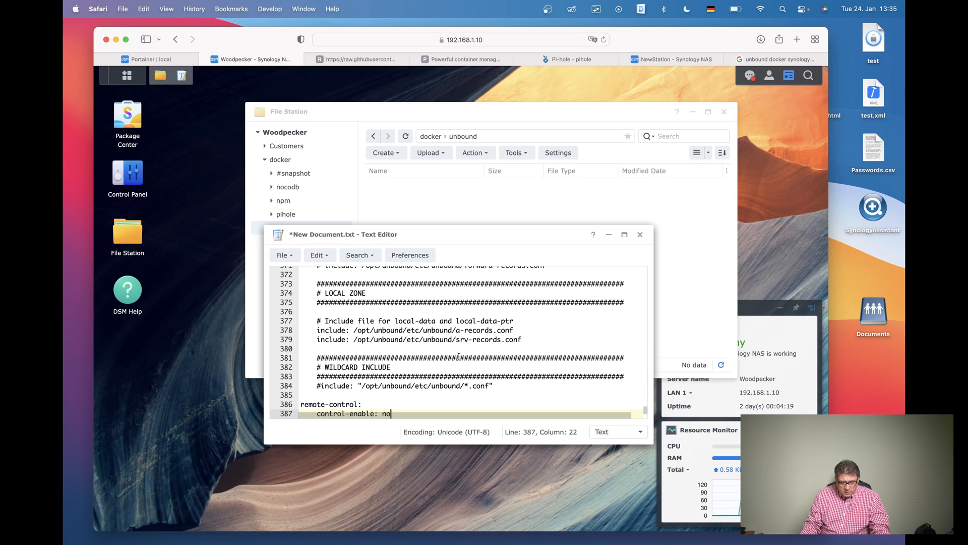
# Examine the local zone and wildcard include lines at the end of the pasted configuration
pyautogui.scroll(3, 466, 355)
pyautogui.scroll(-3, 466, 356)
pyautogui.scroll(4, 466, 355)
pyautogui.scroll(-3, 466, 355)
pyautogui.scroll(2, 466, 356)
pyautogui.scroll(1, 466, 356)
pyautogui.scroll(-3, 467, 356)
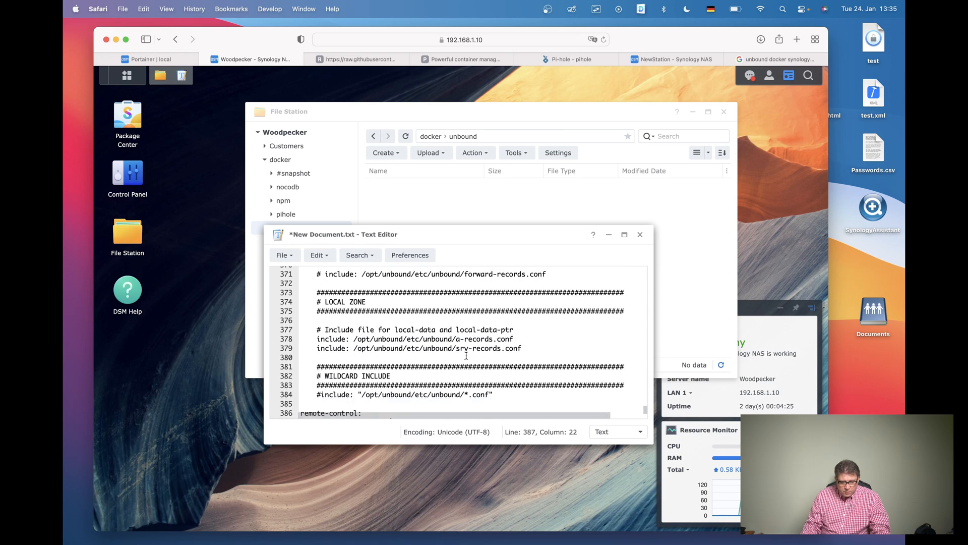
pyautogui.scroll(1, 466, 355)
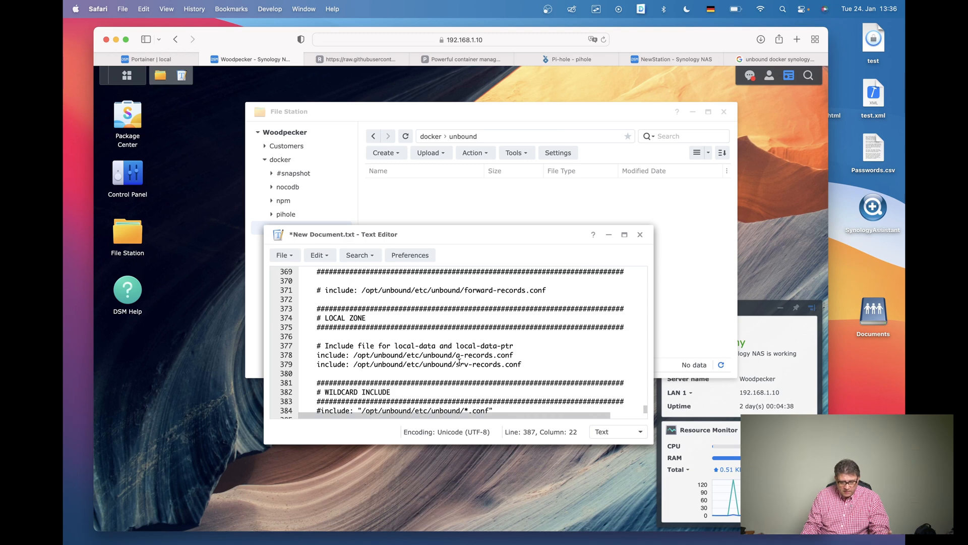
# Uncomment the logfile line for /opt/unbound/etc/unbound/unbound.log and comment out the logfile: /dev/null line
pyautogui.scroll(15, 460, 363)
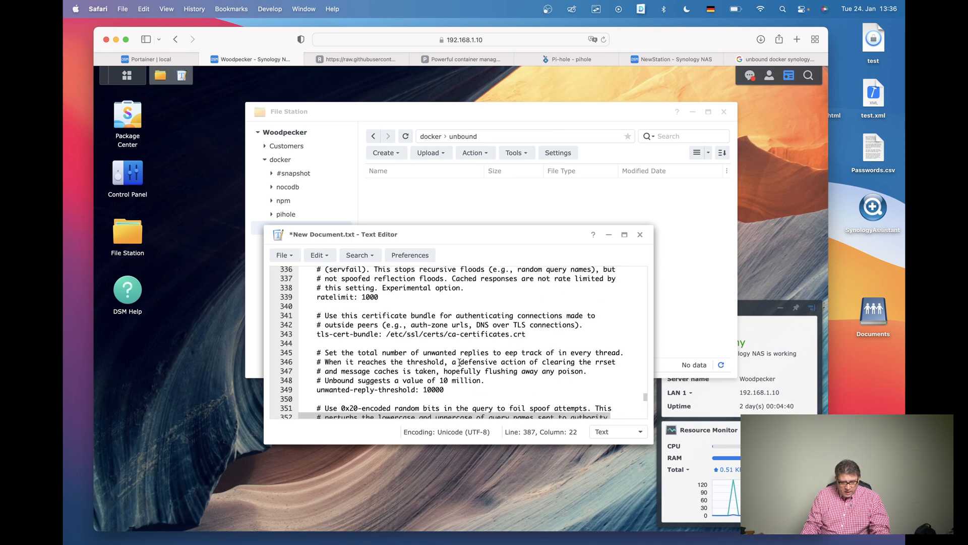
pyautogui.scroll(20, 460, 362)
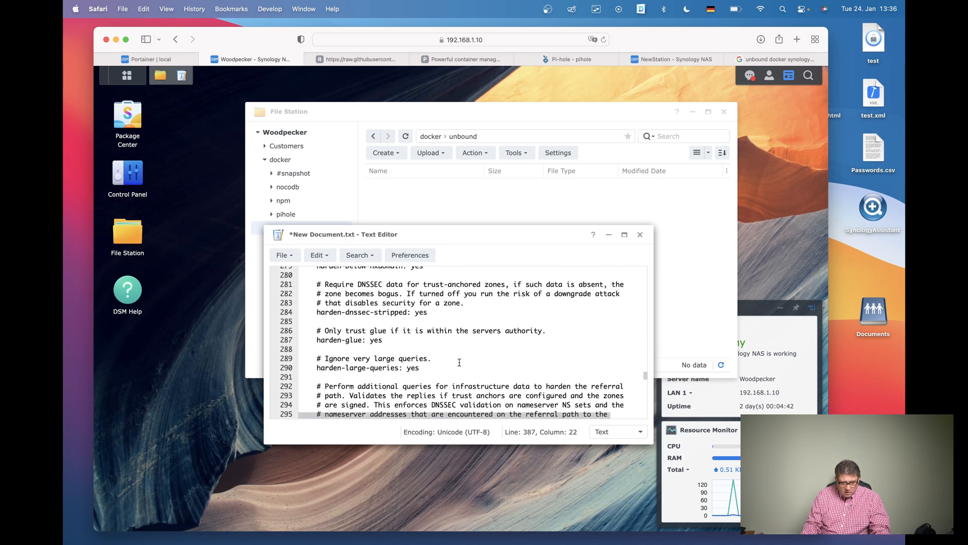
pyautogui.scroll(15, 460, 363)
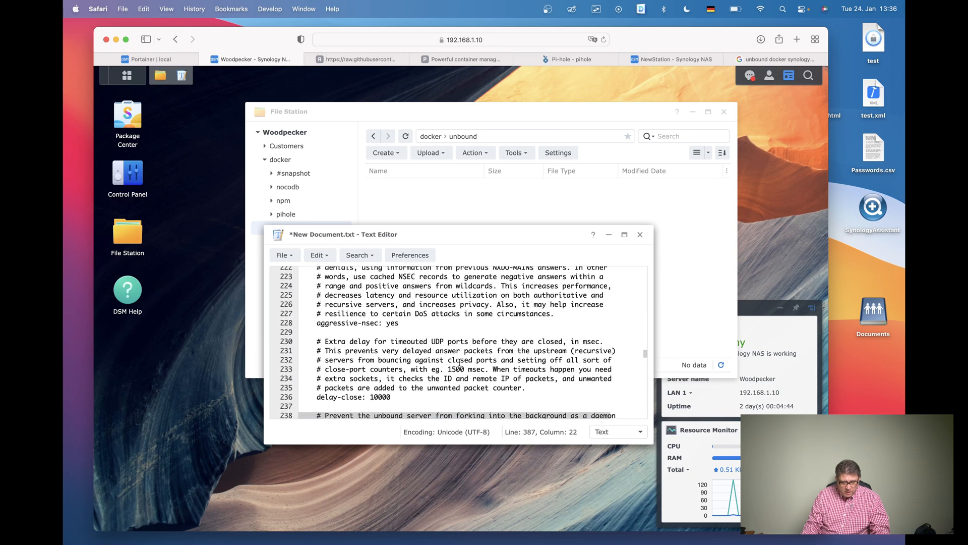
pyautogui.scroll(16, 460, 363)
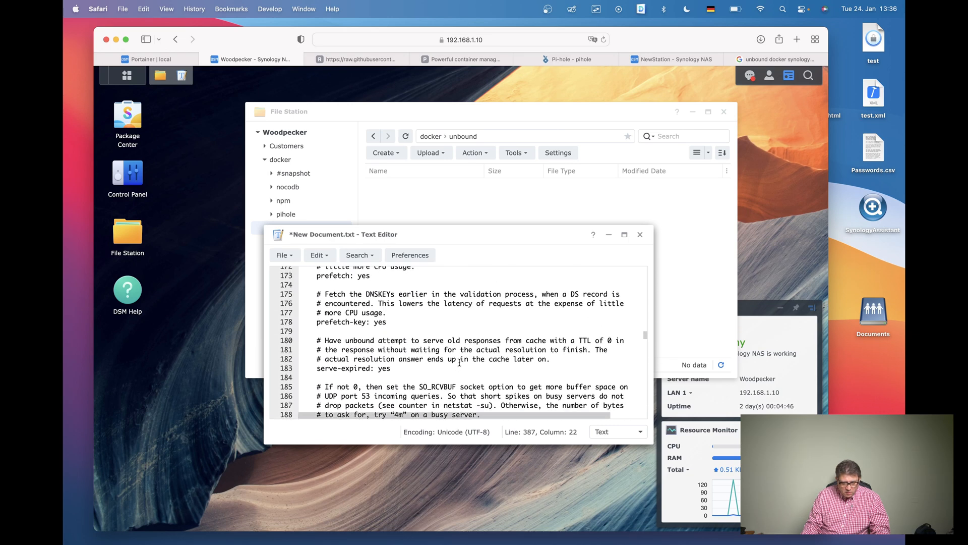
pyautogui.scroll(13, 460, 362)
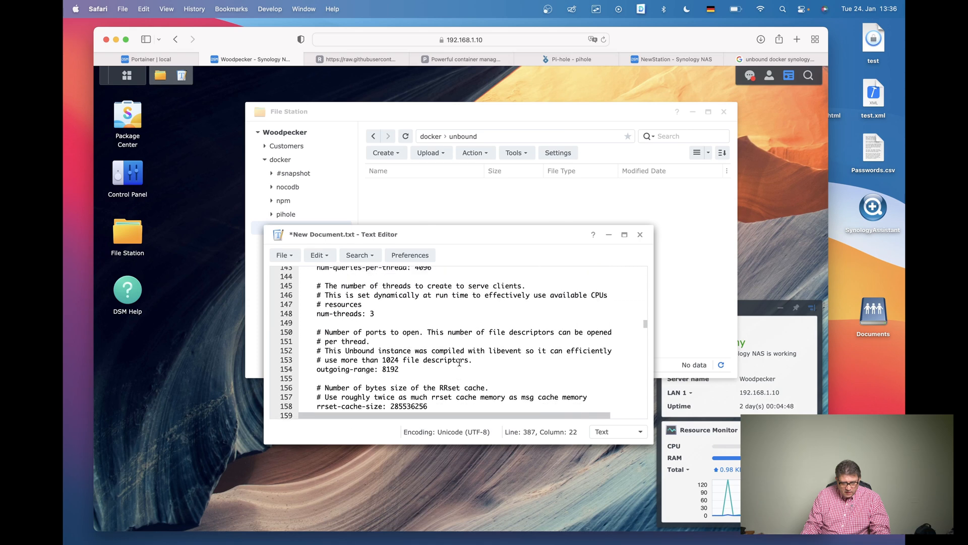
pyautogui.scroll(8, 459, 362)
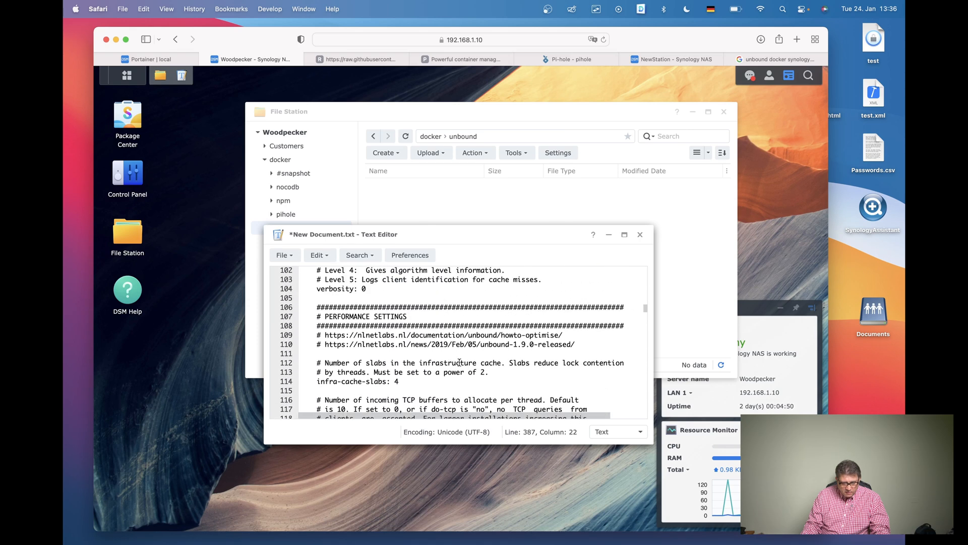
pyautogui.scroll(7, 459, 362)
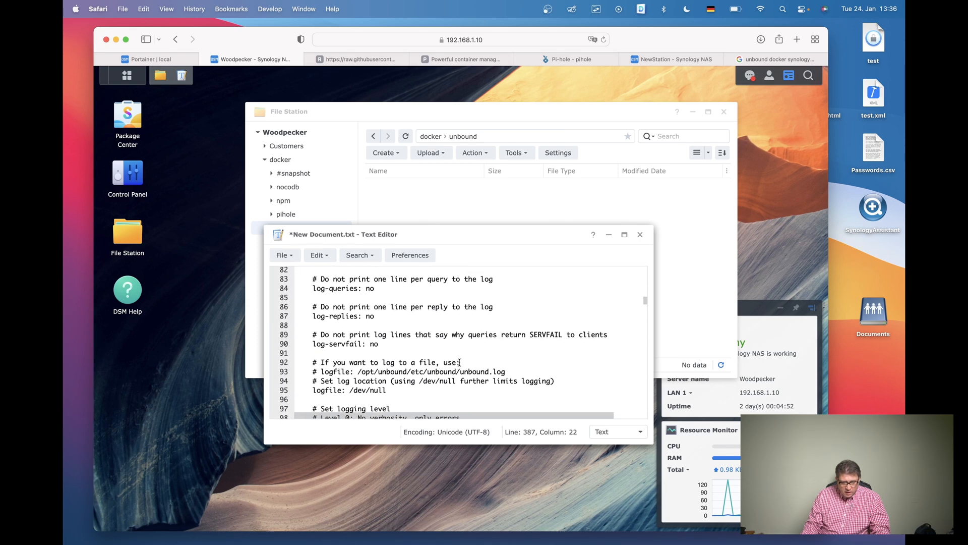
pyautogui.scroll(4, 459, 363)
pyautogui.scroll(-6, 459, 362)
pyautogui.scroll(-3, 460, 362)
pyautogui.scroll(1, 414, 343)
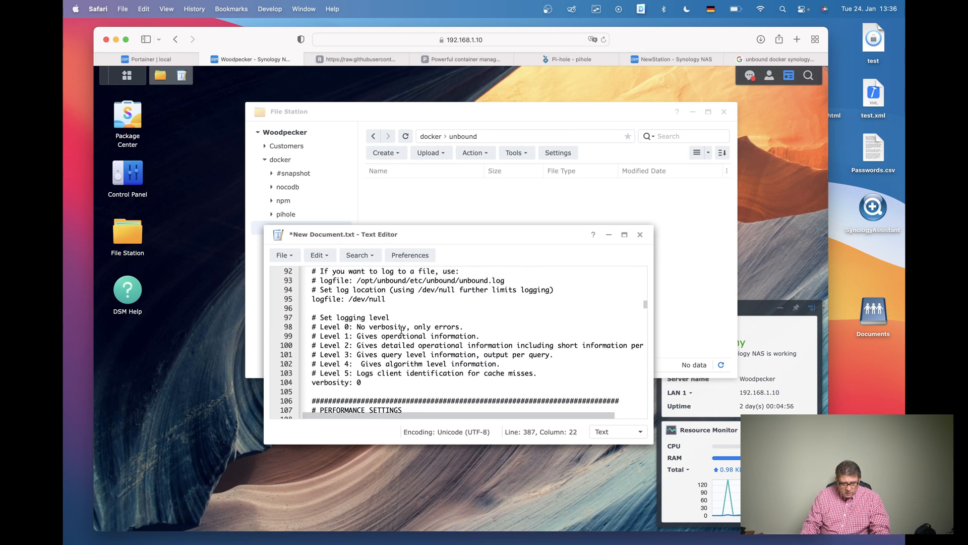
pyautogui.click(326, 280)
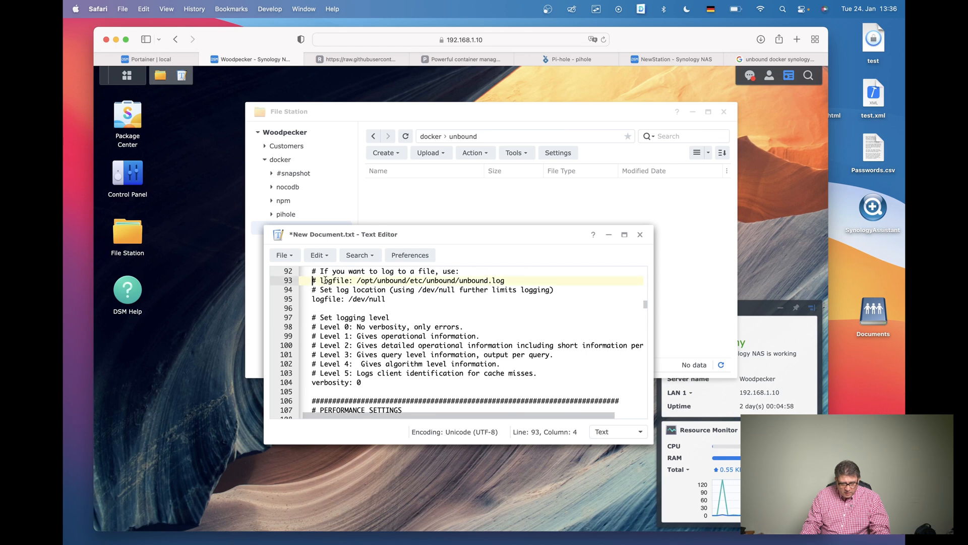
pyautogui.press('BackSpace')
pyautogui.press('BackSpace')
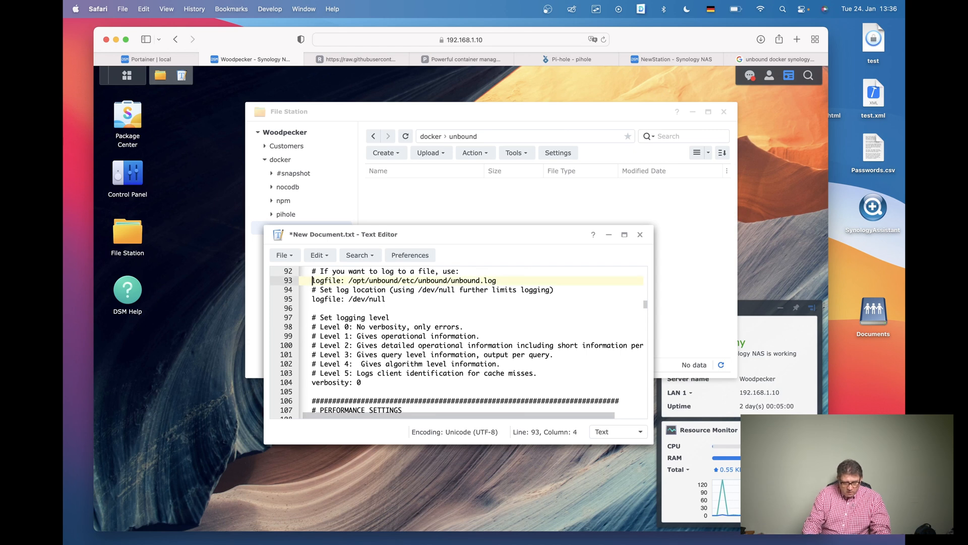
pyautogui.click(311, 298)
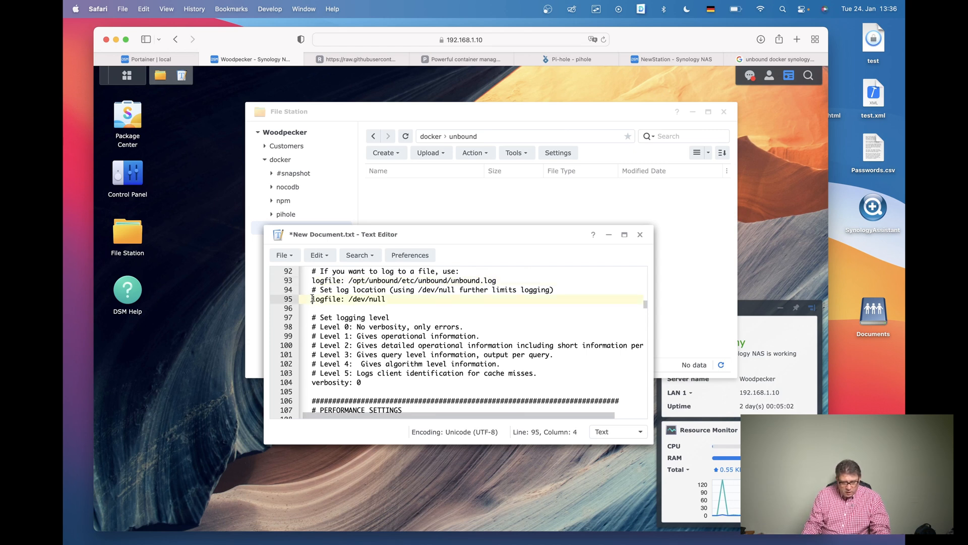
pyautogui.write('#')
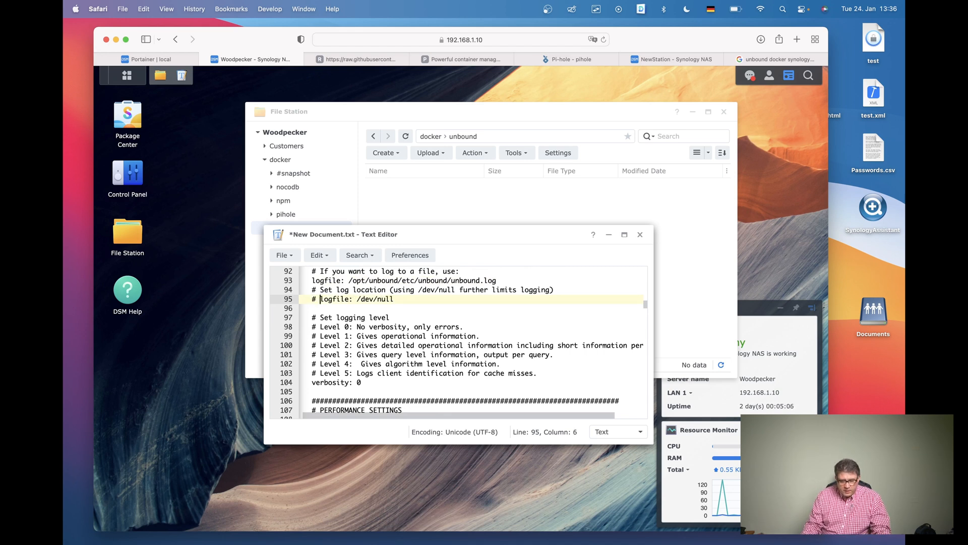
# Save the edited configuration as unbound.conf in the docker/unbound folder, with the file type set to All Files
pyautogui.click(291, 260)
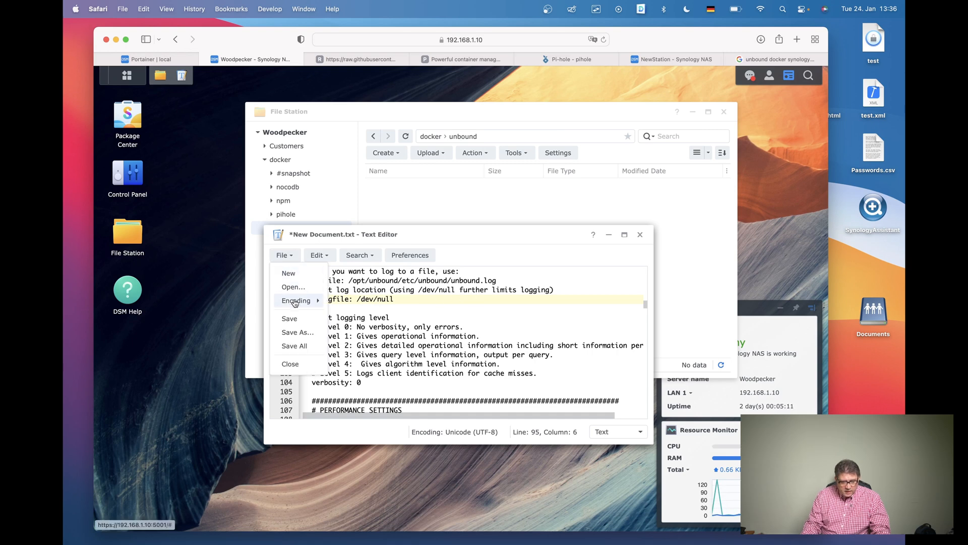
pyautogui.click(291, 334)
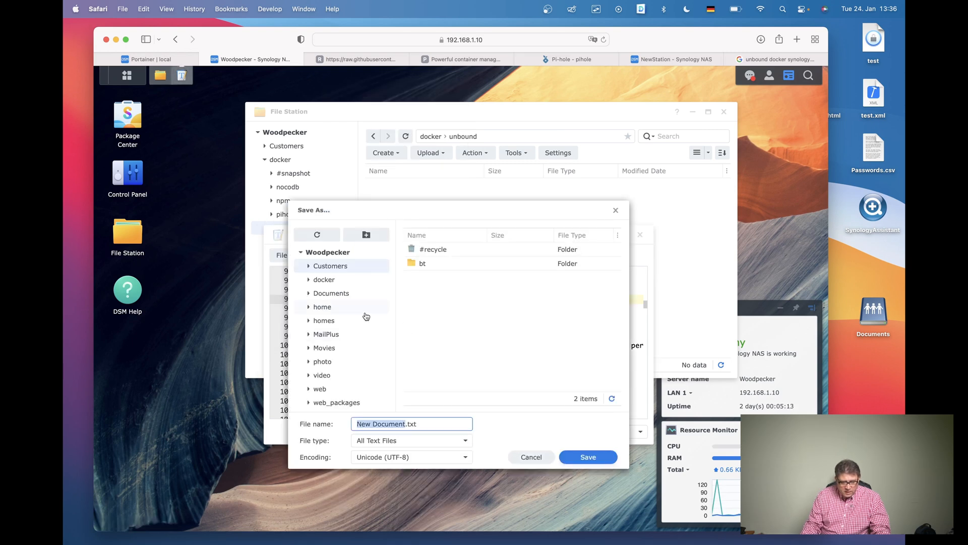
pyautogui.click(324, 280)
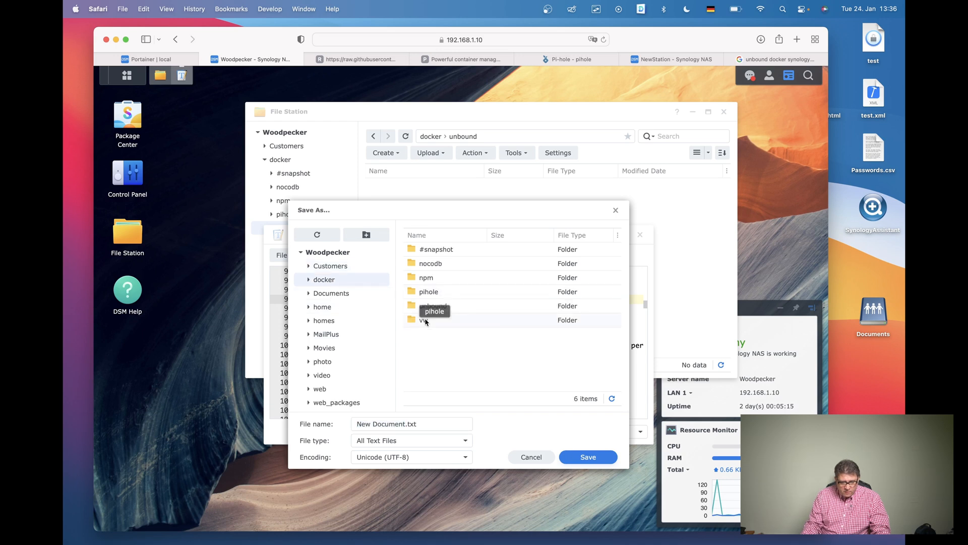
pyautogui.doubleClick(433, 306)
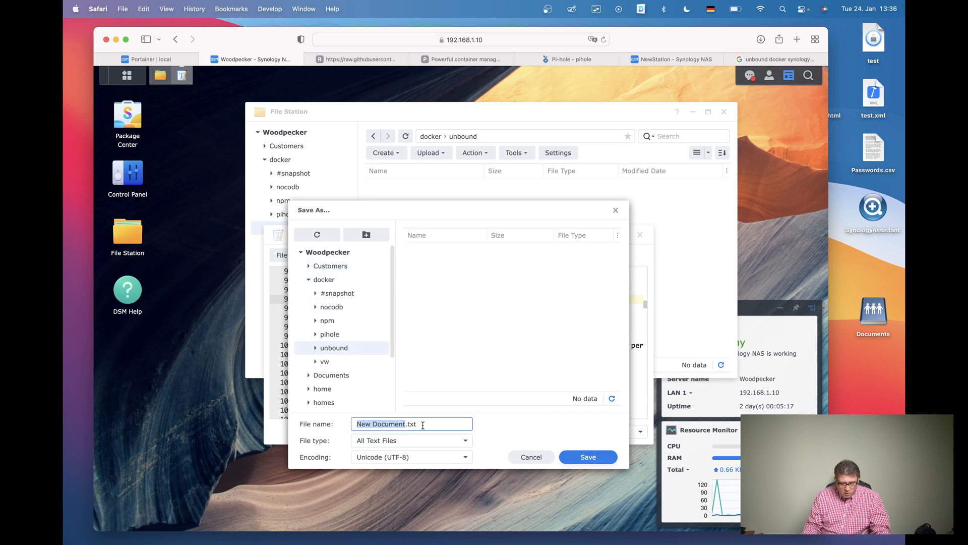
pyautogui.click(413, 445)
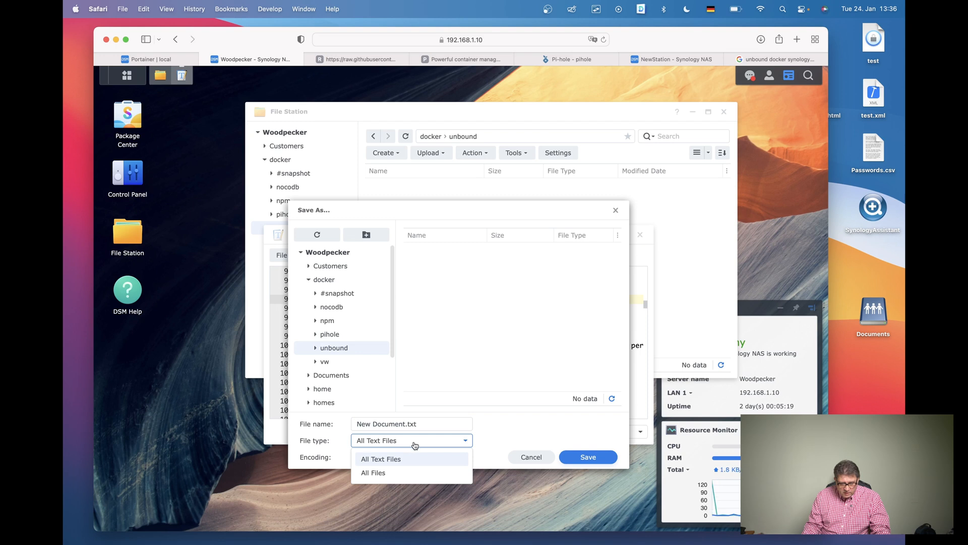
pyautogui.click(384, 473)
pyautogui.moveTo(435, 423); pyautogui.dragTo(337, 422)
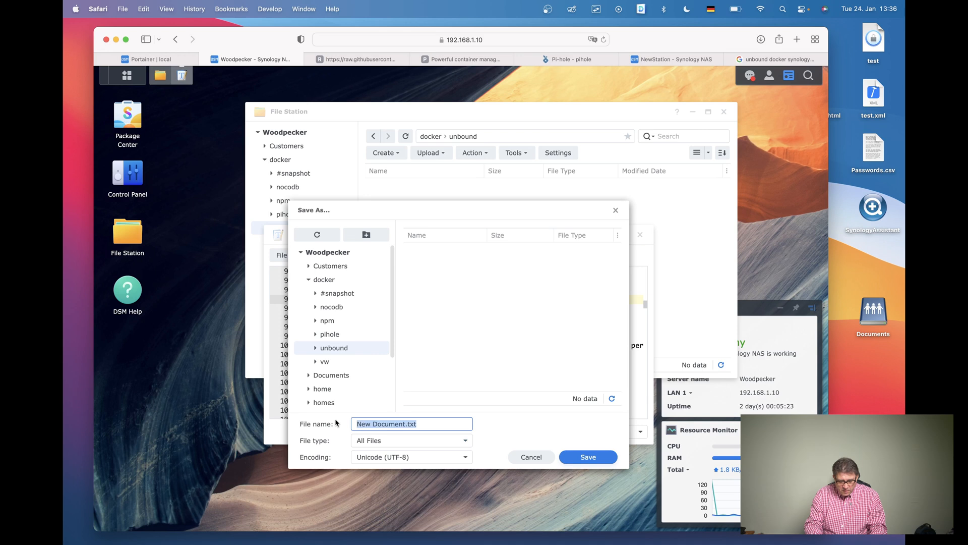
pyautogui.write('unbound.conf')
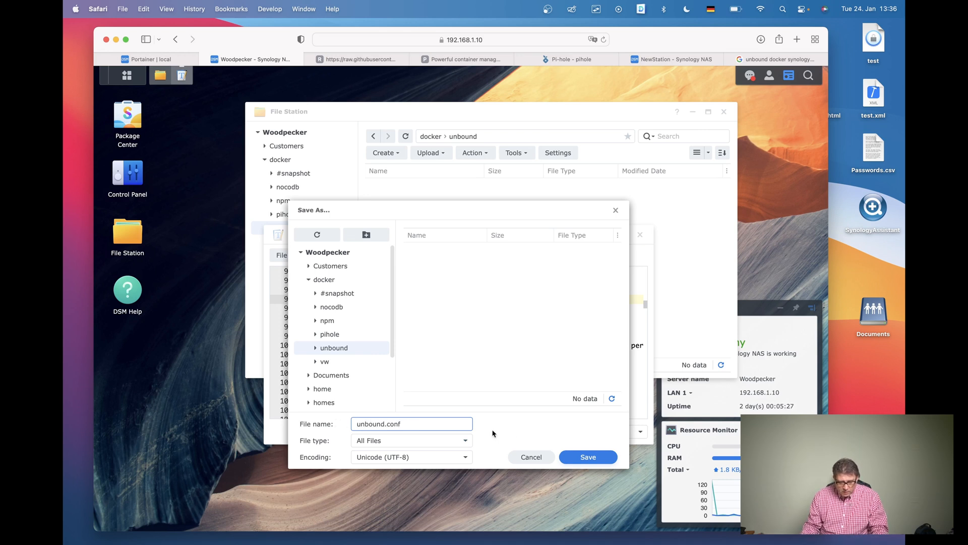
pyautogui.click(581, 457)
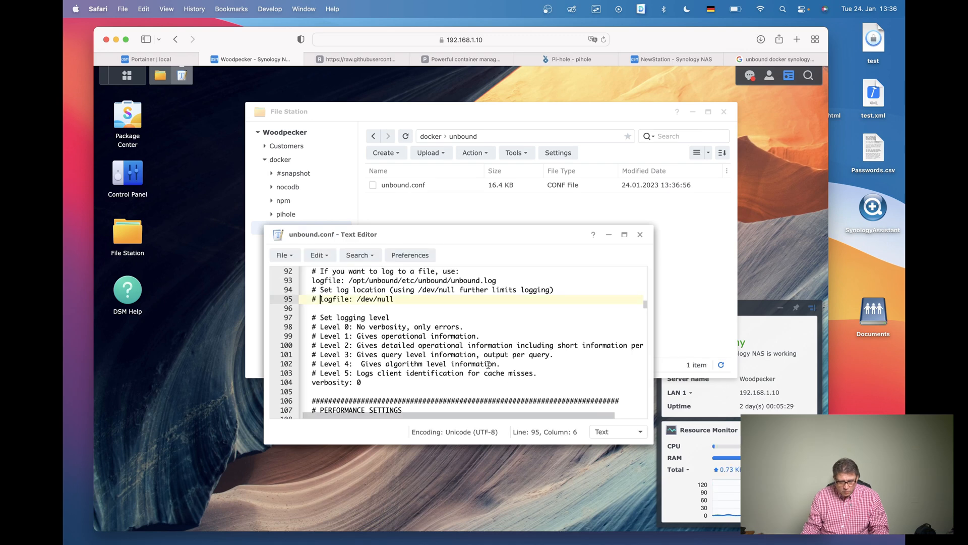
# Create a new empty document and save it as unbound.log in the docker/unbound folder, accepting the encoding warning
pyautogui.click(286, 256)
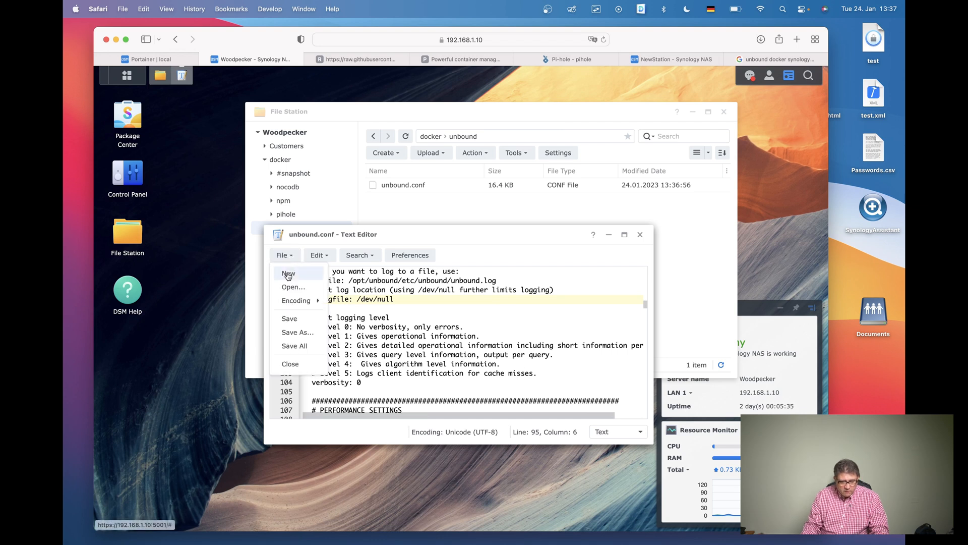
pyautogui.click(288, 274)
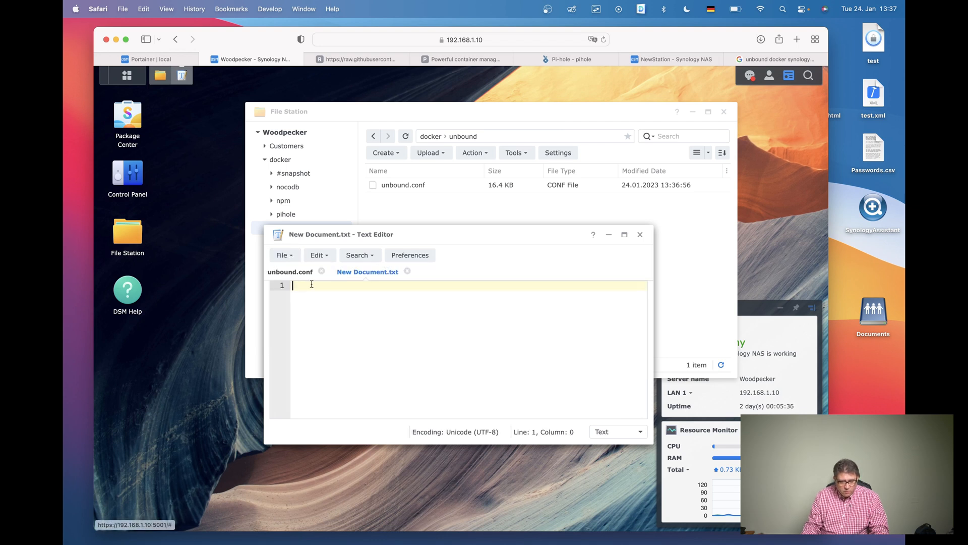
pyautogui.click(286, 255)
pyautogui.click(297, 333)
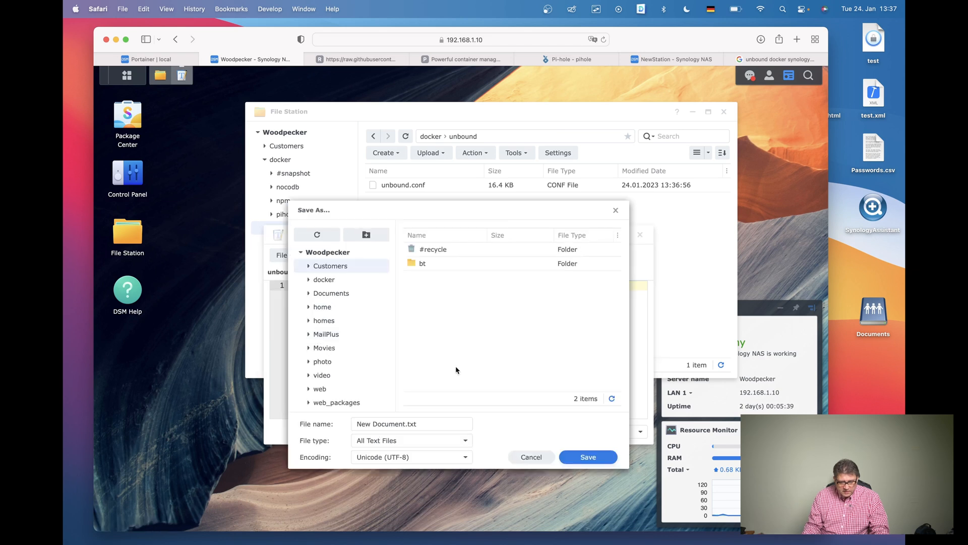
pyautogui.click(324, 279)
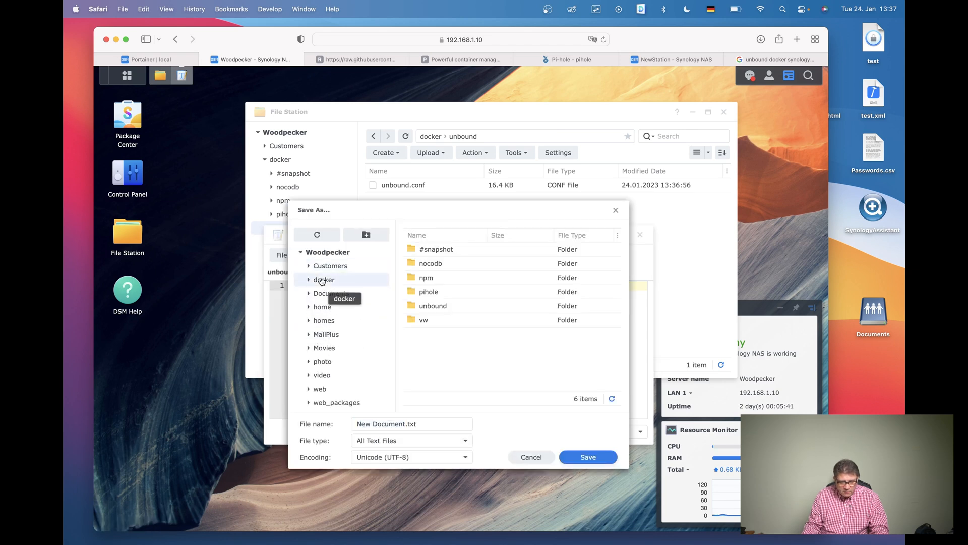
pyautogui.doubleClick(434, 306)
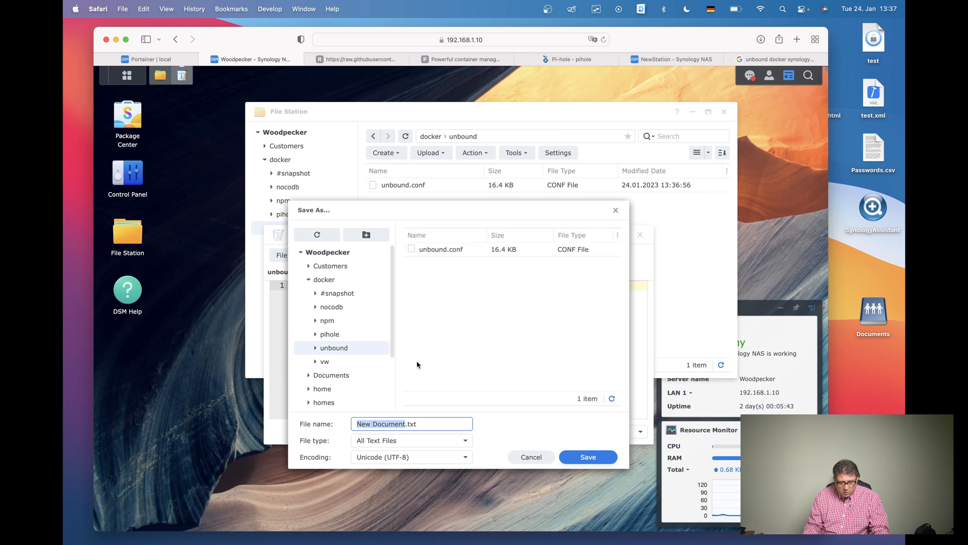
pyautogui.moveTo(428, 422); pyautogui.dragTo(351, 424)
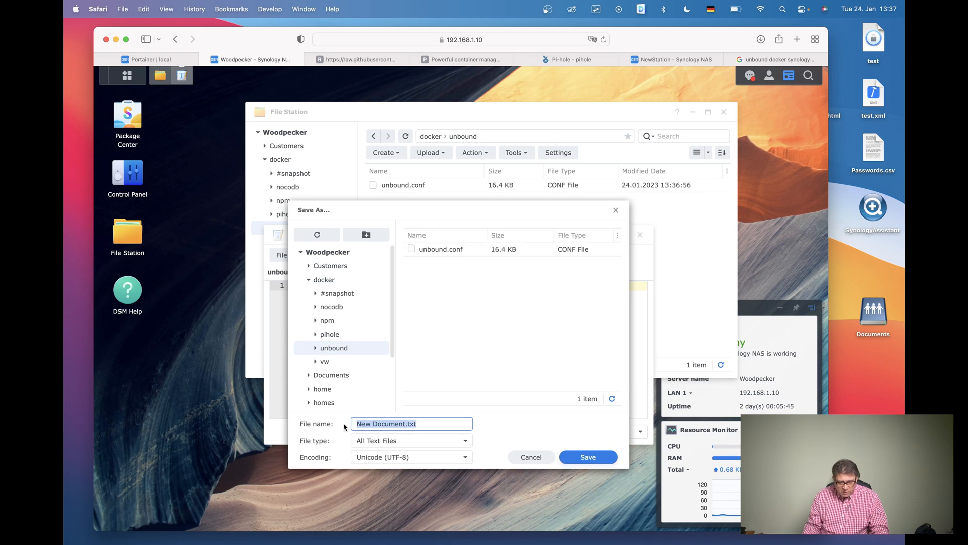
pyautogui.write('unbound.log')
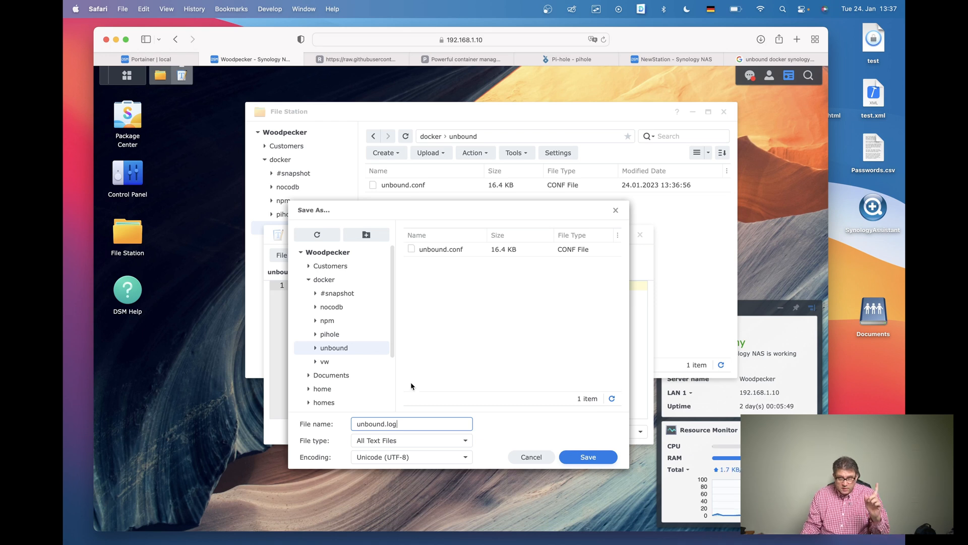
pyautogui.click(595, 459)
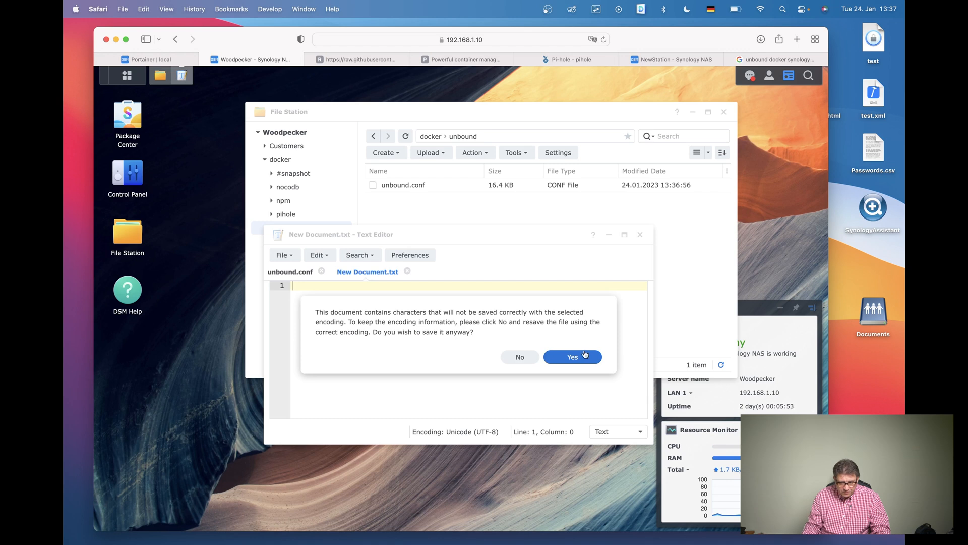
pyautogui.click(576, 357)
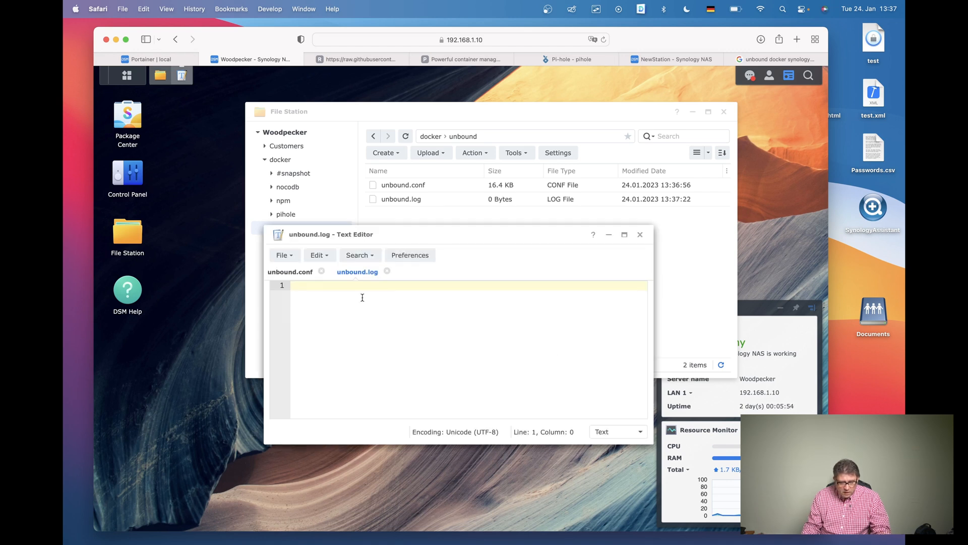
# Create another empty document and save it as a-records.conf in the docker/unbound folder, accepting the encoding warning
pyautogui.click(283, 254)
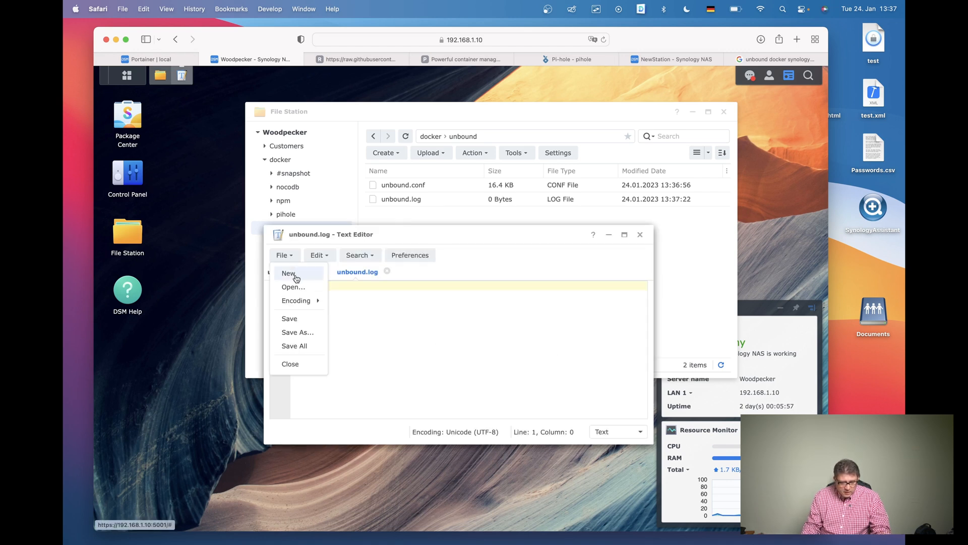
pyautogui.click(295, 277)
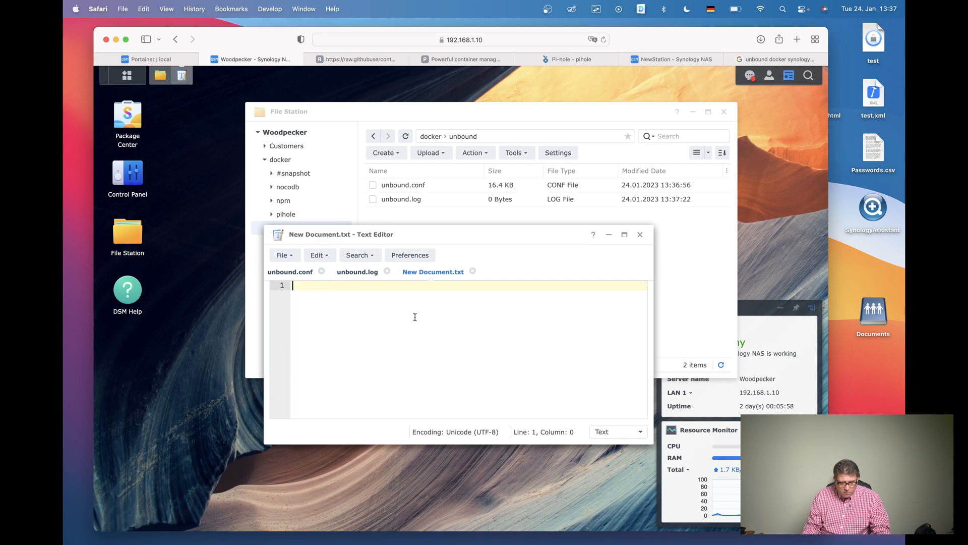
pyautogui.click(283, 256)
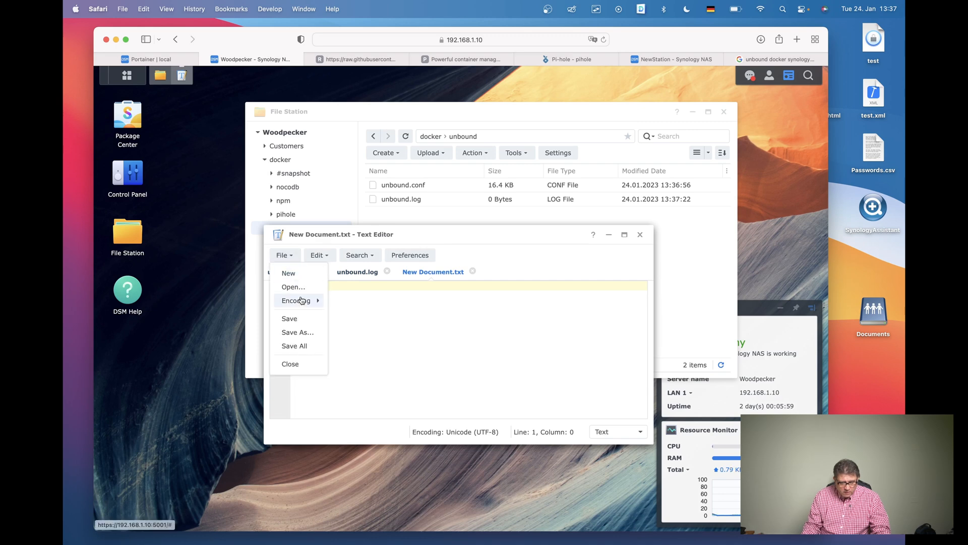
pyautogui.click(301, 333)
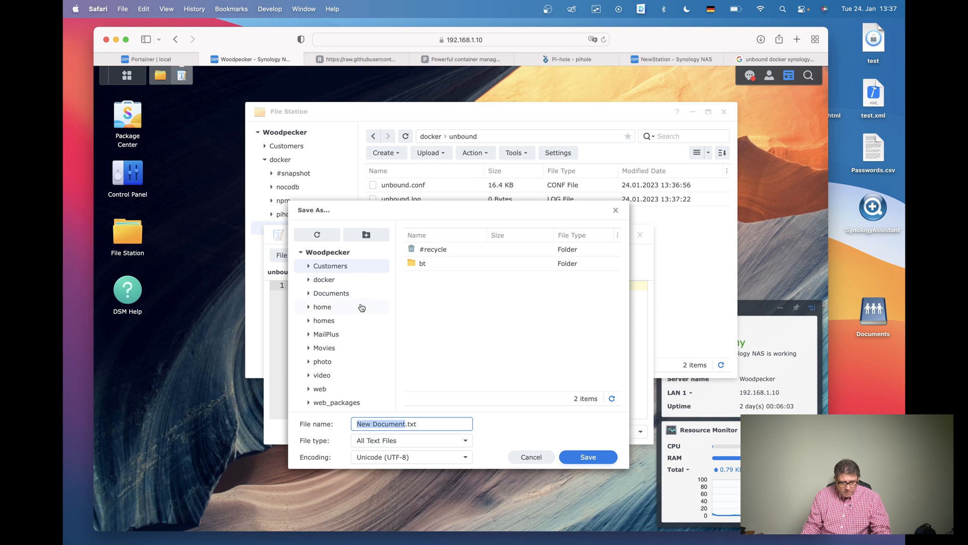
pyautogui.click(330, 286)
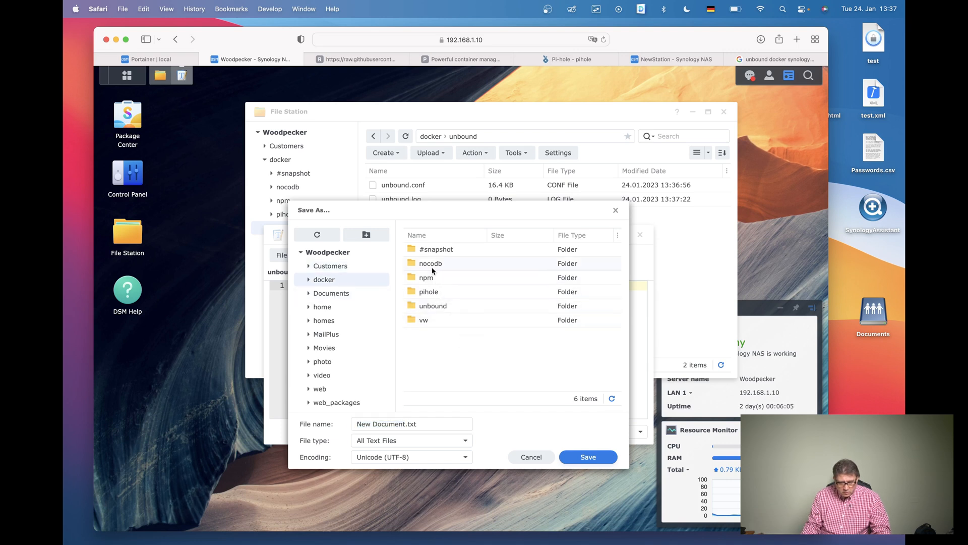
pyautogui.doubleClick(435, 306)
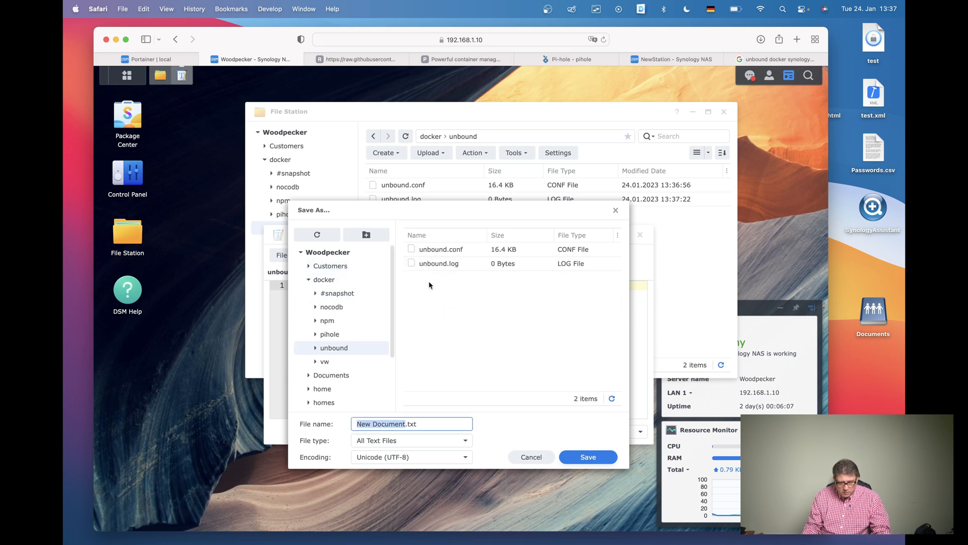
pyautogui.press('super+a')
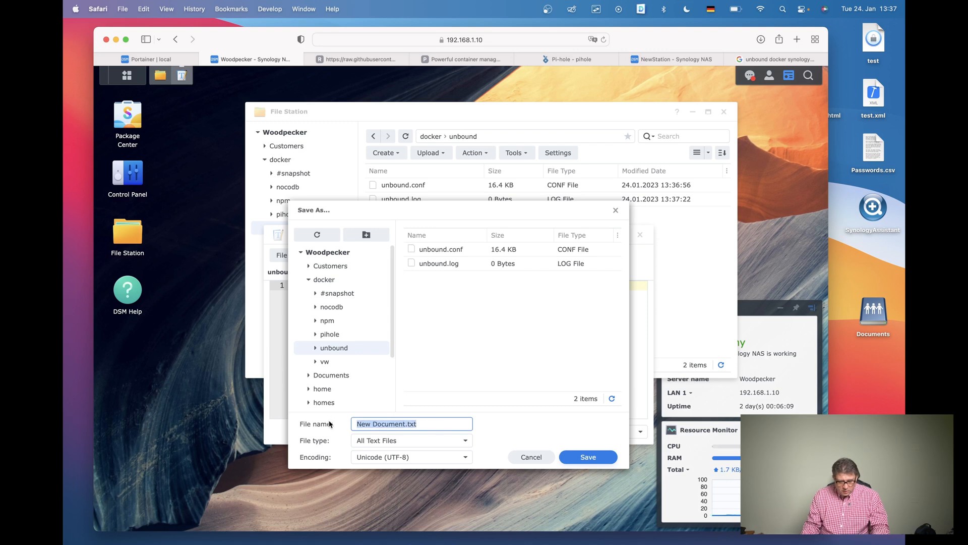
pyautogui.write('a-record')
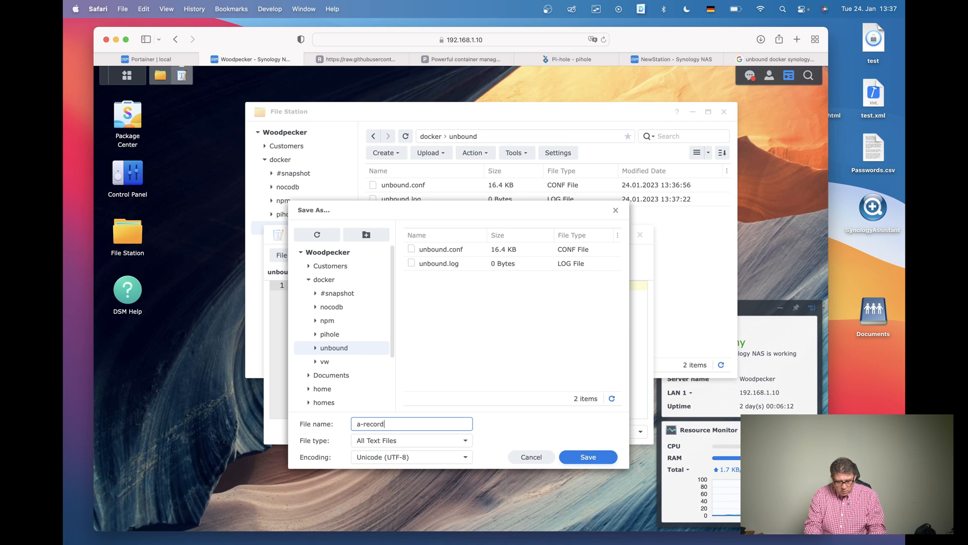
pyautogui.write('s.con')
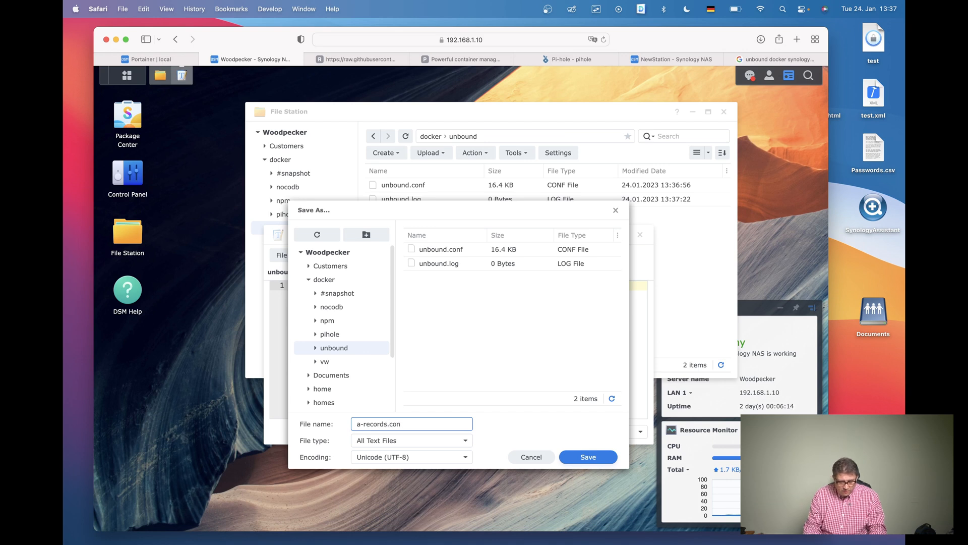
pyautogui.write('d')
pyautogui.press('BackSpace')
pyautogui.write('f')
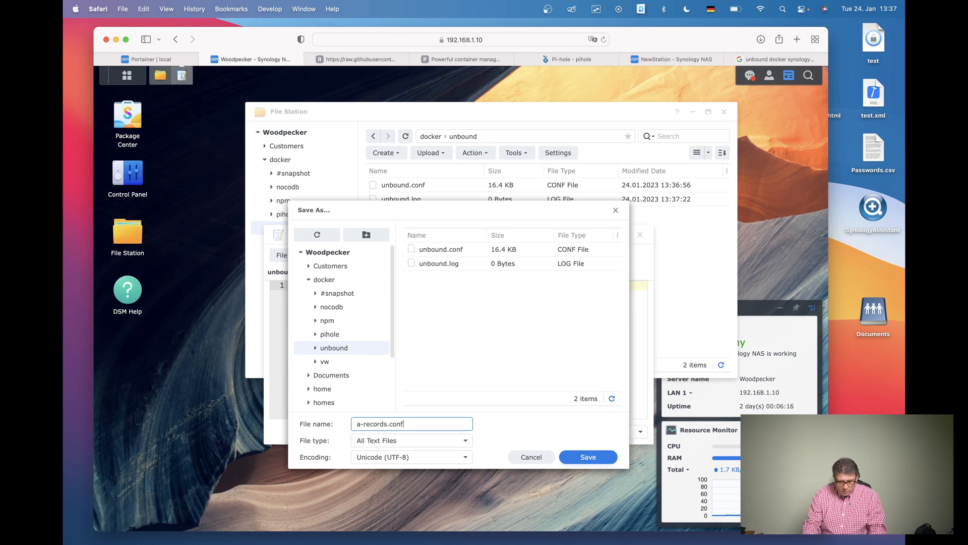
pyautogui.click(567, 460)
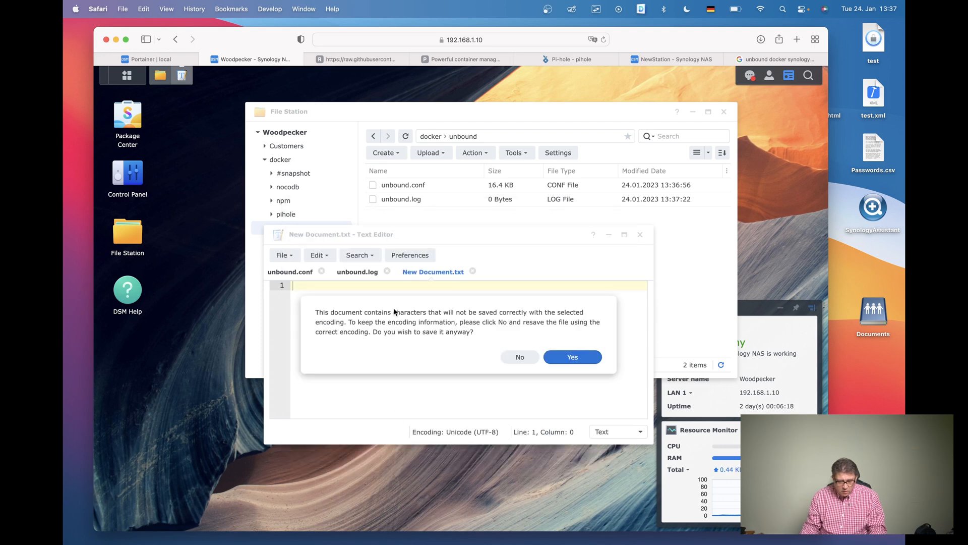
pyautogui.click(575, 358)
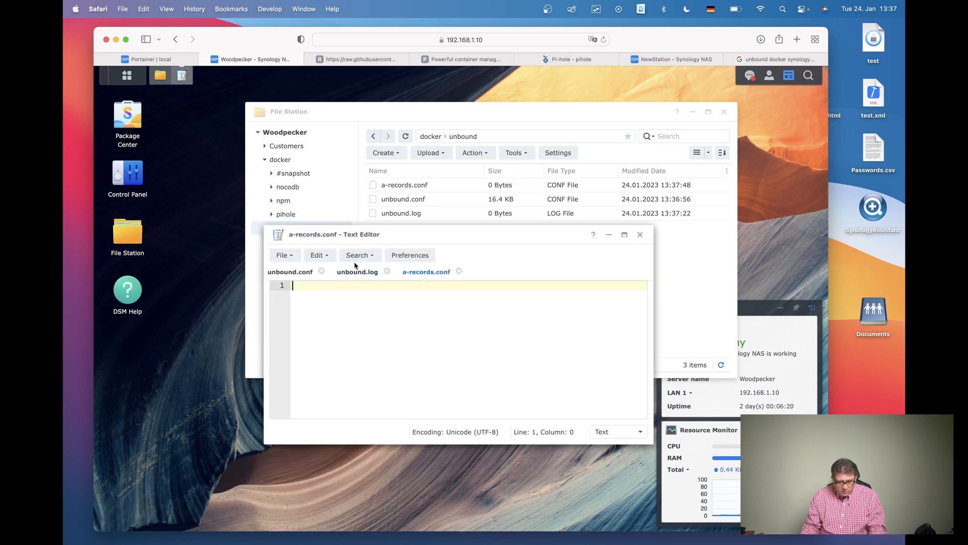
# Save a copy of the empty a-records.conf as srv-records.conf in the same docker/unbound folder, accepting the encoding warning
pyautogui.click(284, 255)
pyautogui.click(289, 333)
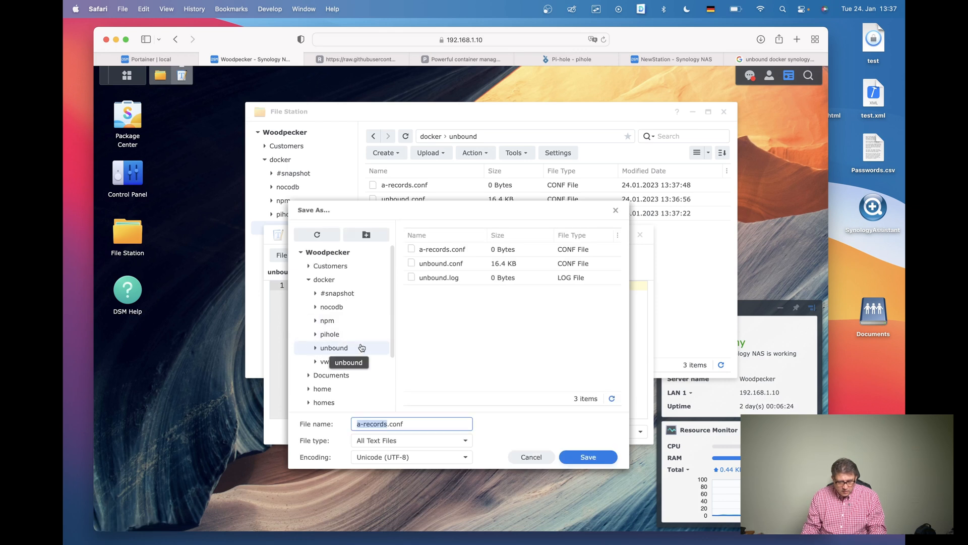
pyautogui.click(360, 424)
pyautogui.press('BackSpace')
pyautogui.write('sr')
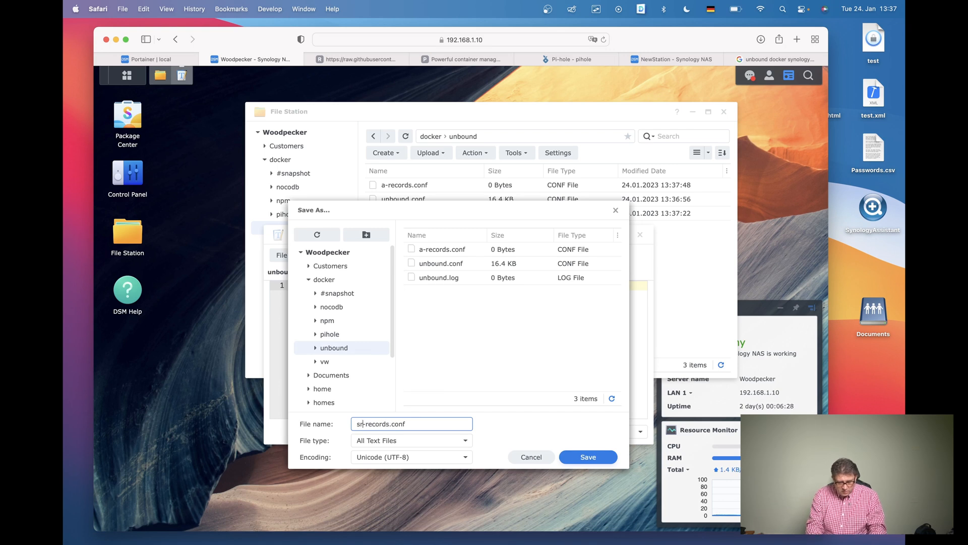
pyautogui.write('rv')
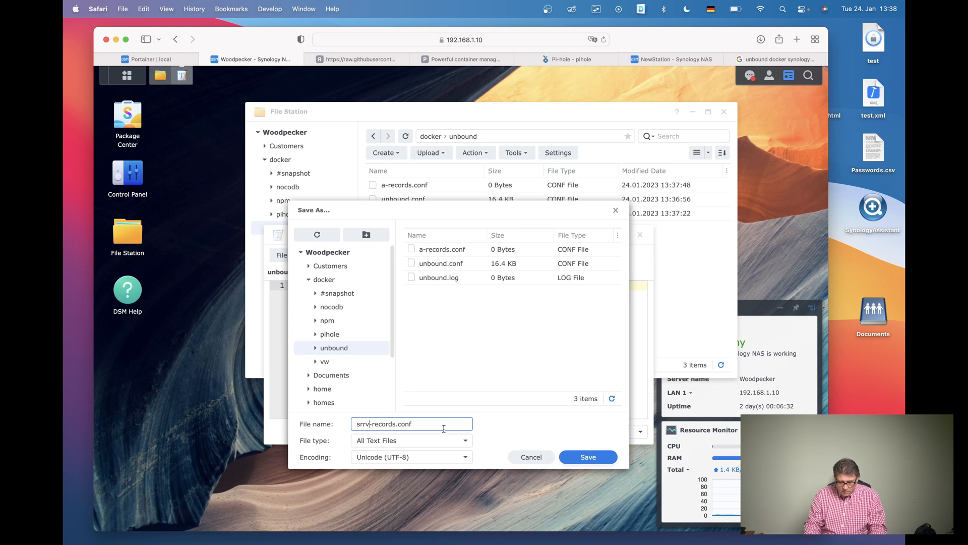
pyautogui.press('BackSpace')
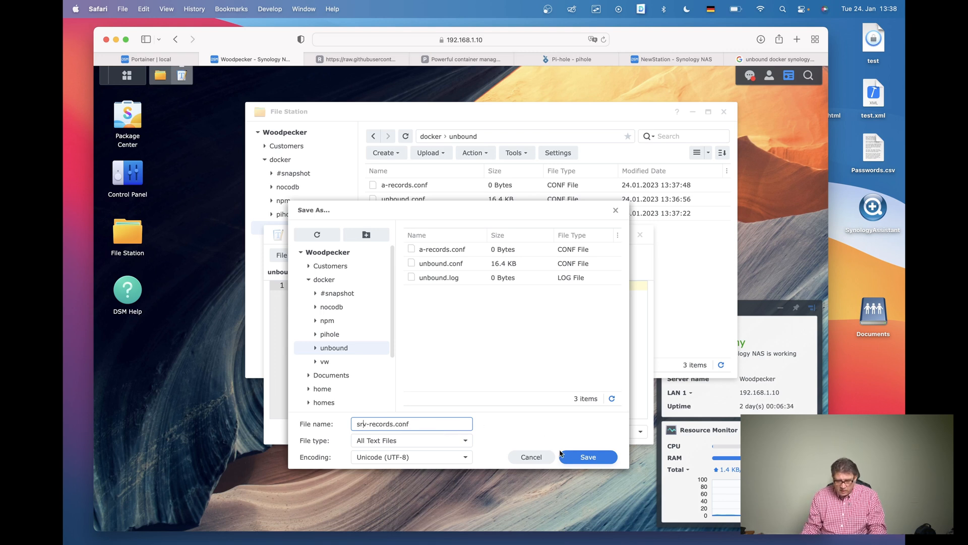
pyautogui.click(581, 458)
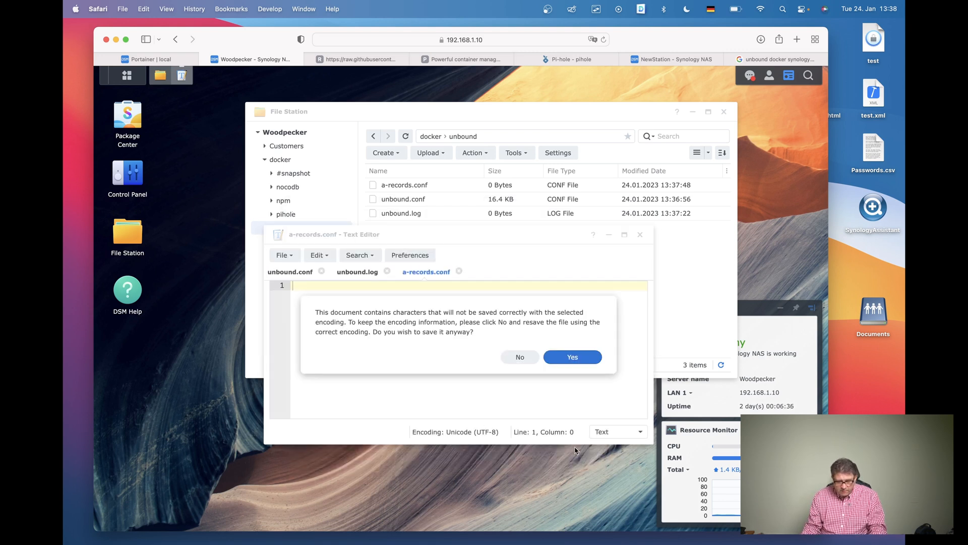
pyautogui.click(578, 359)
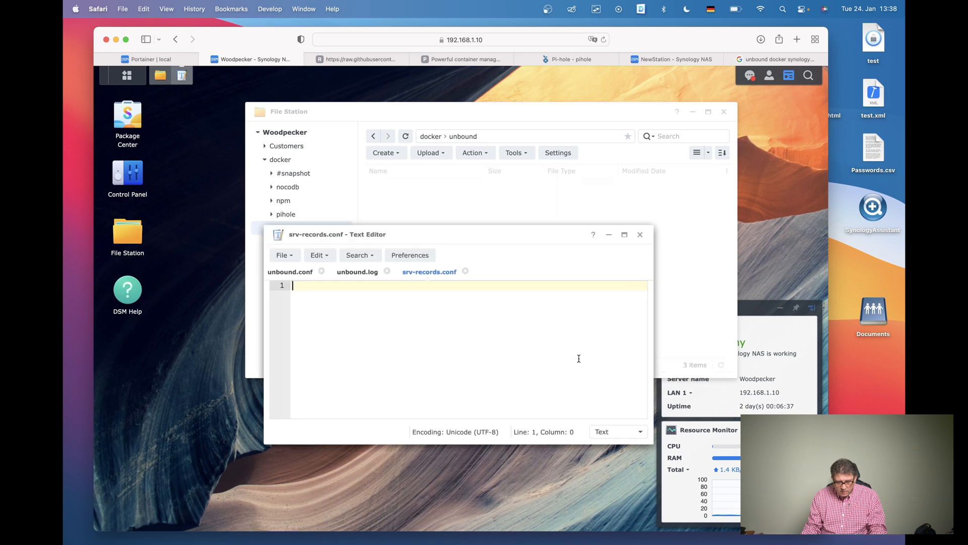
# Close the text editor and add a permission entry for the docker/unbound folder that allows Everyone Read and Write access
pyautogui.click(640, 234)
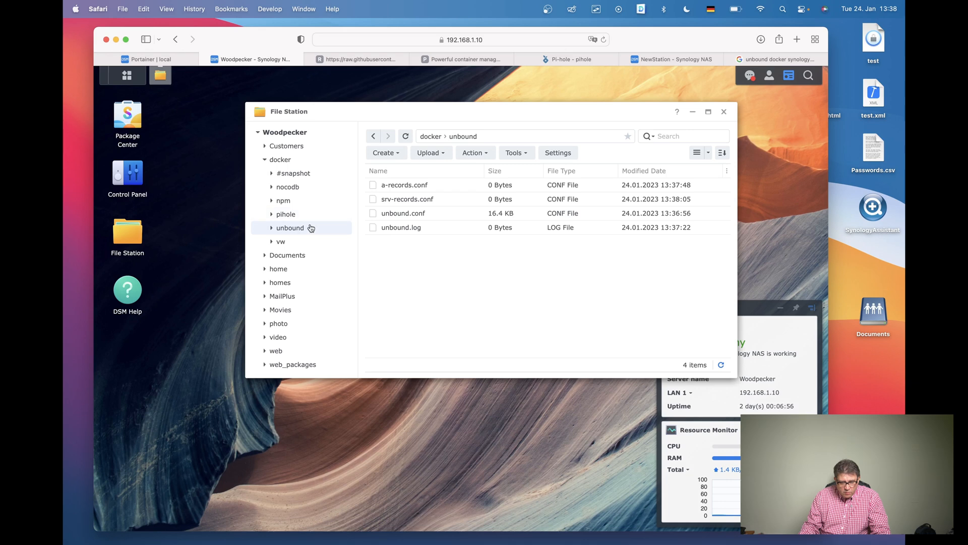
pyautogui.rightClick(330, 231)
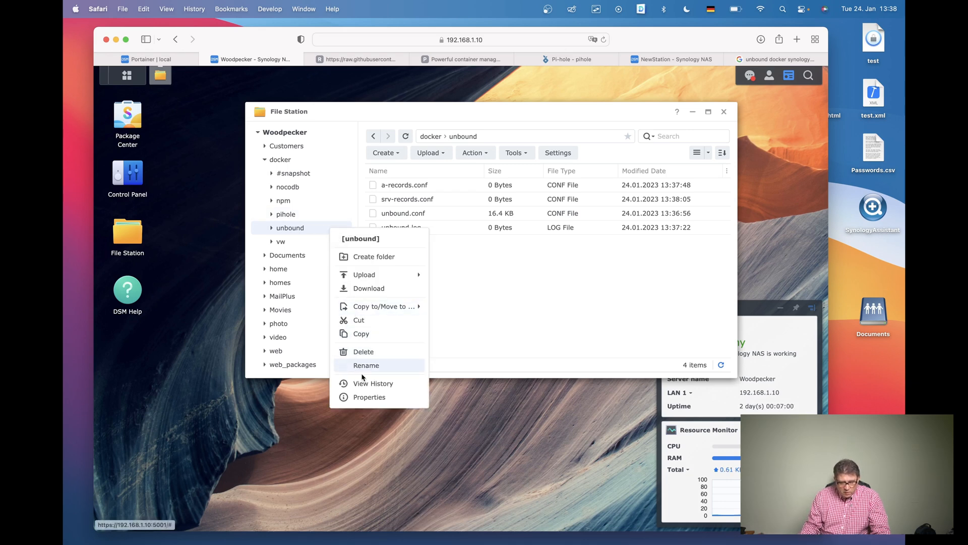
pyautogui.click(369, 404)
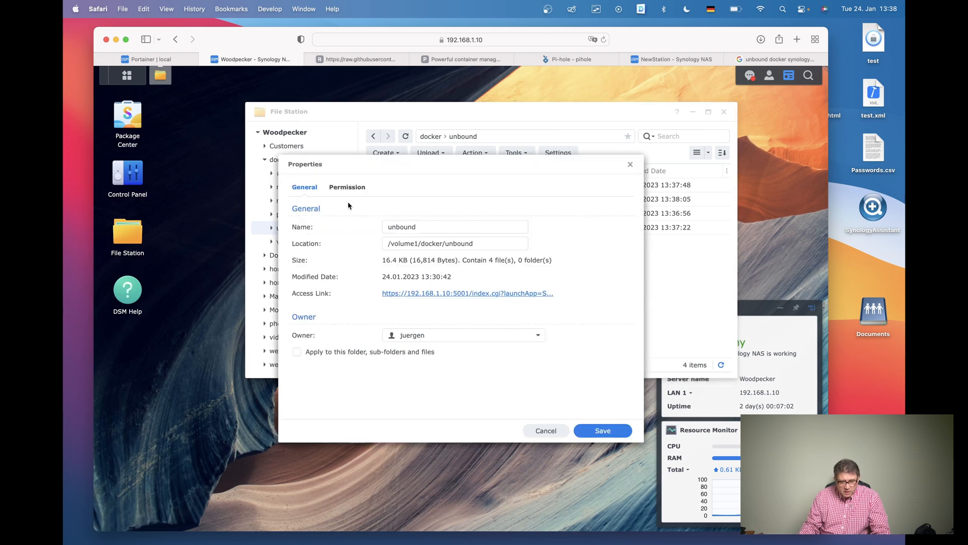
pyautogui.click(348, 188)
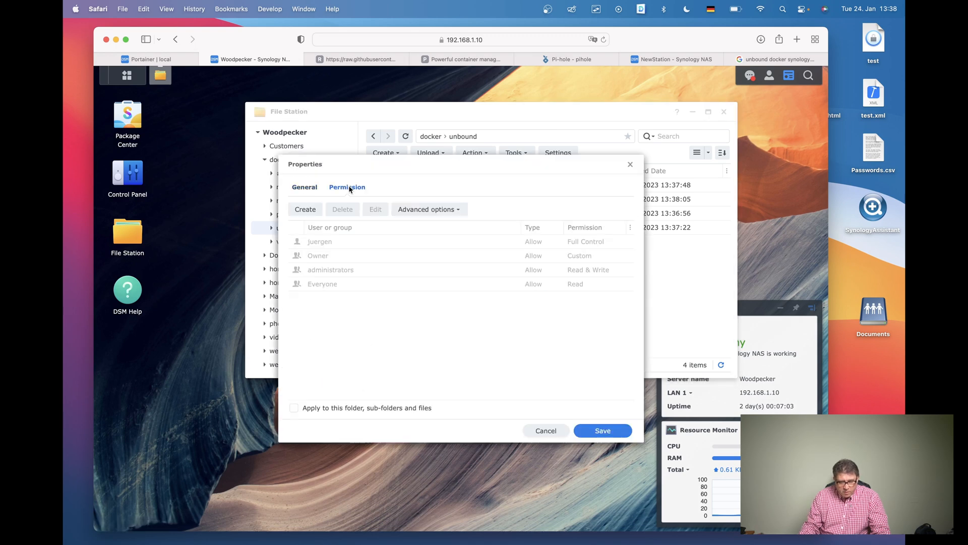
pyautogui.click(306, 209)
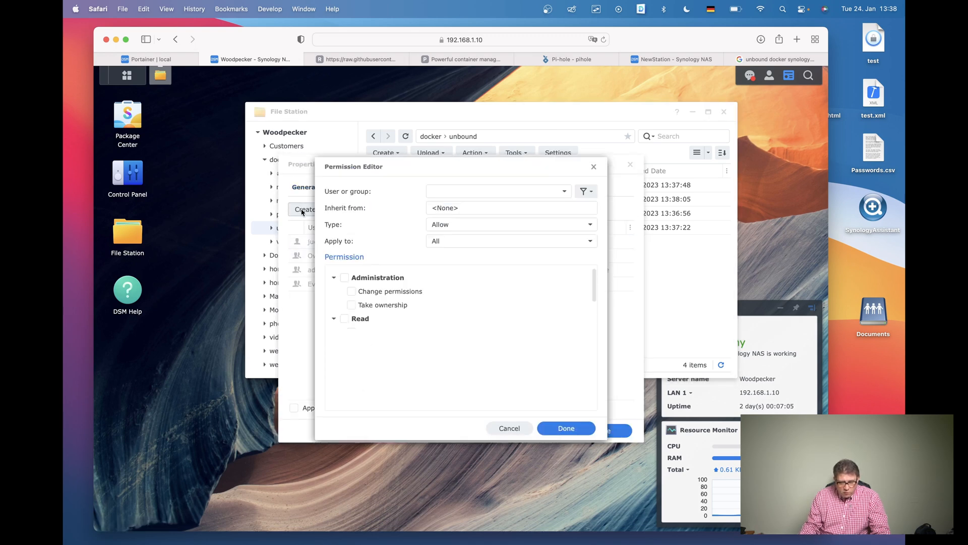
pyautogui.click(569, 195)
pyautogui.click(465, 226)
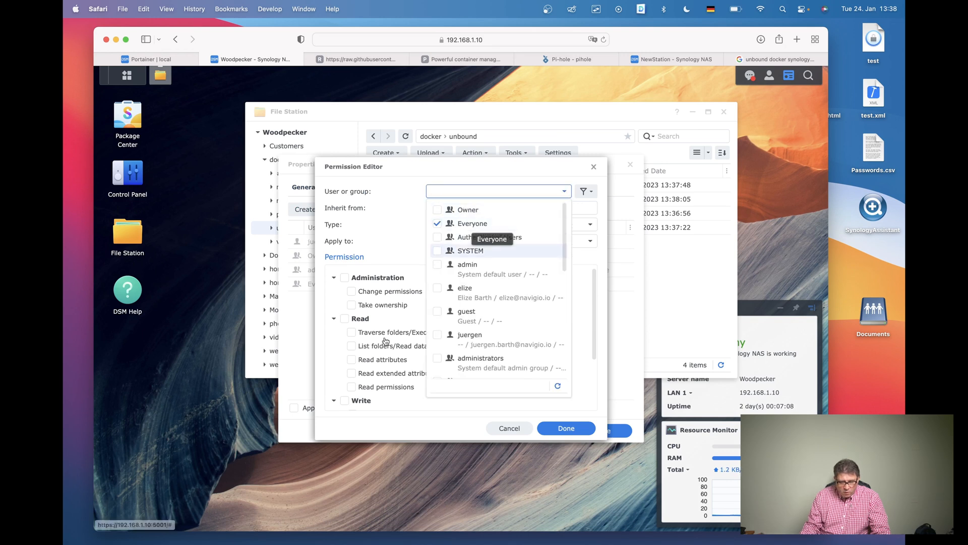
pyautogui.click(344, 319)
pyautogui.click(345, 401)
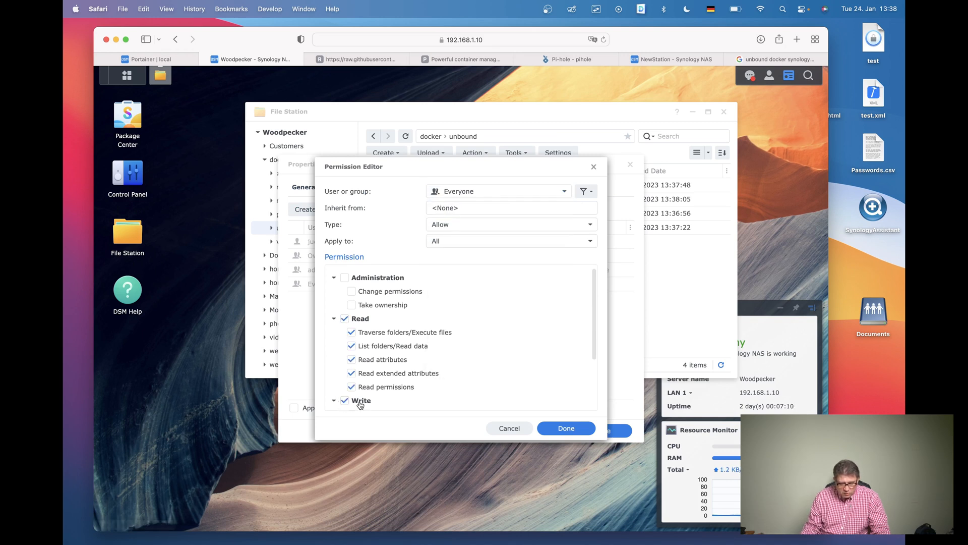
pyautogui.click(567, 430)
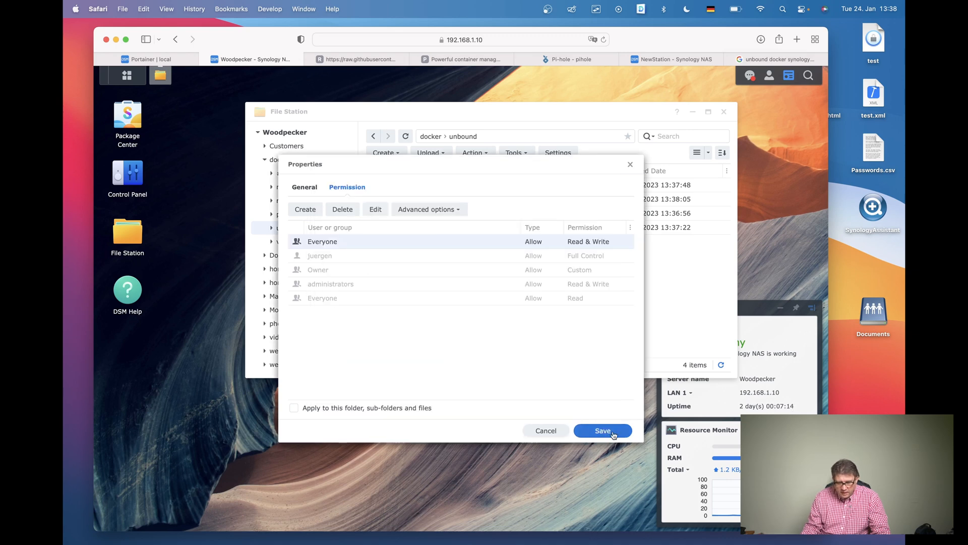
pyautogui.click(614, 435)
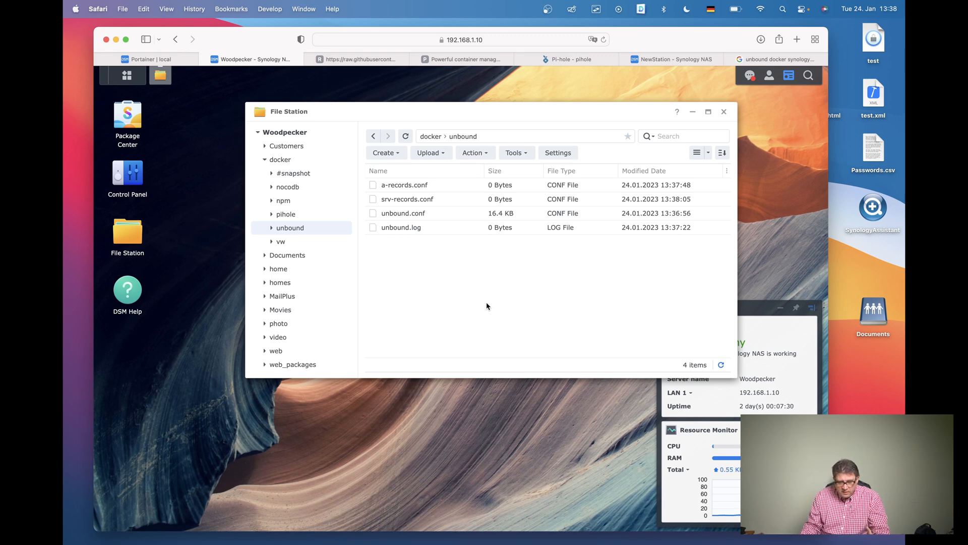
# Switch to Portainer and start a new container named unbound using the Docker Hub image mvance/unbound
pyautogui.click(162, 63)
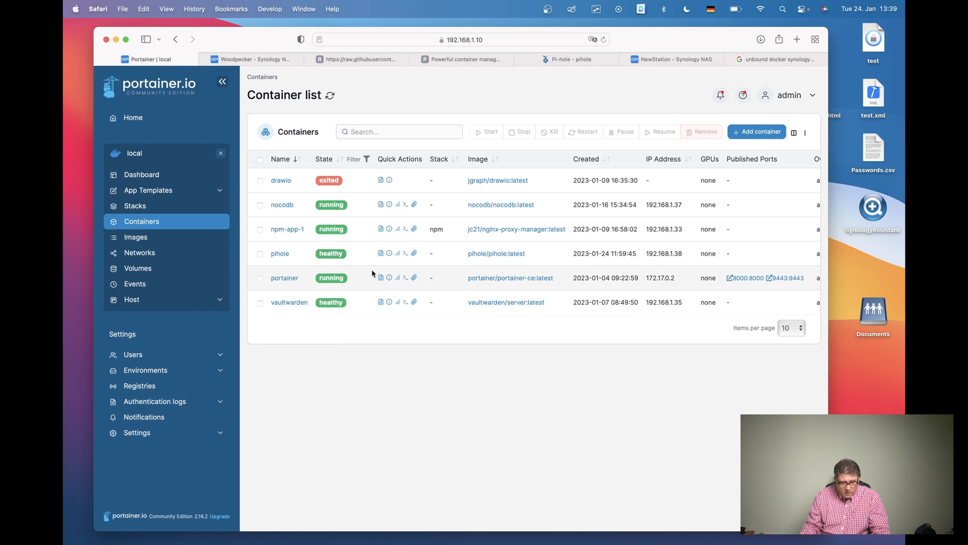
pyautogui.click(754, 133)
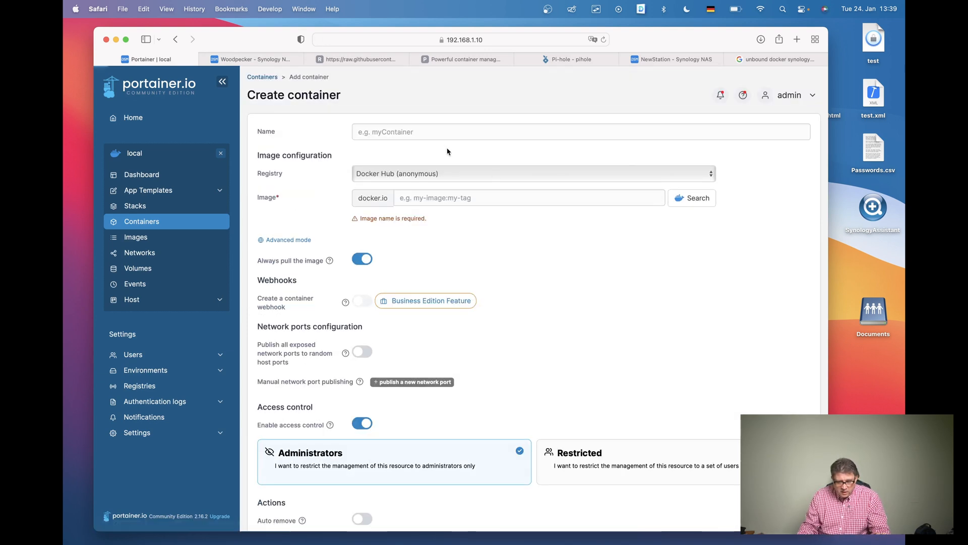
pyautogui.click(451, 132)
pyautogui.write('unbound')
pyautogui.click(427, 198)
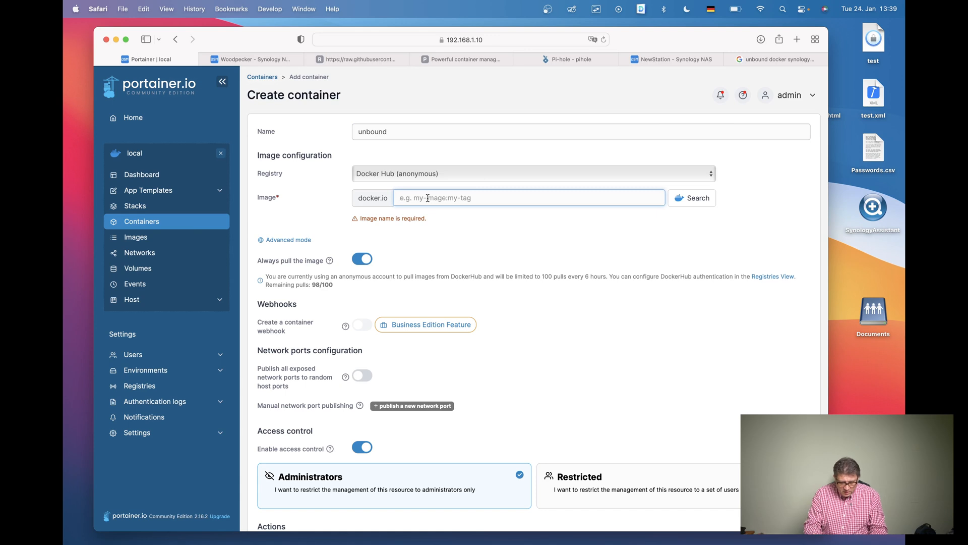
pyautogui.write('mvance/unboub')
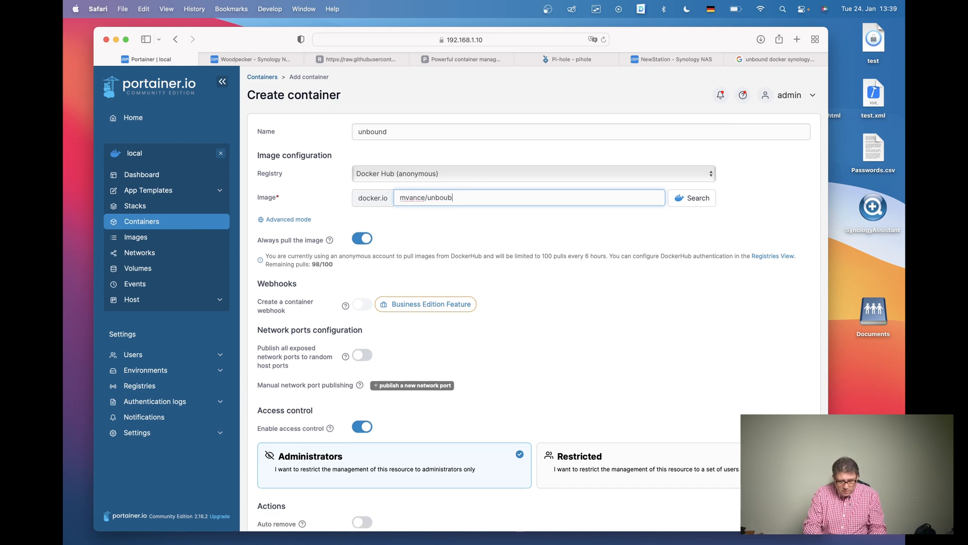
pyautogui.press('BackSpace')
pyautogui.press('BackSpace')
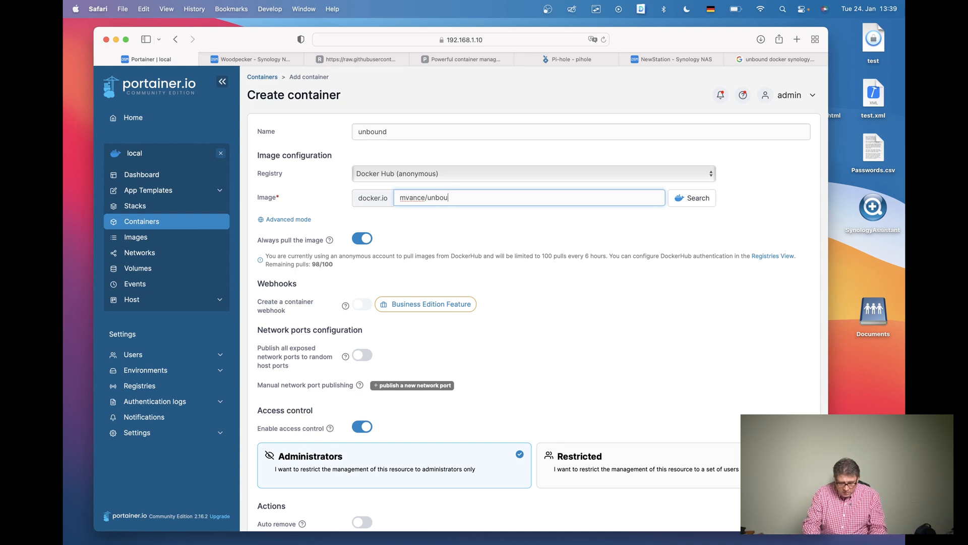
# Publish host port 53 to container port 53 over TCP
pyautogui.scroll(-4, 505, 227)
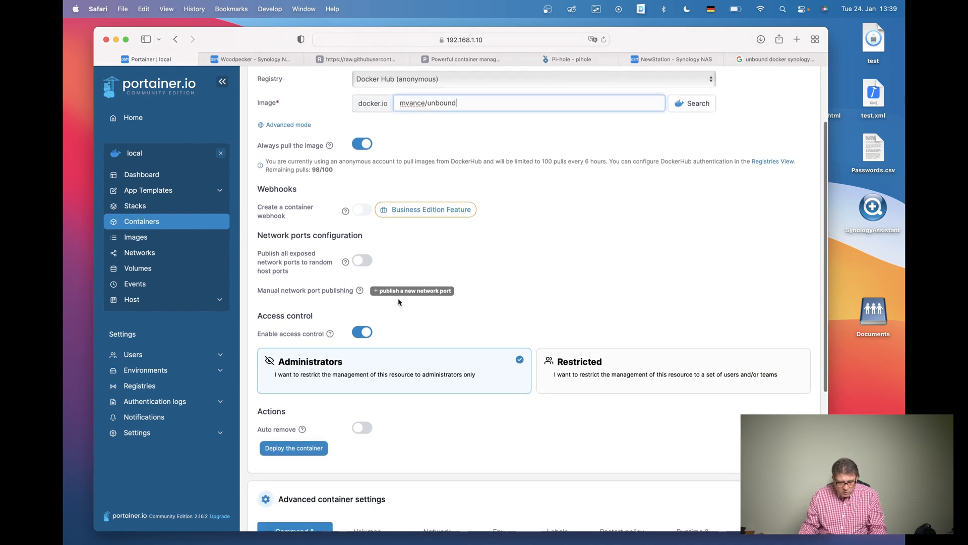
pyautogui.click(407, 291)
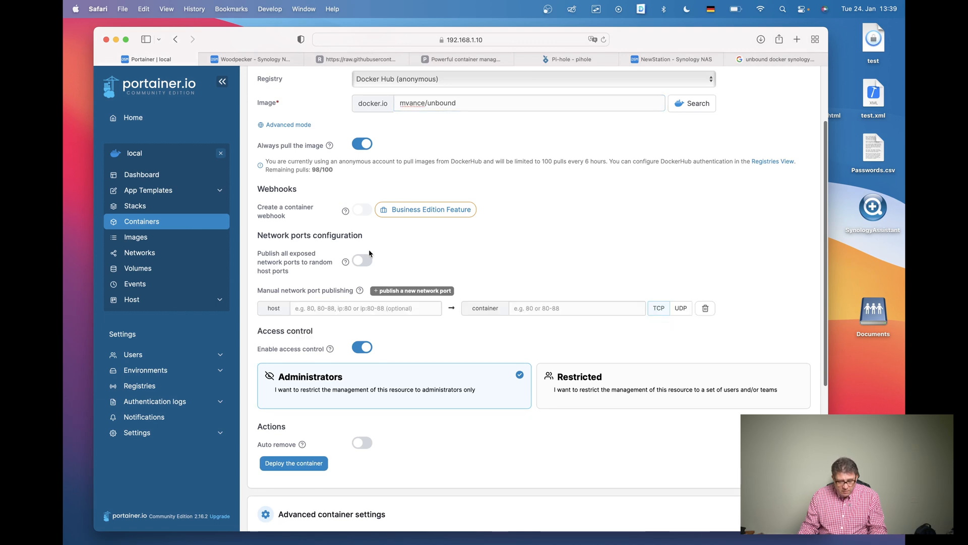
pyautogui.click(365, 305)
pyautogui.write('53')
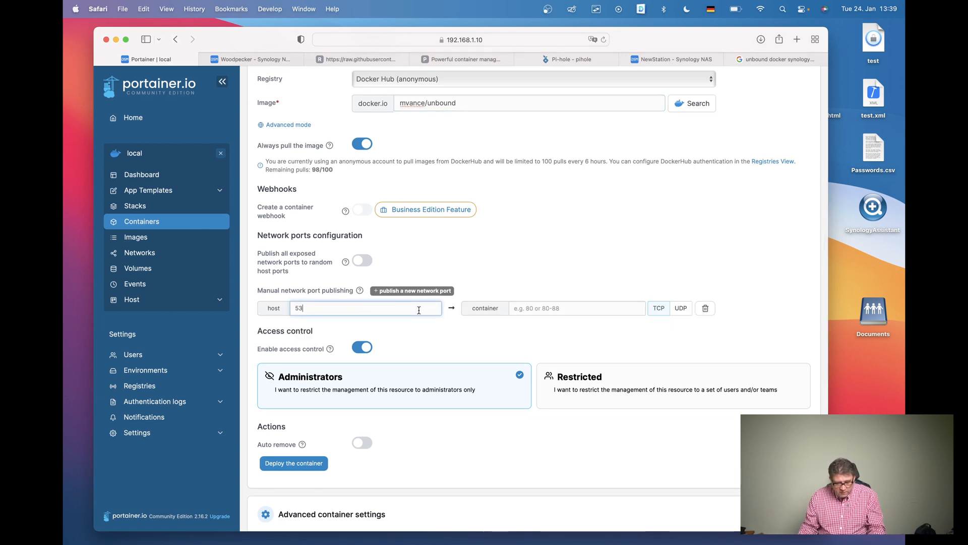
pyautogui.click(555, 309)
pyautogui.write('53')
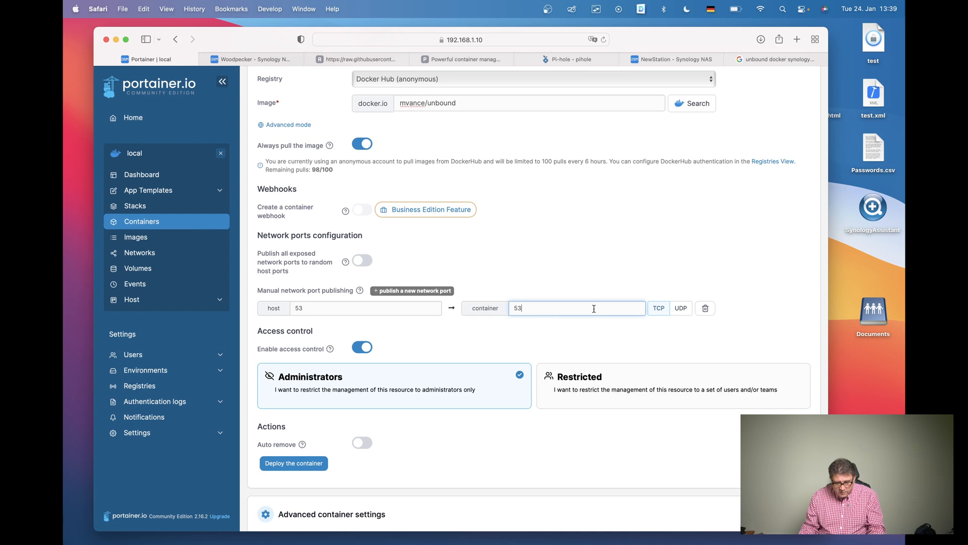
# Add a second port mapping from host port 53 to container port 53 over UDP
pyautogui.click(410, 291)
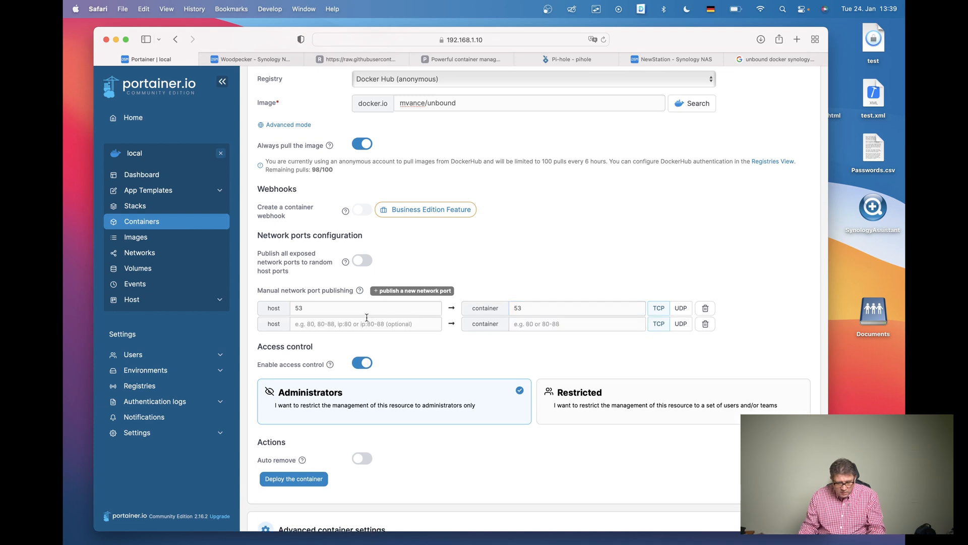
pyautogui.click(357, 326)
pyautogui.write('53')
pyautogui.click(525, 323)
pyautogui.write('53')
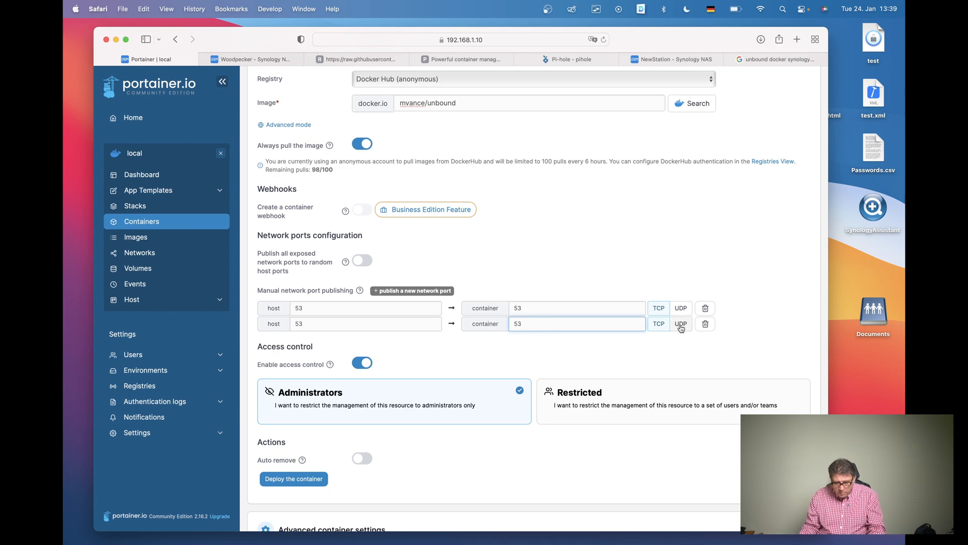
pyautogui.click(681, 324)
# Add a volume mapping with container path /opt/unbound/etc/unbound, copied from the directory setting in the raw GitHub configuration file
pyautogui.scroll(-5, 471, 365)
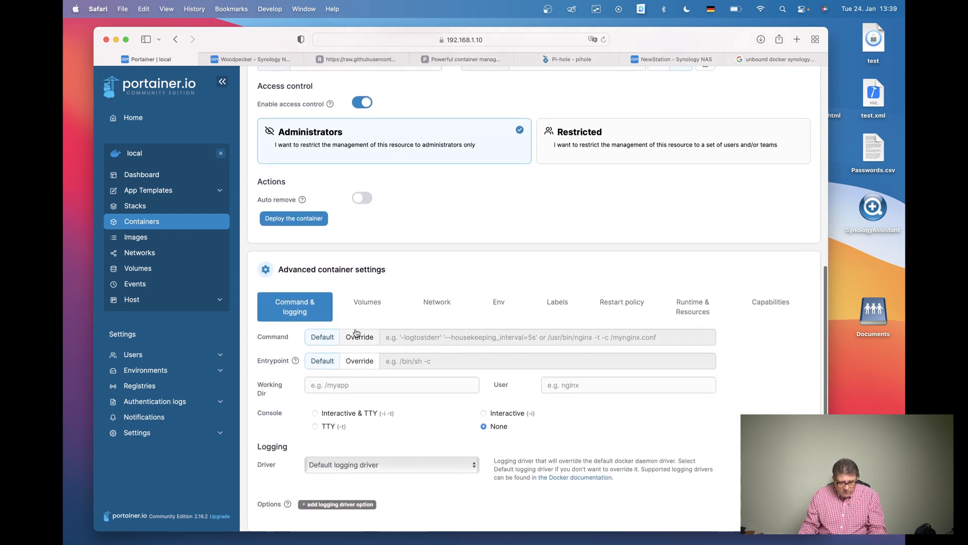
pyautogui.click(367, 303)
pyautogui.scroll(3, 389, 331)
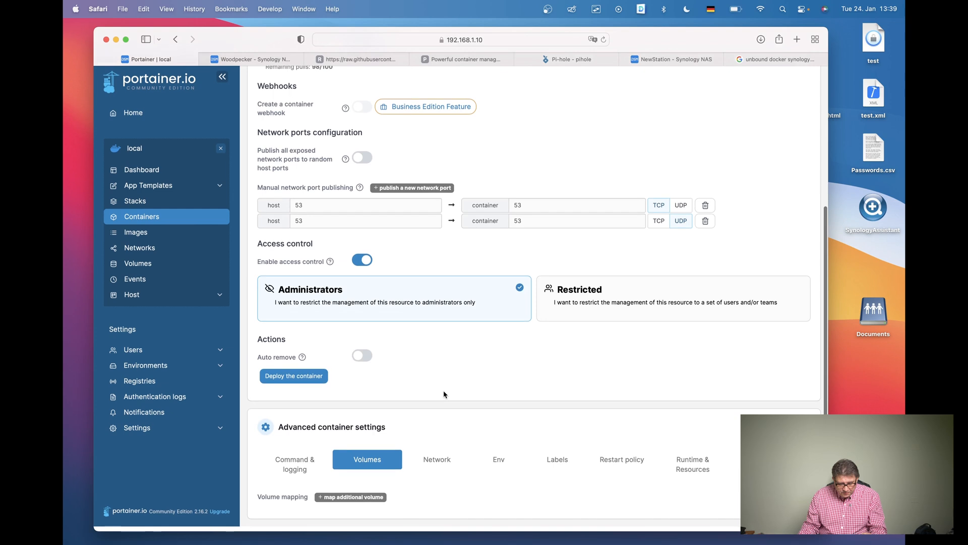
pyautogui.click(343, 502)
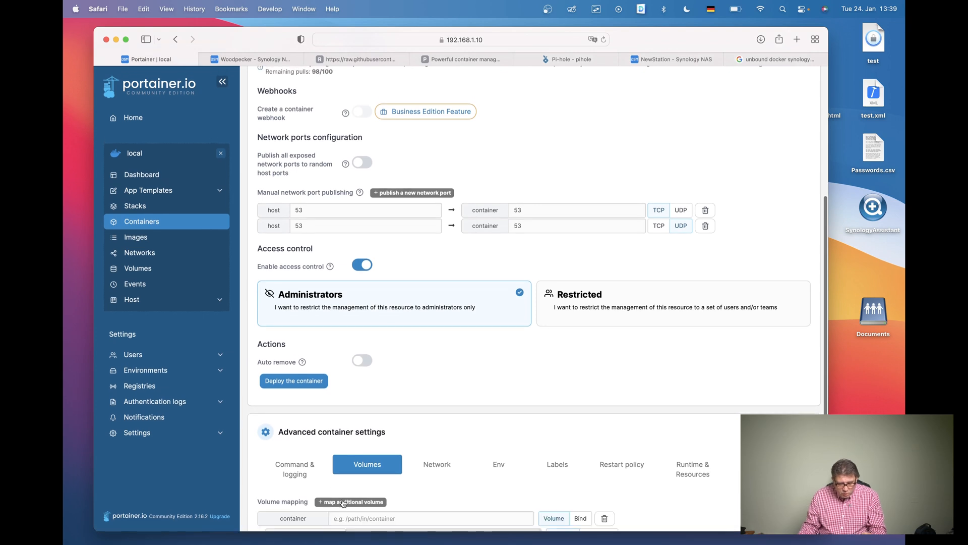
pyautogui.scroll(-1, 356, 496)
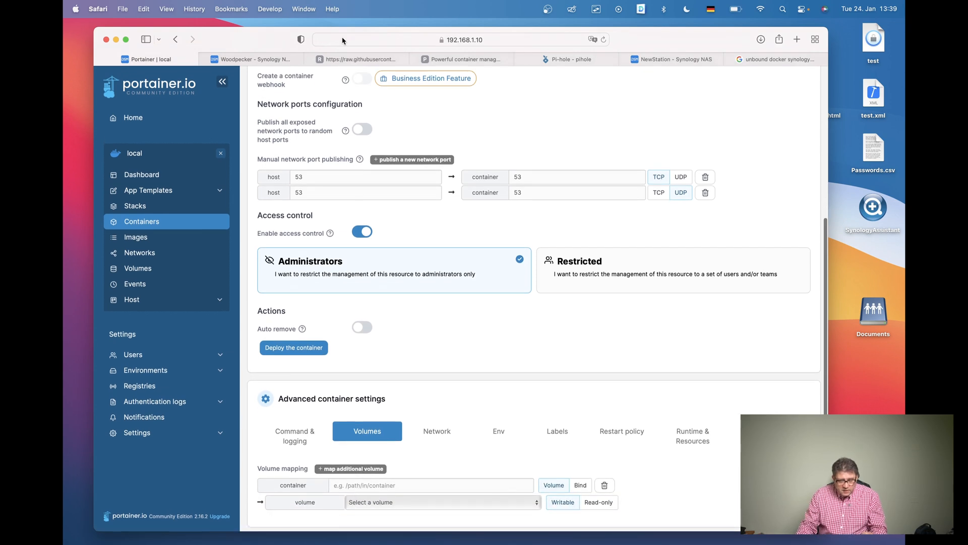
pyautogui.click(374, 61)
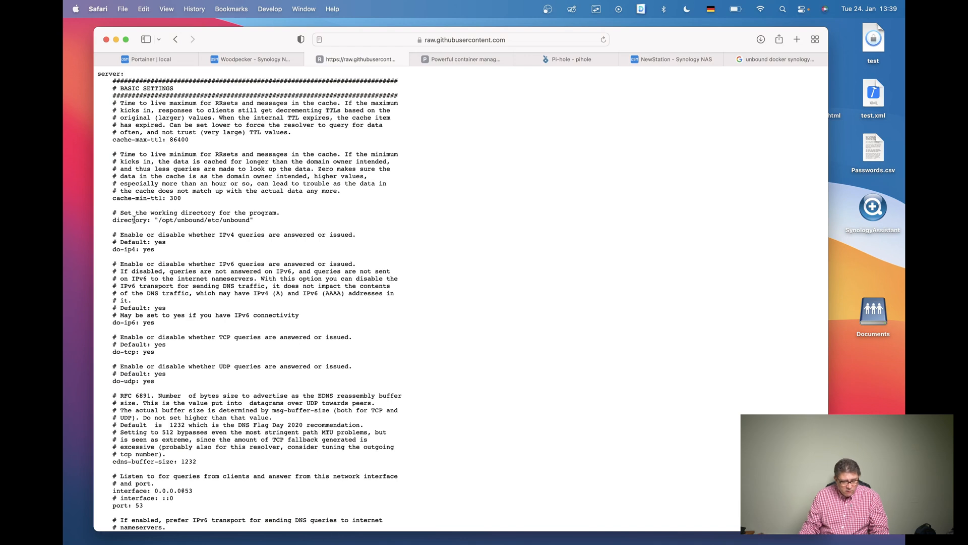
pyautogui.moveTo(160, 220); pyautogui.dragTo(247, 220)
pyautogui.press('super+c')
pyautogui.click(150, 59)
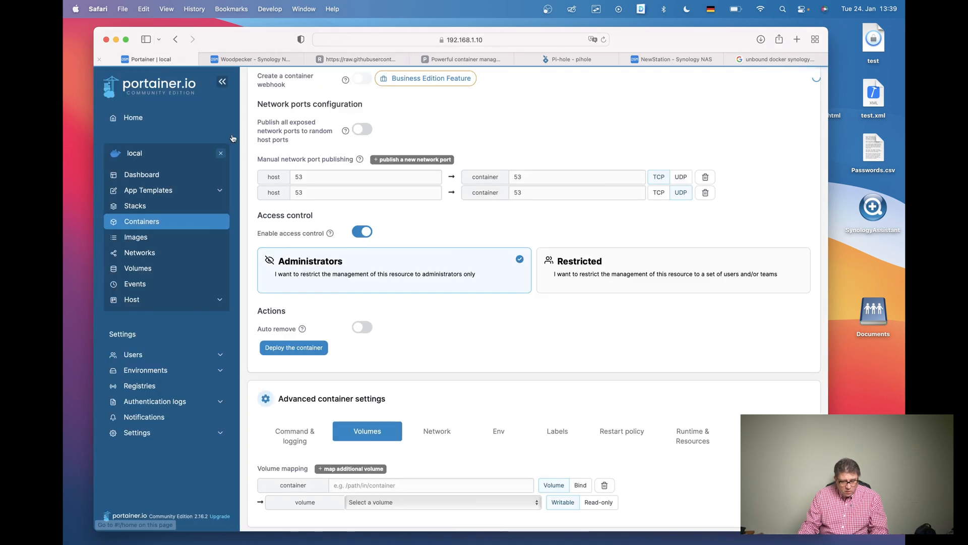
pyautogui.click(374, 483)
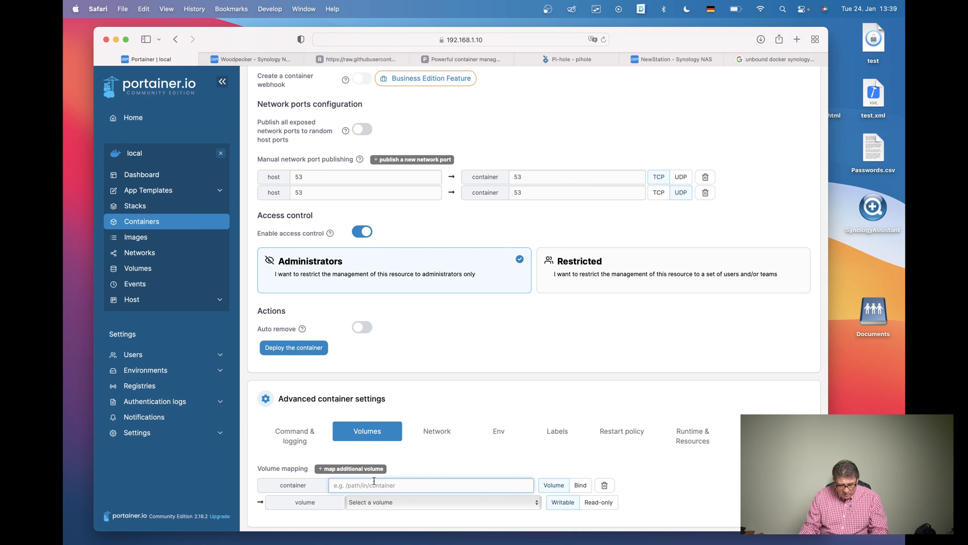
pyautogui.press('super+v')
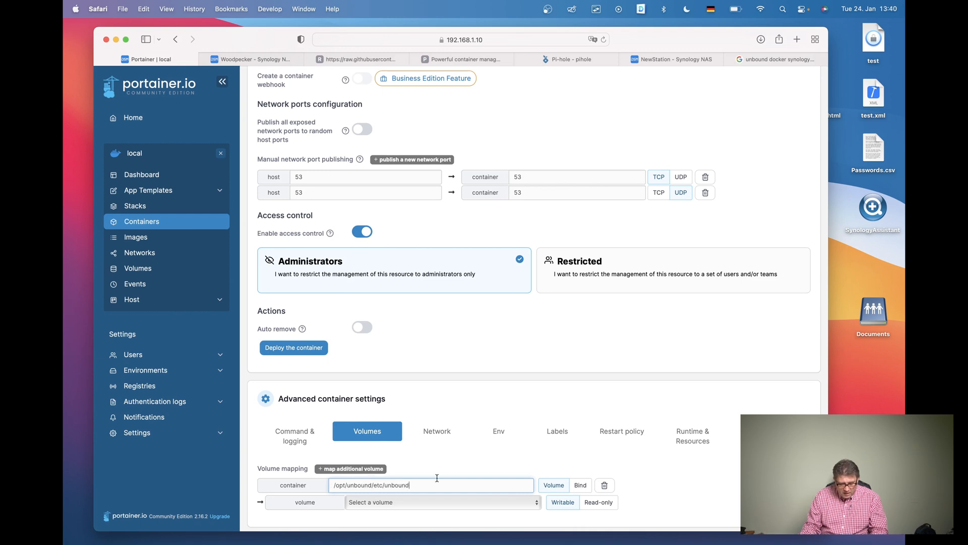
# Make the mapping a bind to host path /volume1/docker/unbound, copied from the unbound folder's properties in File Station
pyautogui.click(580, 485)
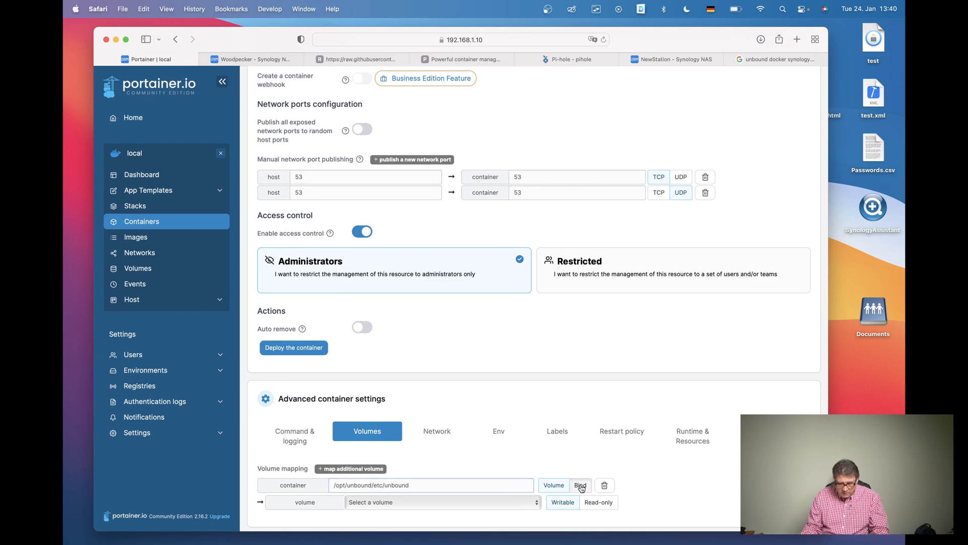
pyautogui.click(388, 503)
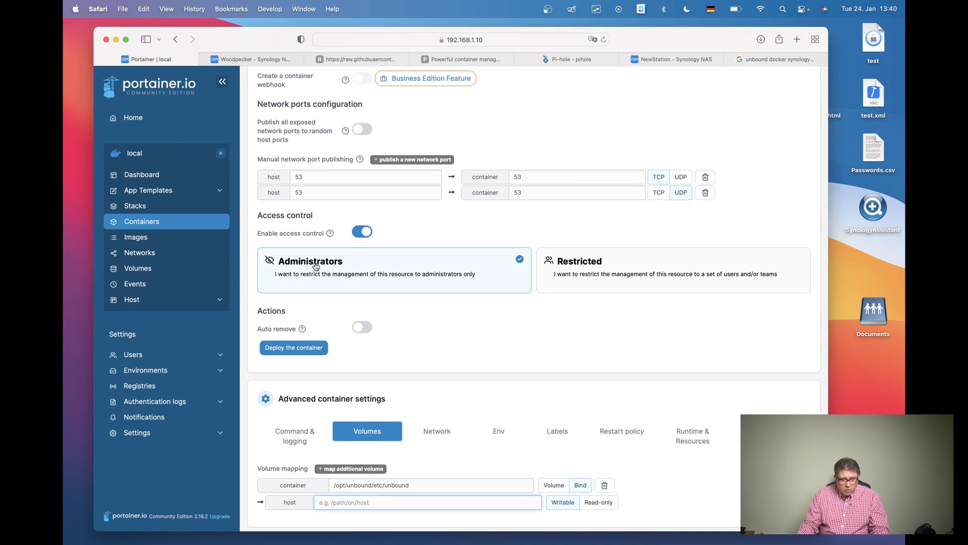
pyautogui.click(268, 60)
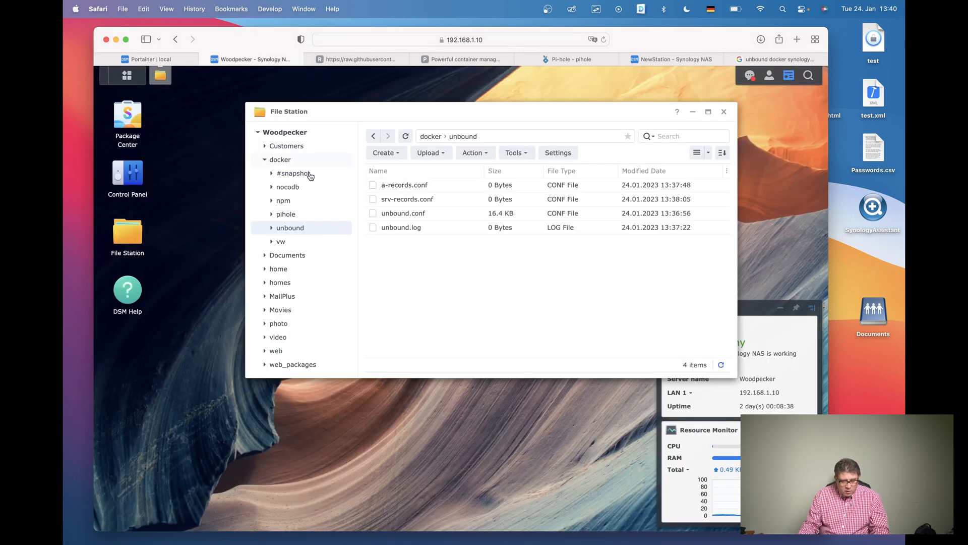
pyautogui.rightClick(343, 232)
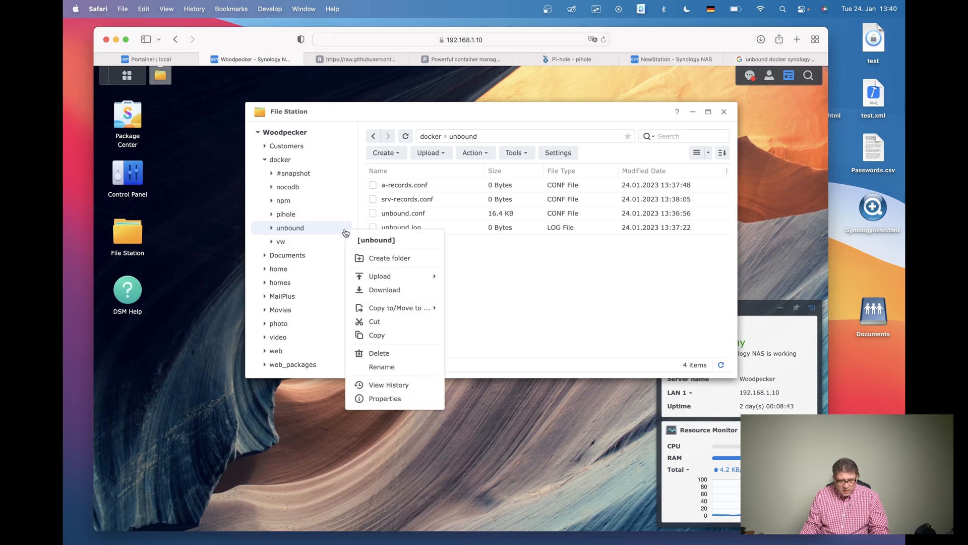
pyautogui.click(384, 399)
pyautogui.moveTo(492, 243); pyautogui.dragTo(380, 247)
pyautogui.press('super+c')
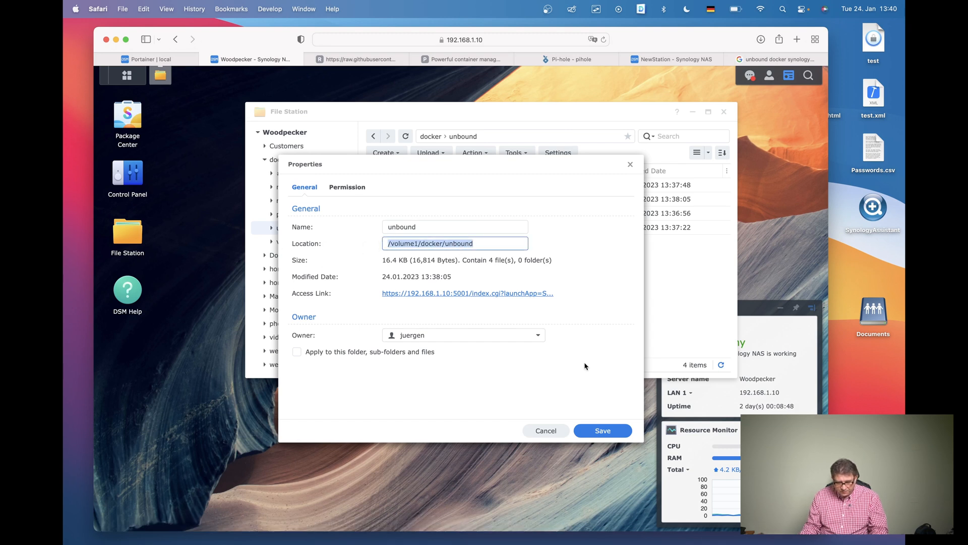
pyautogui.click(546, 430)
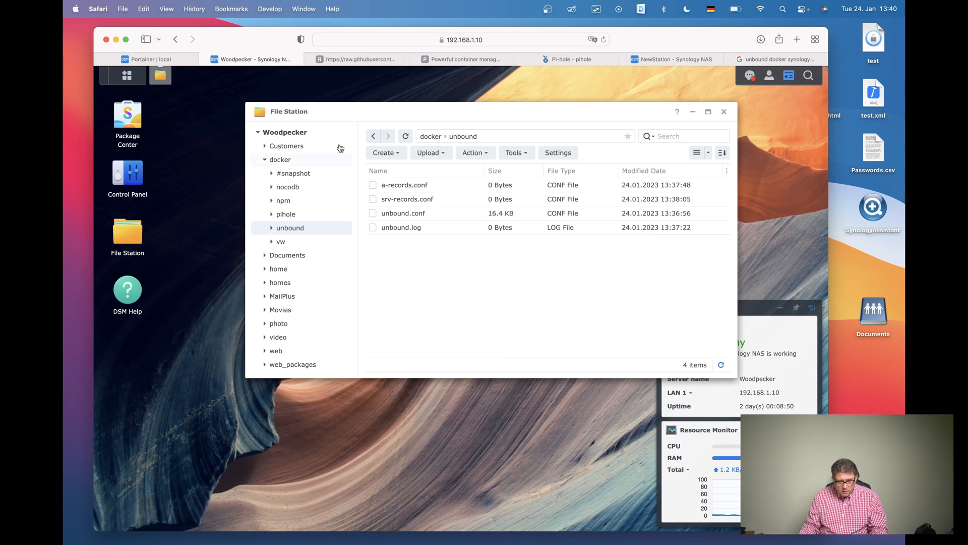
pyautogui.click(147, 60)
pyautogui.press('super+v')
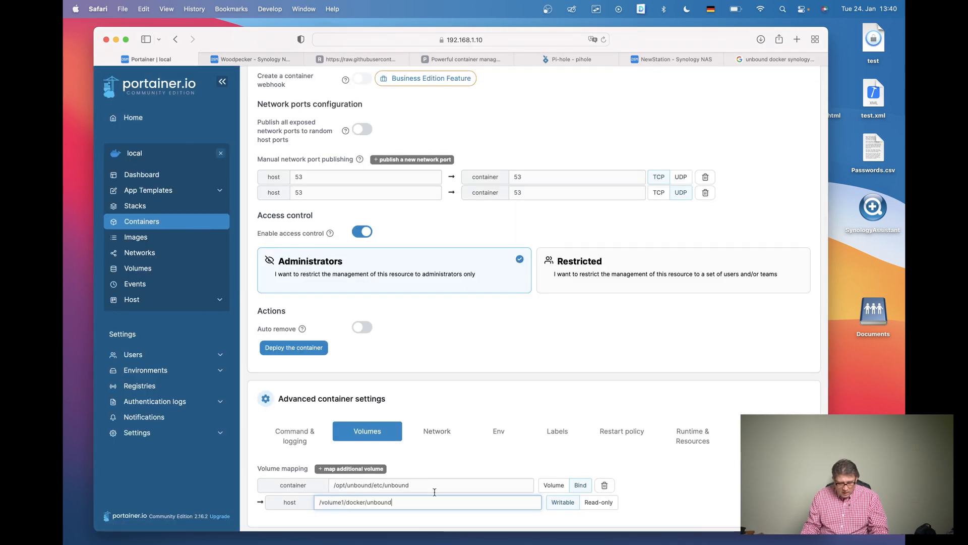
# Attach the container to the mvl network and set its hostname to unbound
pyautogui.click(437, 431)
pyautogui.scroll(-5, 437, 435)
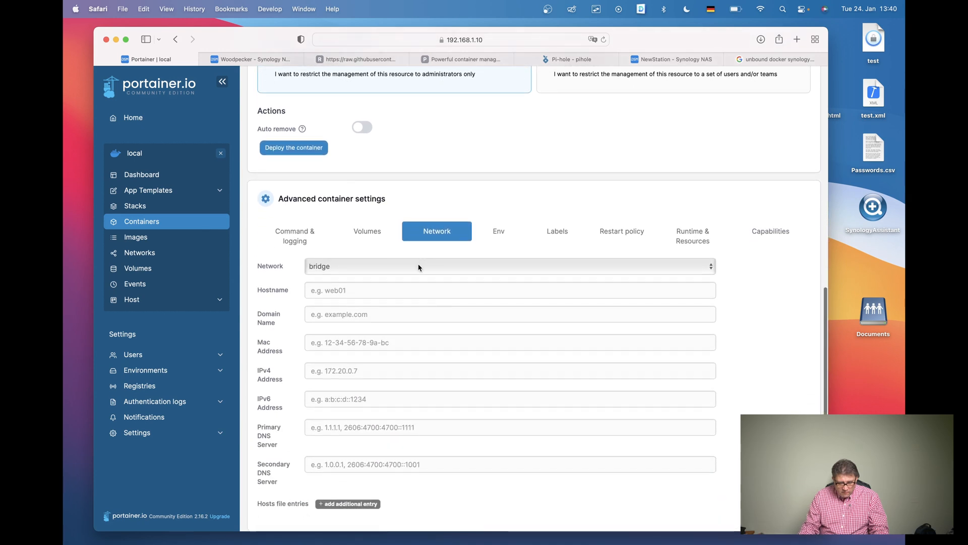
pyautogui.click(417, 267)
pyautogui.click(407, 300)
pyautogui.click(389, 289)
pyautogui.write('unbound')
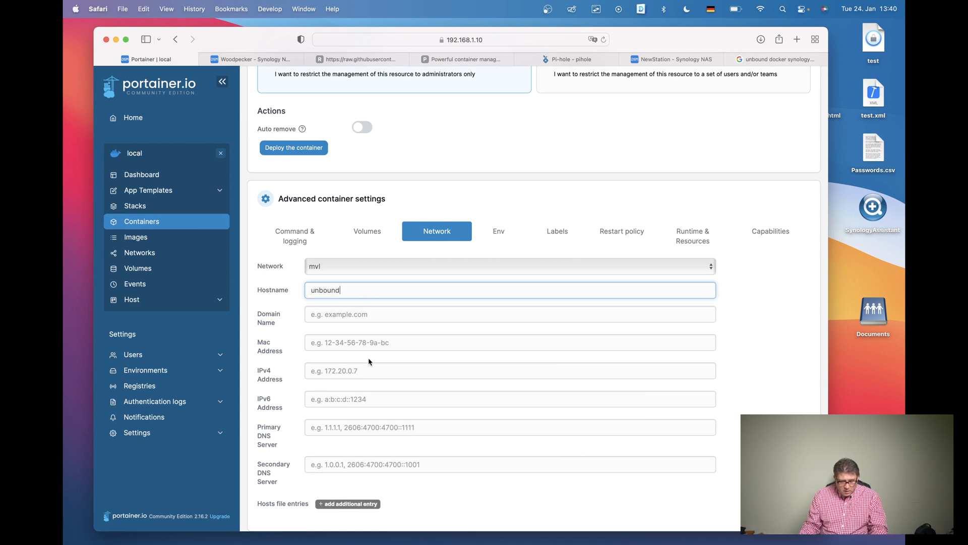
# Set the container's IPv4 address to 192.168.1.39
pyautogui.click(363, 369)
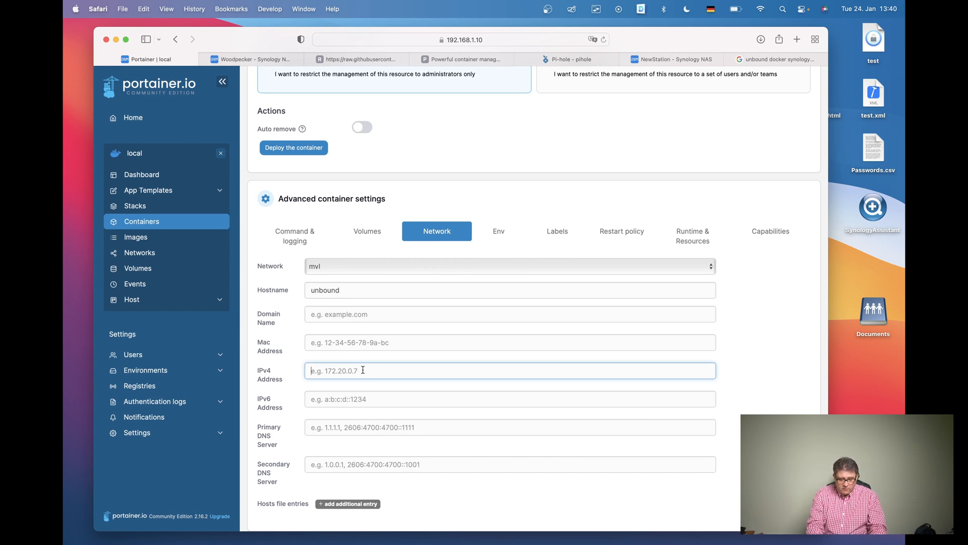
pyautogui.write('192,168,')
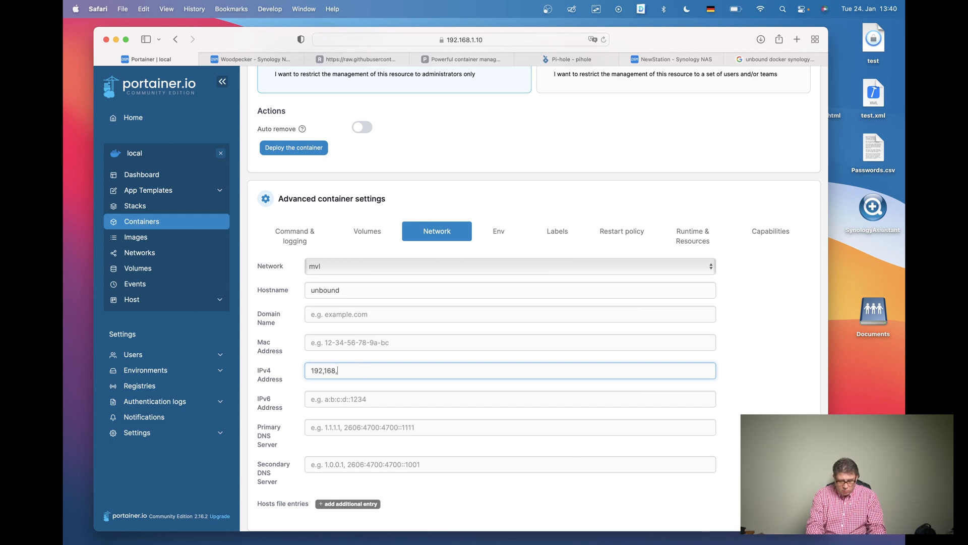
pyautogui.press('BackSpace')
pyautogui.press('BackSpace')
pyautogui.press('BackSpace')
pyautogui.write('39')
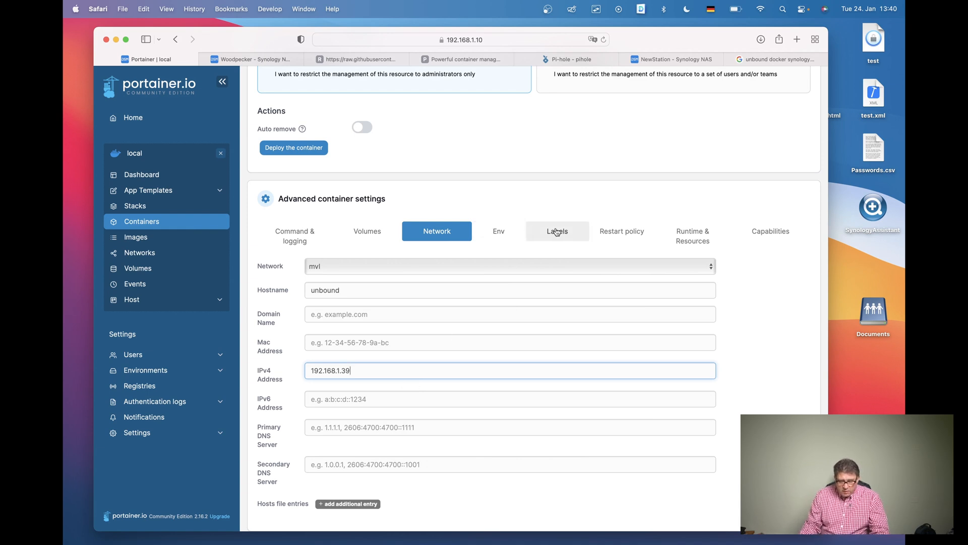
# Set the restart policy to Always and deploy the container
pyautogui.click(613, 231)
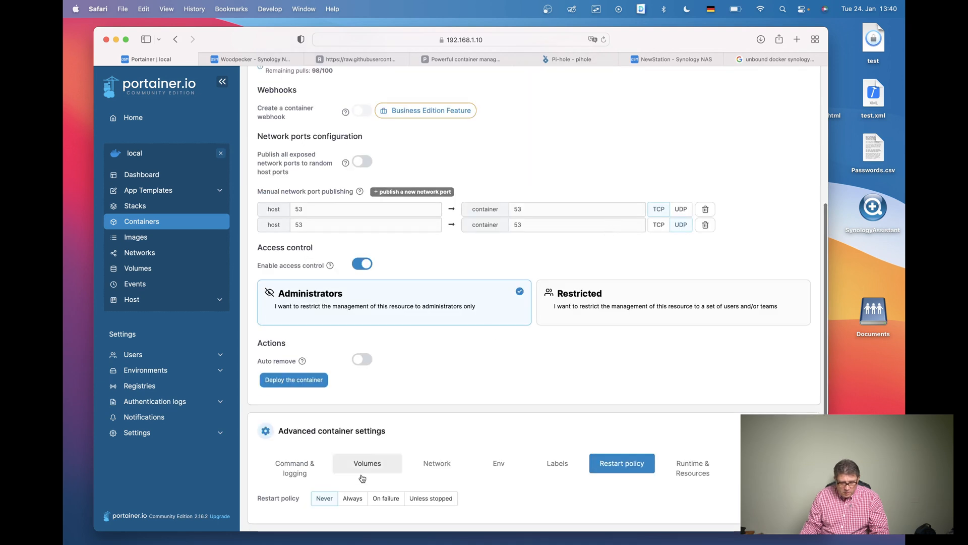
pyautogui.click(353, 500)
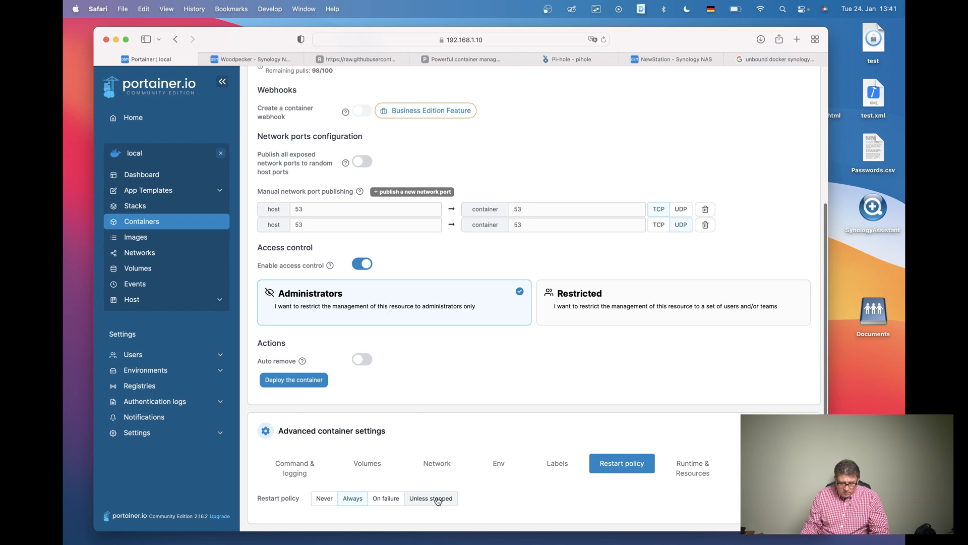
pyautogui.click(299, 385)
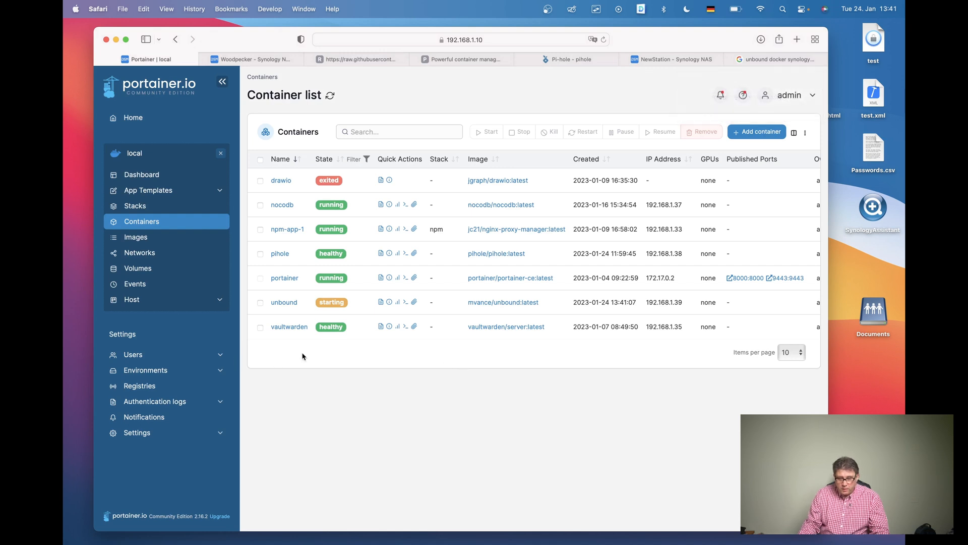
# Check the unbound container's details and its logs in Portainer
pyautogui.click(284, 302)
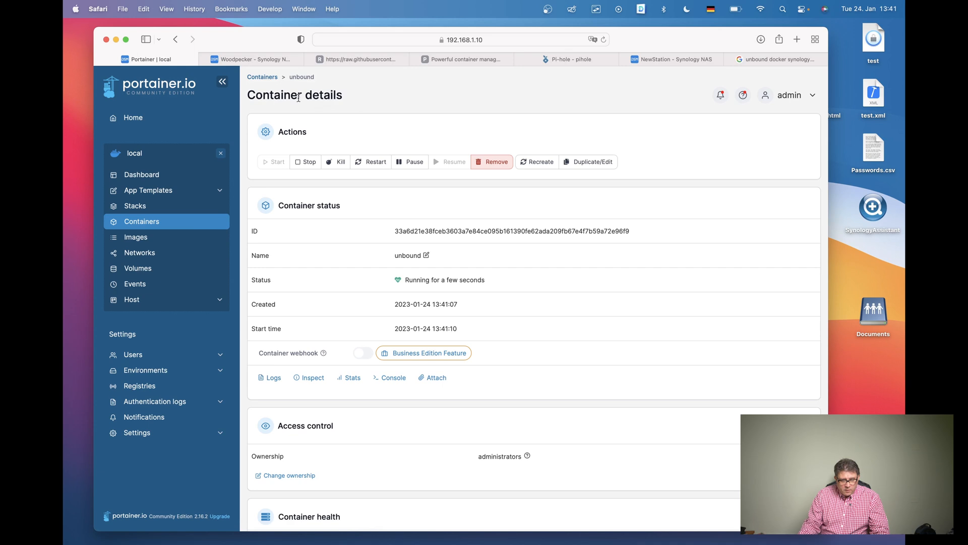
pyautogui.click(268, 81)
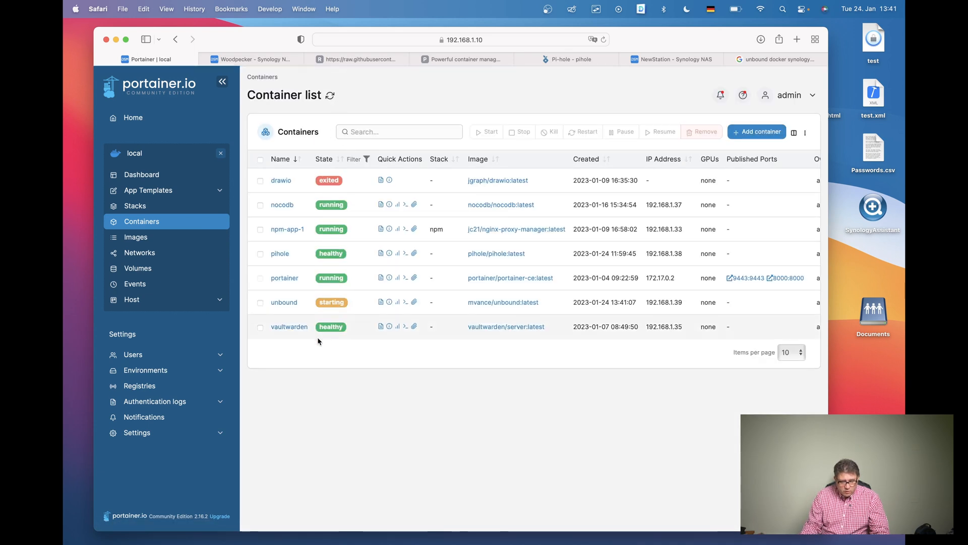
pyautogui.click(381, 302)
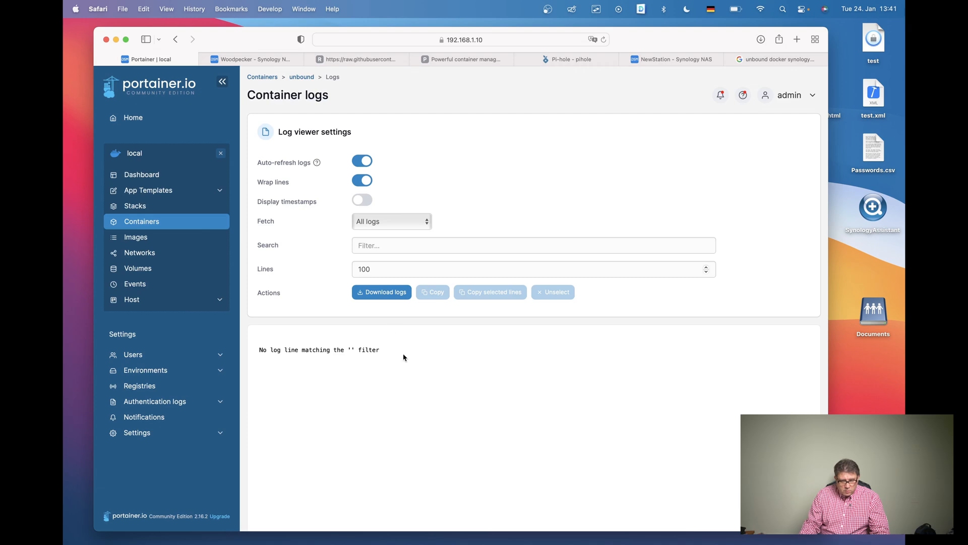
pyautogui.click(301, 79)
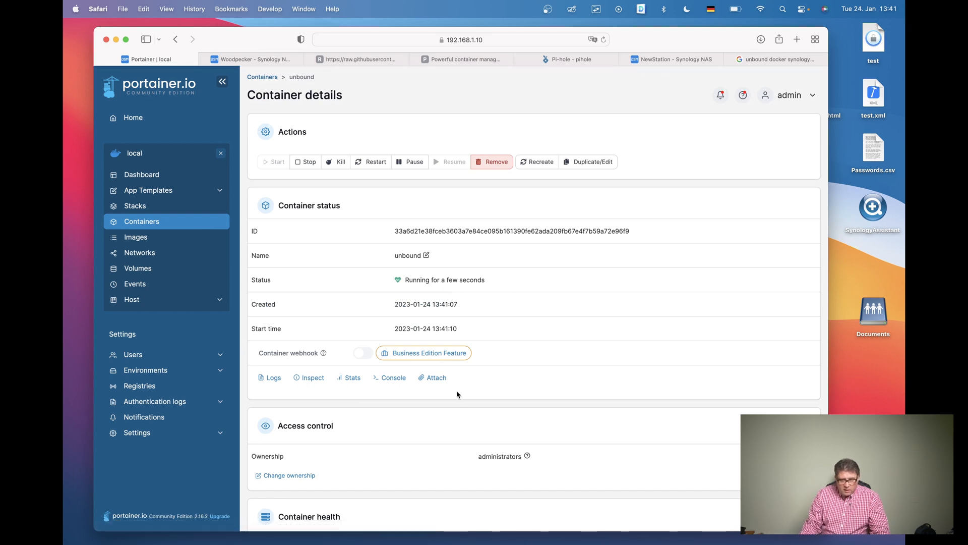
# Switch to File Station, refresh the docker/unbound folder, and read unbound.log in Text Editor before closing it
pyautogui.click(262, 63)
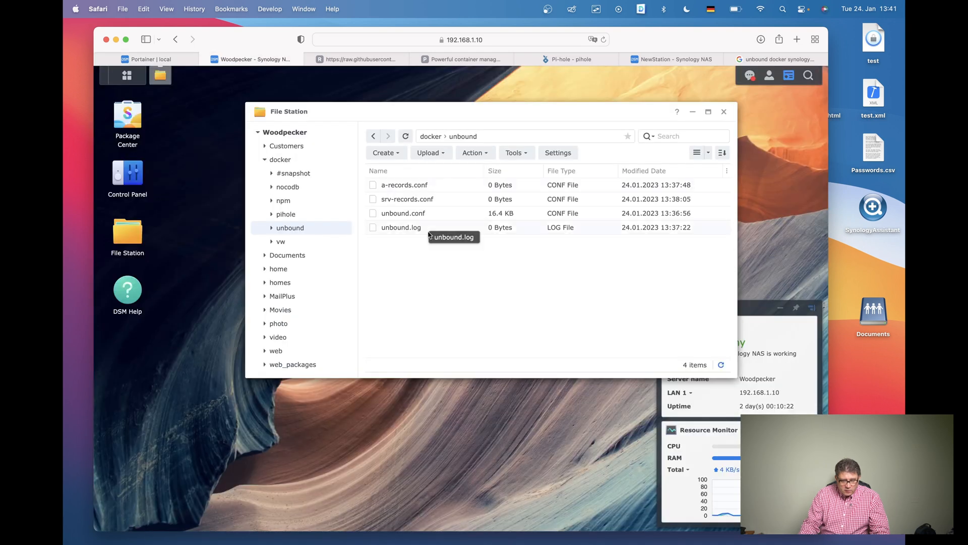
pyautogui.click(406, 137)
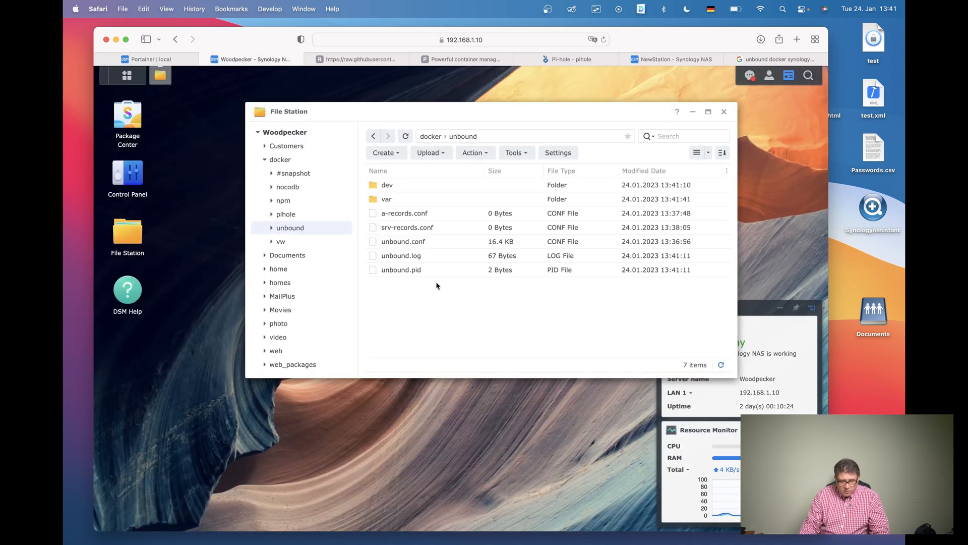
pyautogui.click(399, 258)
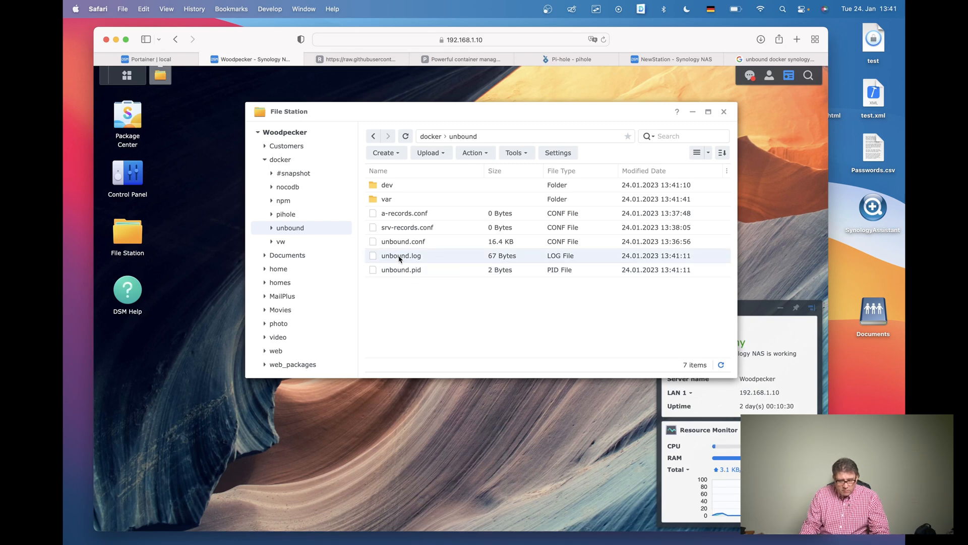
pyautogui.rightClick(400, 258)
pyautogui.click(426, 281)
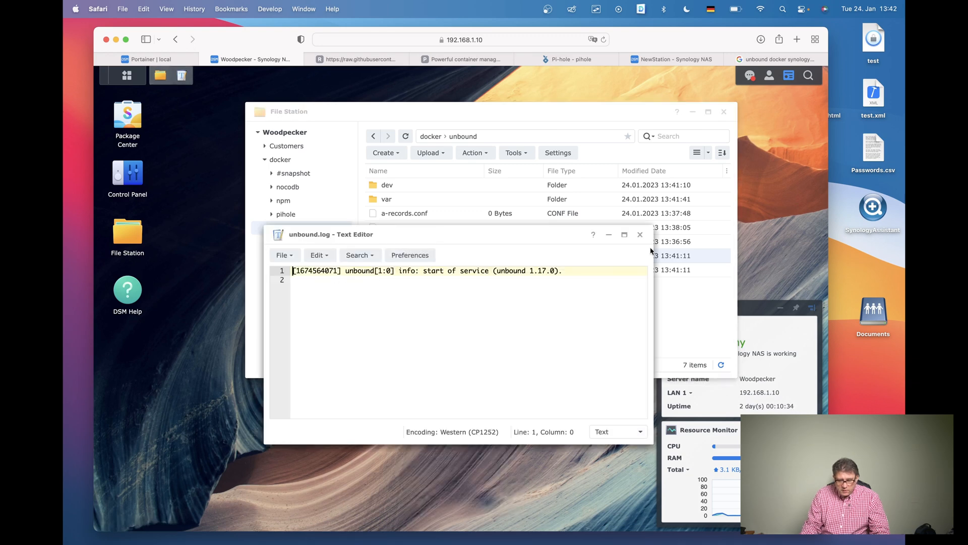
pyautogui.click(640, 235)
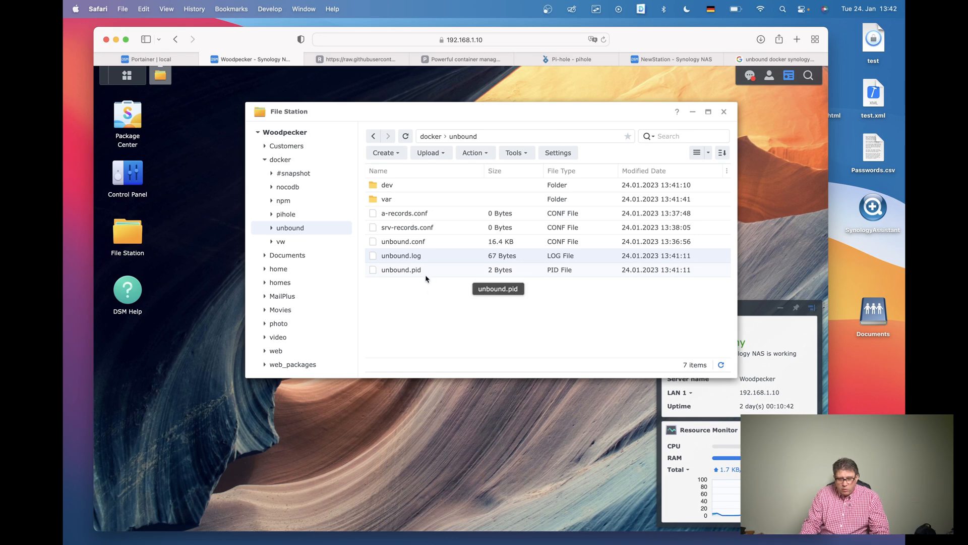
# Switch back to Portainer and check the unbound container's state in the container list
pyautogui.click(158, 64)
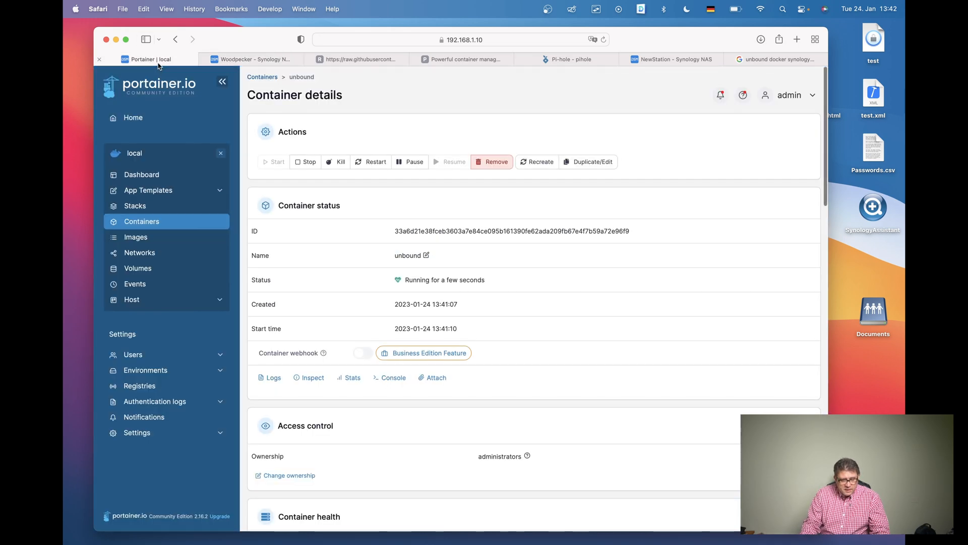
pyautogui.click(263, 78)
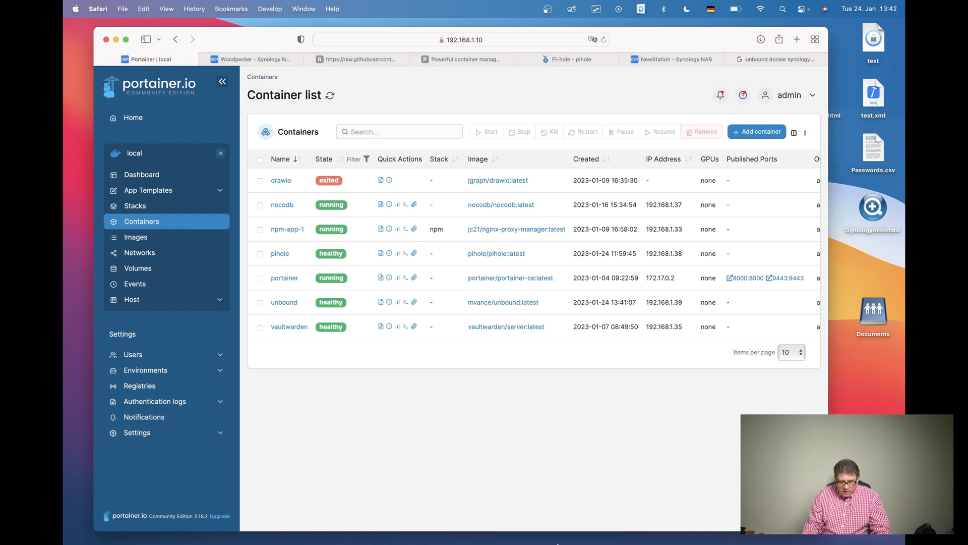
# Switch to Terminal and end the SSH session to the NAS with exit
pyautogui.moveTo(568, 543)
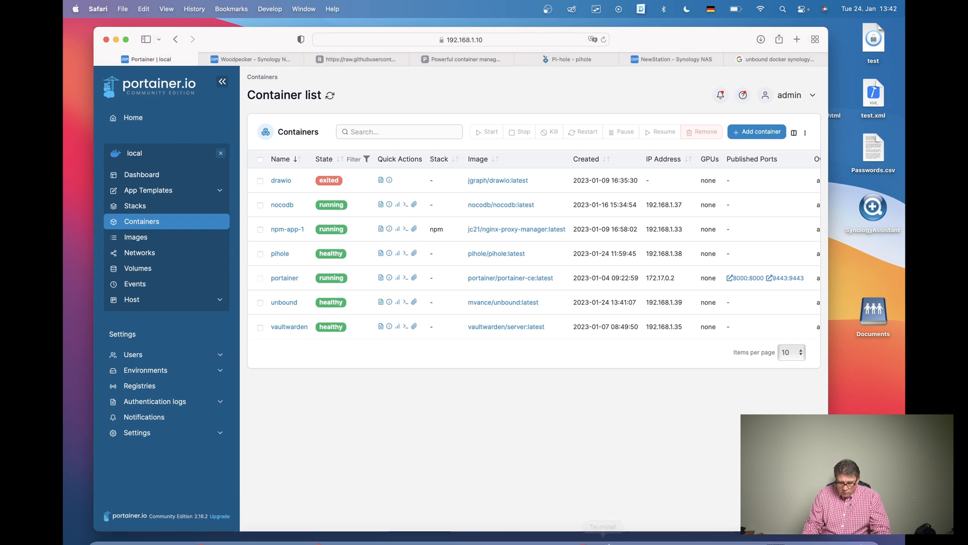
pyautogui.click(603, 525)
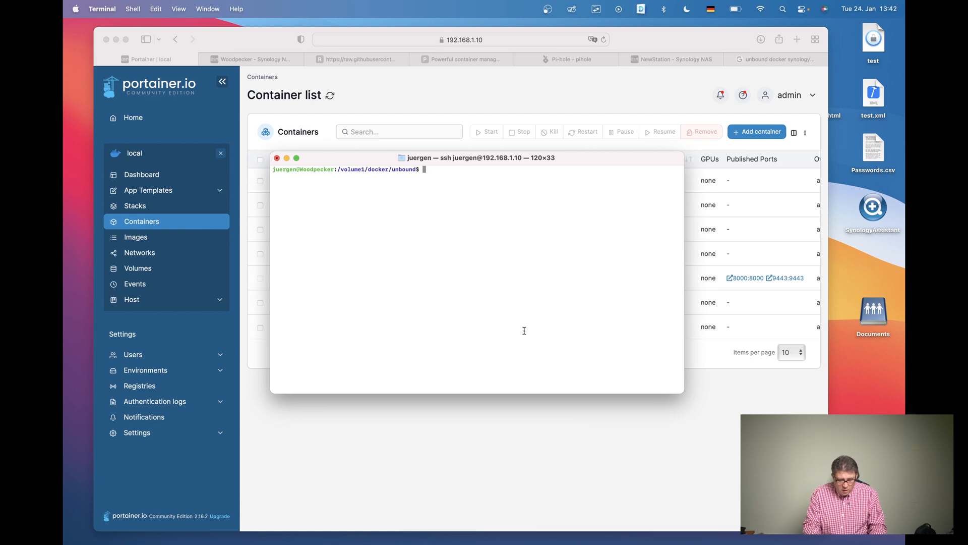
pyautogui.write('exit')
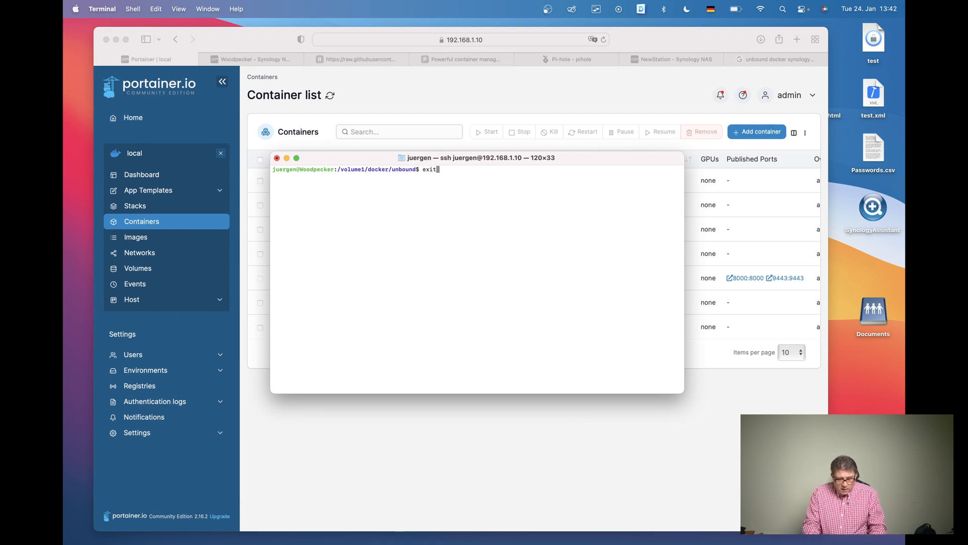
pyautogui.press('Return')
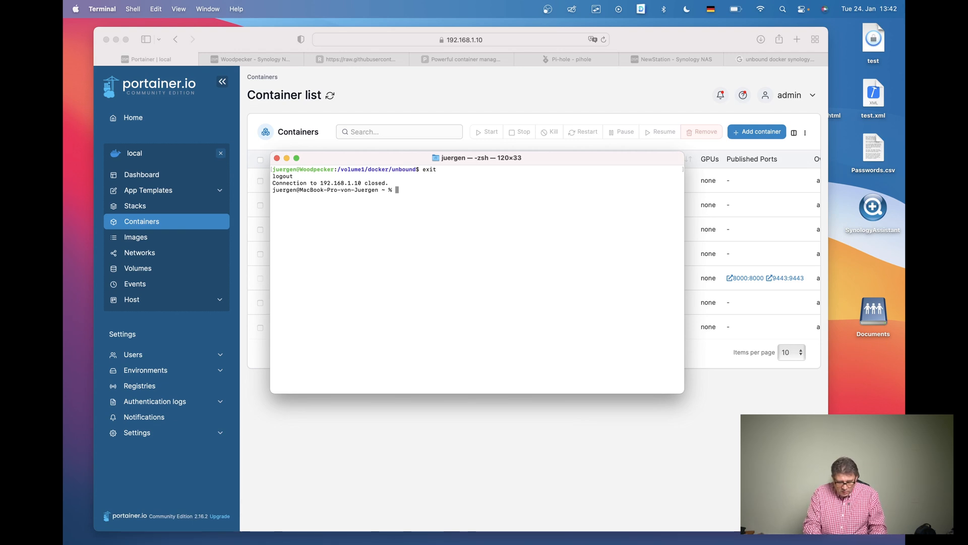
# Start nslookup and set its DNS server to 192.168.1.39
pyautogui.write('nslookup')
pyautogui.press('Return')
pyautogui.write('server ')
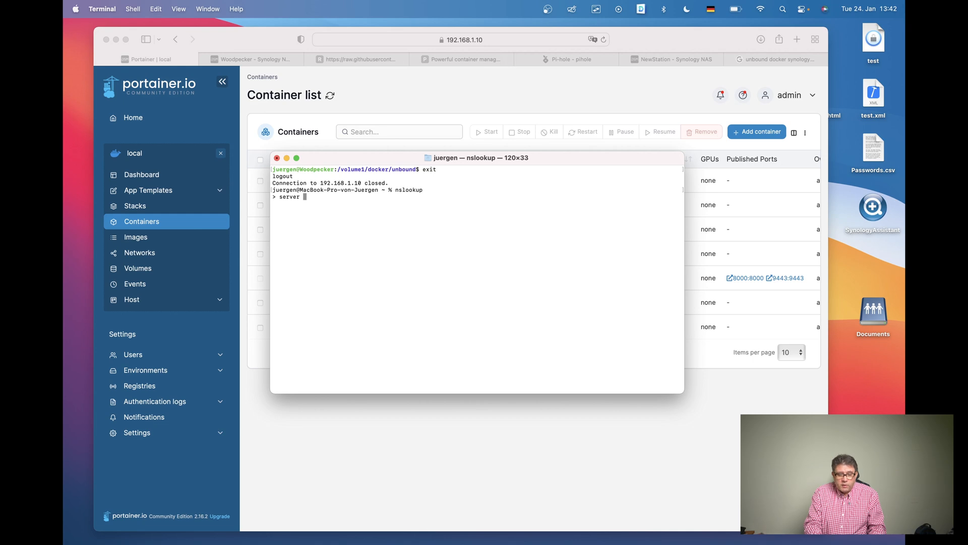
pyautogui.write('192.16')
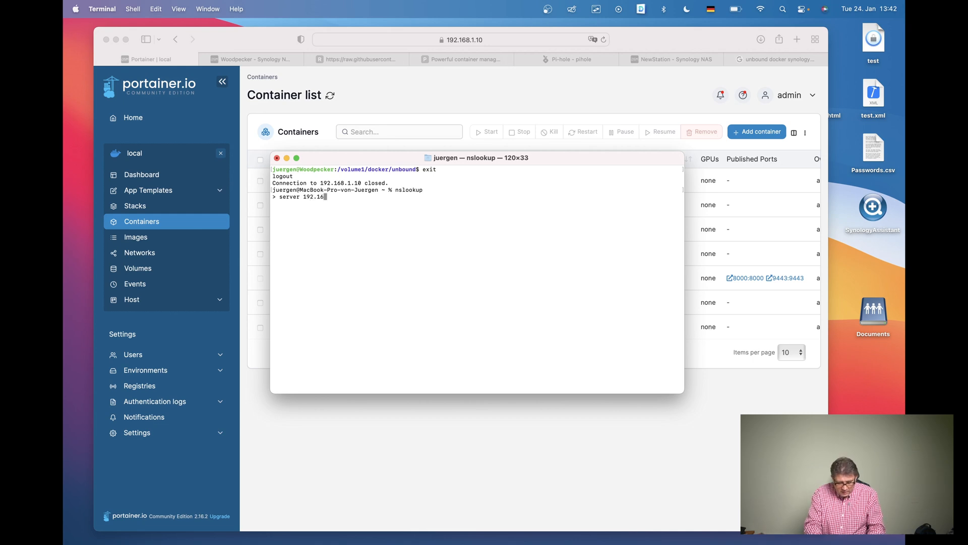
pyautogui.write('8.1.39')
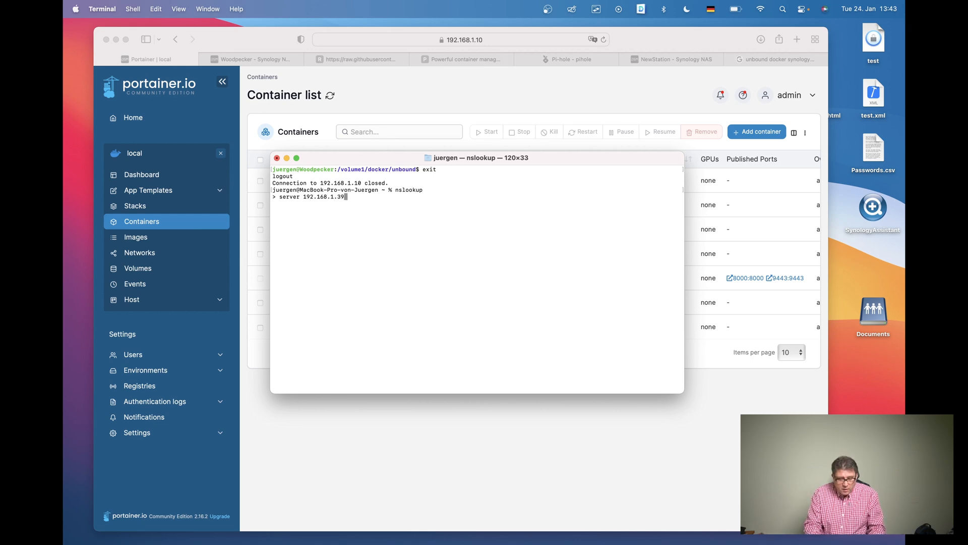
pyautogui.press('Return')
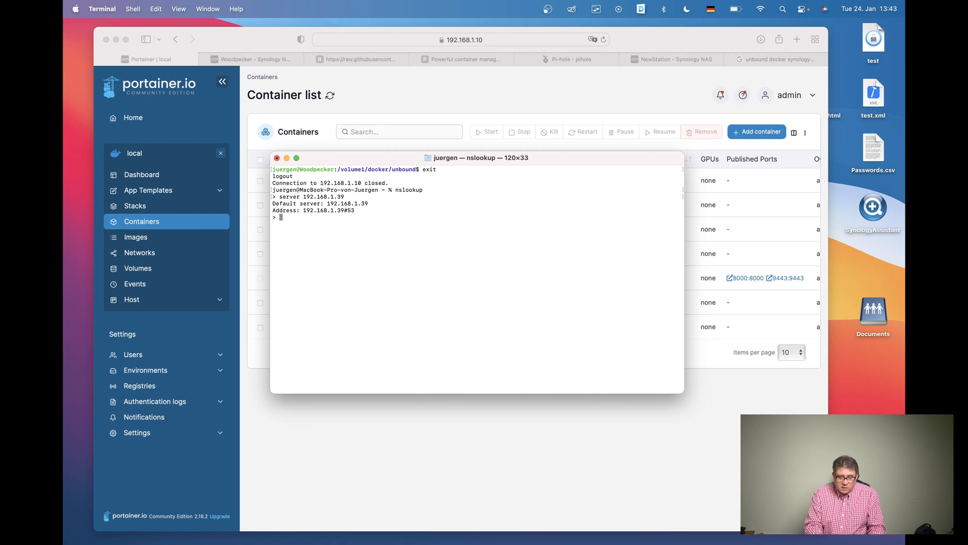
# Test the Unbound DNS server by resolving heise.de and apple.de
pyautogui.write('h')
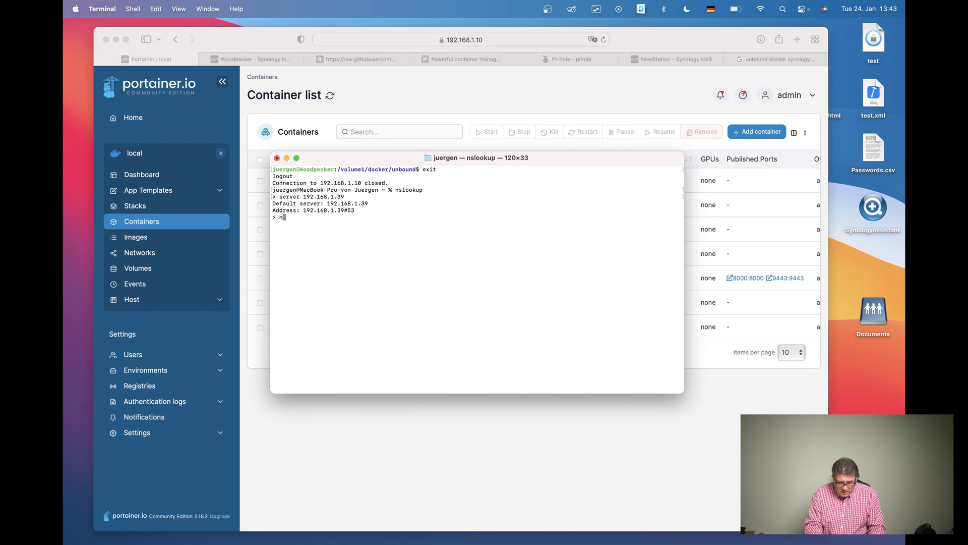
pyautogui.write('eise.de')
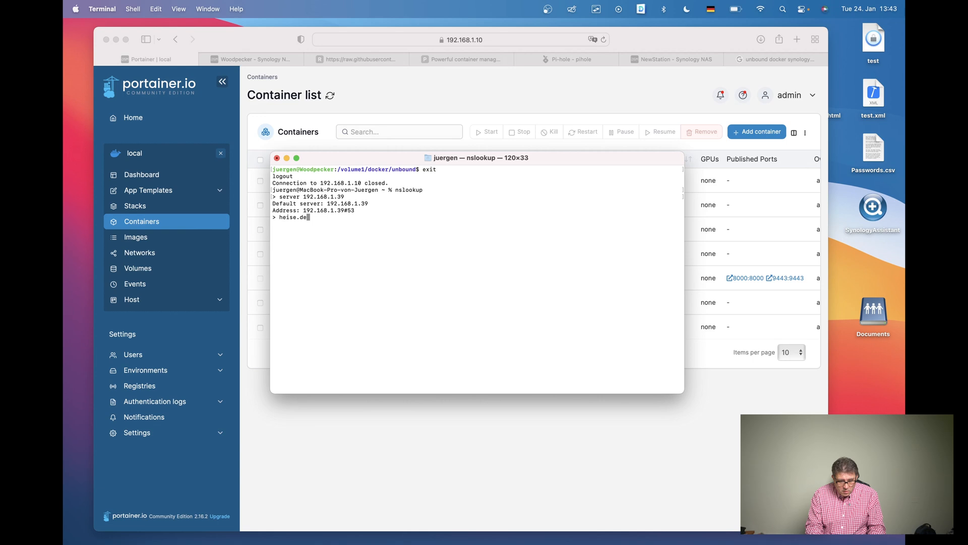
pyautogui.press('Return')
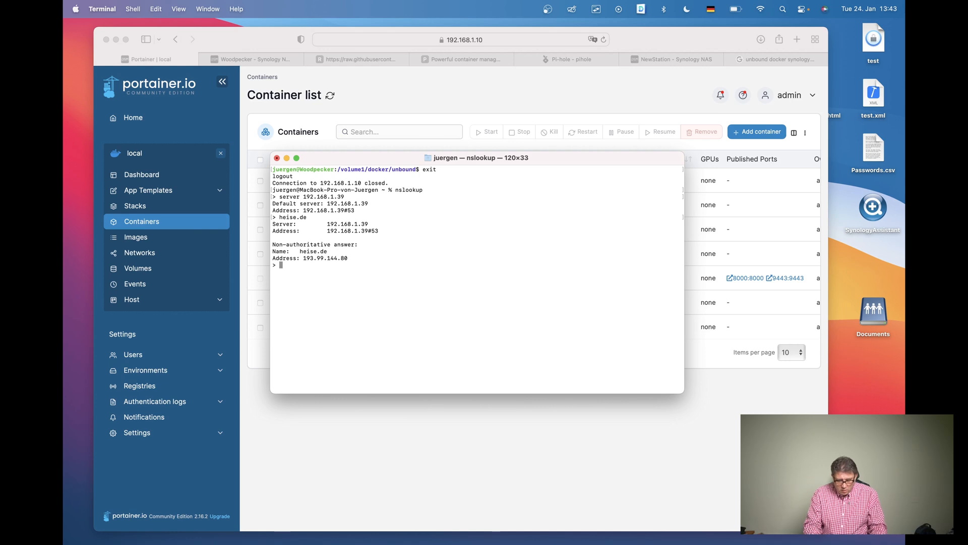
pyautogui.write('apple.de')
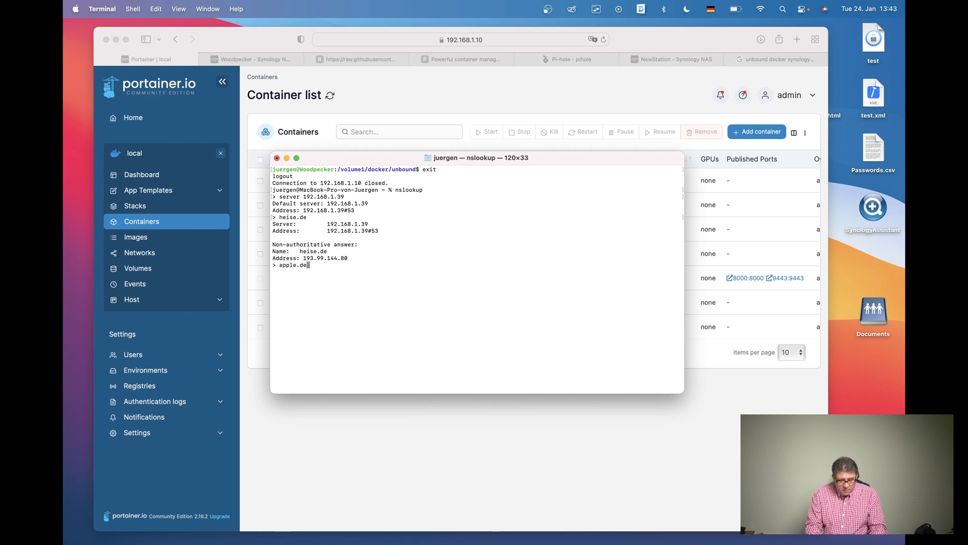
pyautogui.press('Return')
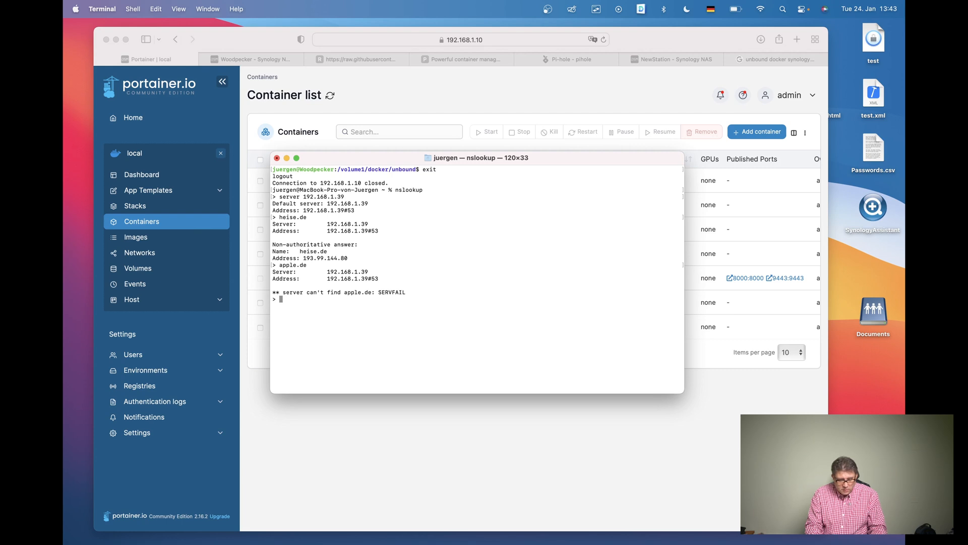
# Repeat the heise.de lookup, resolve apple.com, and query apple.de again
pyautogui.write('heise.de')
pyautogui.press('Return')
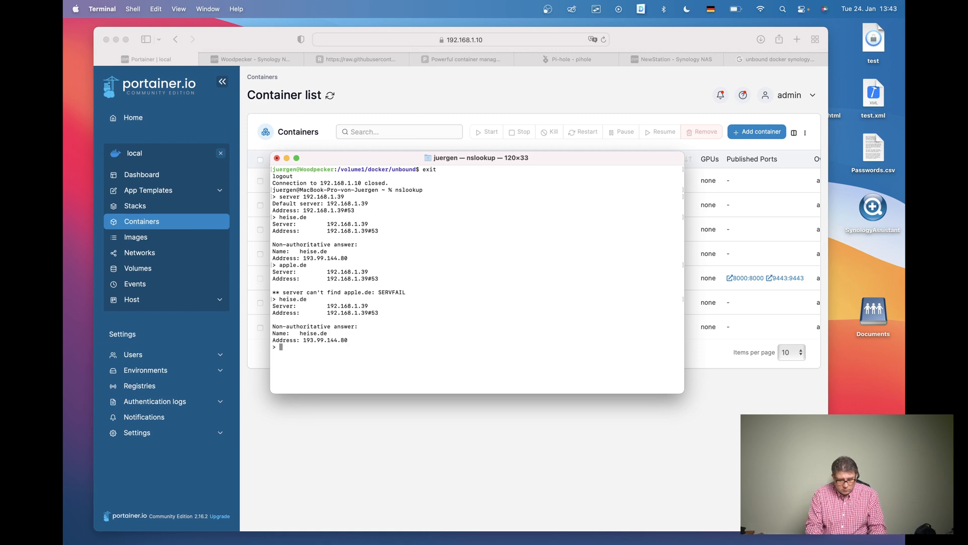
pyautogui.write('apple.com')
pyautogui.press('Return')
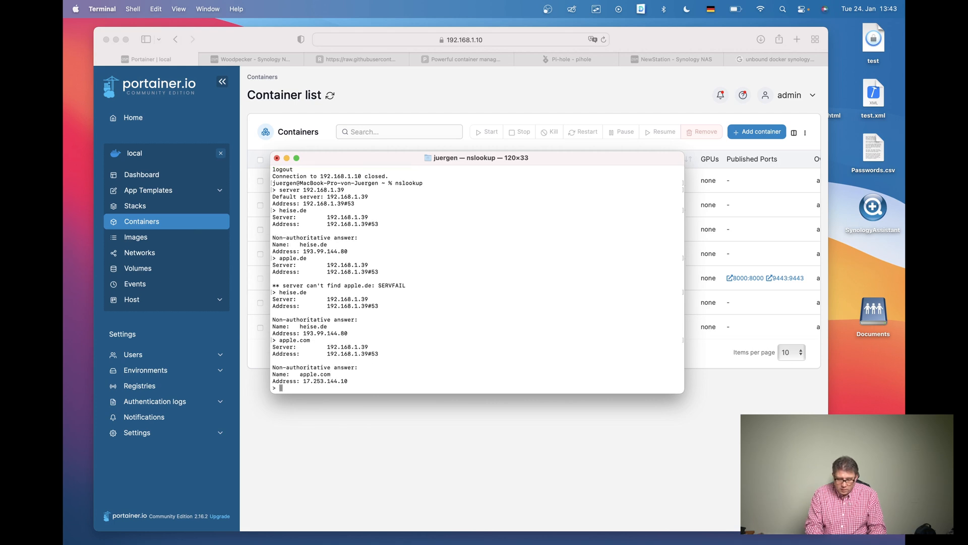
pyautogui.write('apple.de')
pyautogui.press('Return')
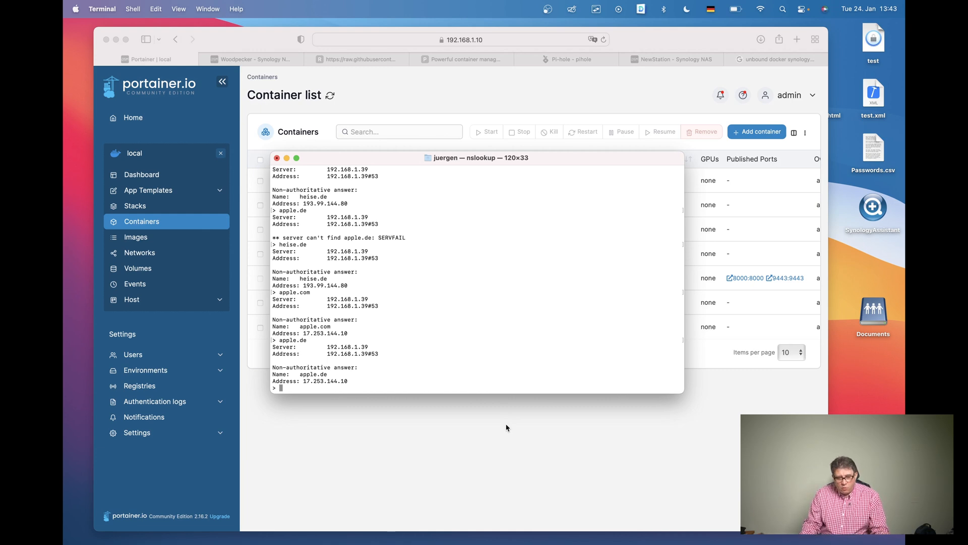
# Switch to Portainer in Safari, check the unbound container's logs, and open its details
pyautogui.click(552, 428)
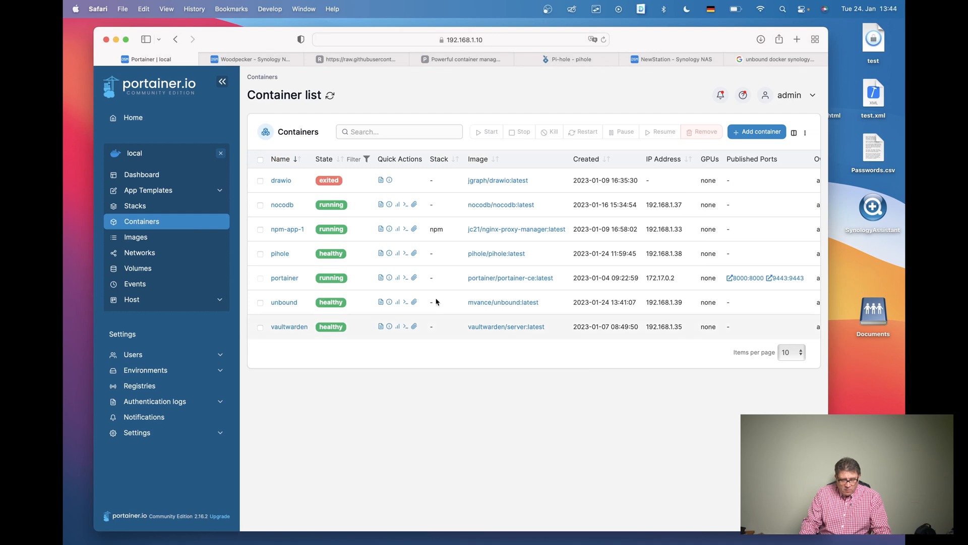
pyautogui.click(382, 303)
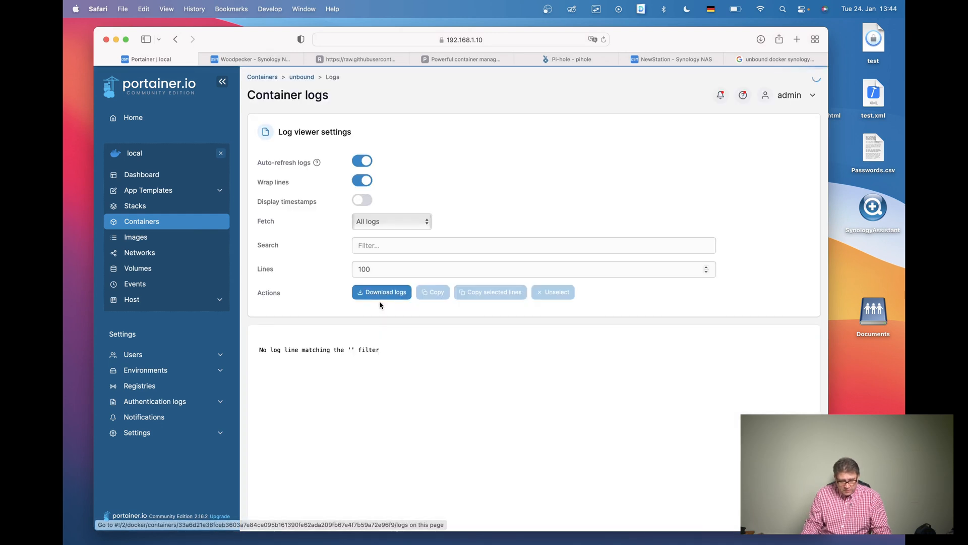
pyautogui.click(298, 77)
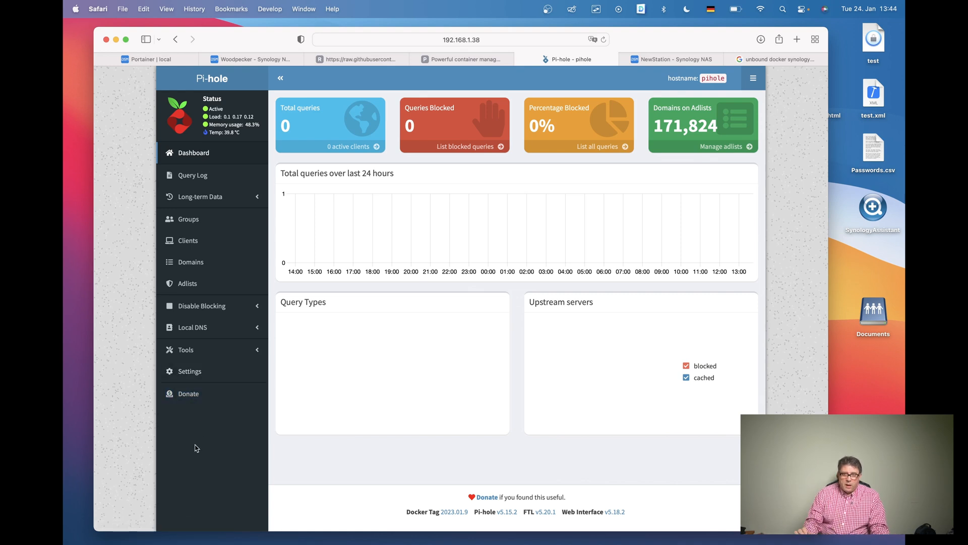
# Open Pi-hole's DNS settings and disable both Google IPv4 upstream servers
pyautogui.click(206, 371)
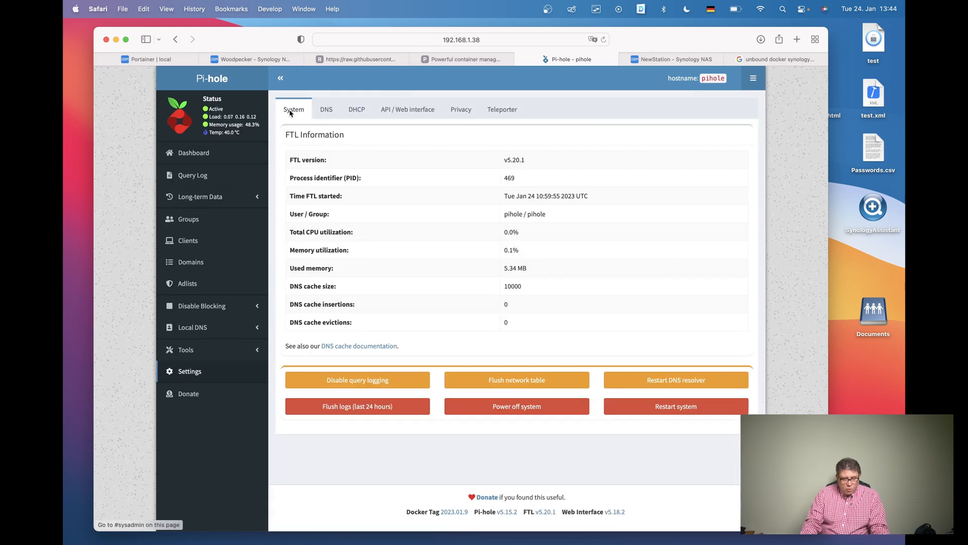
pyautogui.click(325, 109)
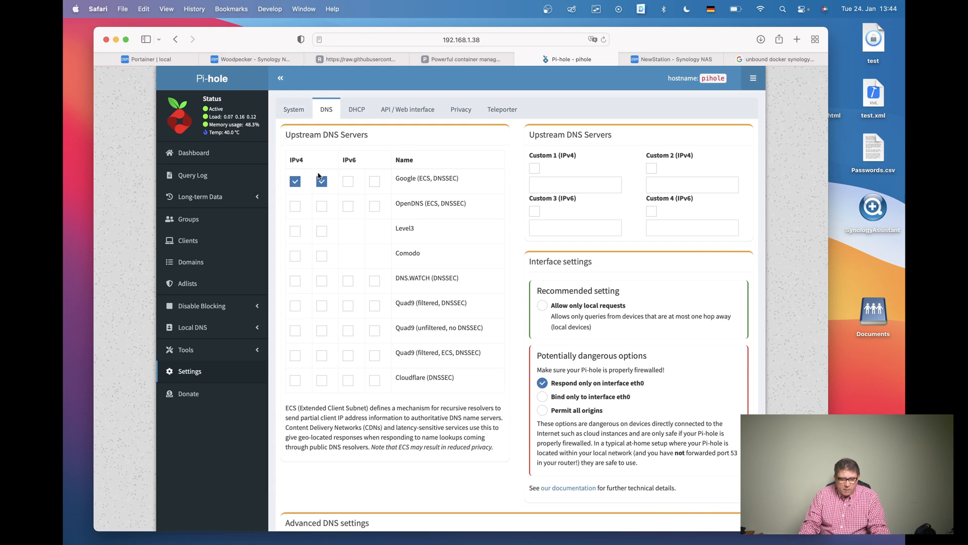
pyautogui.click(295, 182)
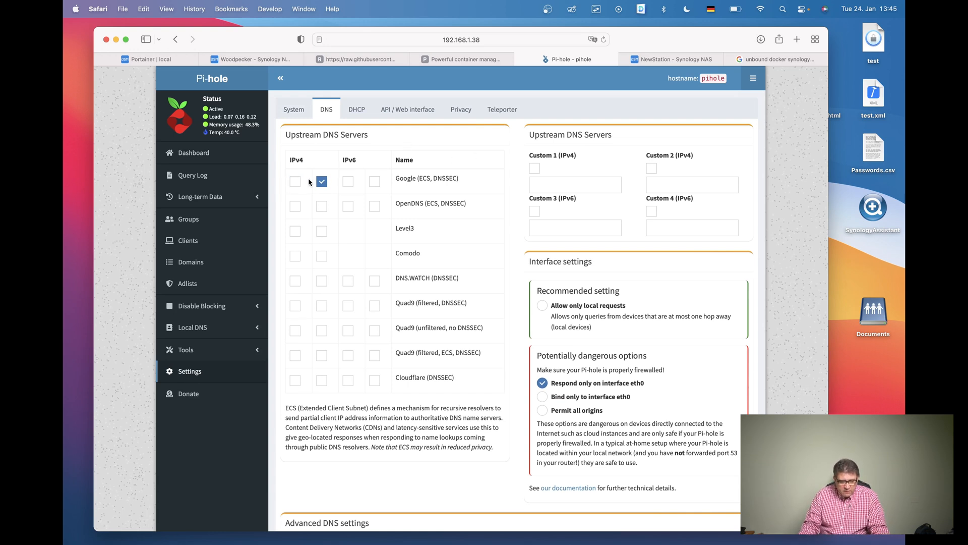
pyautogui.click(321, 181)
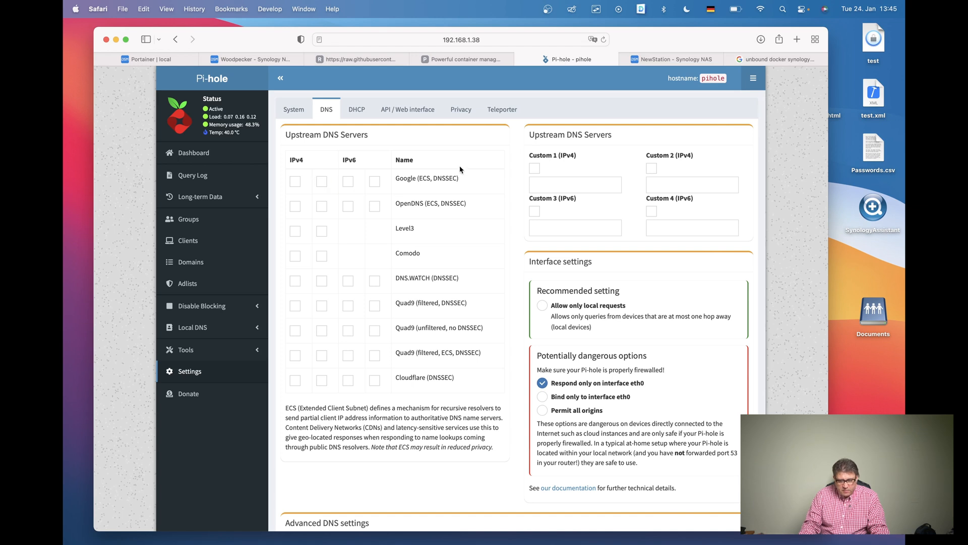
# Enable the Custom 1 (IPv4) upstream DNS server and set its address to 192.168.1.39
pyautogui.click(535, 168)
pyautogui.click(551, 183)
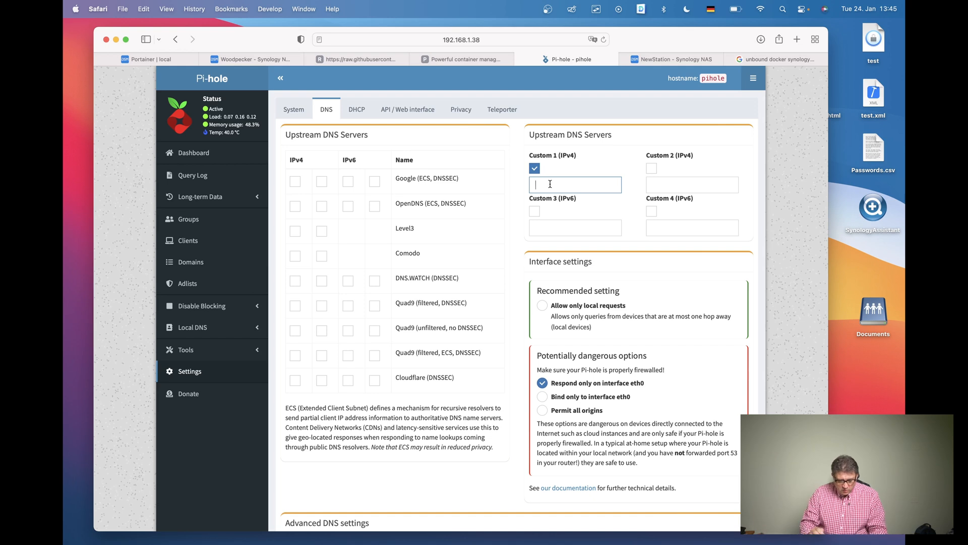
pyautogui.write('192.1')
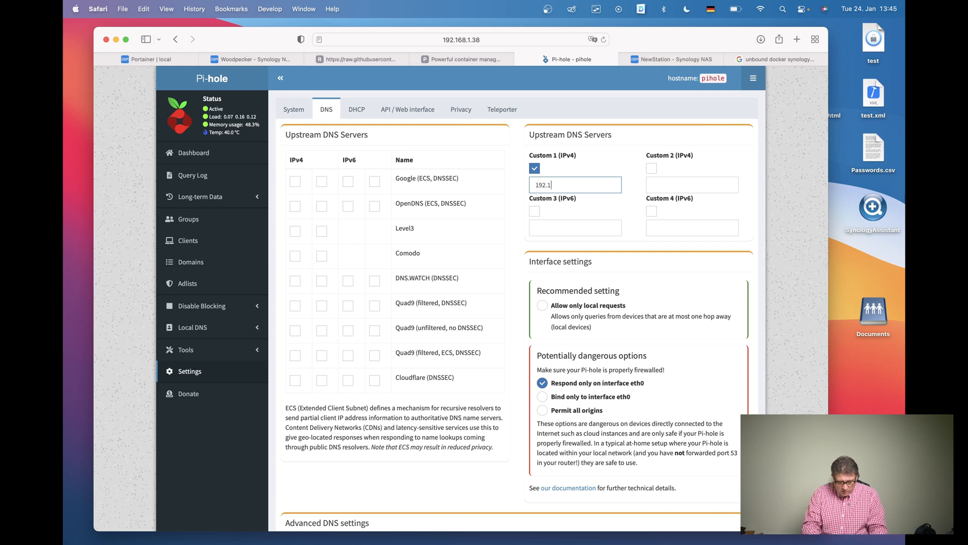
pyautogui.write('68.1.')
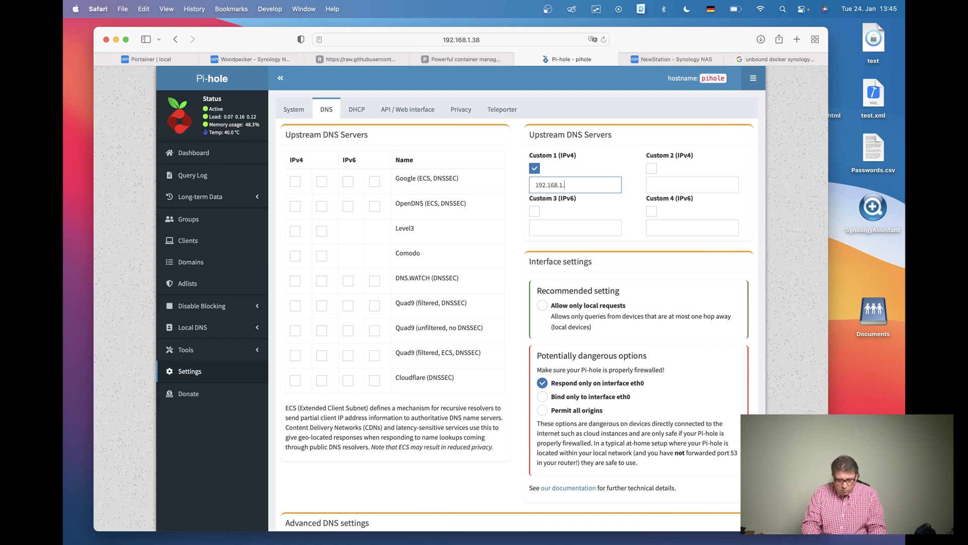
pyautogui.write('39')
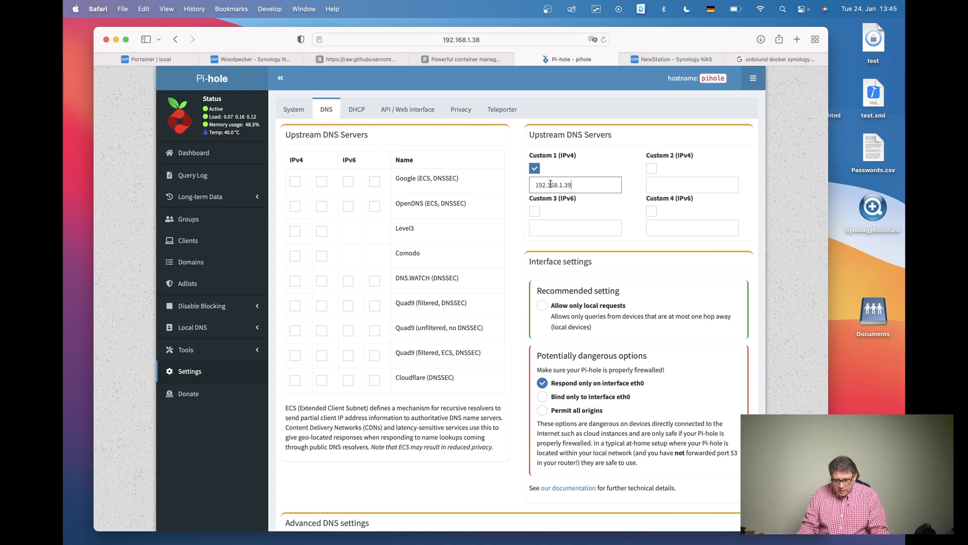
# Enable Use DNSSEC in the advanced DNS settings and disable it again
pyautogui.scroll(-2, 636, 321)
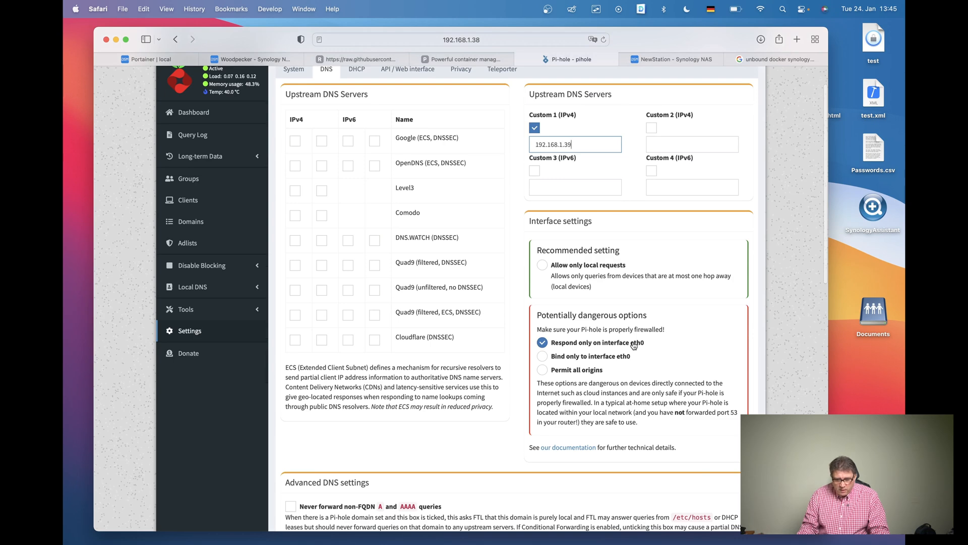
pyautogui.scroll(-5, 634, 344)
pyautogui.scroll(-2, 635, 345)
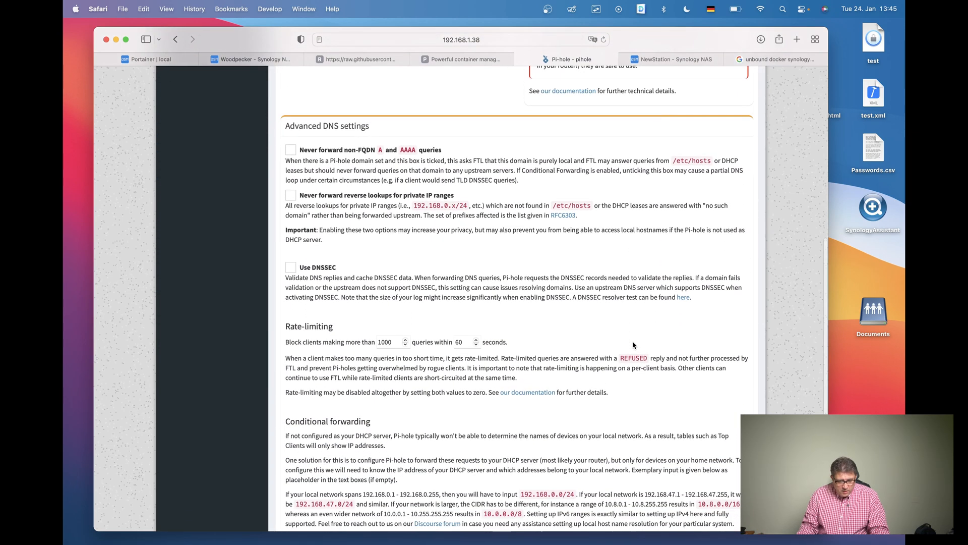
pyautogui.scroll(-1, 634, 345)
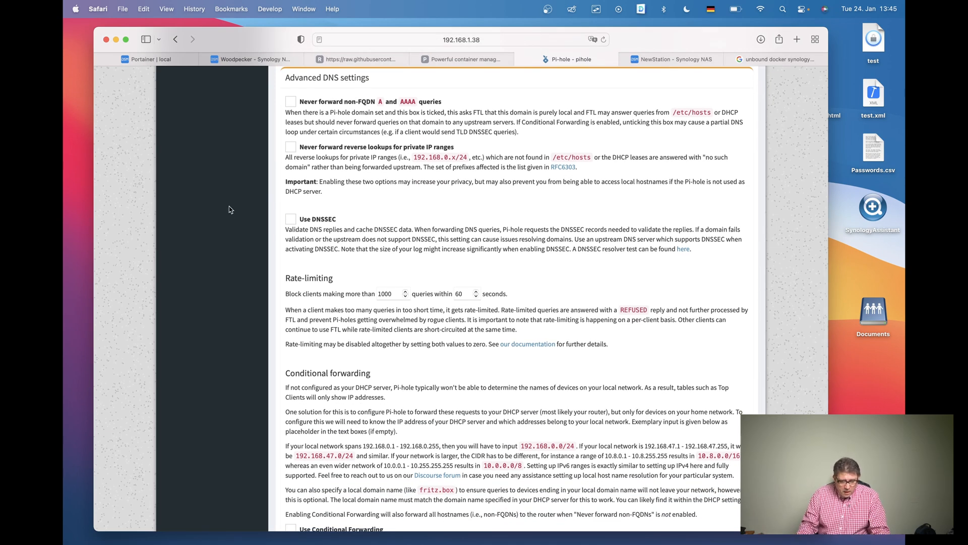
pyautogui.click(291, 220)
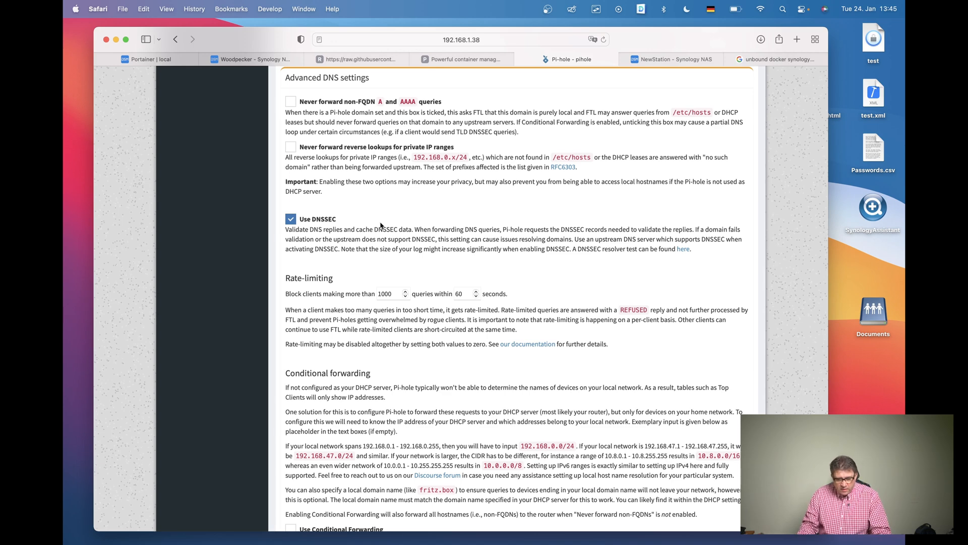
pyautogui.click(291, 220)
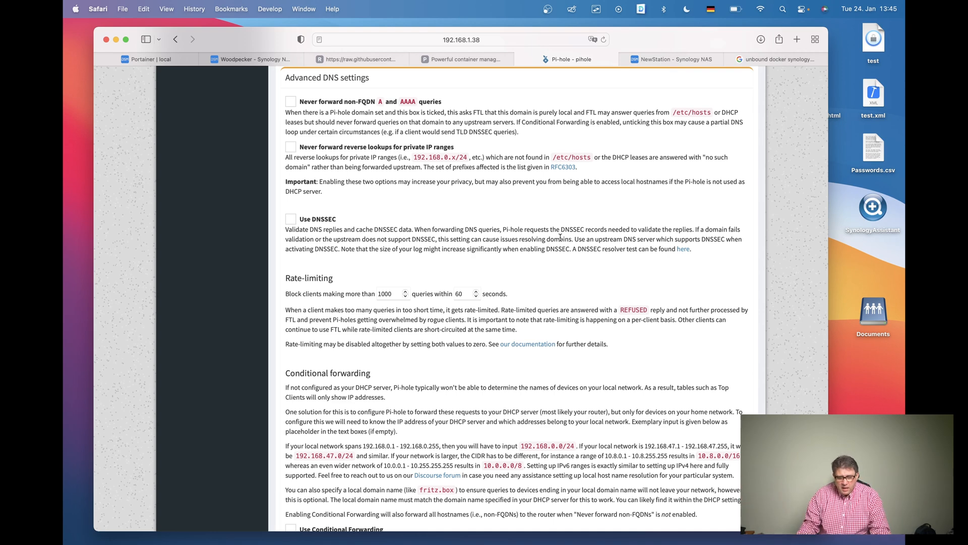
# Enable conditional forwarding and set the local network to 192.168.1.0/24
pyautogui.scroll(-1, 570, 262)
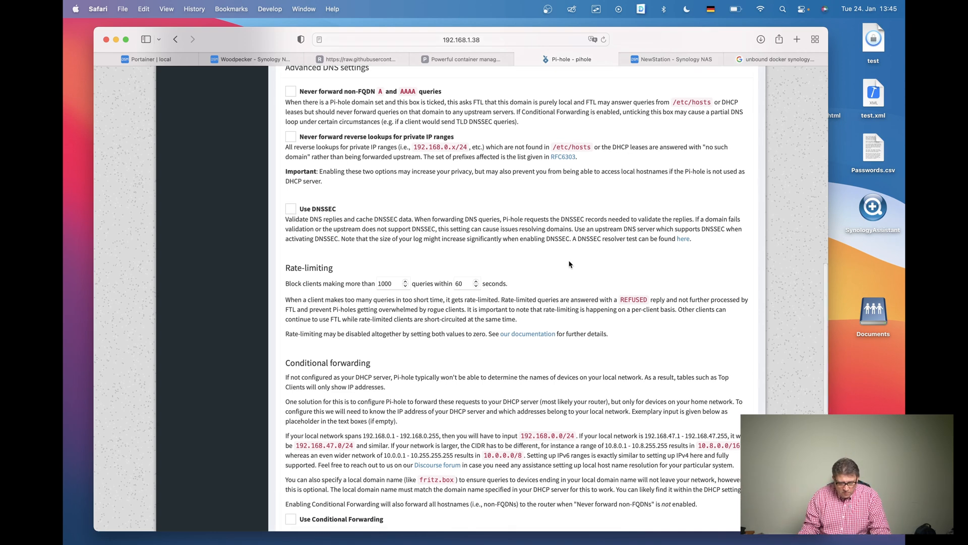
pyautogui.scroll(-6, 542, 266)
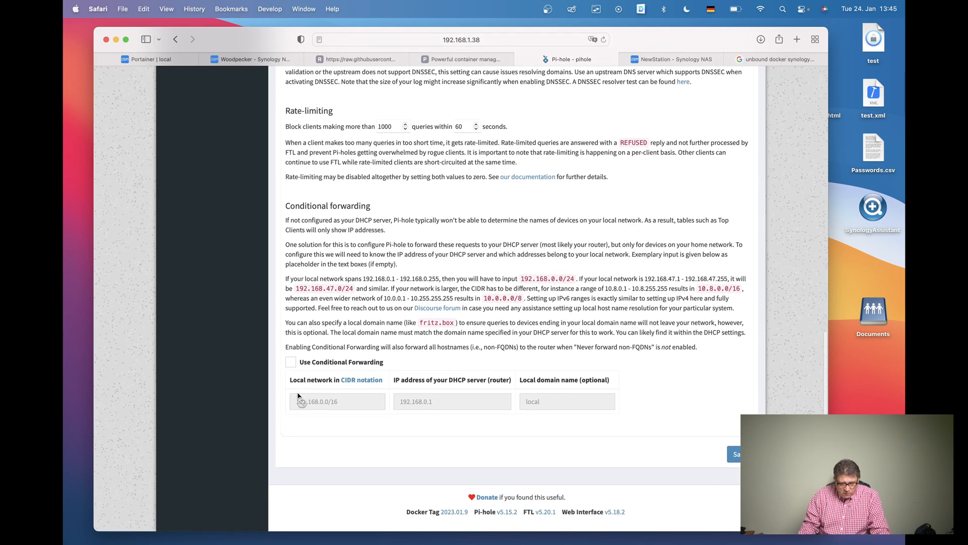
pyautogui.click(291, 363)
pyautogui.scroll(-1, 395, 443)
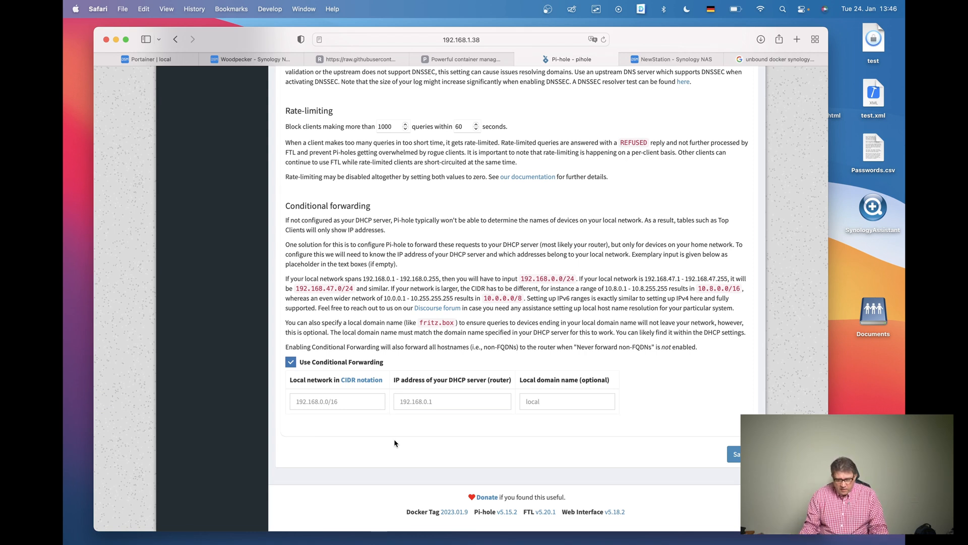
pyautogui.click(359, 399)
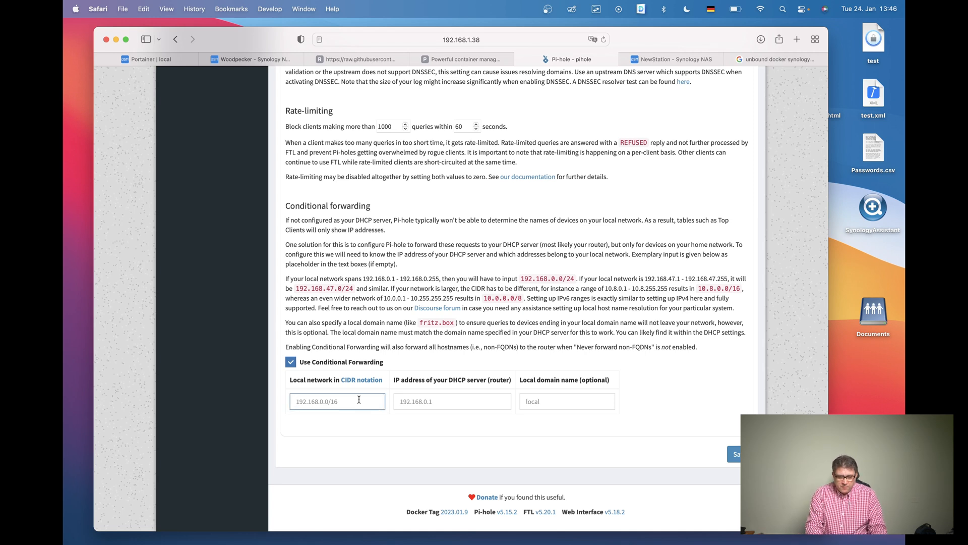
pyautogui.write('192.168.1.0/24')
# Set the DHCP server (router) address to 192.168.1.1 and save the DNS settings
pyautogui.click(450, 402)
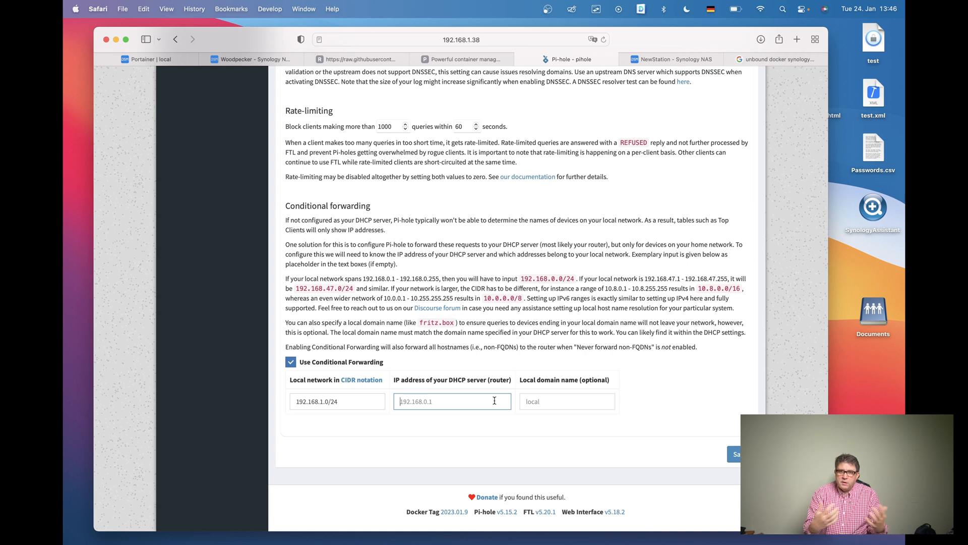
pyautogui.write('192.1')
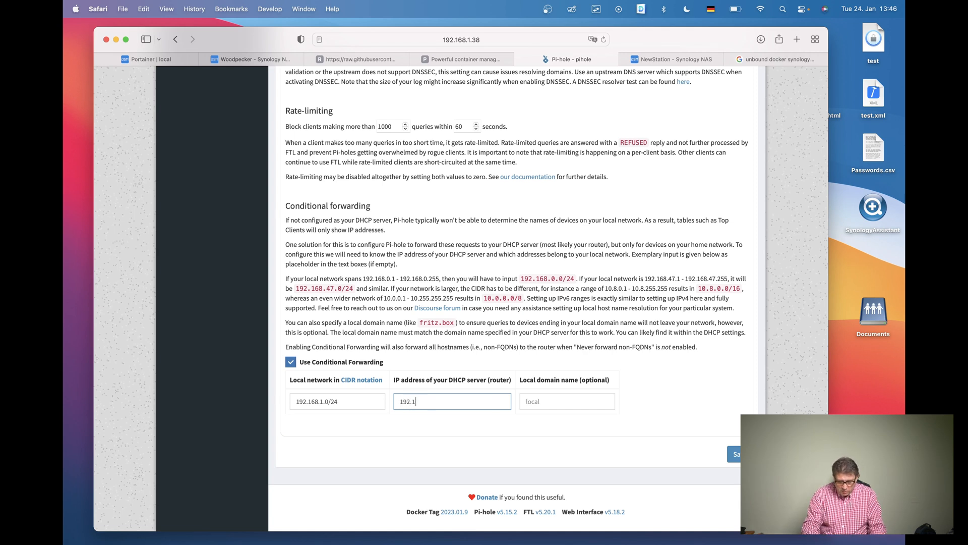
pyautogui.write('68.1.1')
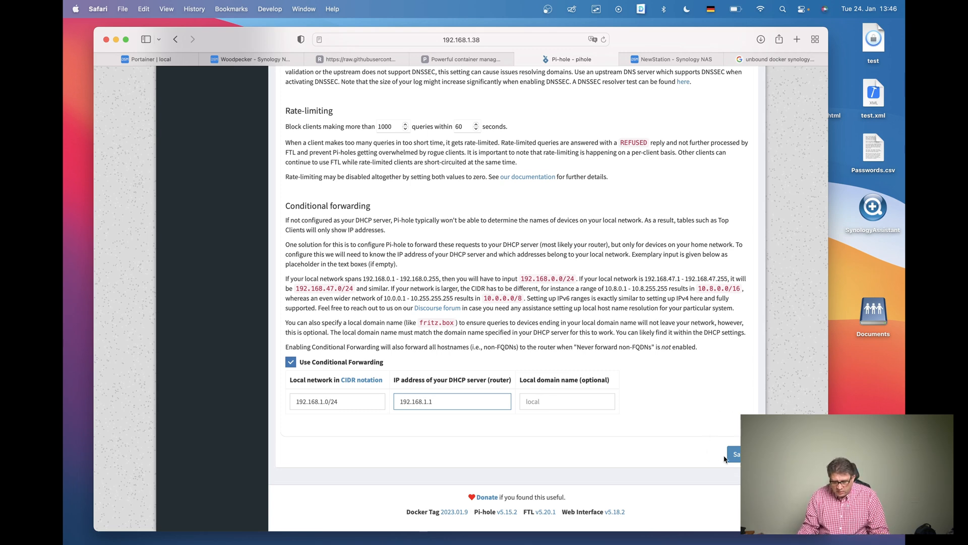
pyautogui.click(734, 454)
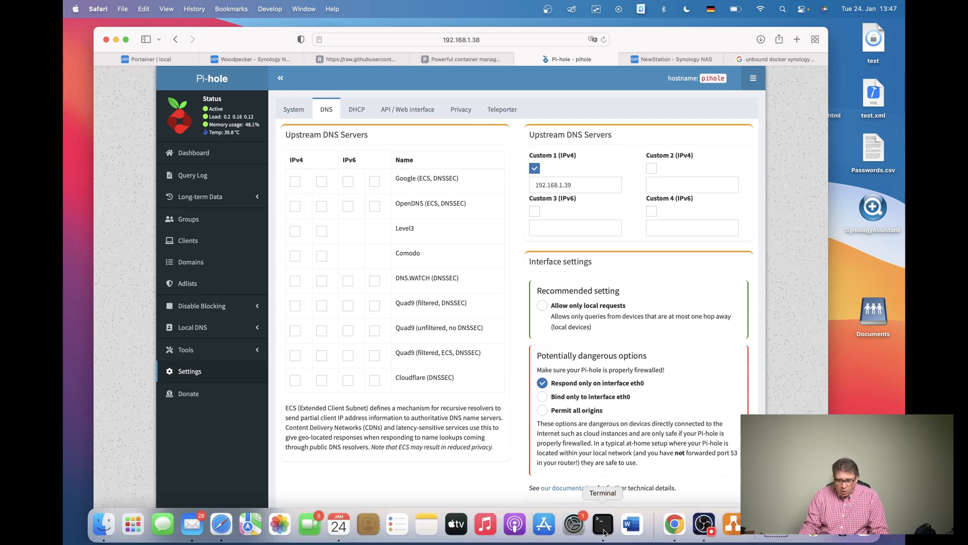
# Switch to Terminal, restart nslookup, and set its DNS server to Pi-hole at 192.168.1.38
pyautogui.click(604, 527)
pyautogui.moveTo(578, 161); pyautogui.dragTo(619, 183)
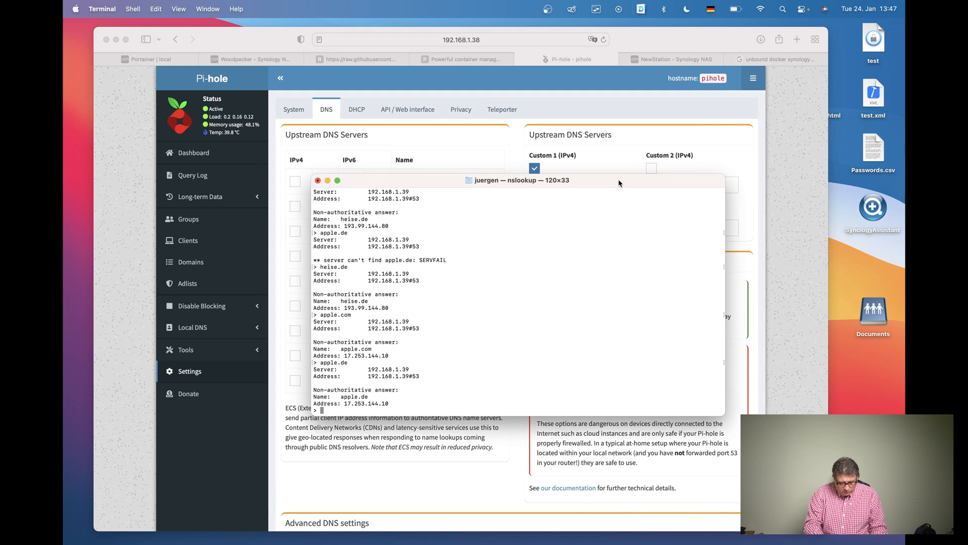
pyautogui.hotkey('ctrl', 'd')
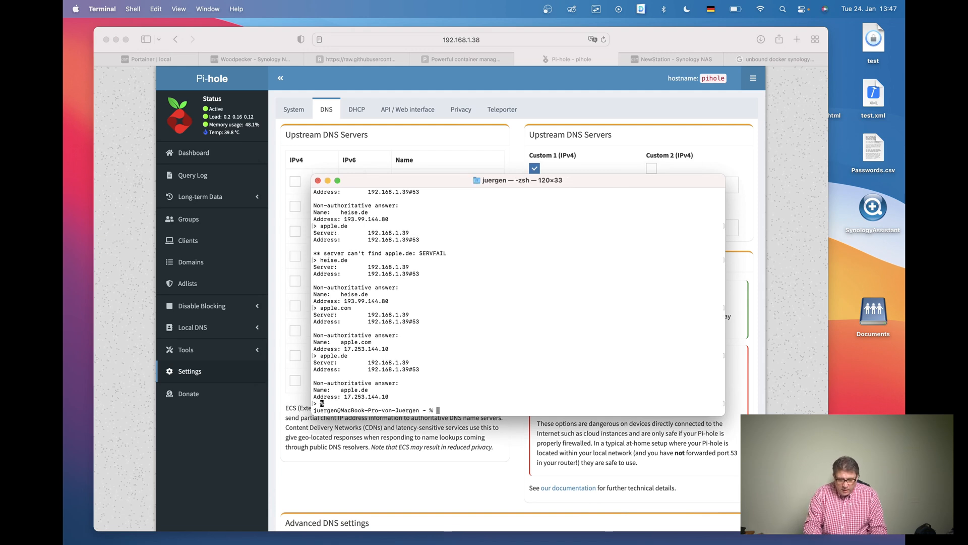
pyautogui.write('nsloo')
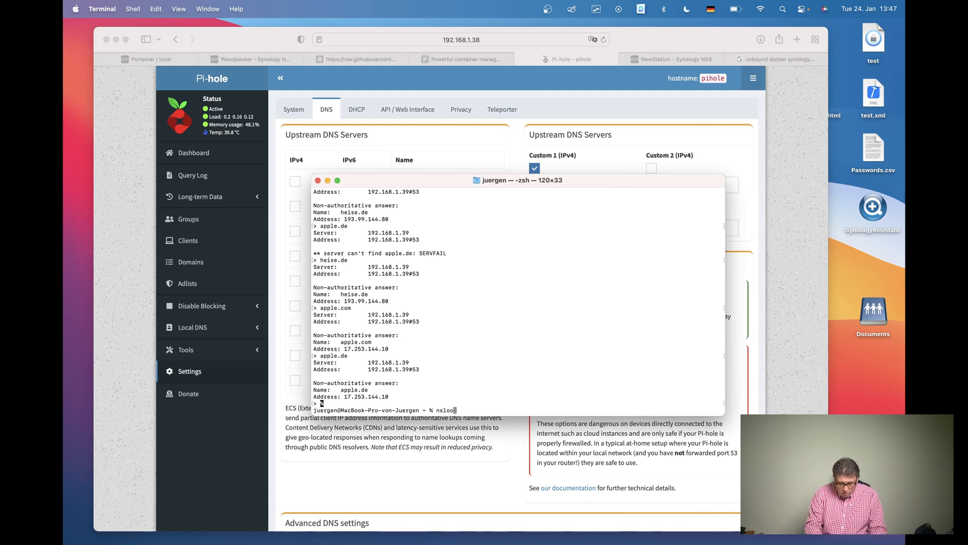
pyautogui.write('kup')
pyautogui.press('Return')
pyautogui.write('server')
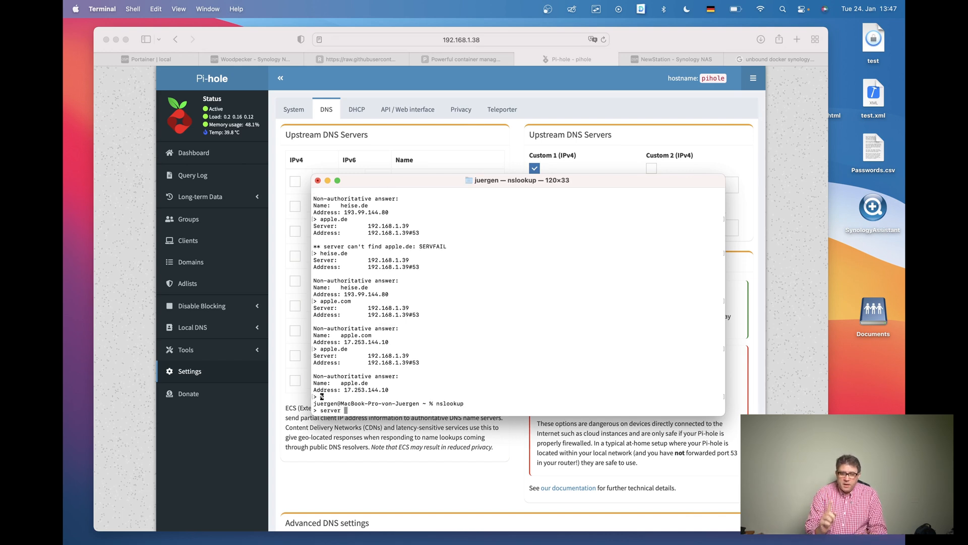
pyautogui.write('192')
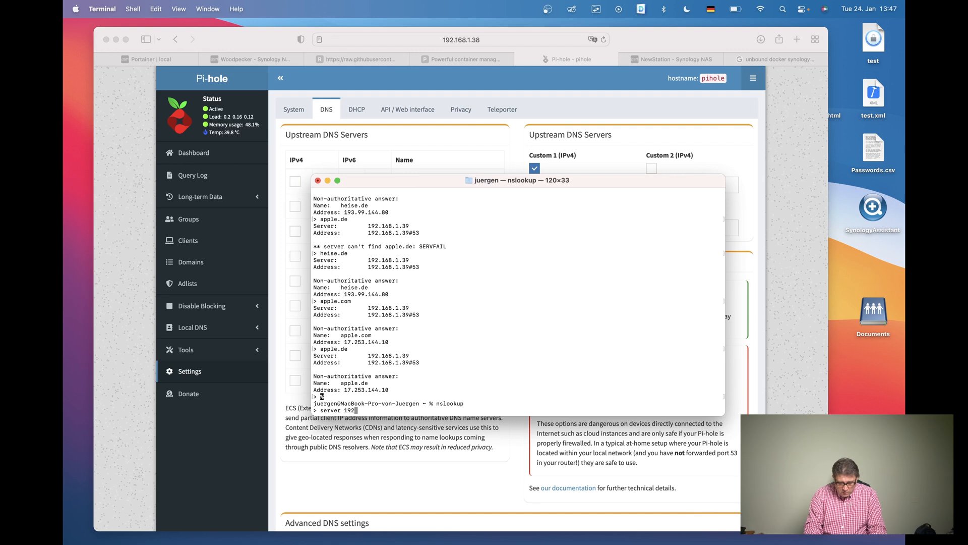
pyautogui.write('.168.1.38')
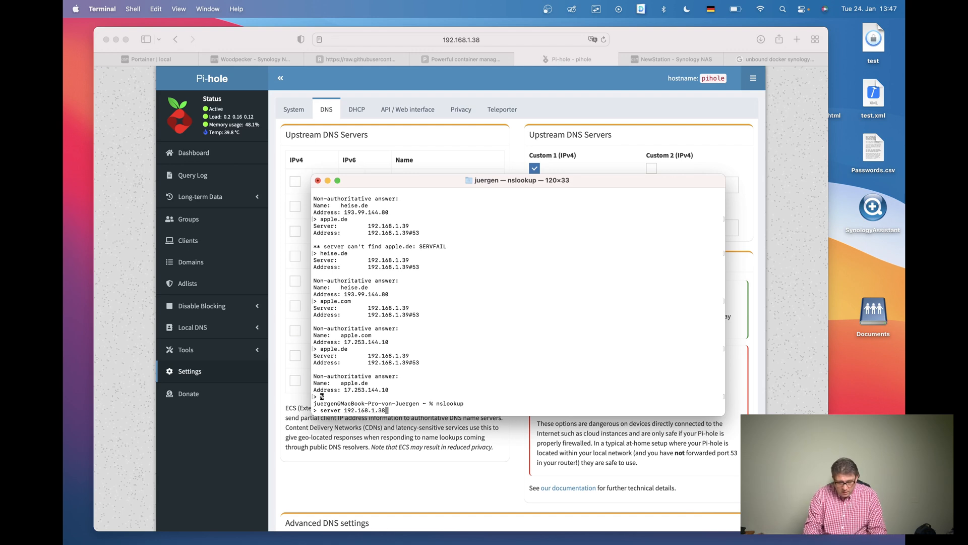
pyautogui.press('Return')
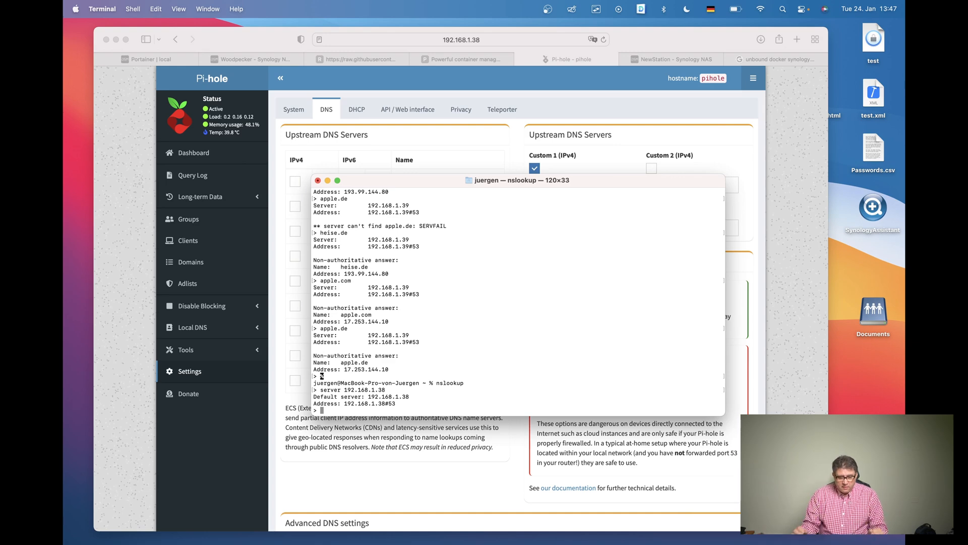
# Move the Terminal window aside, return to Pi-hole in Safari, and open the live pihole.log output
pyautogui.moveTo(606, 181); pyautogui.dragTo(744, 248)
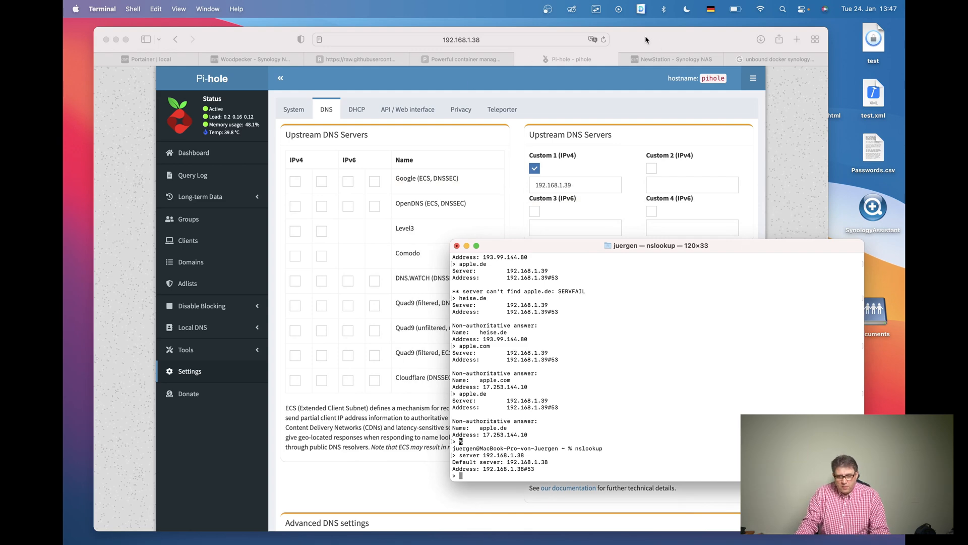
pyautogui.click(655, 42)
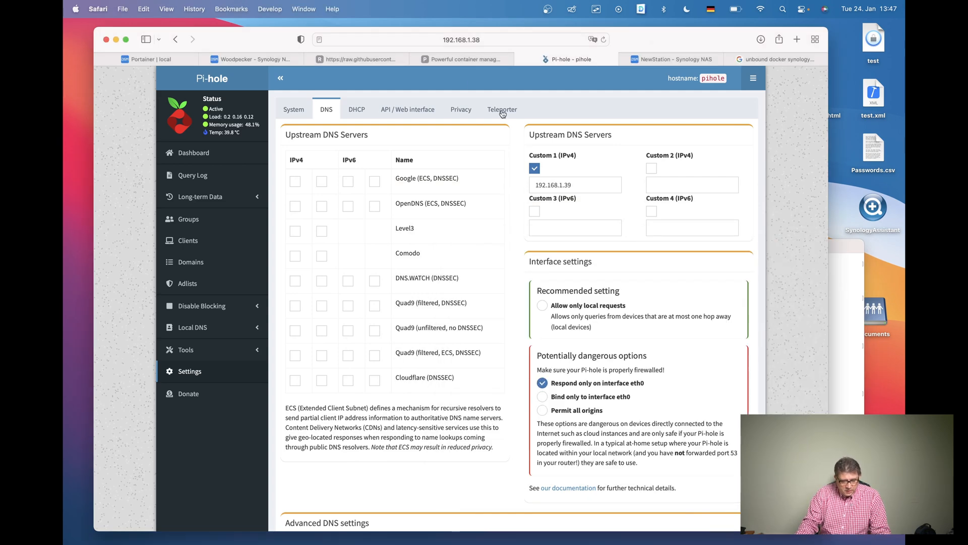
pyautogui.click(210, 355)
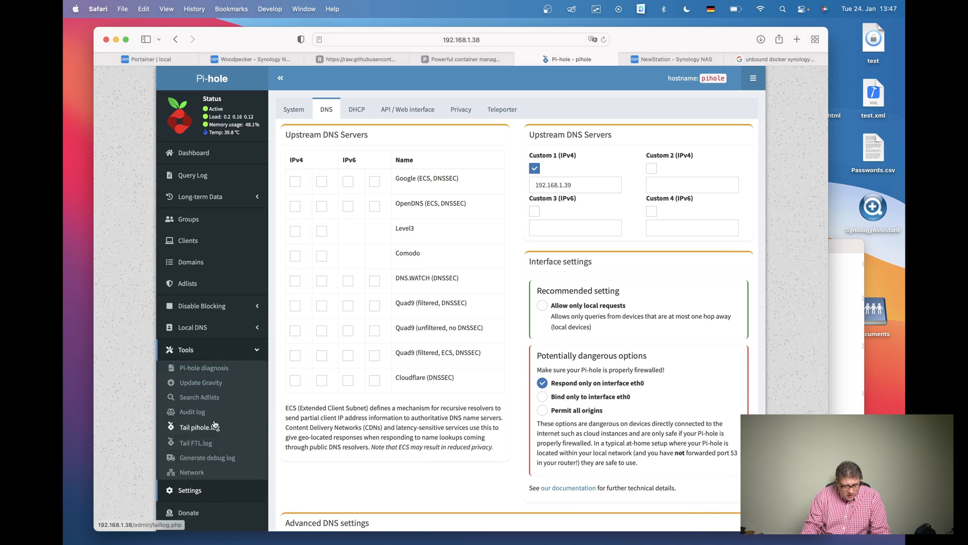
pyautogui.click(197, 429)
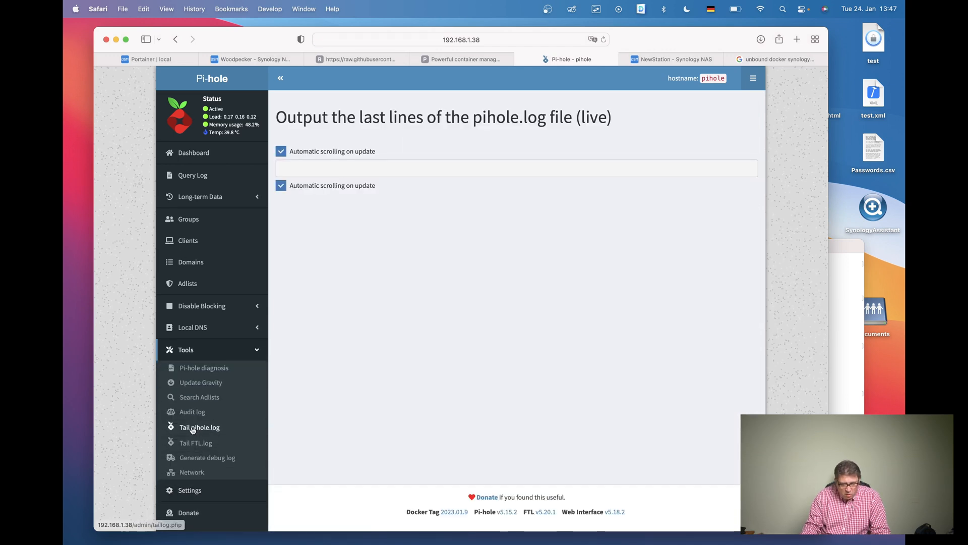
# Switch to Terminal and look up heise.de in the running nslookup session
pyautogui.click(852, 336)
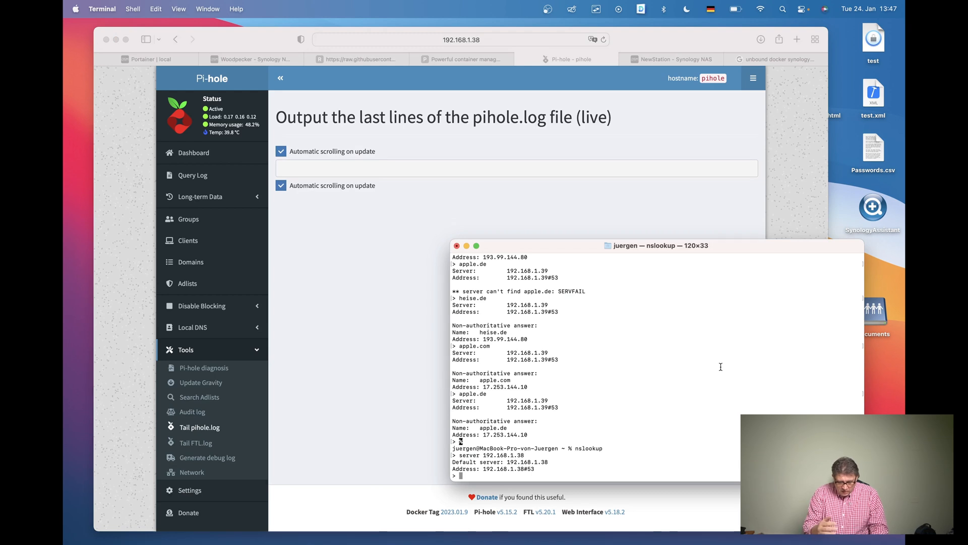
pyautogui.write('hei')
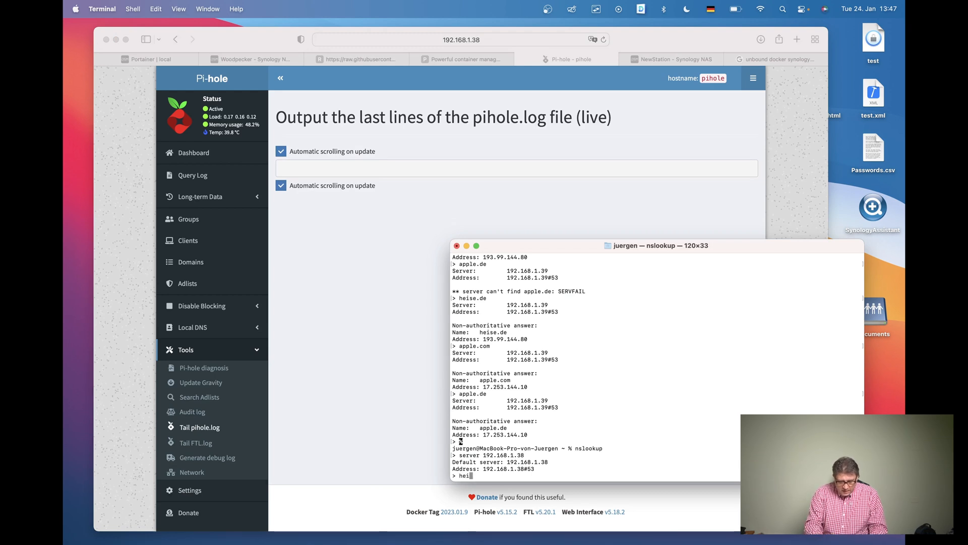
pyautogui.write('se.de')
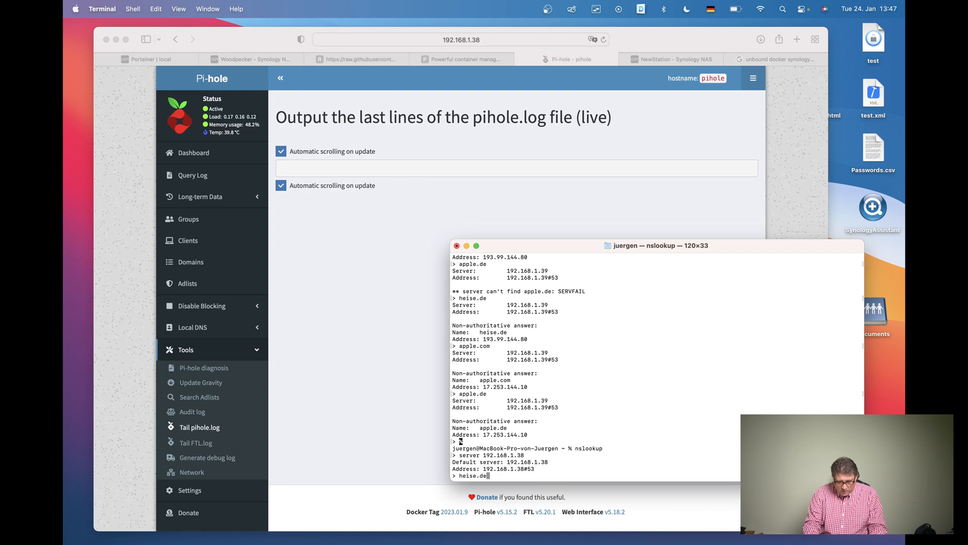
pyautogui.press('Return')
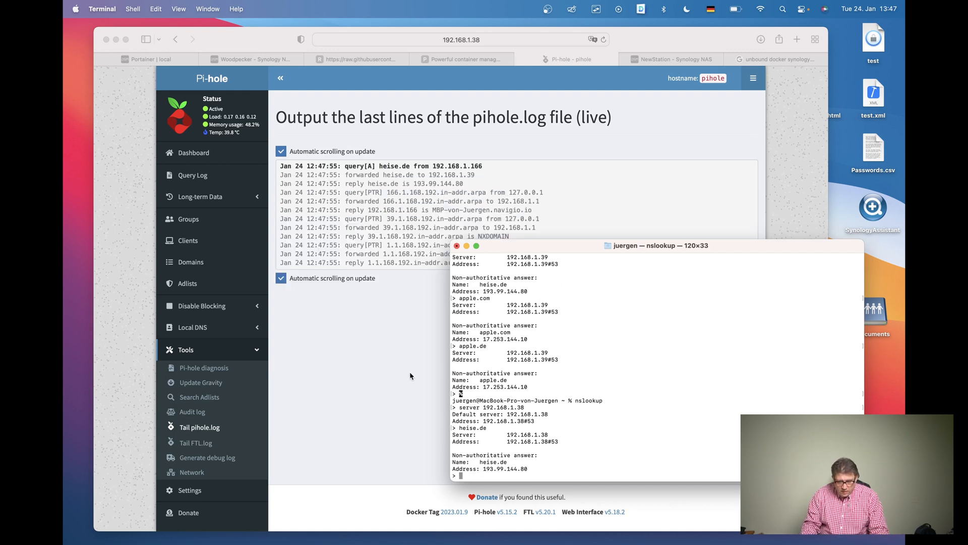
# Return to Safari and examine the forwarding and reply entries for heise.de in the live pihole.log output
pyautogui.click(387, 420)
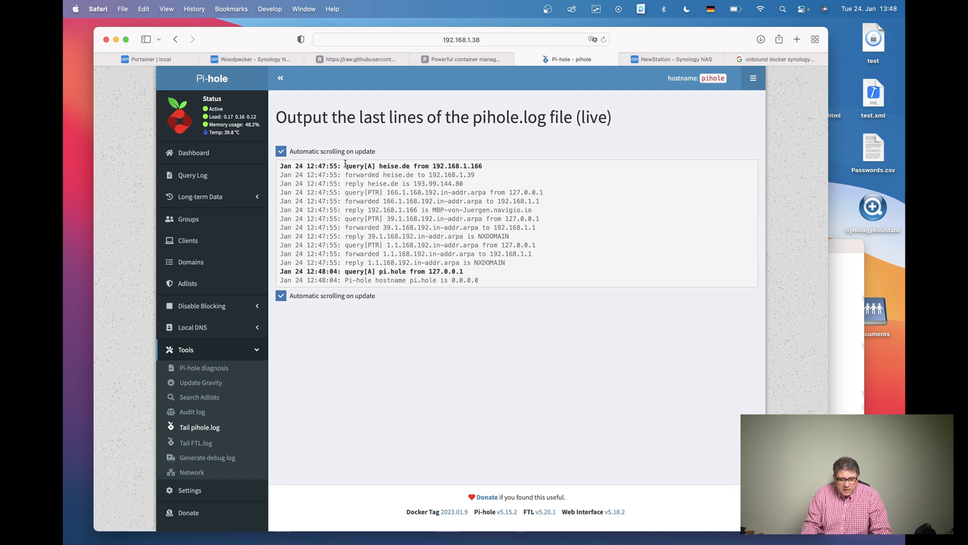
pyautogui.moveTo(340, 174); pyautogui.dragTo(490, 177)
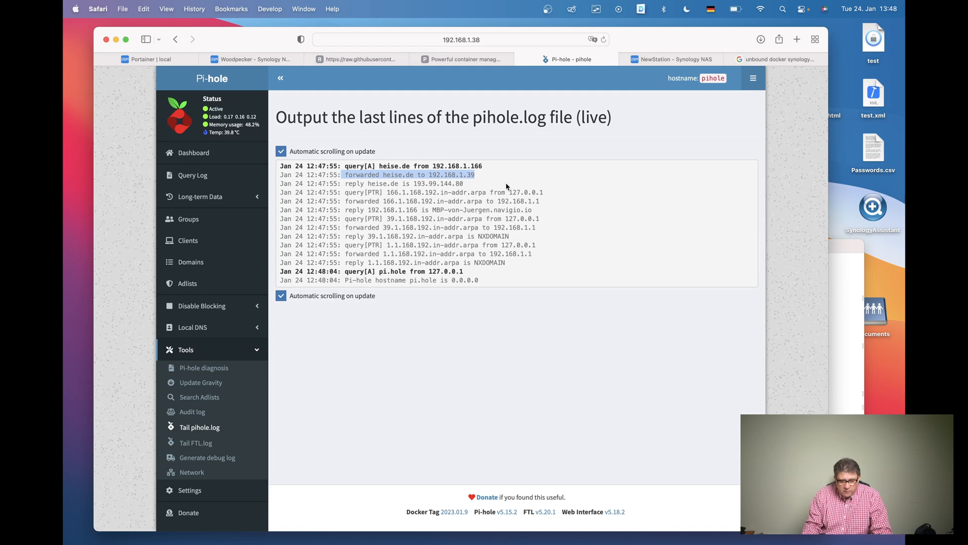
pyautogui.moveTo(342, 184); pyautogui.dragTo(464, 183)
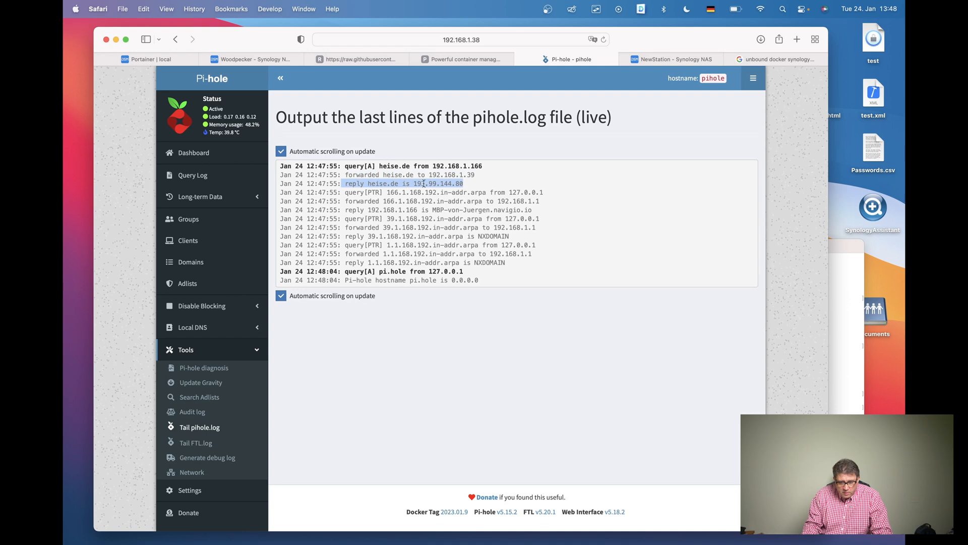